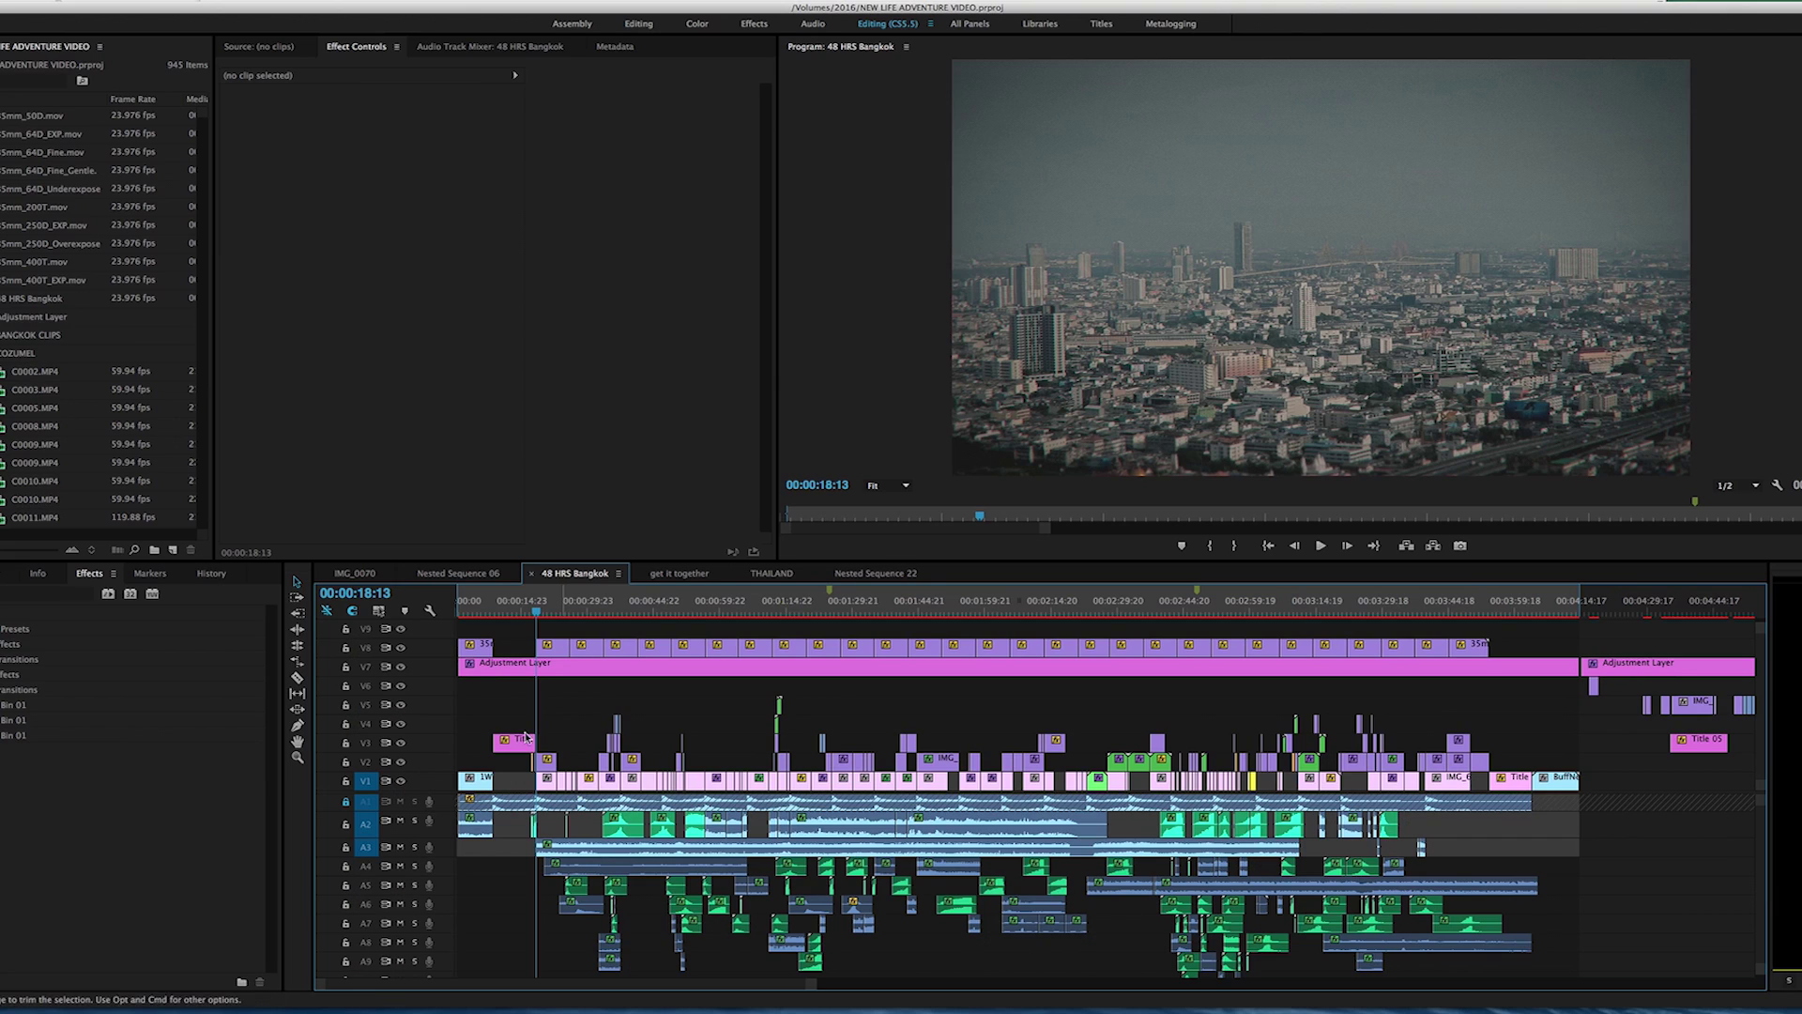
Step: Marquee-select clips across the video and audio tracks, then narrow the selection to V1–V5
{"action": "left_click_drag", "start_coordinate": [490, 695], "coordinate": [1595, 976]}
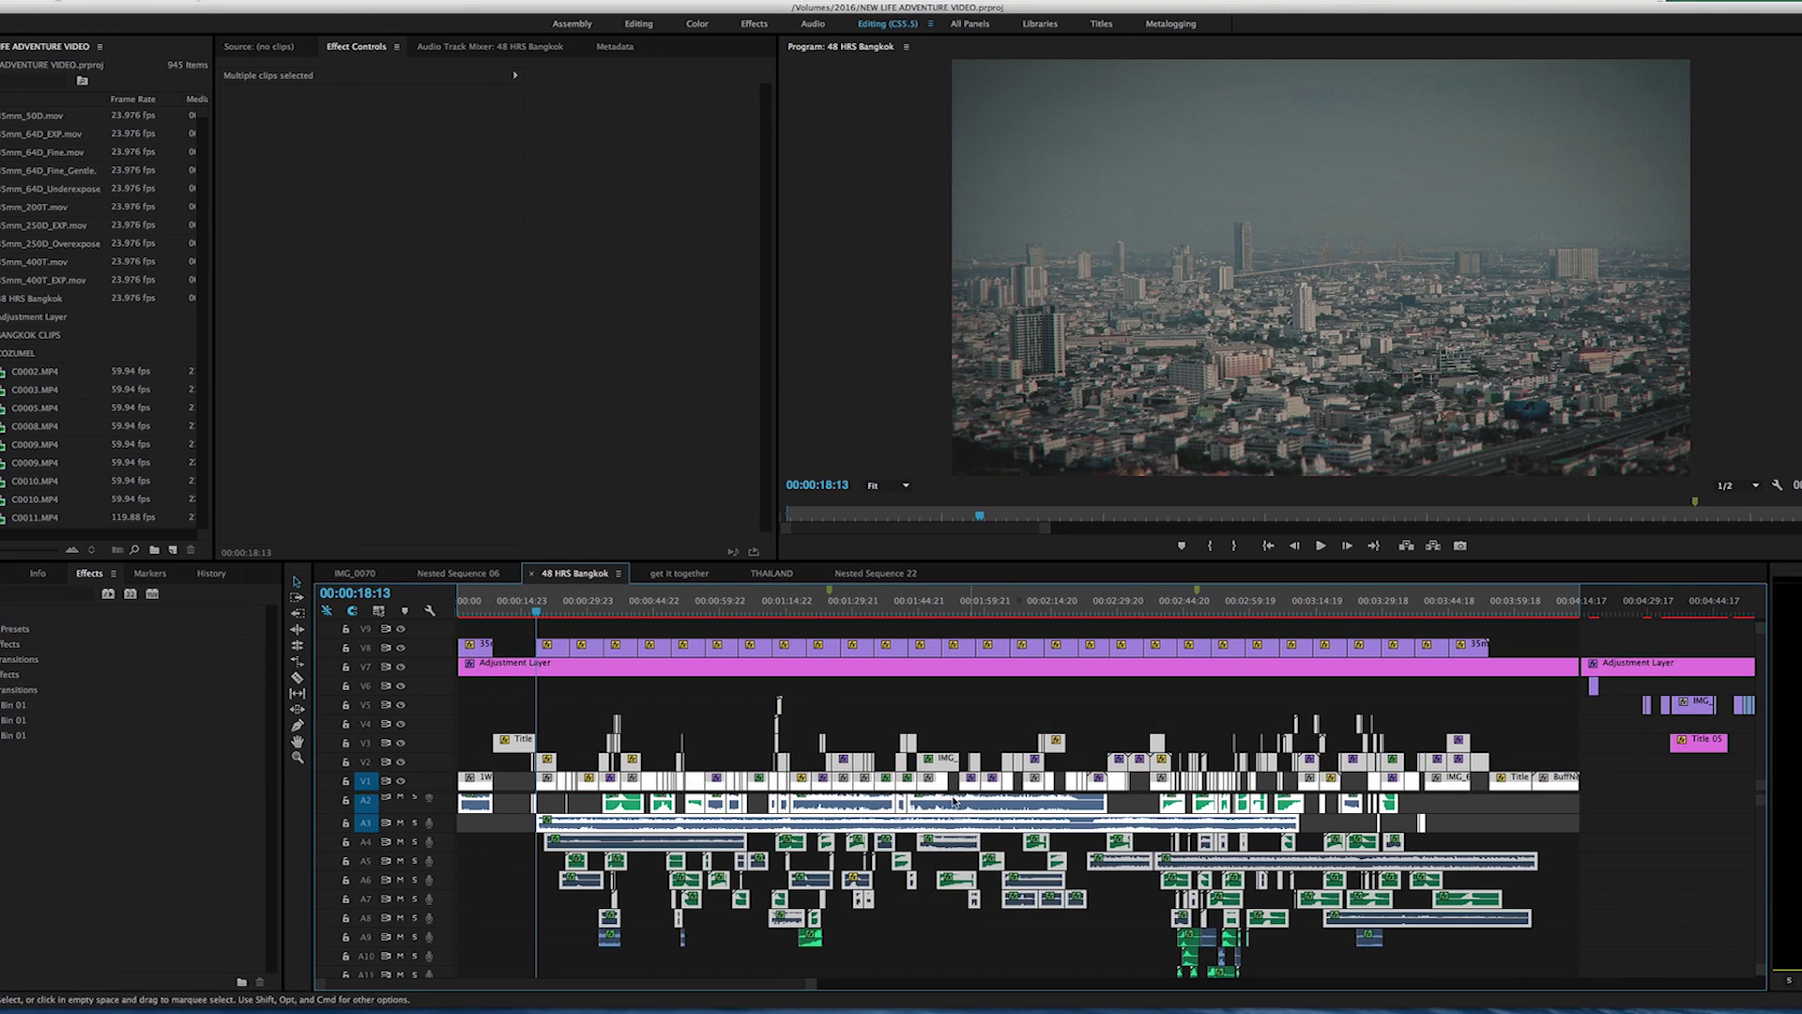
{"action": "left_click_drag", "start_coordinate": [566, 698], "coordinate": [535, 957]}
{"action": "scroll", "coordinate": [1587, 826], "scroll_direction": "up", "scroll_amount": 1}
{"action": "scroll", "coordinate": [644, 941], "scroll_direction": "down", "scroll_amount": 1}
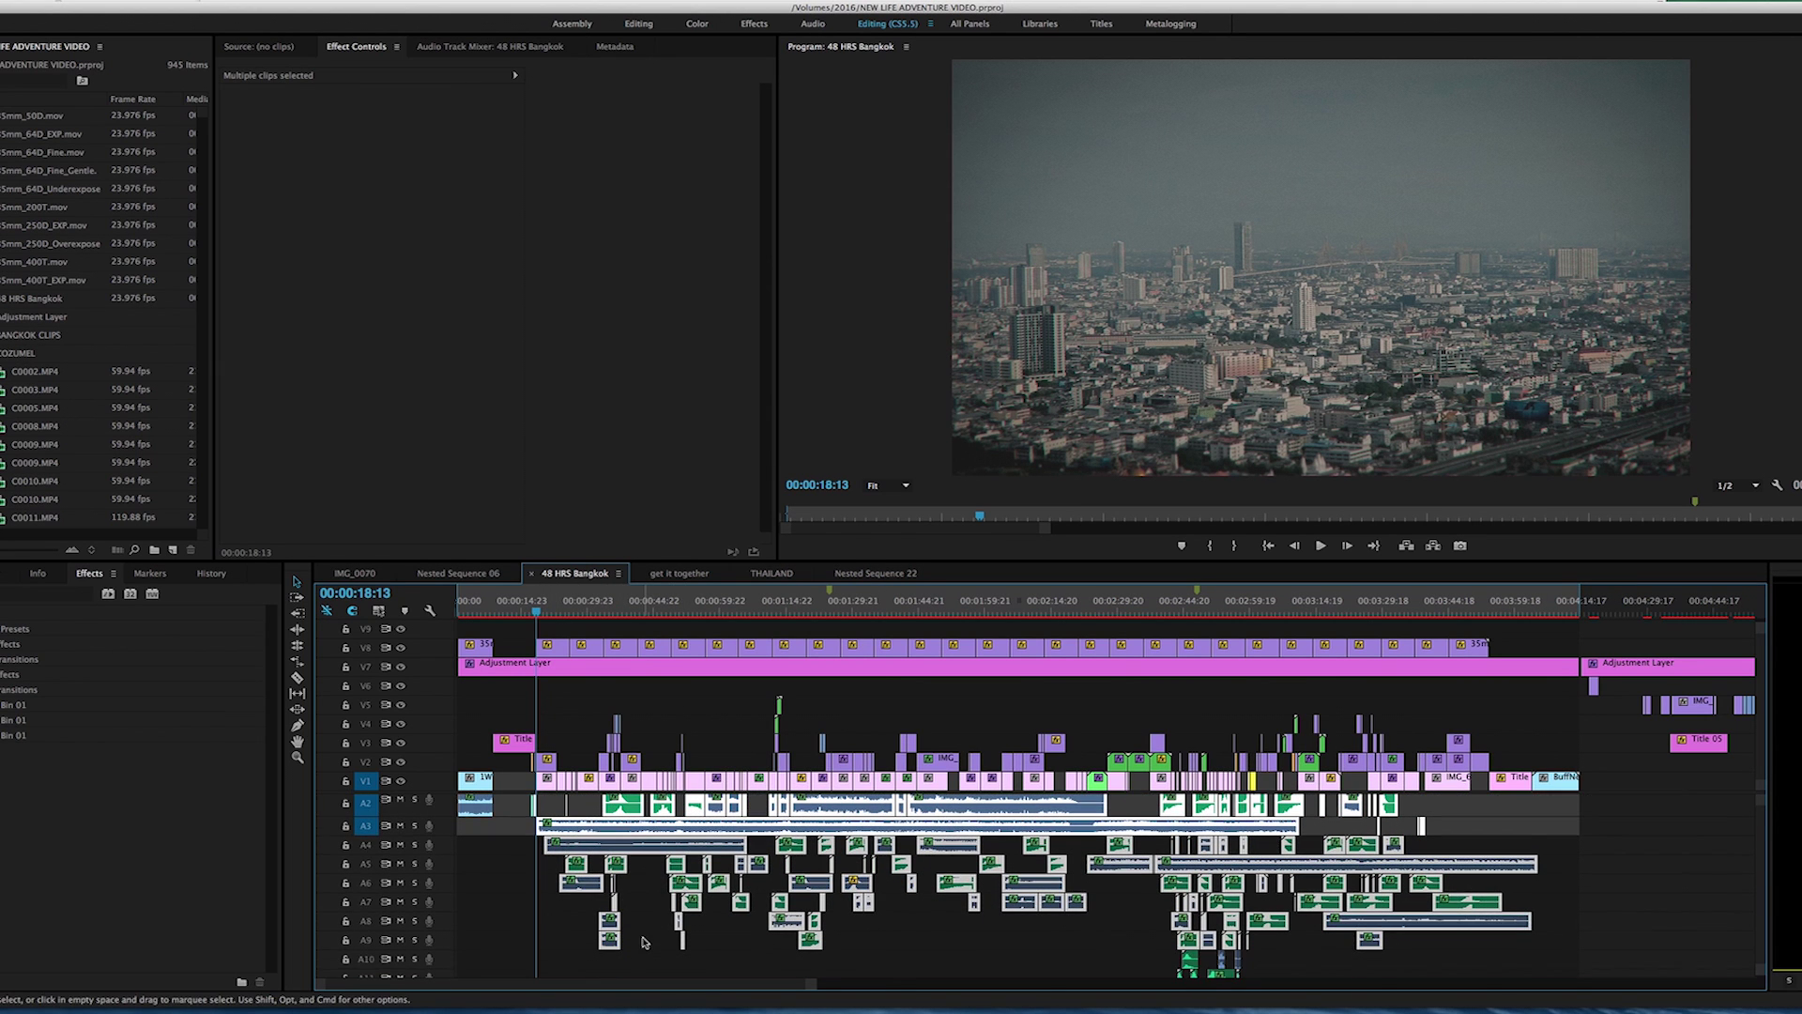
{"action": "scroll", "coordinate": [729, 875], "scroll_direction": "up", "scroll_amount": 1}
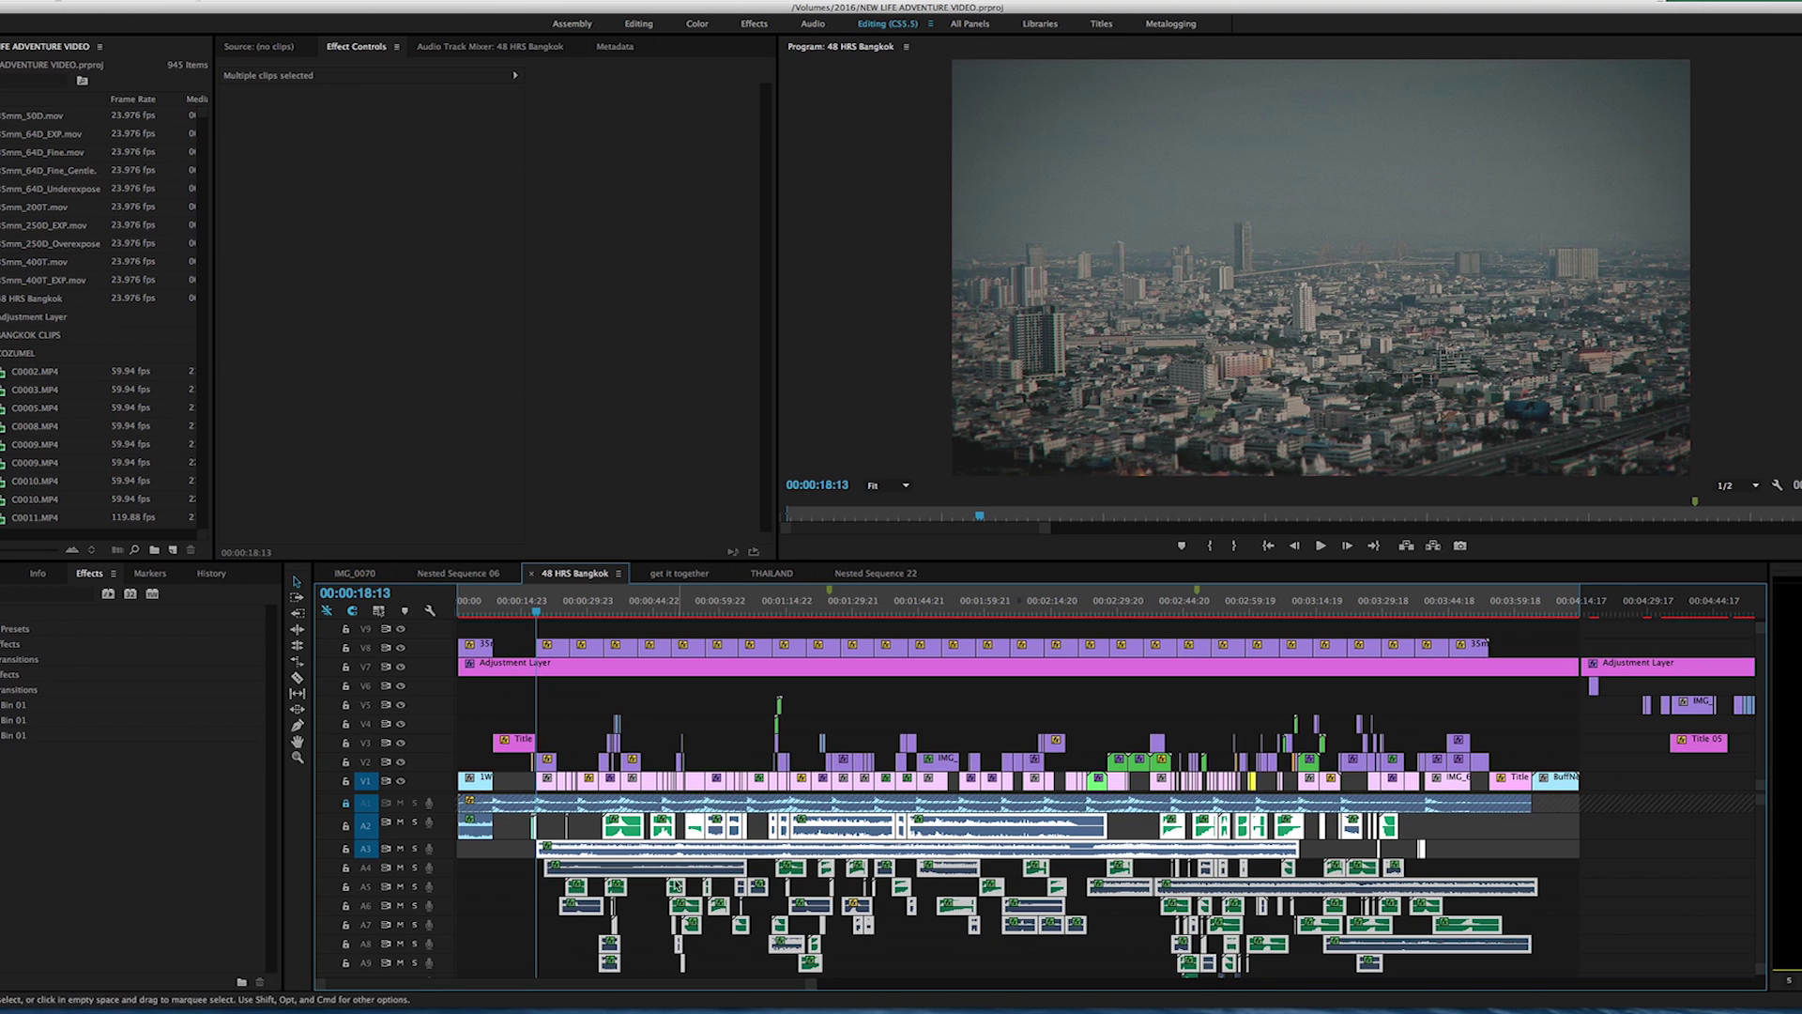
Step: Clear the selection and scrub the playhead from 00:00:39:04 to preview later footage
{"action": "left_click", "coordinate": [622, 704]}
{"action": "left_click", "coordinate": [629, 598]}
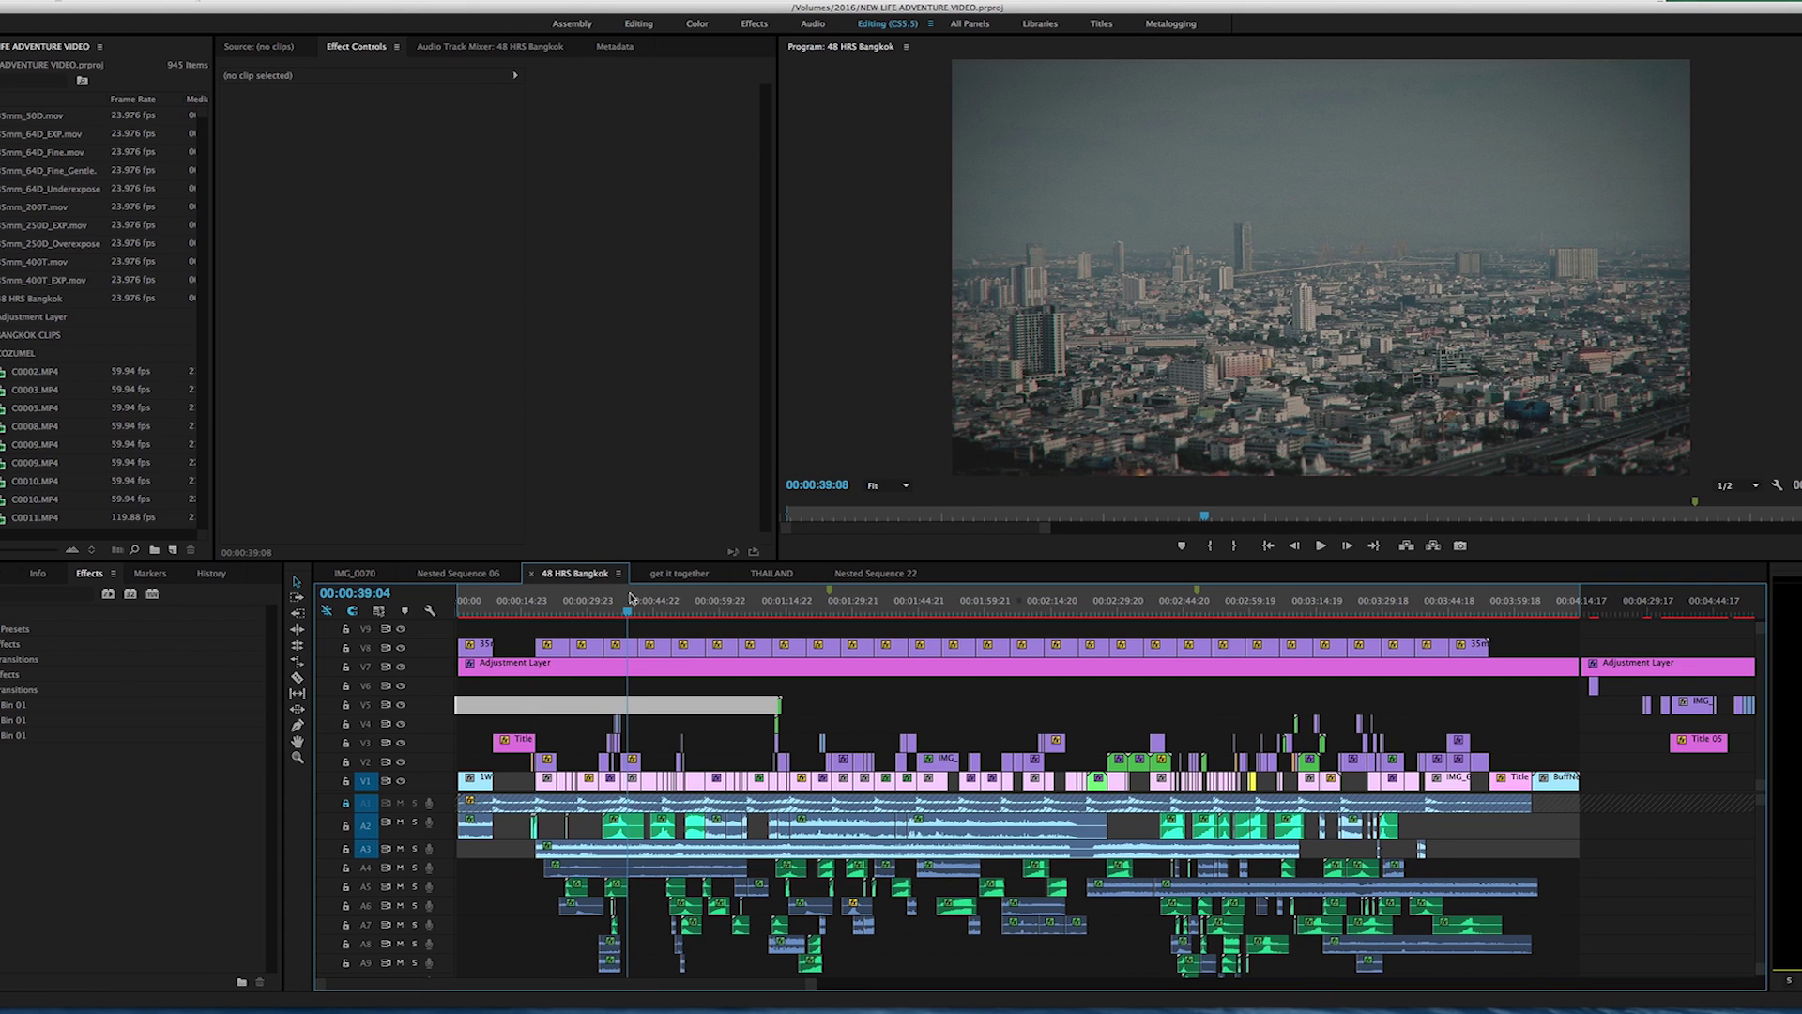
{"action": "left_click_drag", "start_coordinate": [632, 603], "coordinate": [667, 610]}
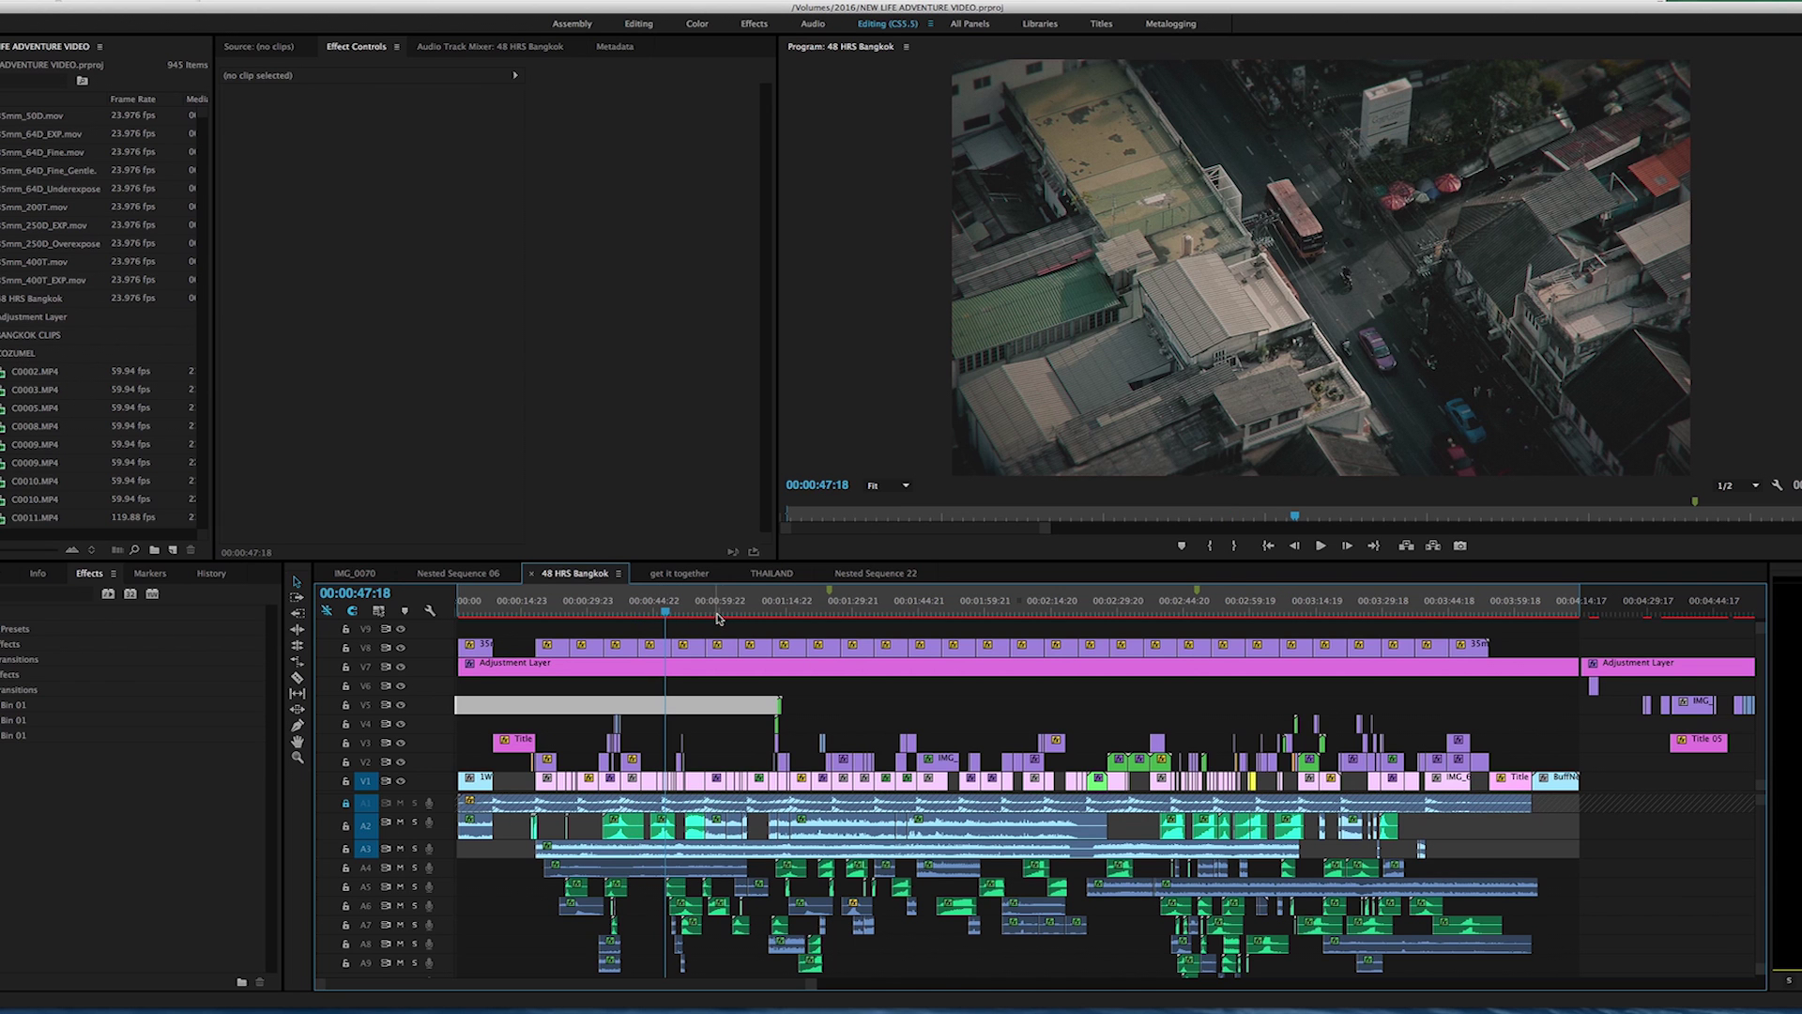
{"action": "left_click", "coordinate": [686, 612]}
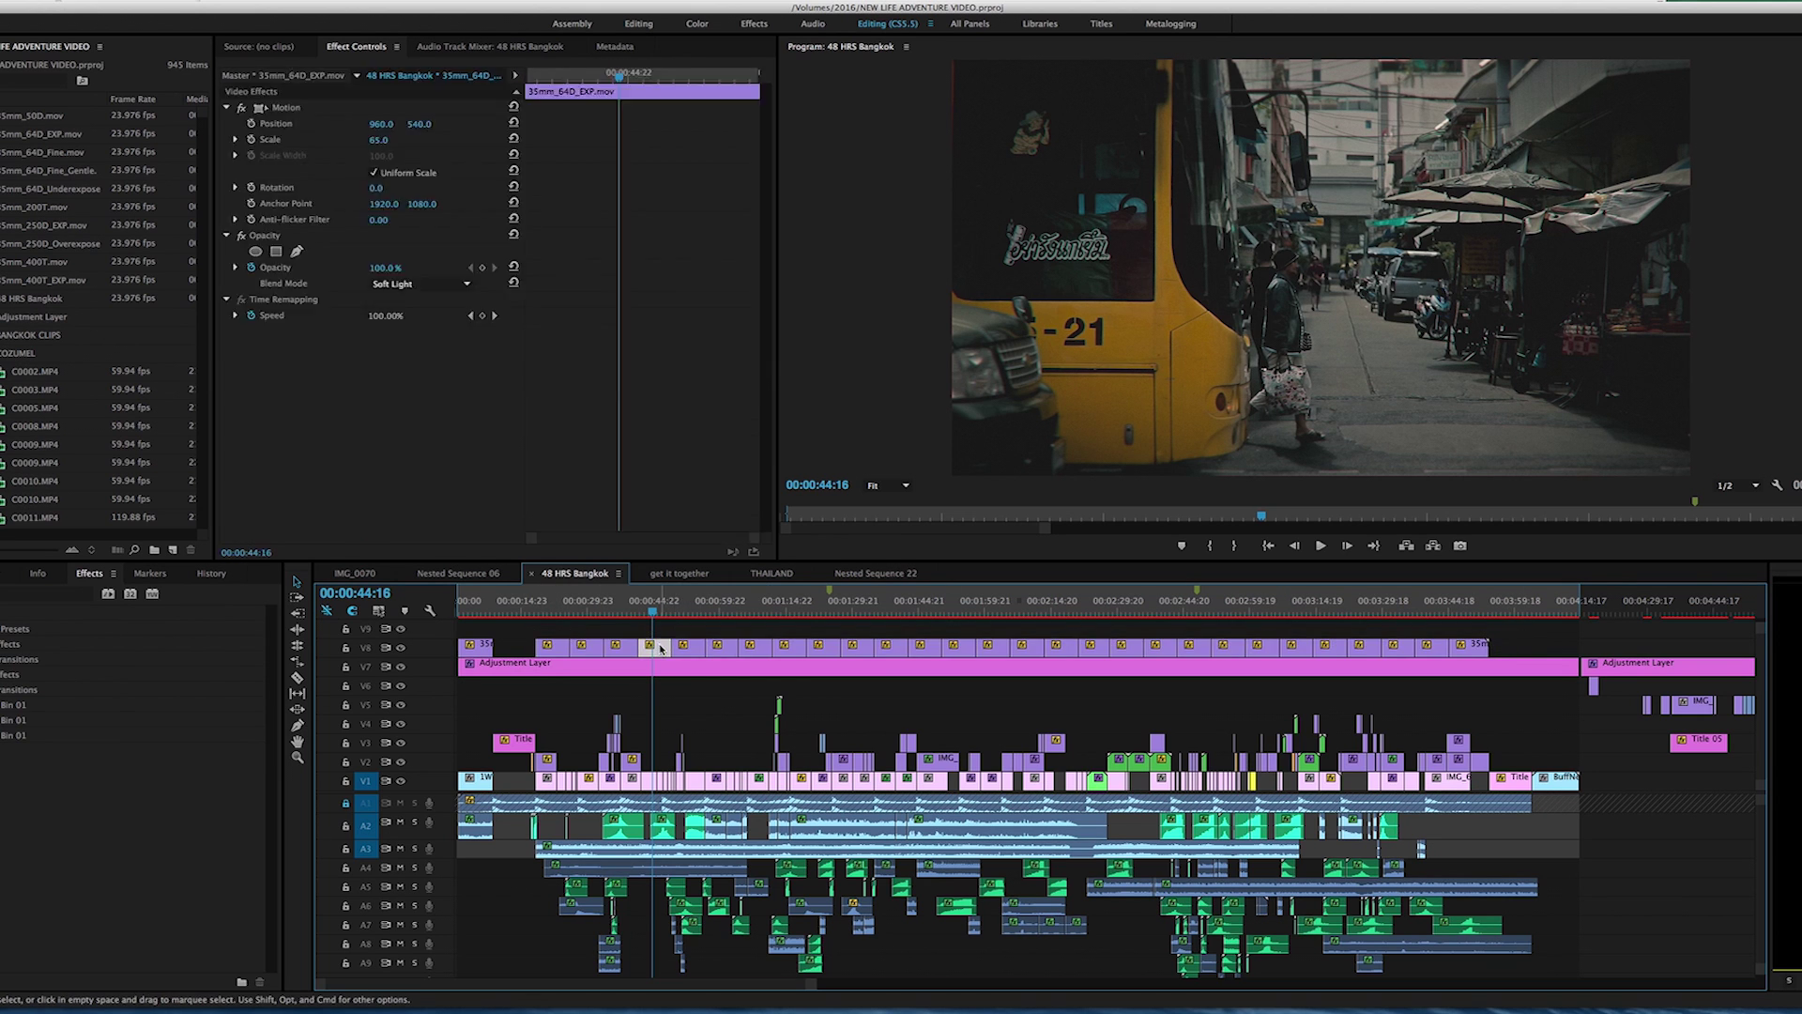
Step: Open the 35mm_64D_EXP.mov overlay clip and scrub through it
{"action": "double_click", "coordinate": [661, 648]}
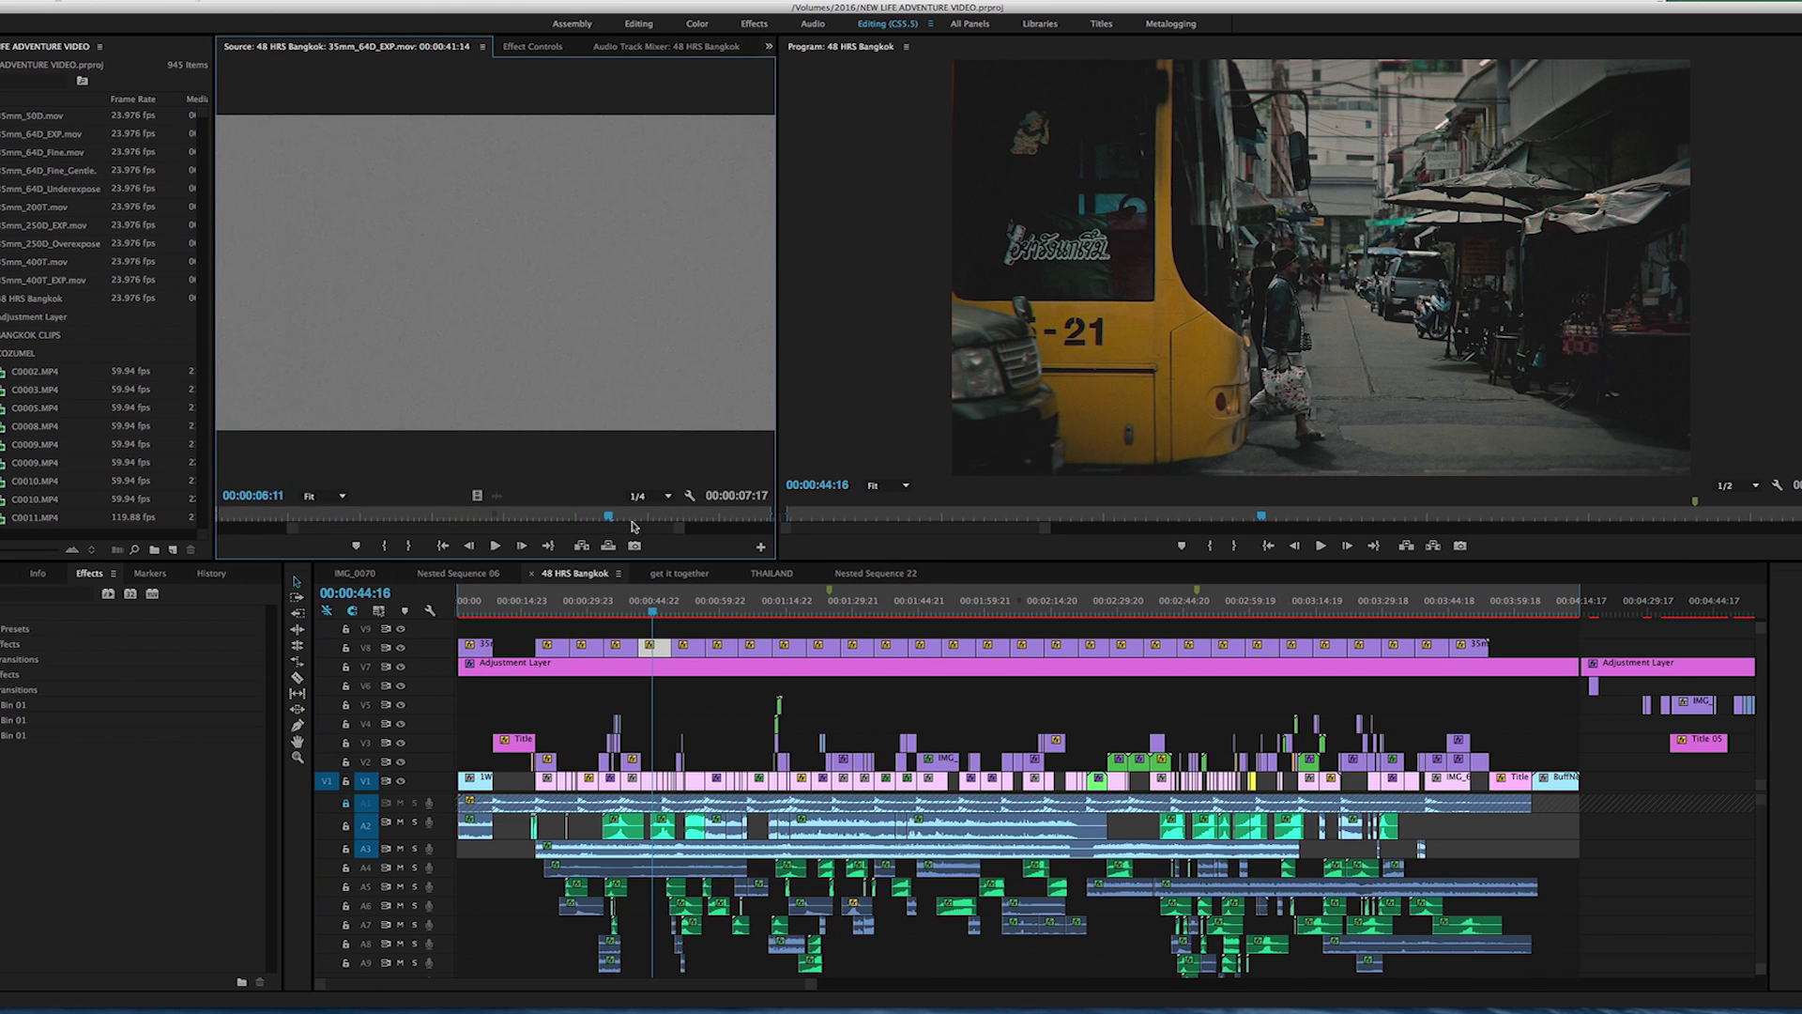
{"action": "left_click_drag", "start_coordinate": [635, 527], "coordinate": [450, 517]}
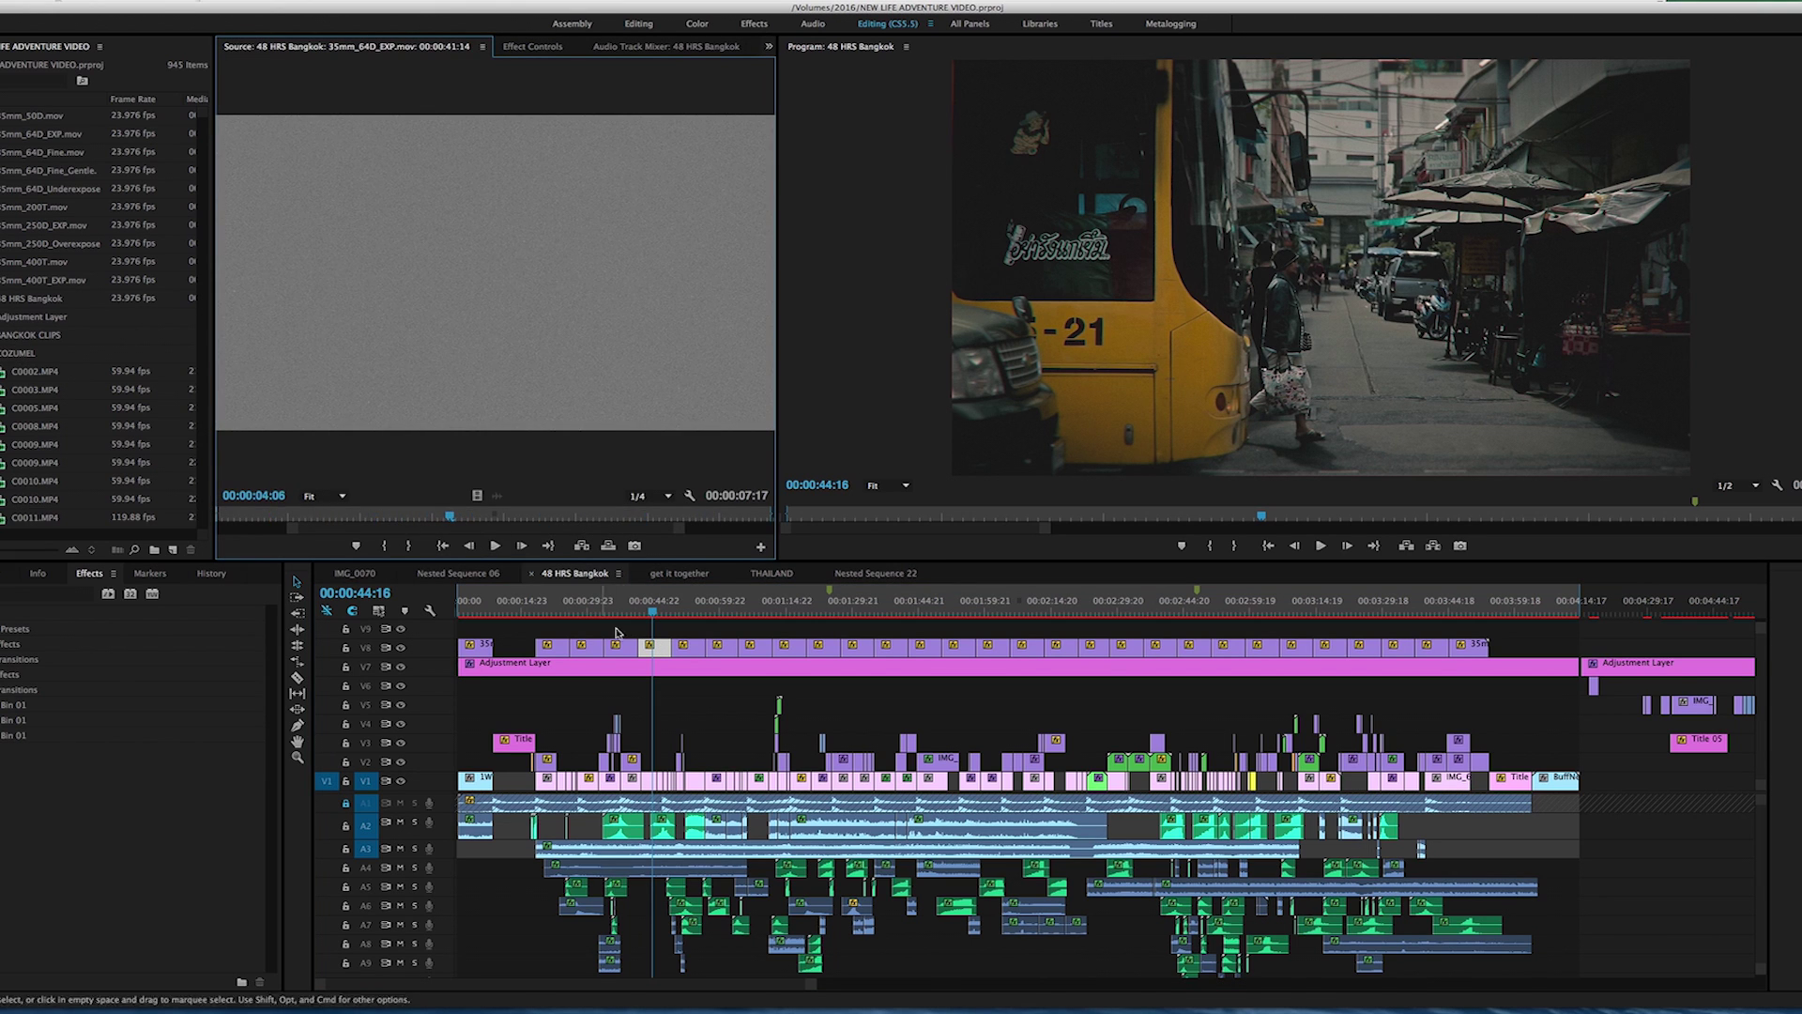
{"action": "left_click", "coordinate": [660, 654]}
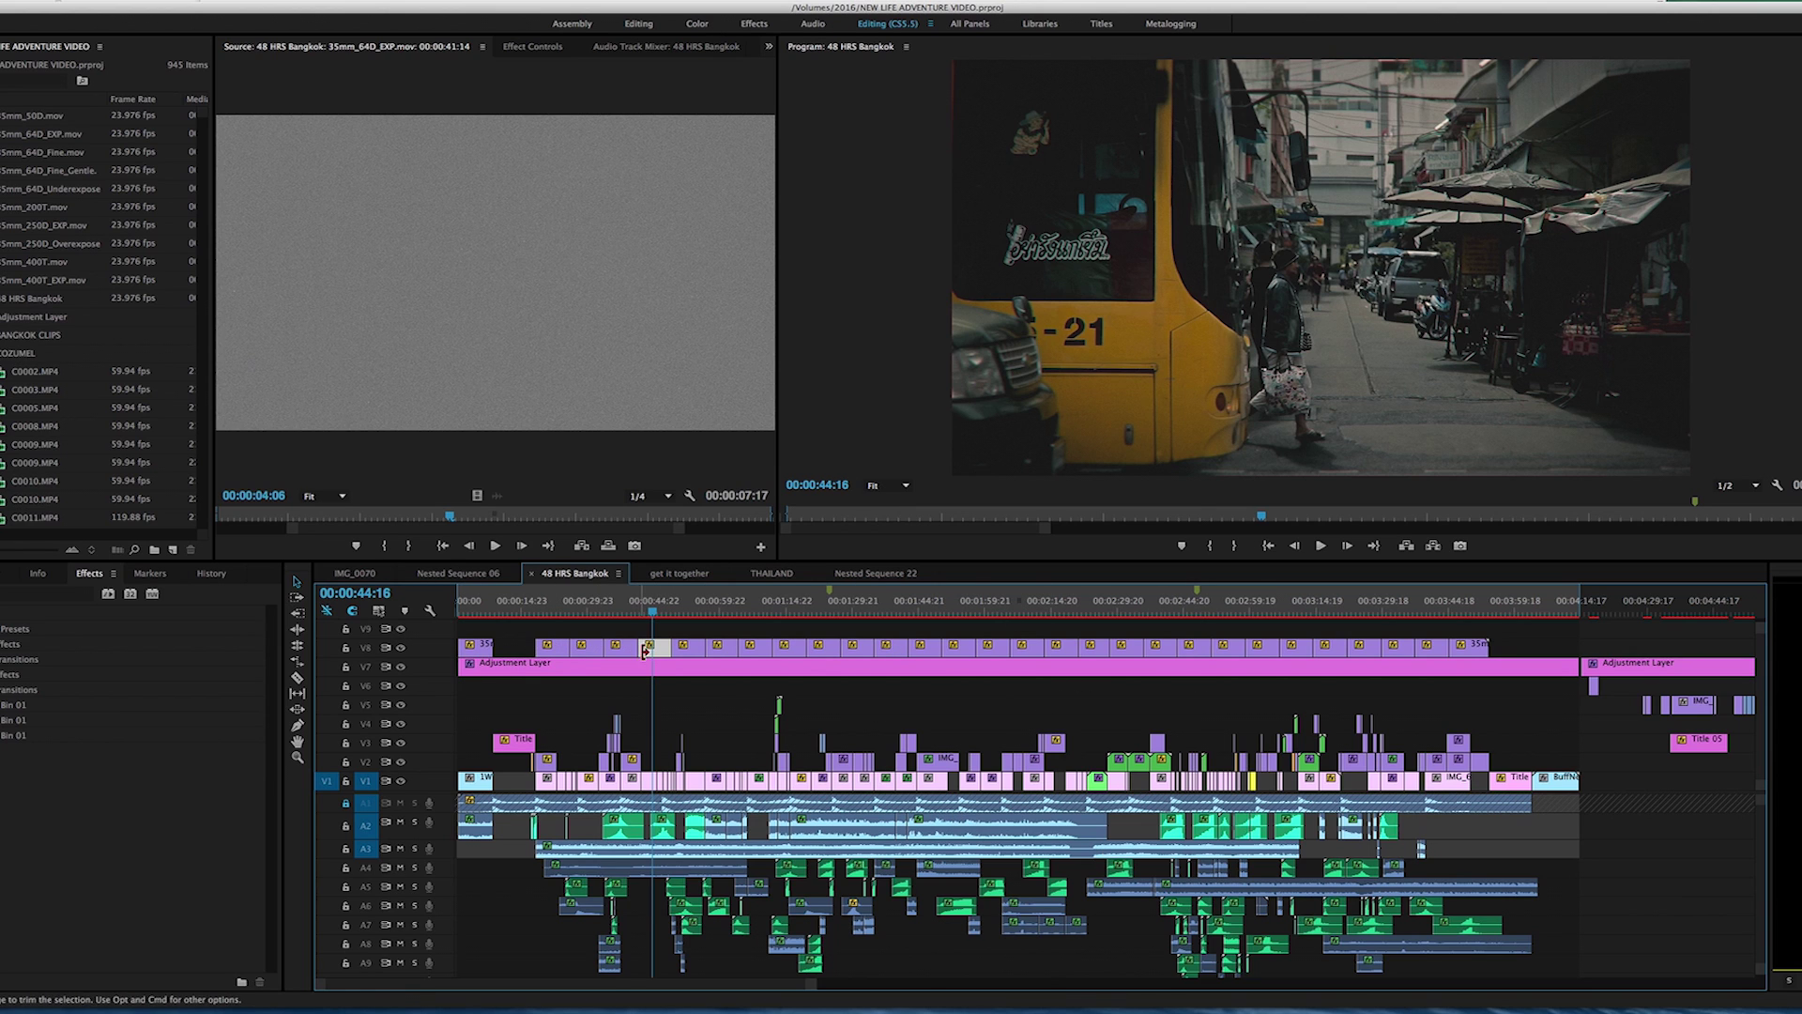
Step: Confirm the overlay's Soft Light blend mode, then select and delete the V8 overlay clips
{"action": "left_click", "coordinate": [535, 49]}
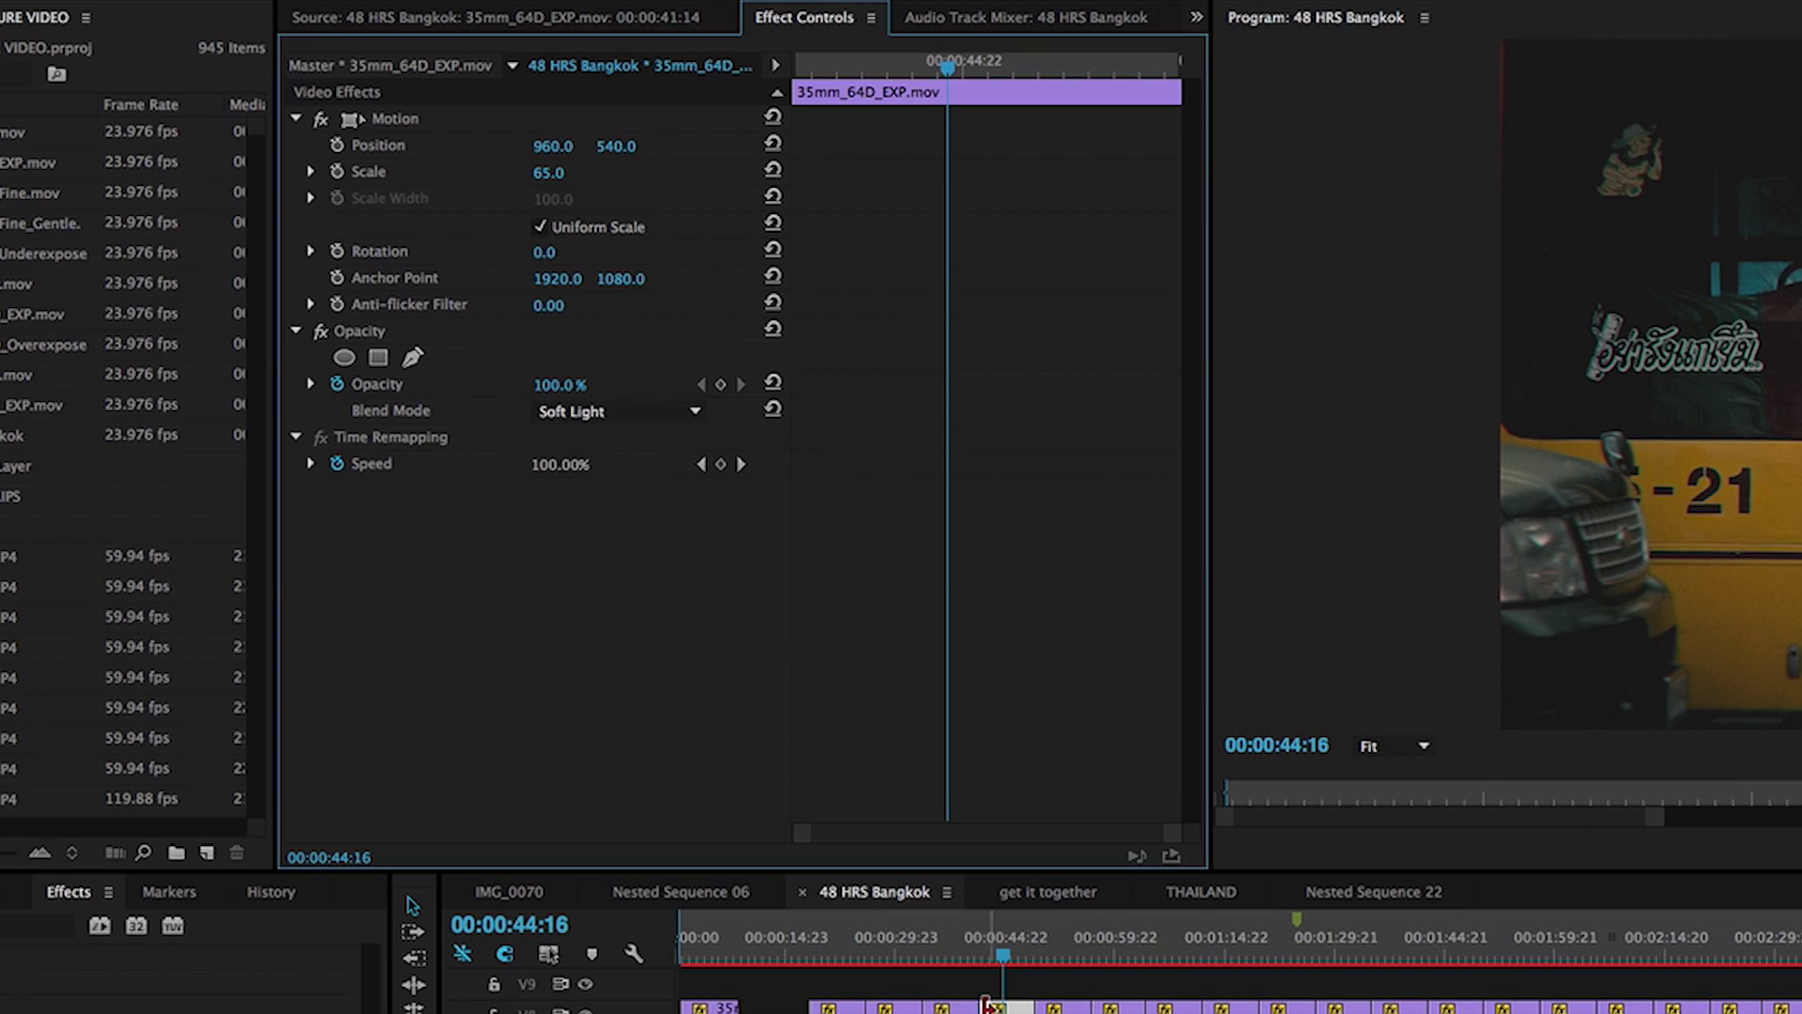
{"action": "left_click", "coordinate": [614, 413]}
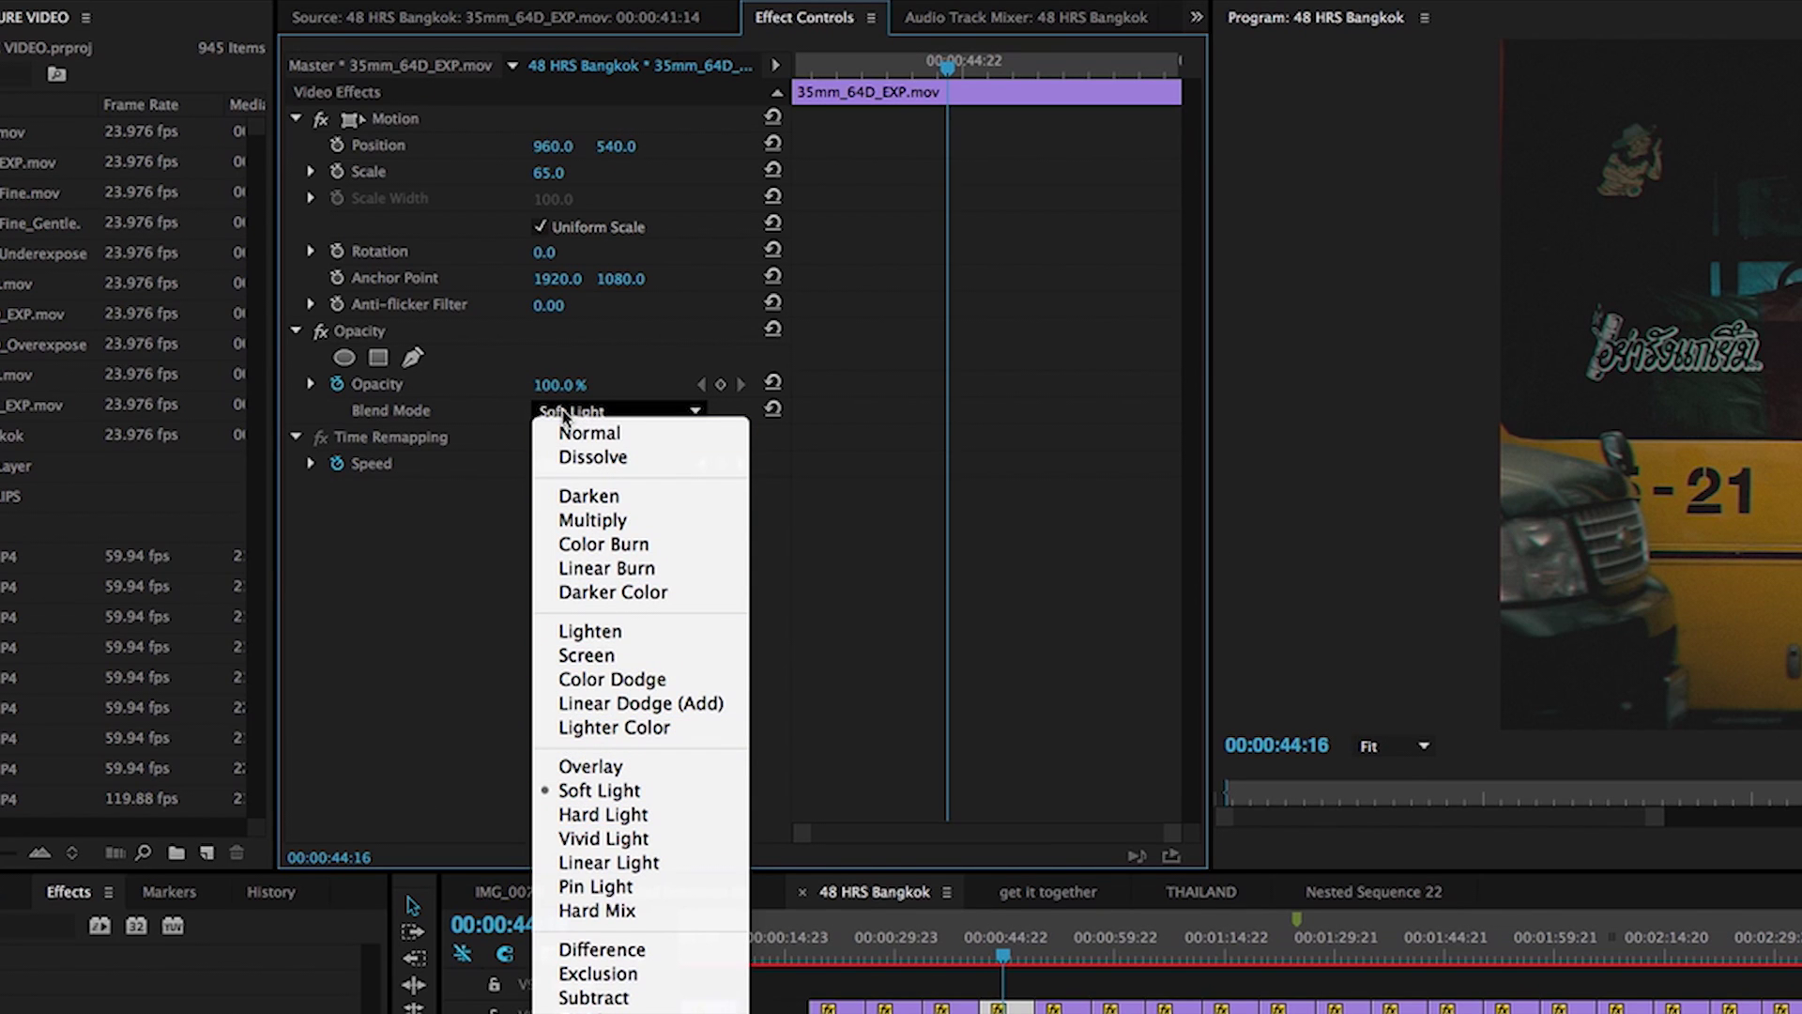
{"action": "left_click", "coordinate": [600, 790]}
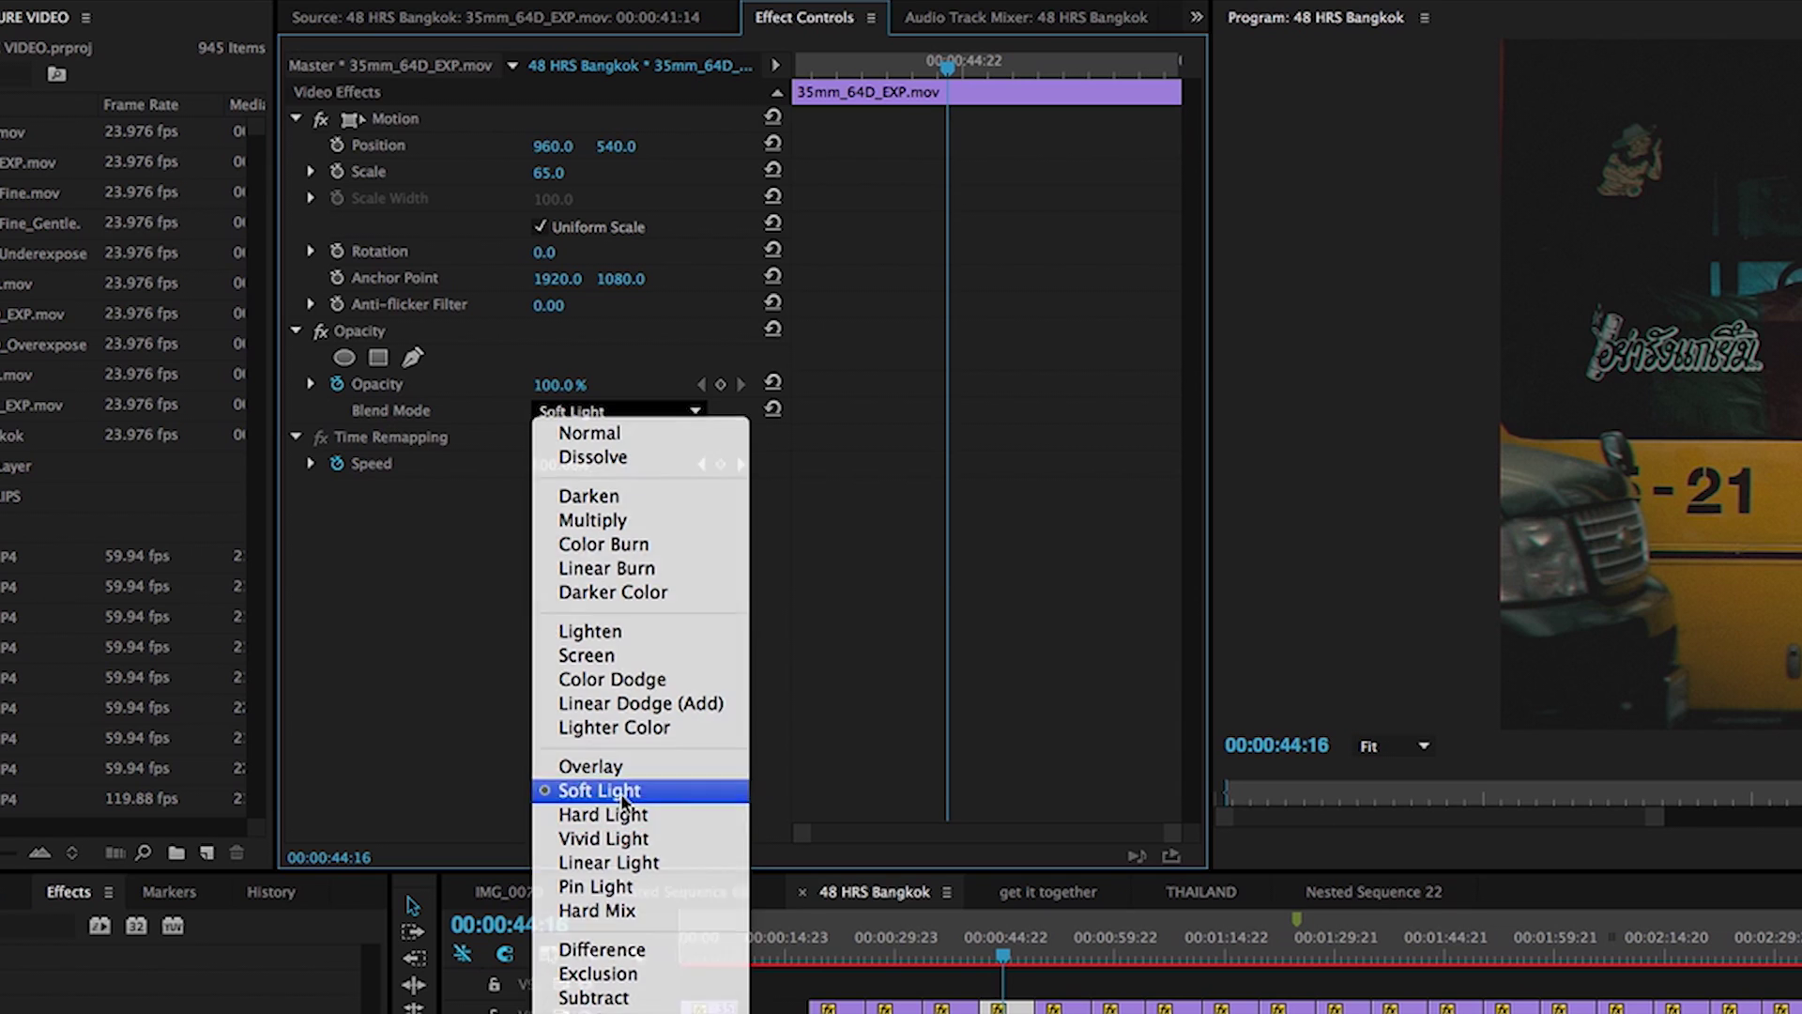
{"action": "left_click", "coordinate": [602, 418]}
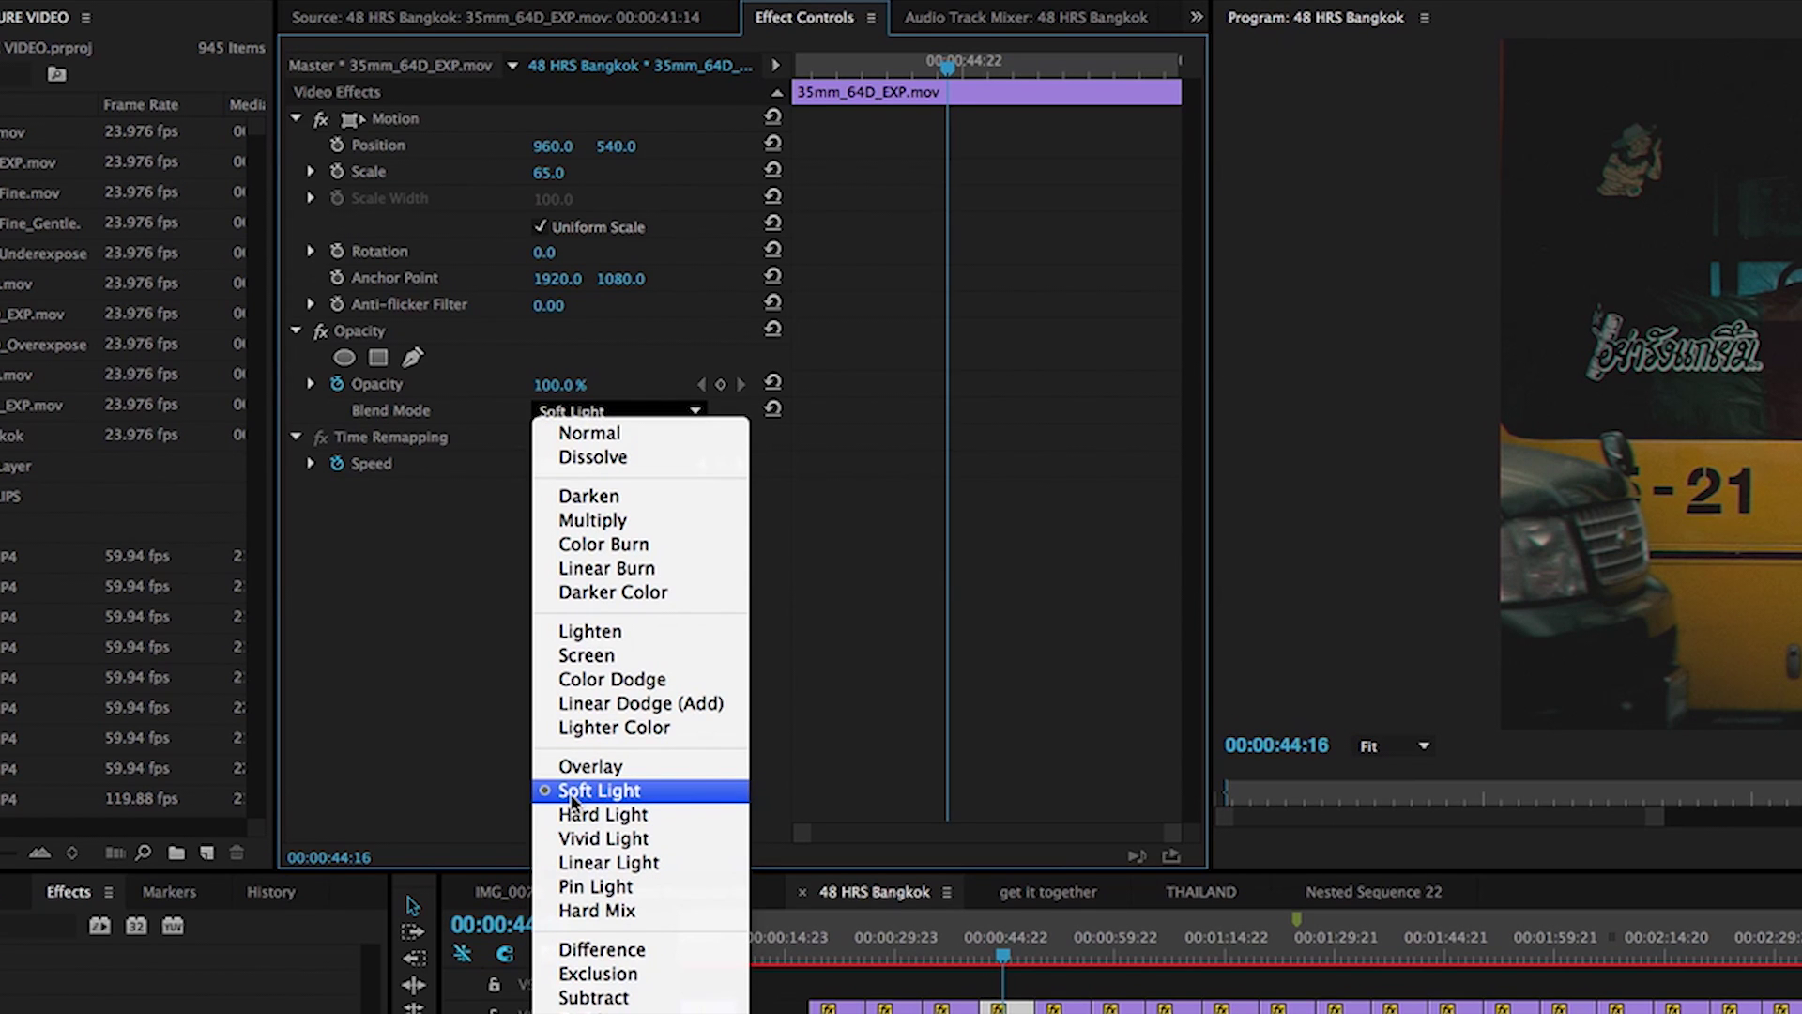
{"action": "left_click", "coordinate": [793, 994]}
{"action": "left_click_drag", "start_coordinate": [714, 983], "coordinate": [939, 1013]}
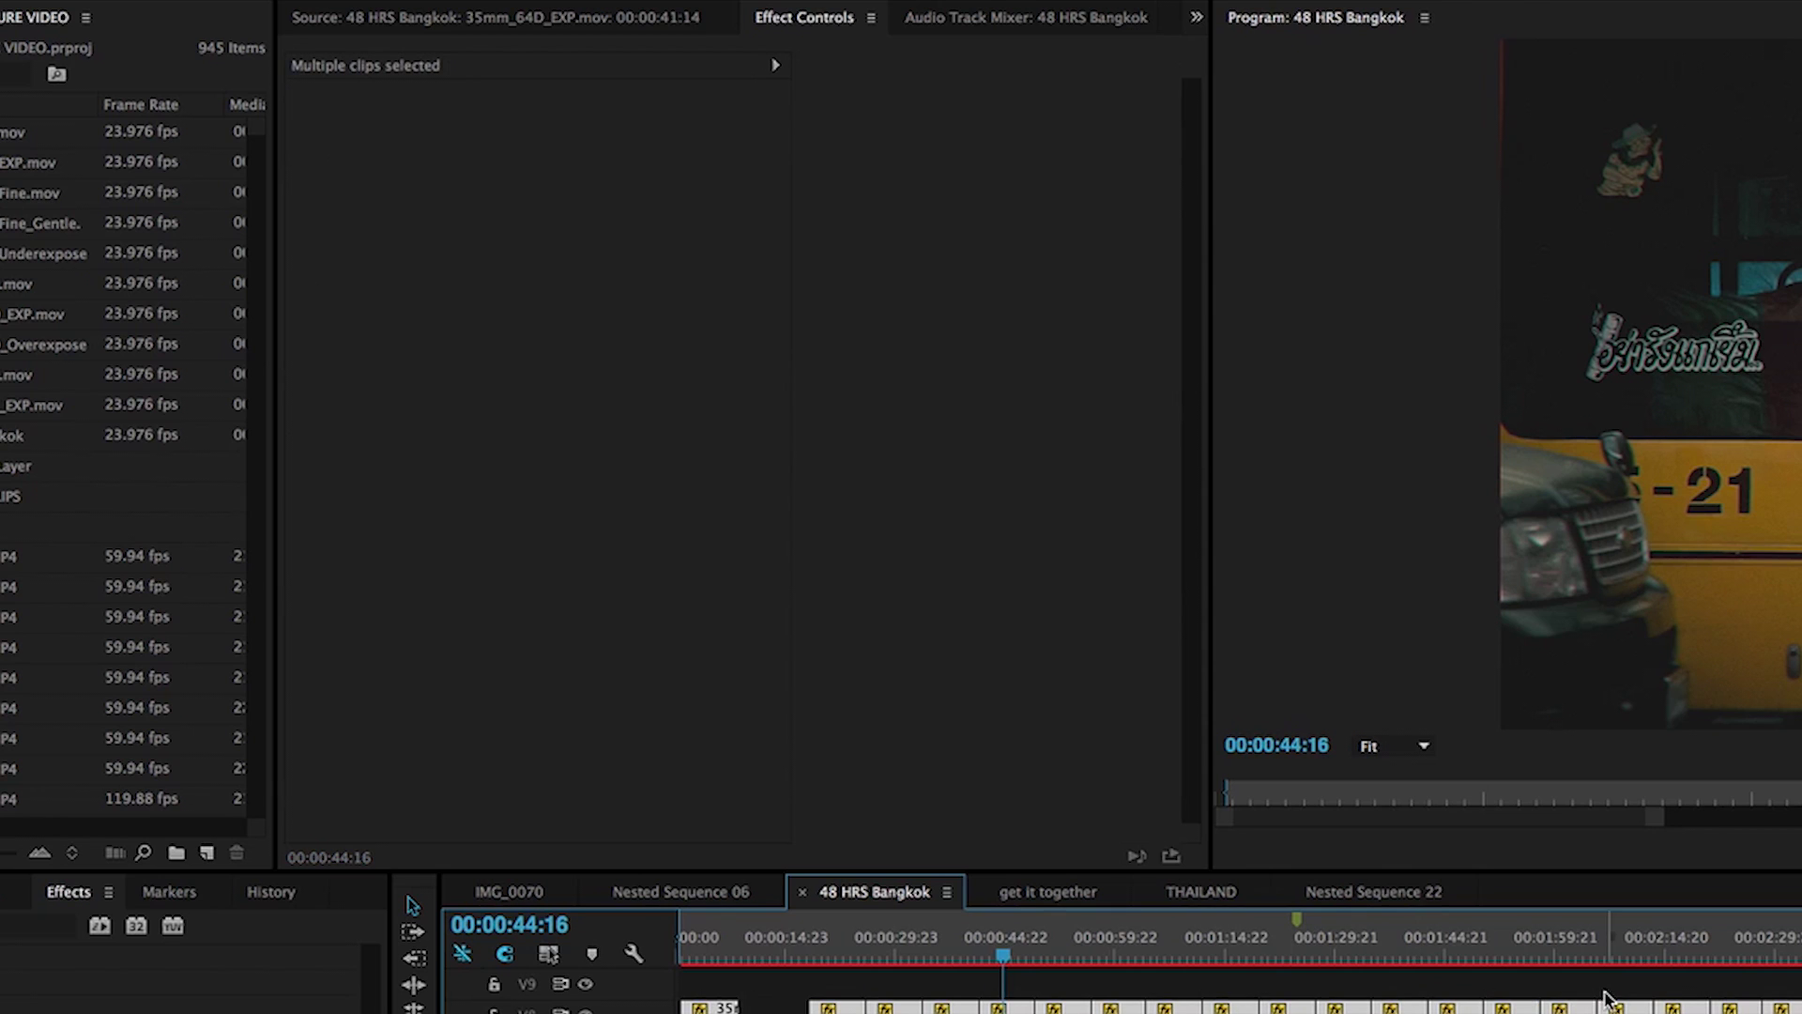
{"action": "key", "text": "ctrl+shift+a"}
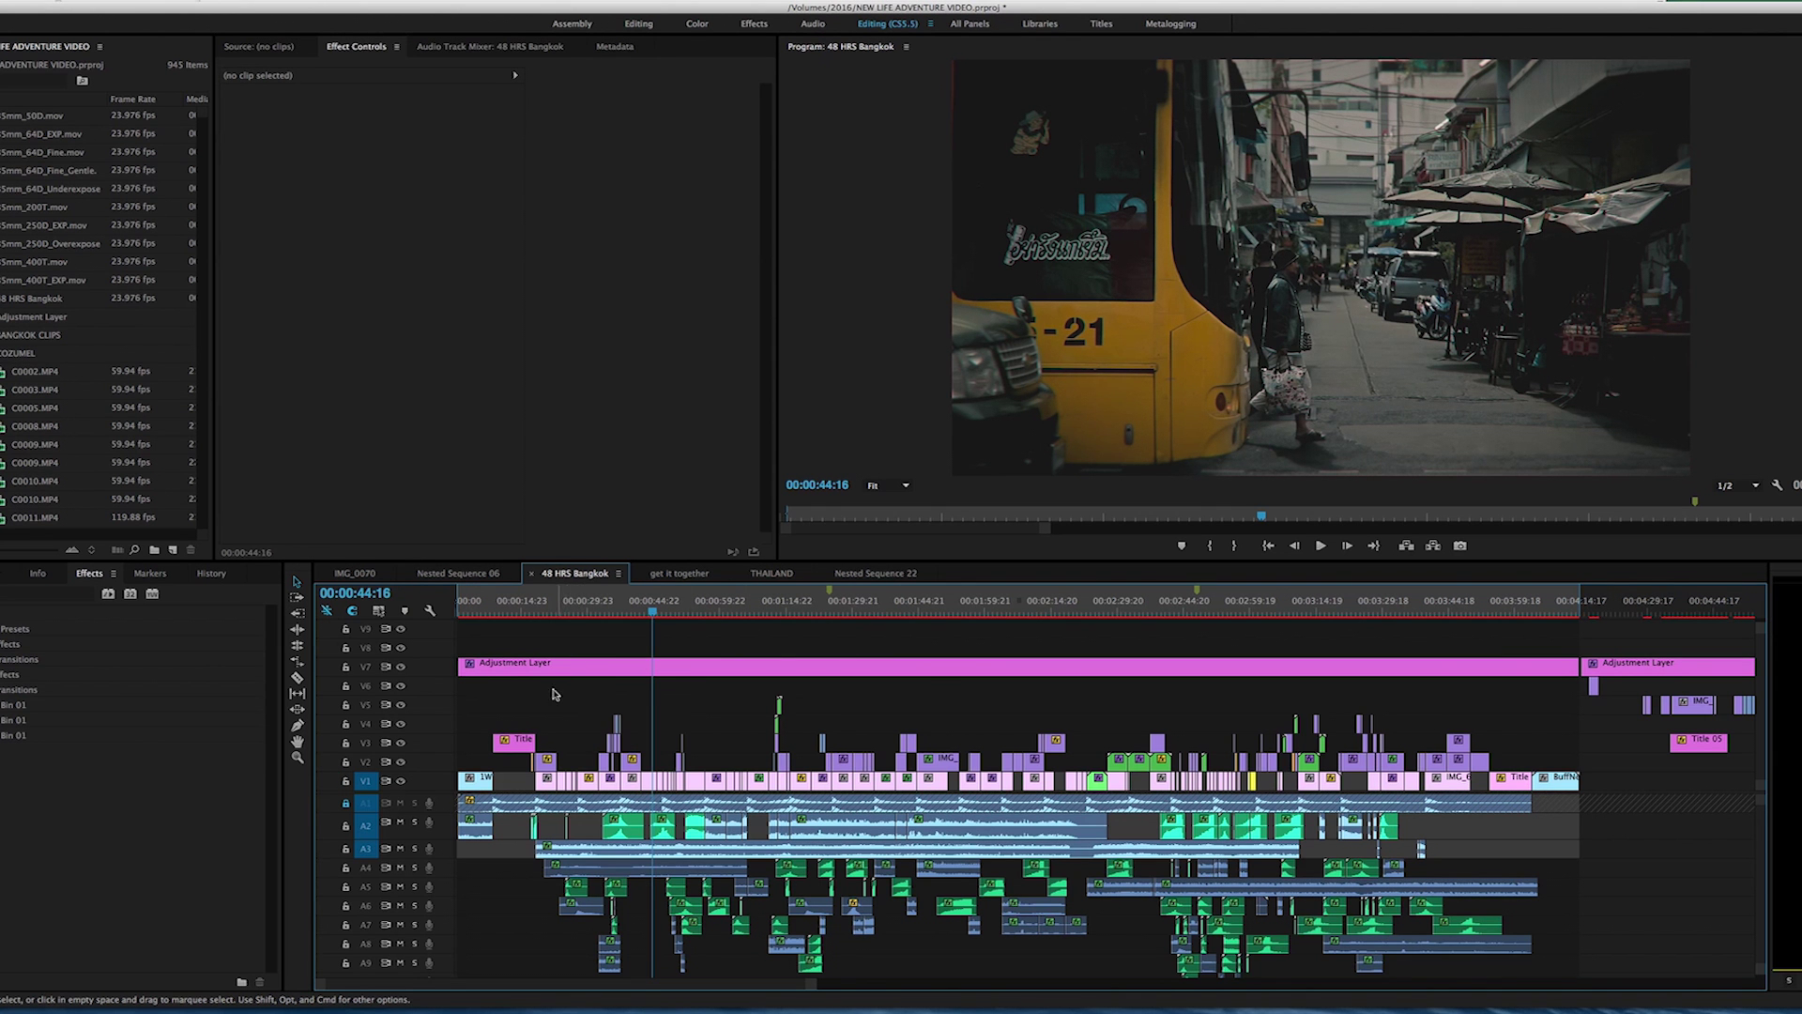
Step: Open the V7 Adjustment Layer's effect settings, collapse Levels and expand Lumetri Color
{"action": "left_click", "coordinate": [576, 672]}
{"action": "double_click", "coordinate": [577, 671]}
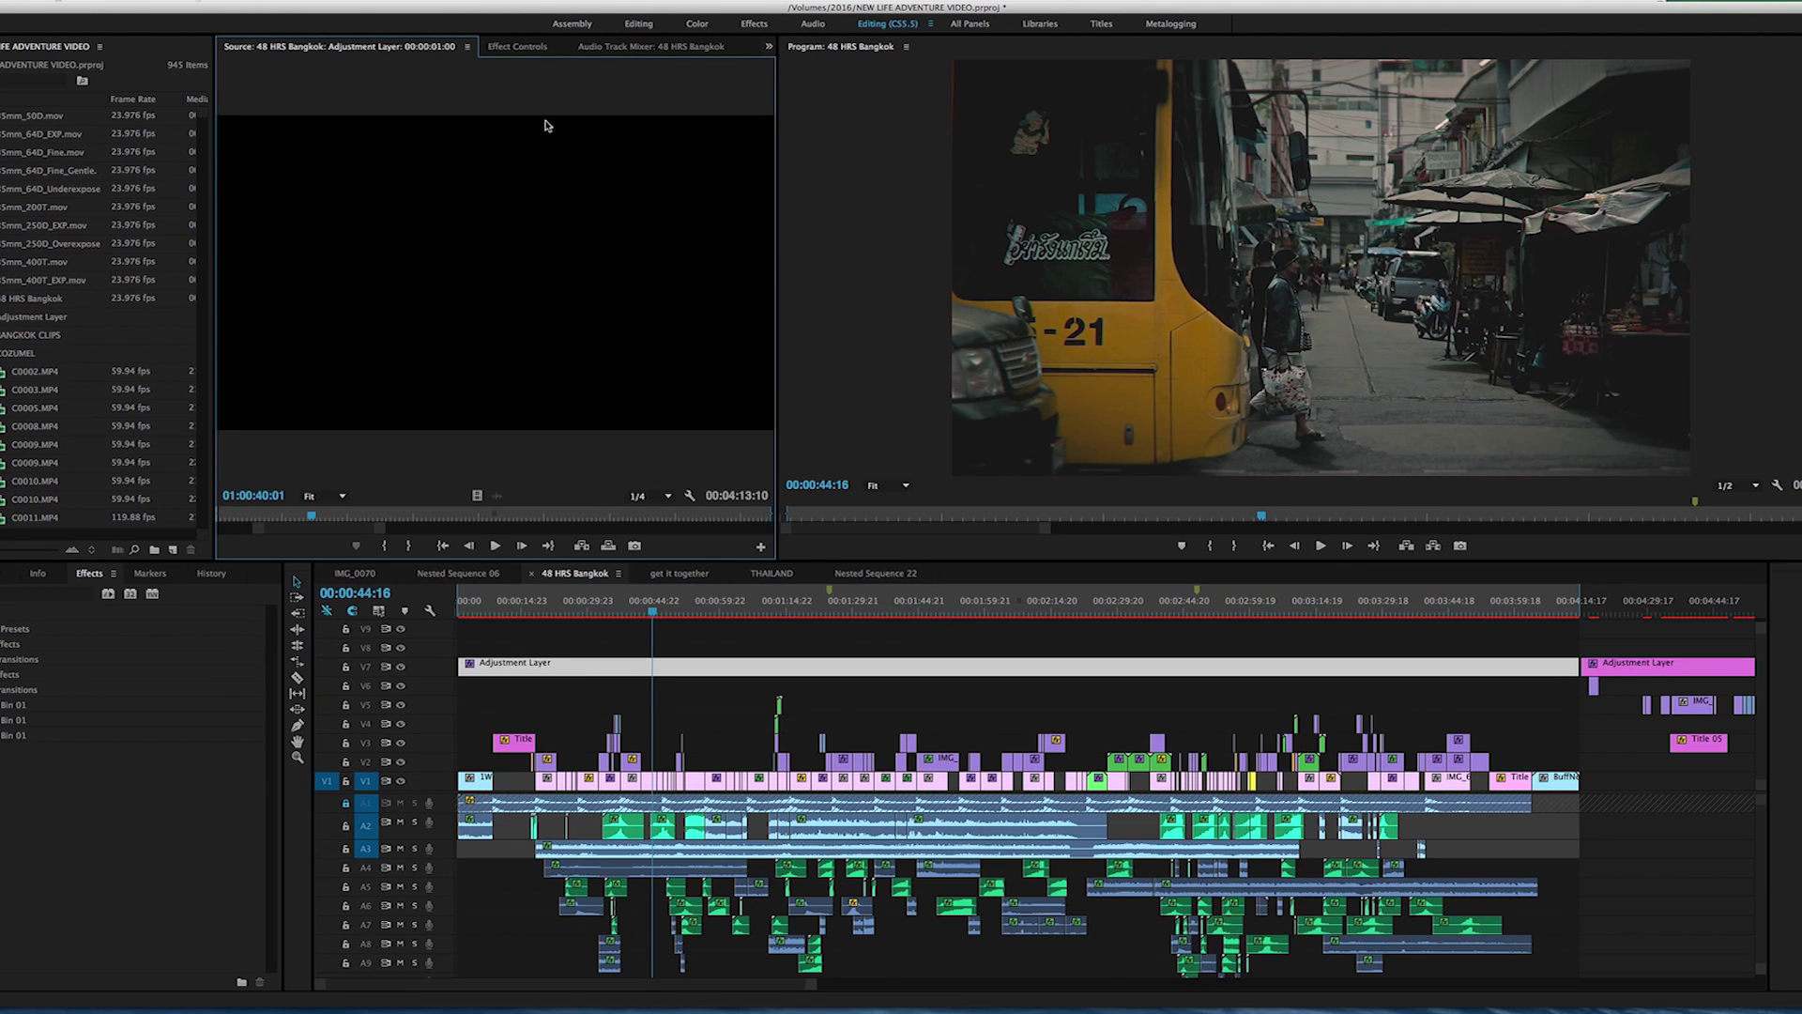
{"action": "left_click", "coordinate": [519, 47]}
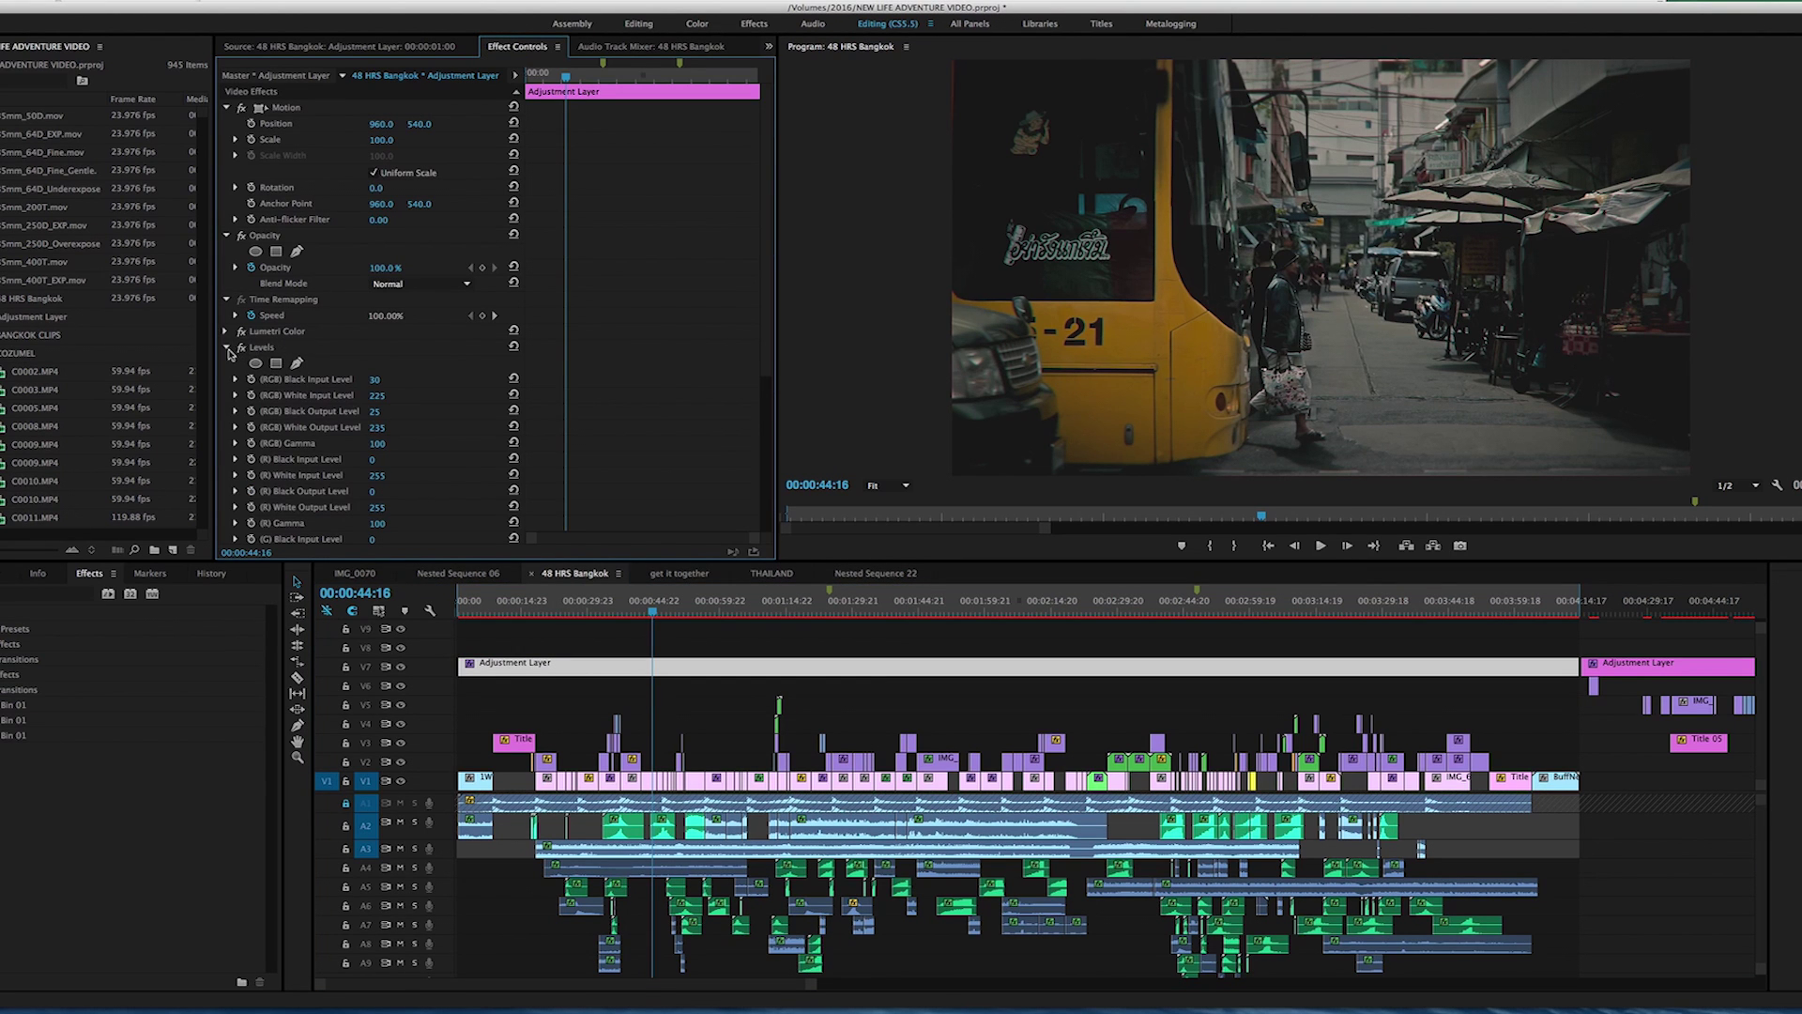
{"action": "left_click", "coordinate": [228, 349]}
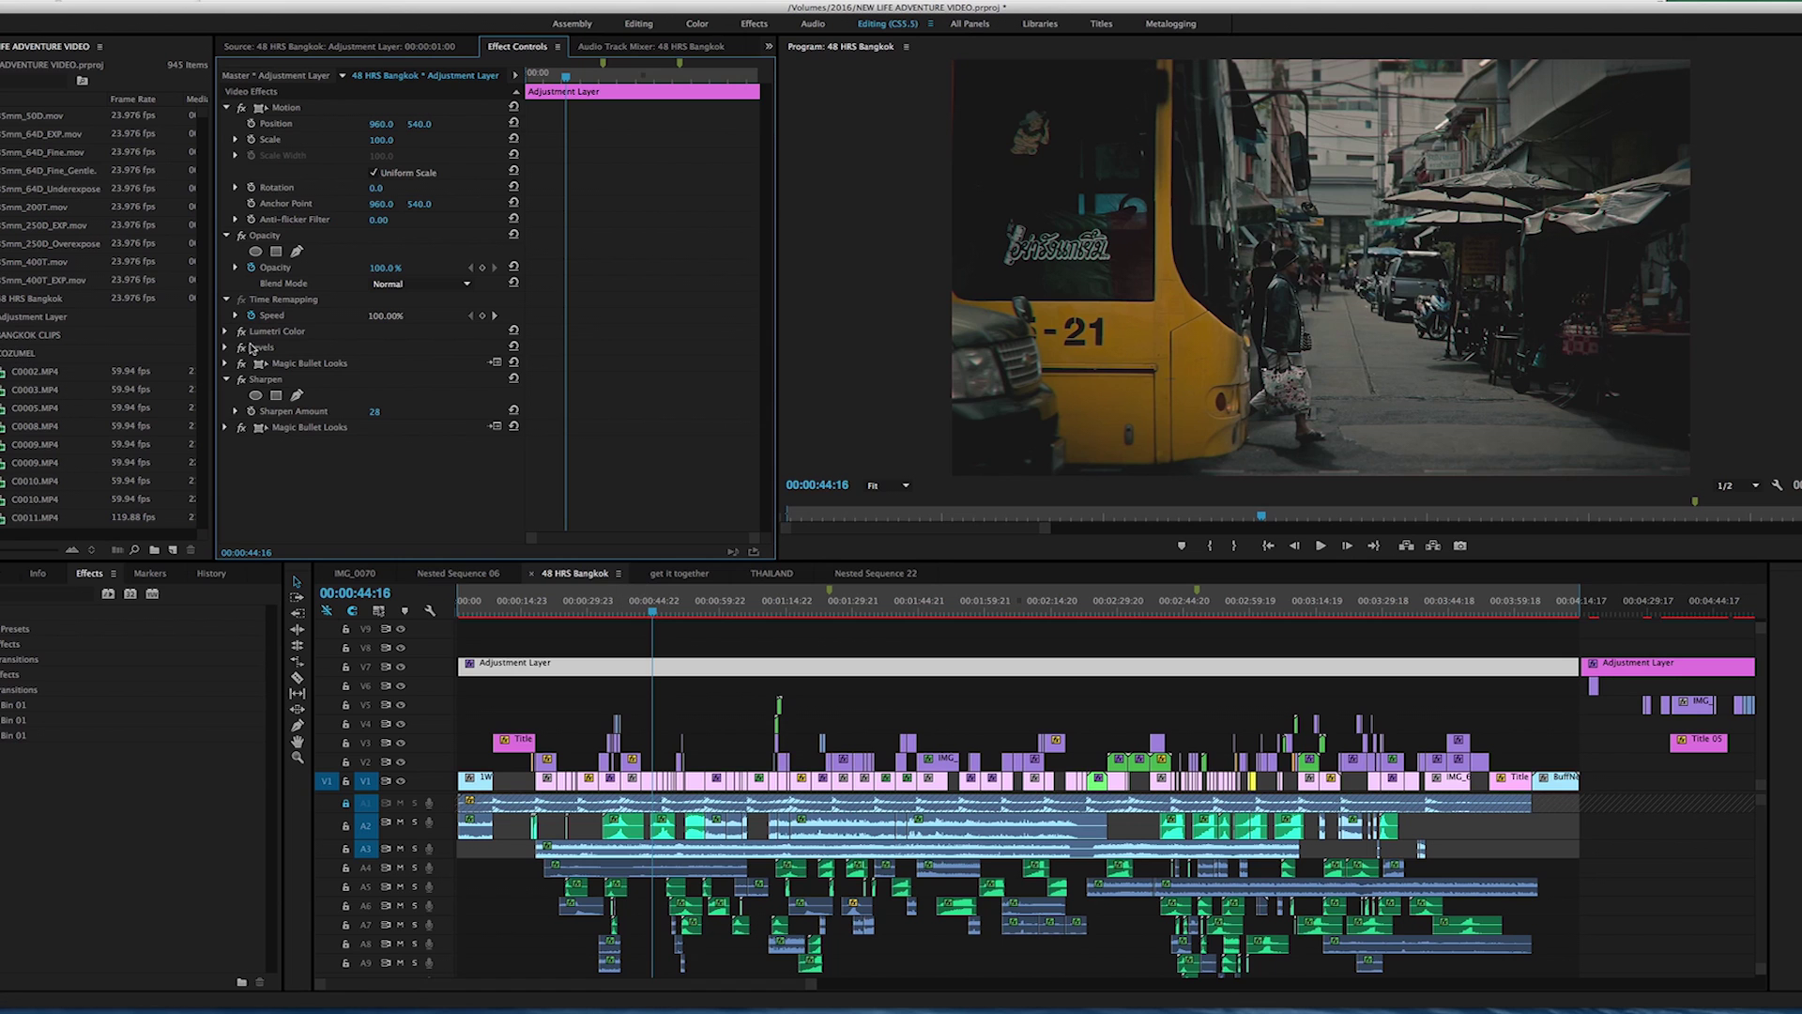
{"action": "left_click", "coordinate": [226, 331]}
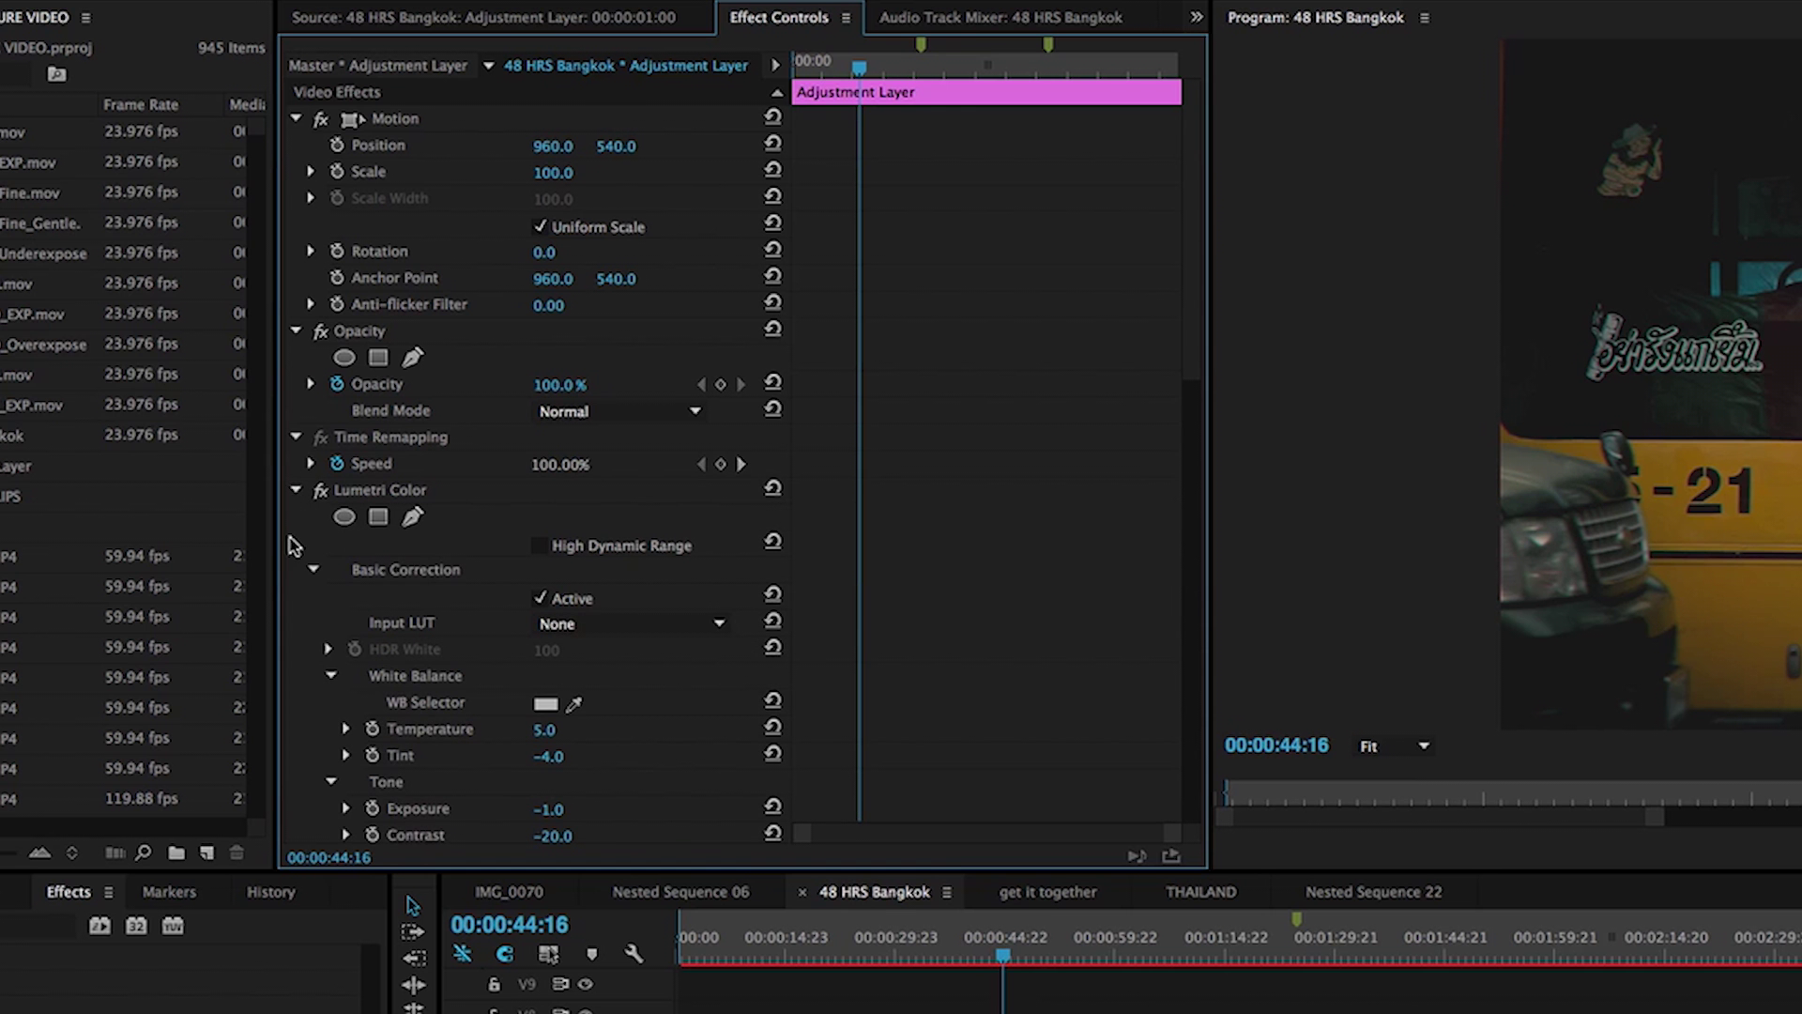
{"action": "scroll", "coordinate": [291, 544], "scroll_direction": "down", "scroll_amount": 8}
{"action": "scroll", "coordinate": [288, 545], "scroll_direction": "down", "scroll_amount": 2}
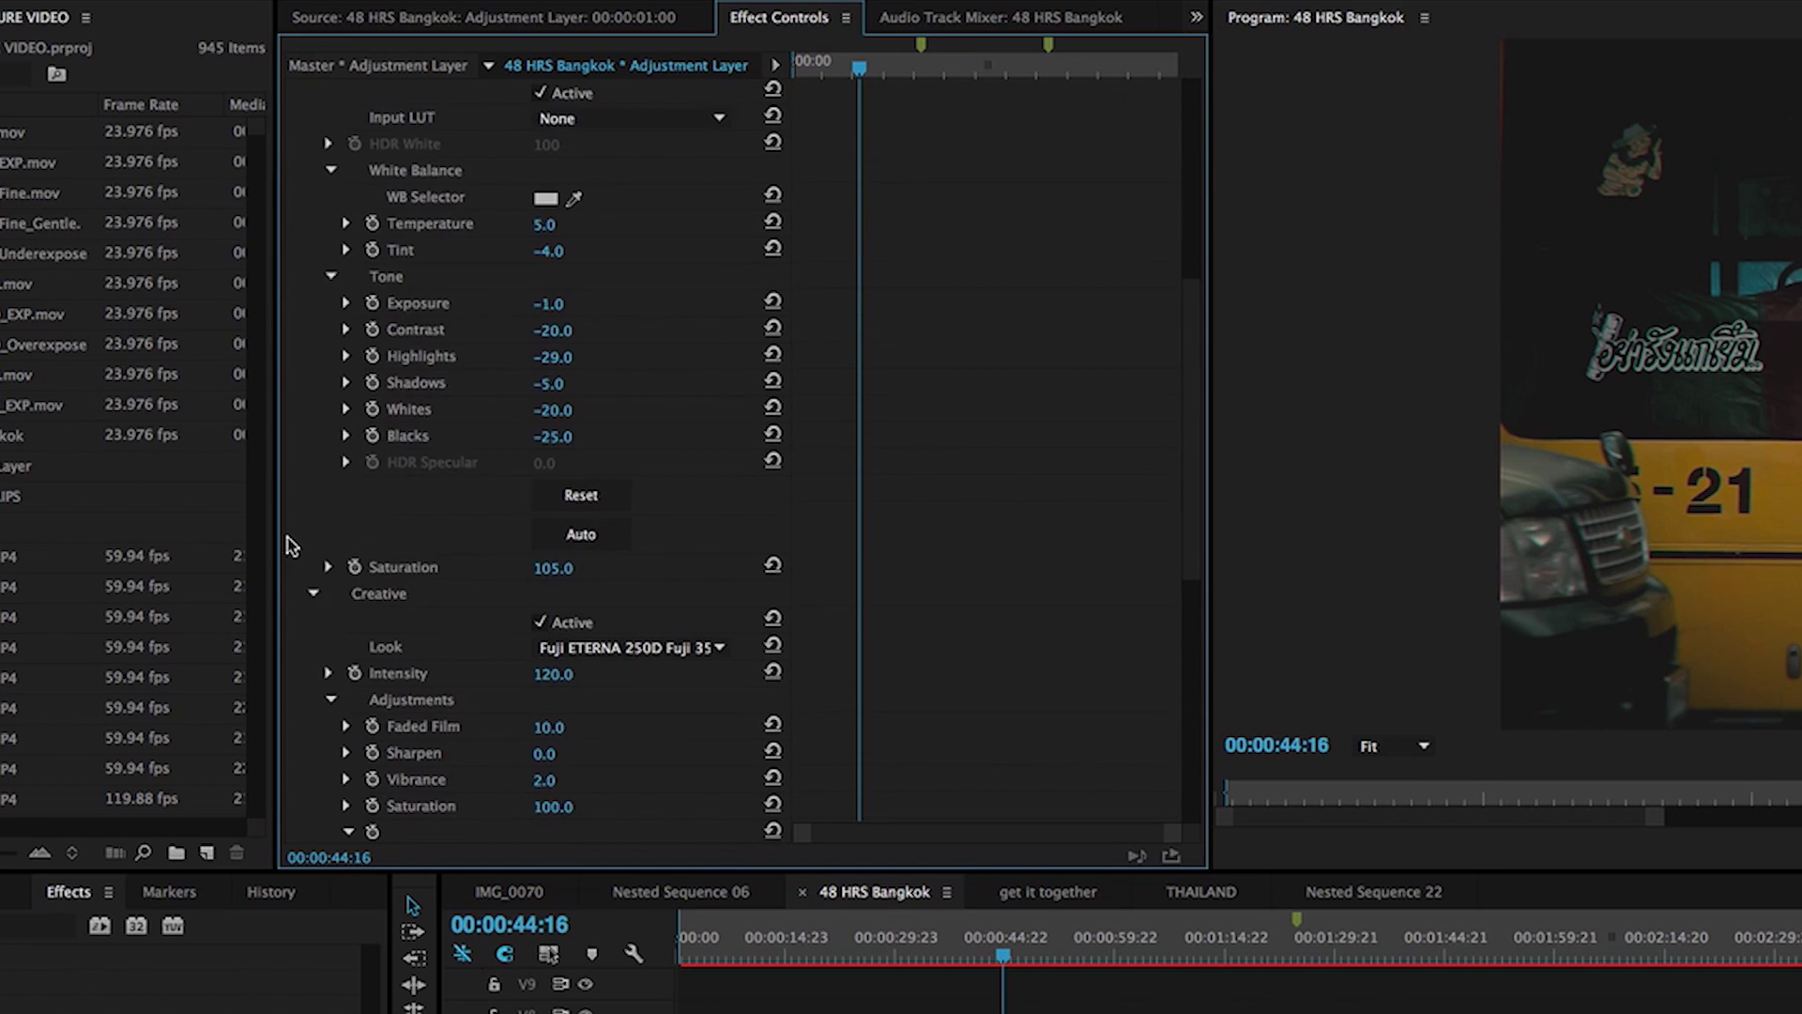
{"action": "scroll", "coordinate": [288, 545], "scroll_direction": "up", "scroll_amount": 2}
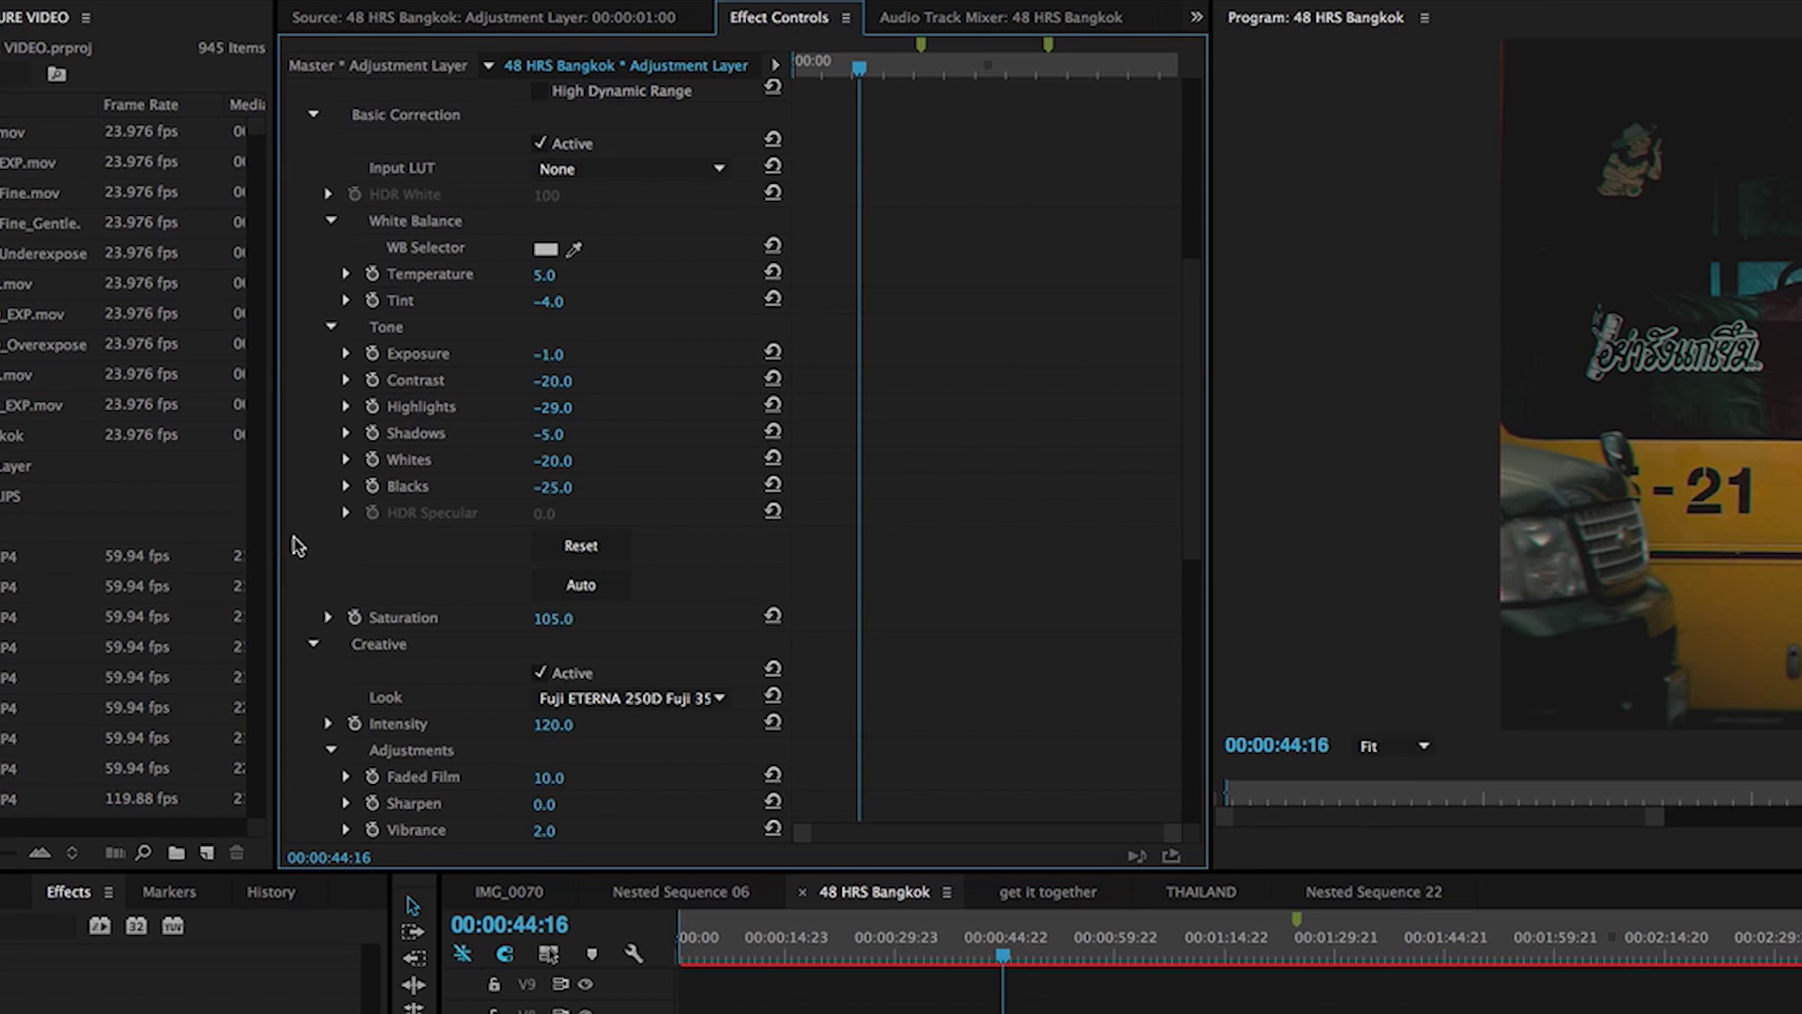
Step: Browse the creative looks, move to 00:00:55:12 and confirm Exposure at -1.0
{"action": "left_click", "coordinate": [650, 706]}
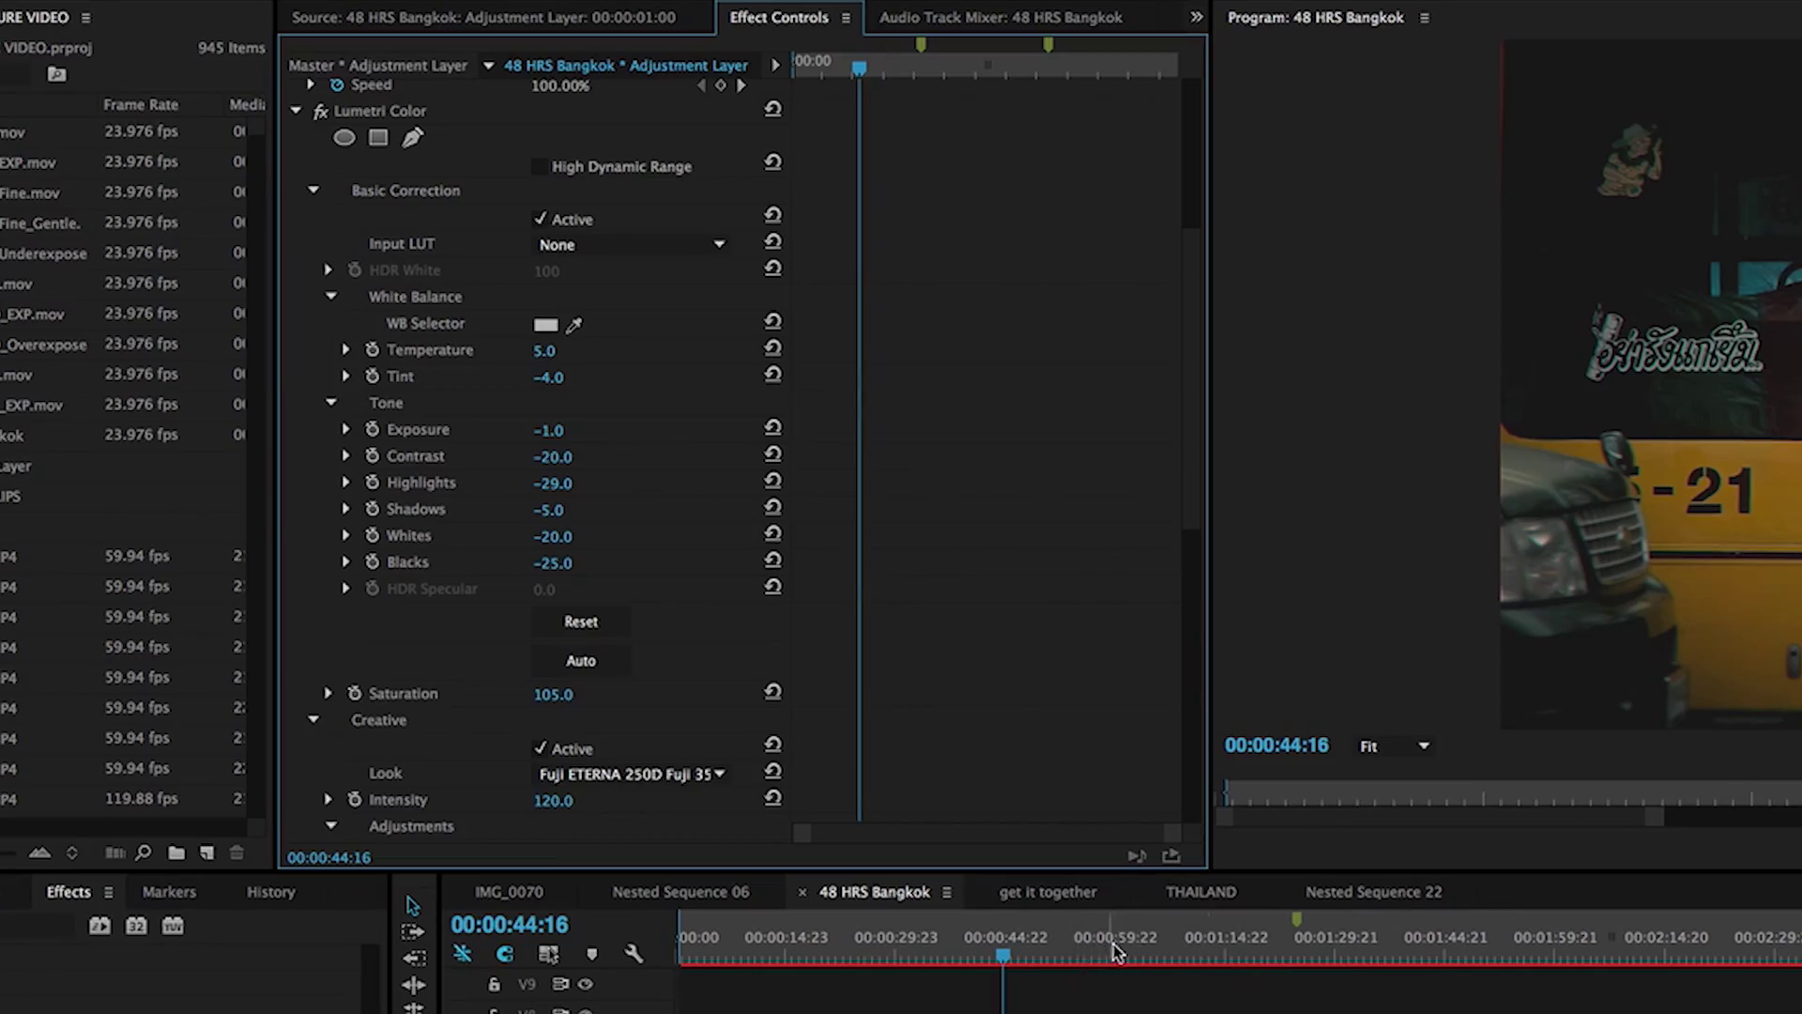
{"action": "left_click", "coordinate": [1083, 959]}
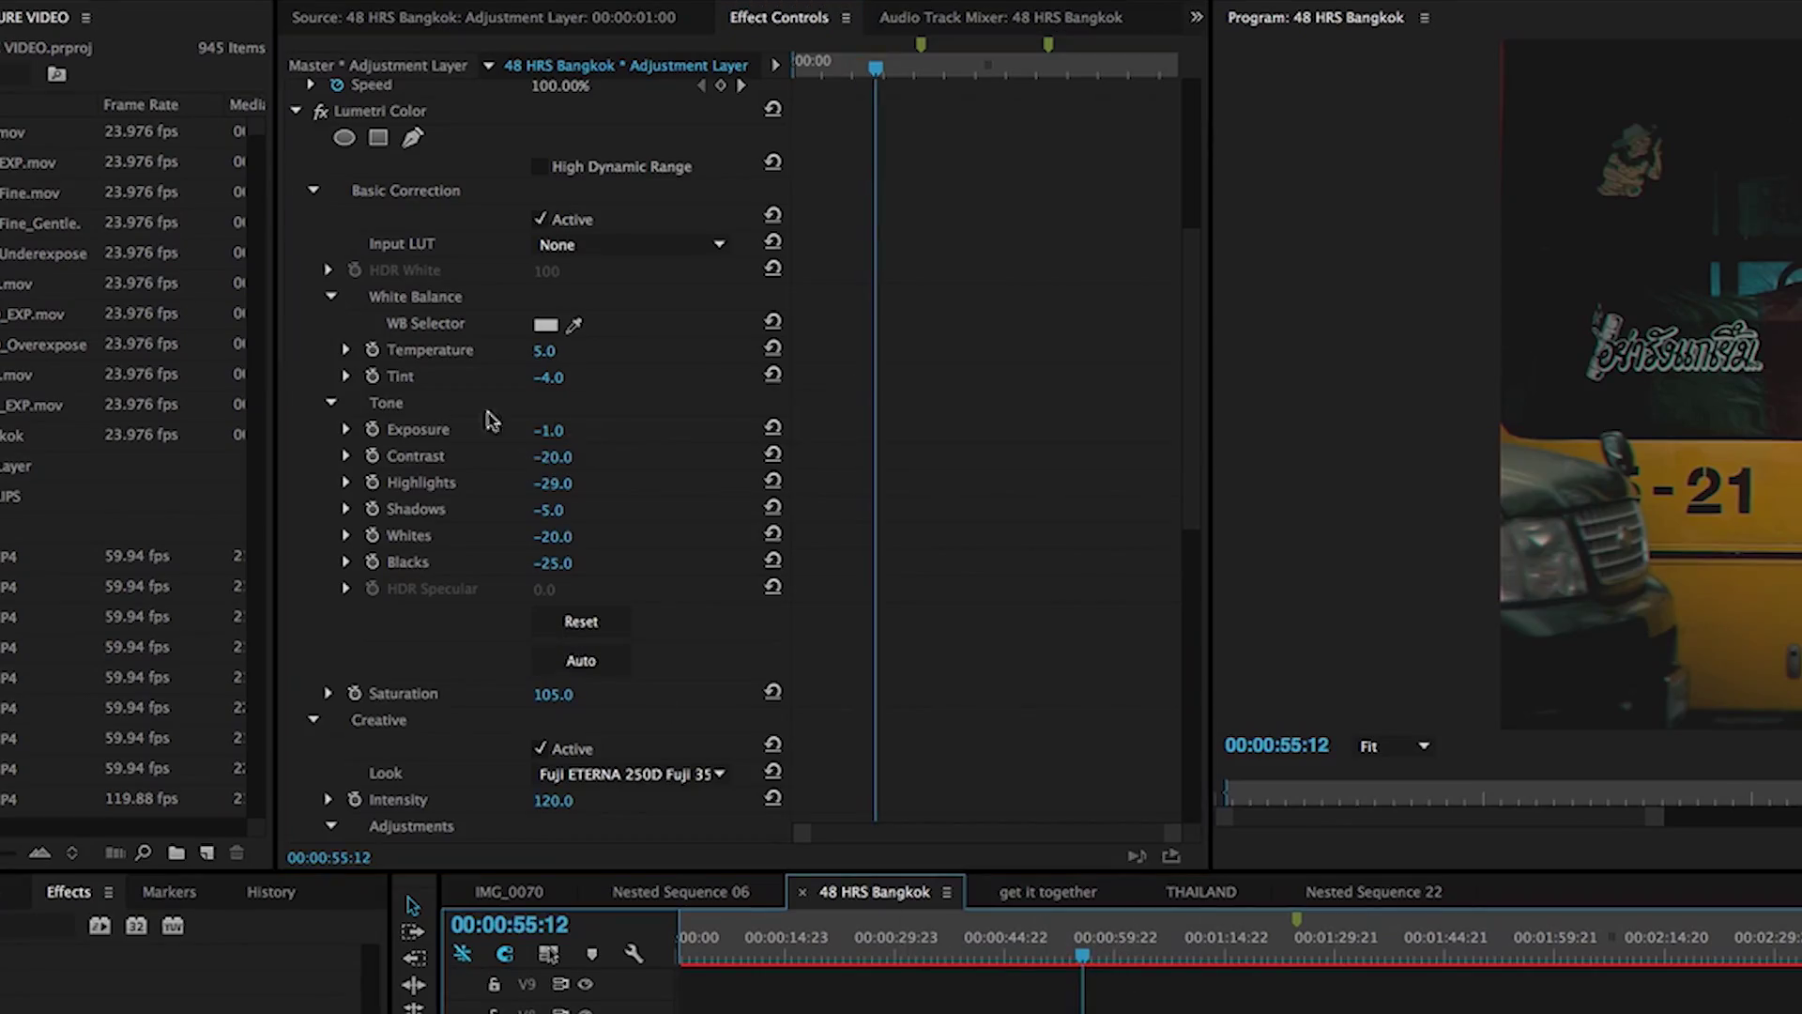
{"action": "left_click", "coordinate": [552, 430]}
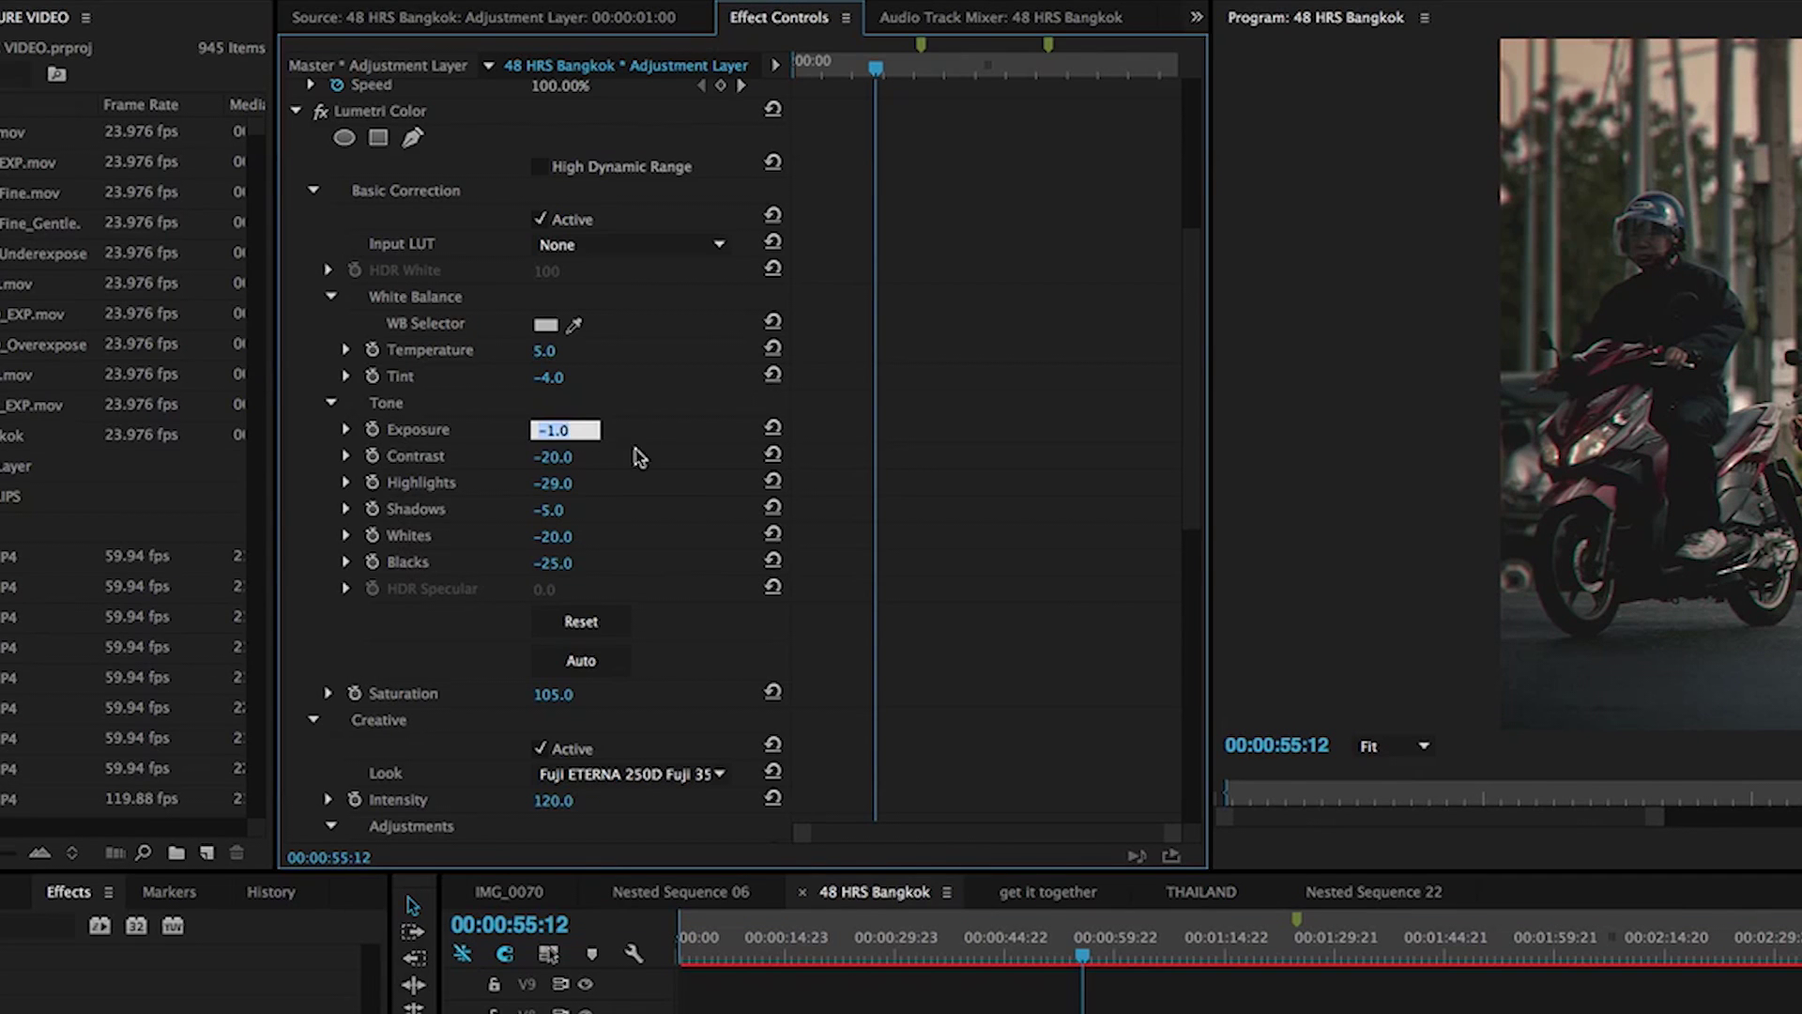
{"action": "key", "text": "Return"}
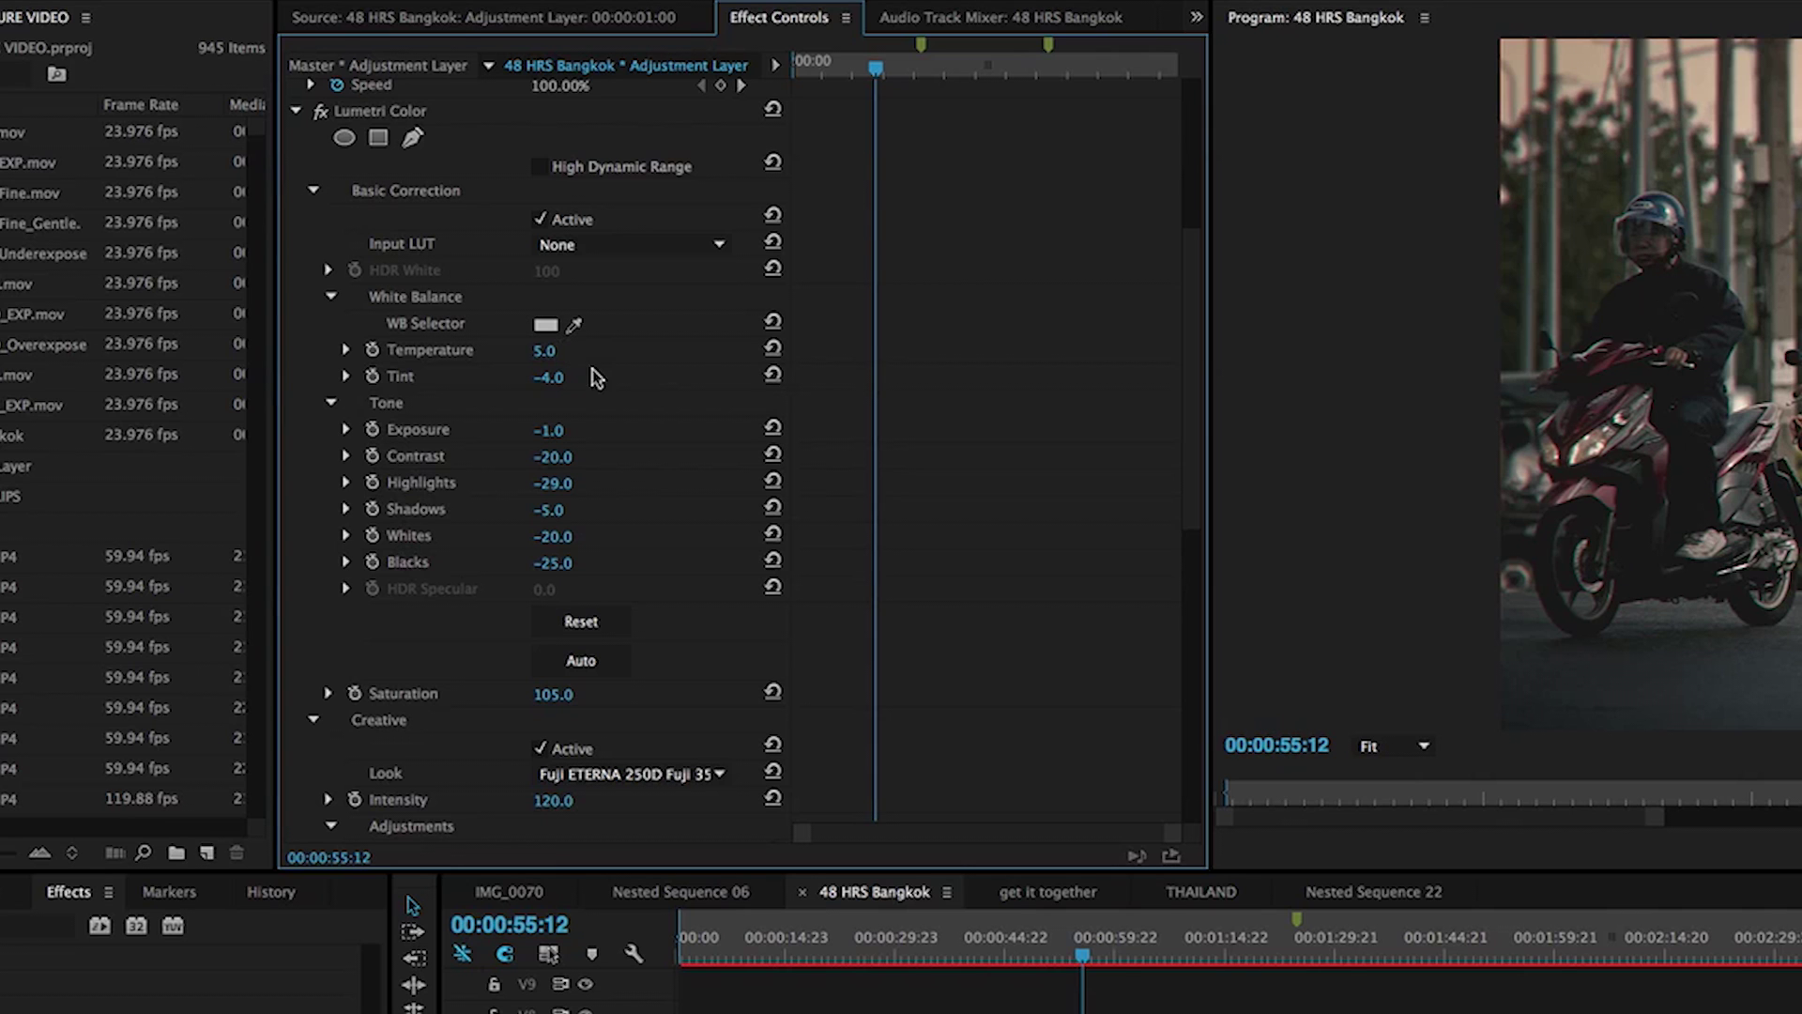
Step: Review the Creative section's Fuji ETERNA 250D look at 120 intensity, then collapse Lumetri Color
{"action": "scroll", "coordinate": [309, 474], "scroll_direction": "down", "scroll_amount": 5}
{"action": "scroll", "coordinate": [299, 466], "scroll_direction": "up", "scroll_amount": 2}
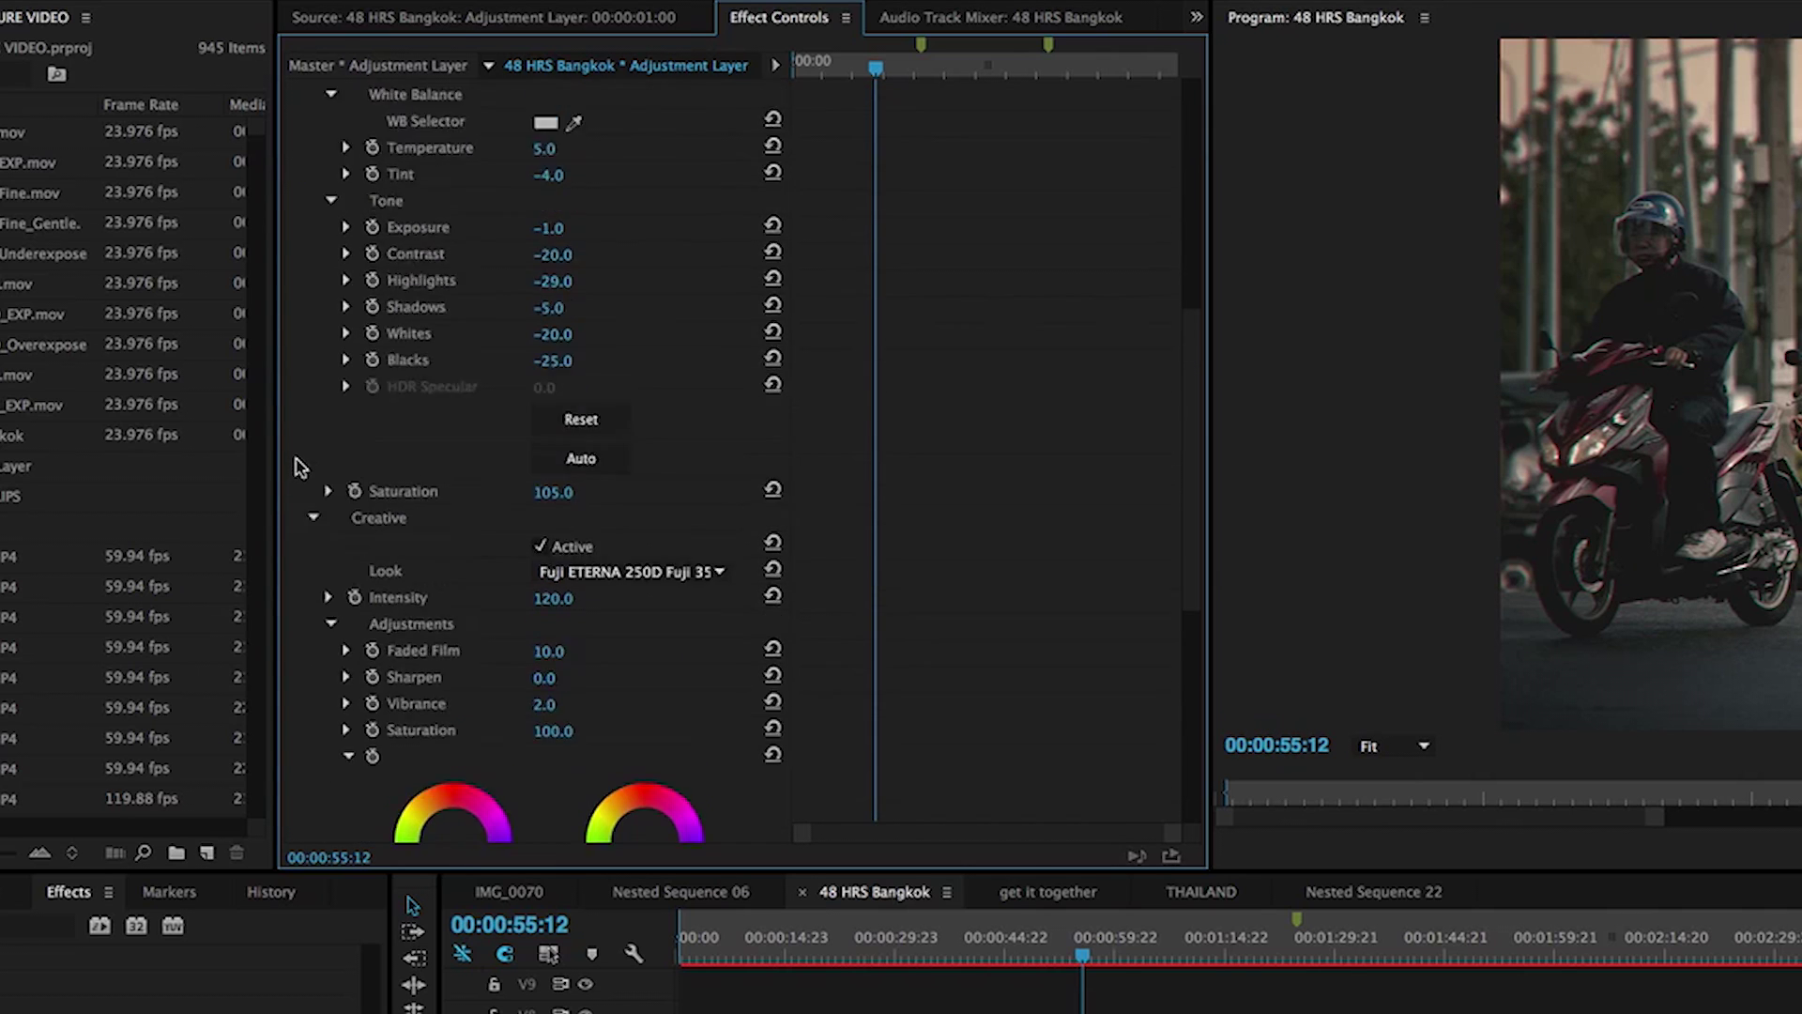
{"action": "scroll", "coordinate": [296, 470], "scroll_direction": "up", "scroll_amount": 1}
{"action": "left_click", "coordinate": [313, 569]}
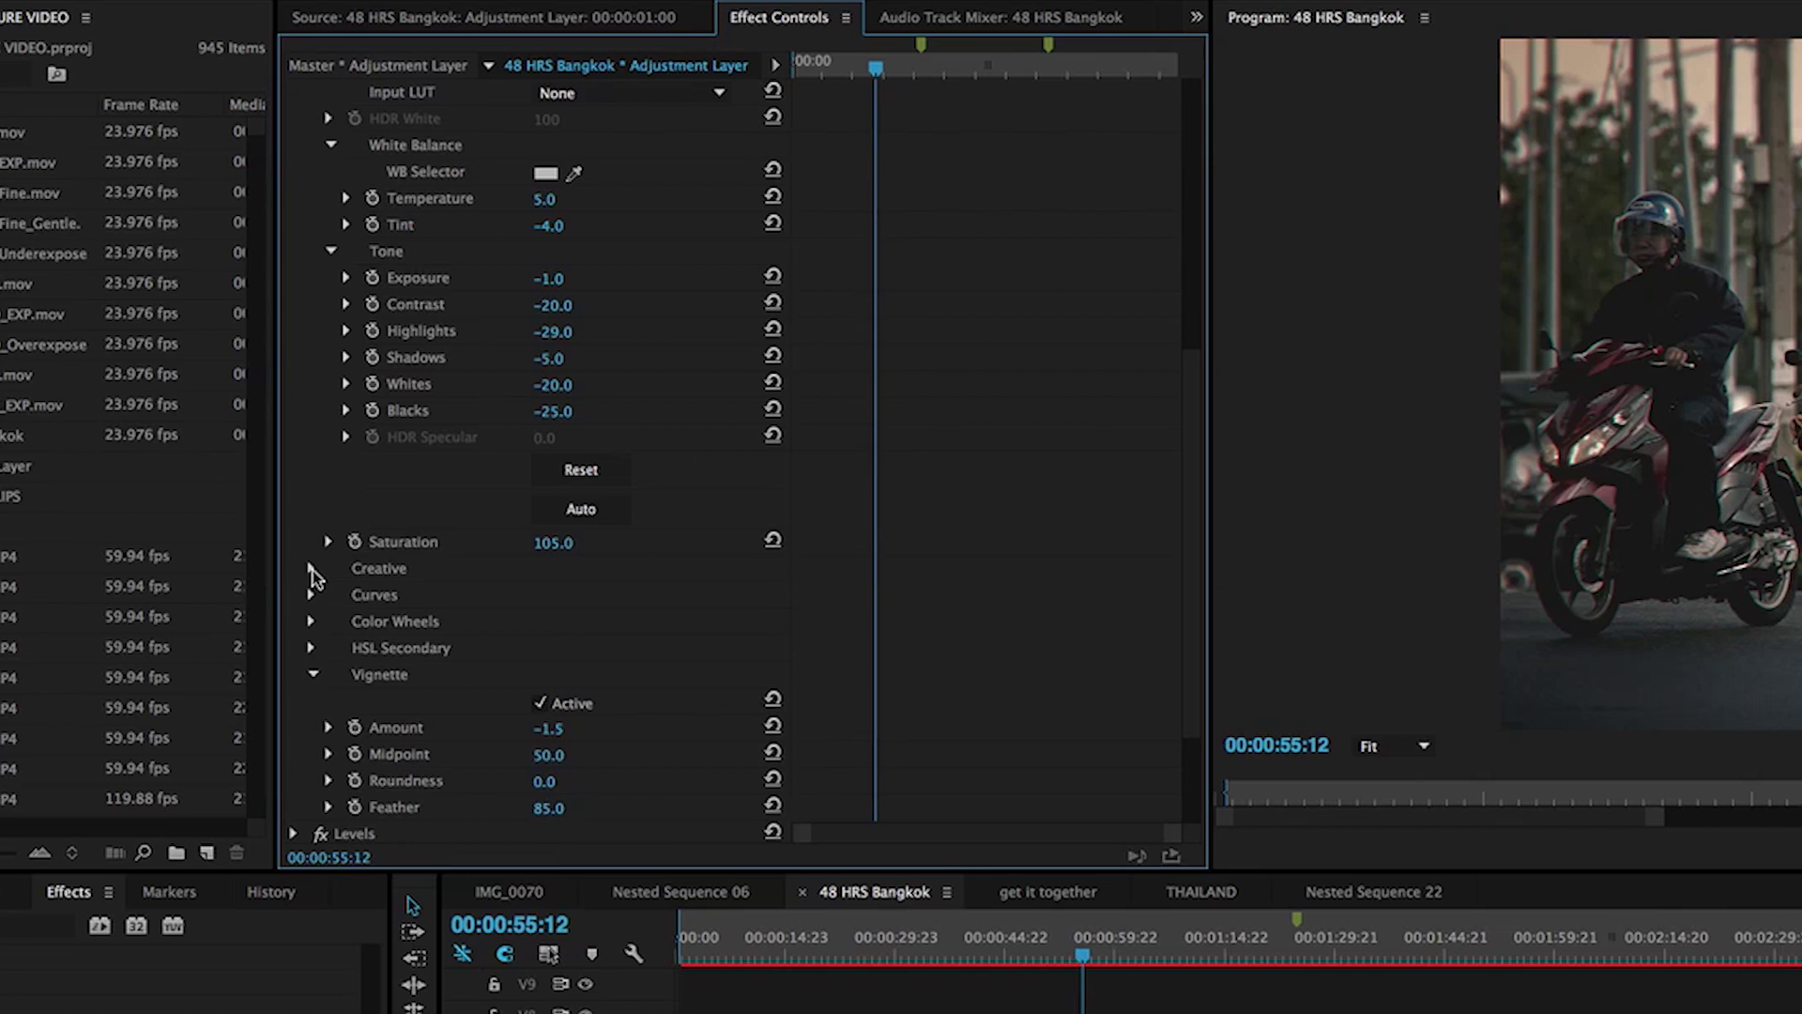
{"action": "left_click", "coordinate": [313, 569]}
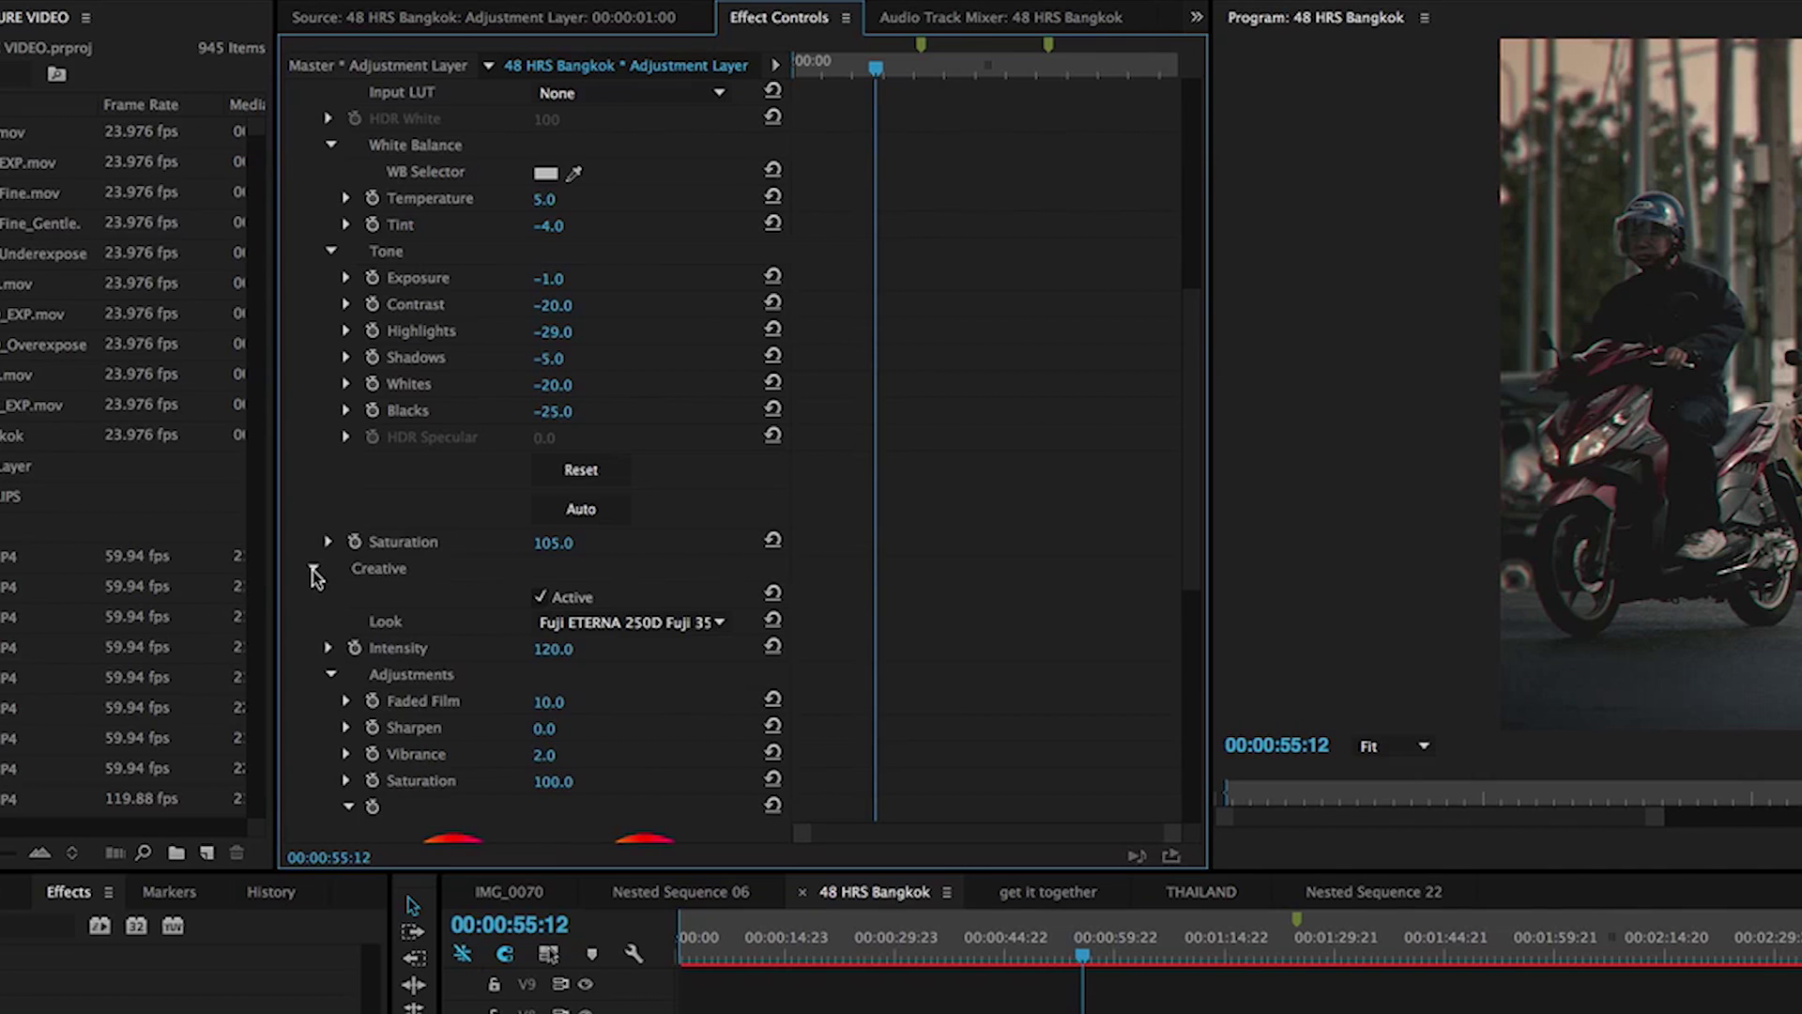
{"action": "left_click", "coordinate": [582, 633]}
{"action": "left_click", "coordinate": [298, 523]}
{"action": "scroll", "coordinate": [298, 523], "scroll_direction": "down", "scroll_amount": 2}
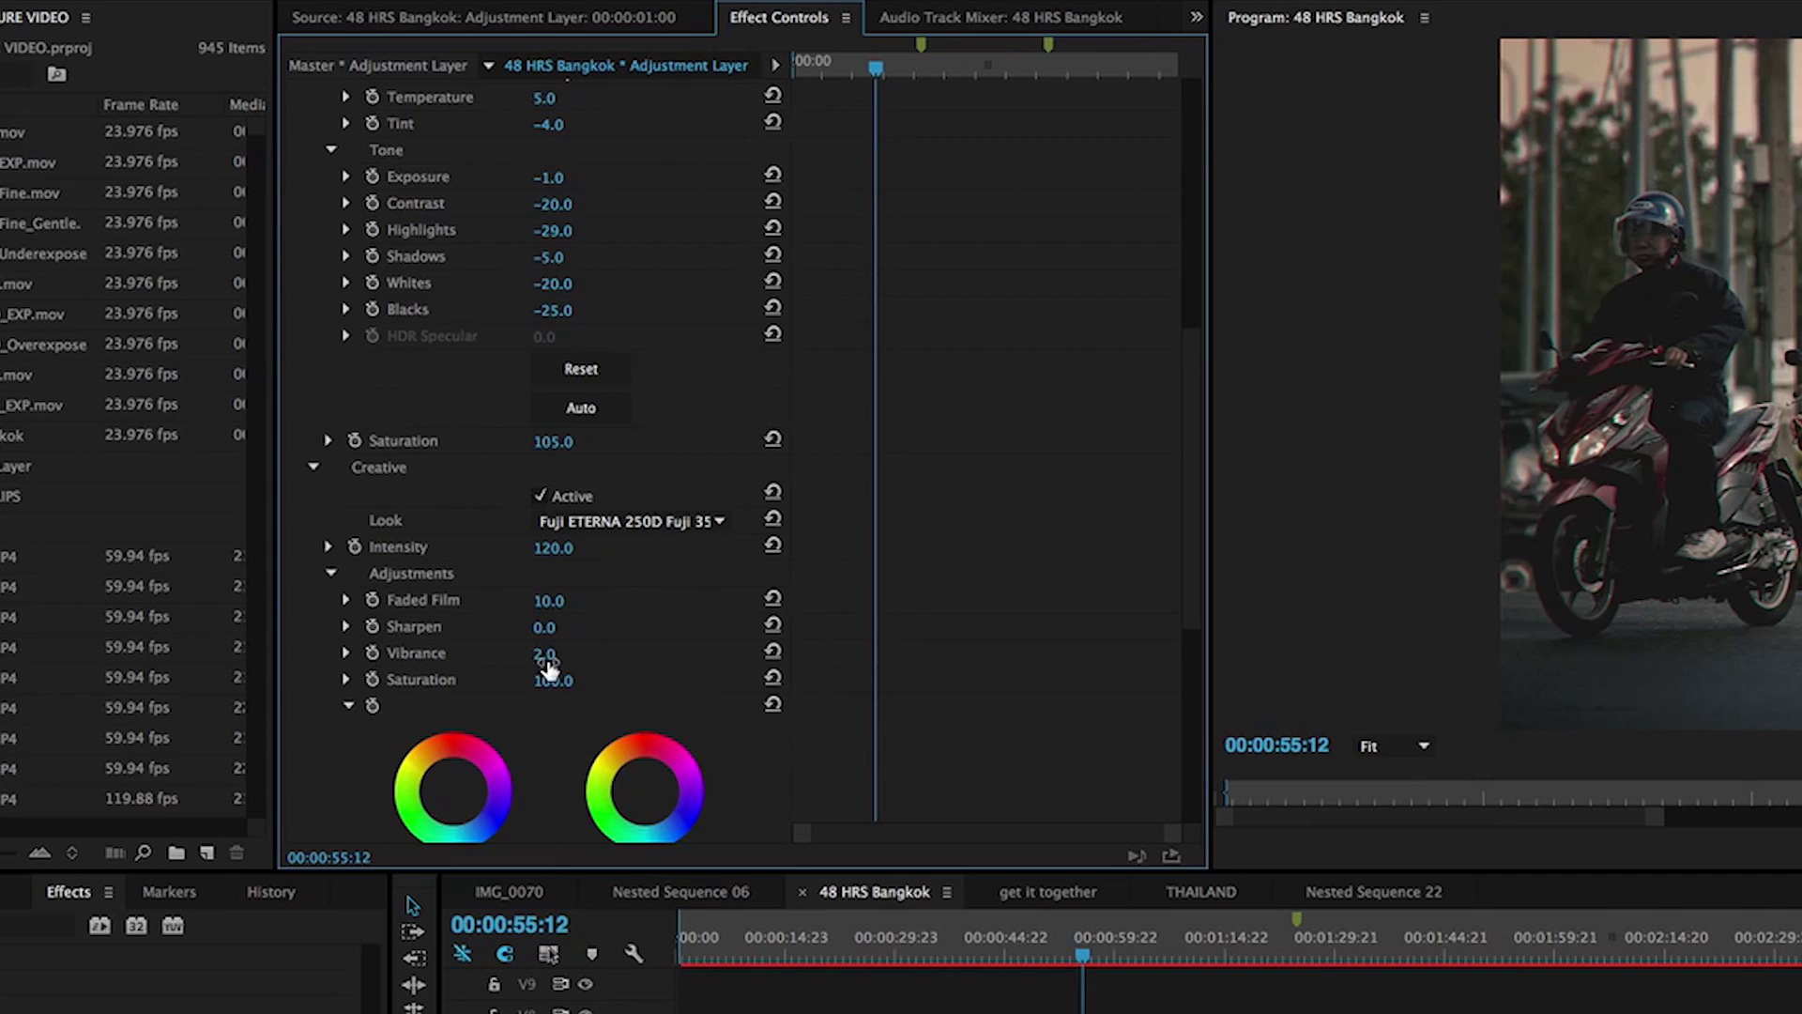
{"action": "scroll", "coordinate": [704, 282], "scroll_direction": "up", "scroll_amount": 3}
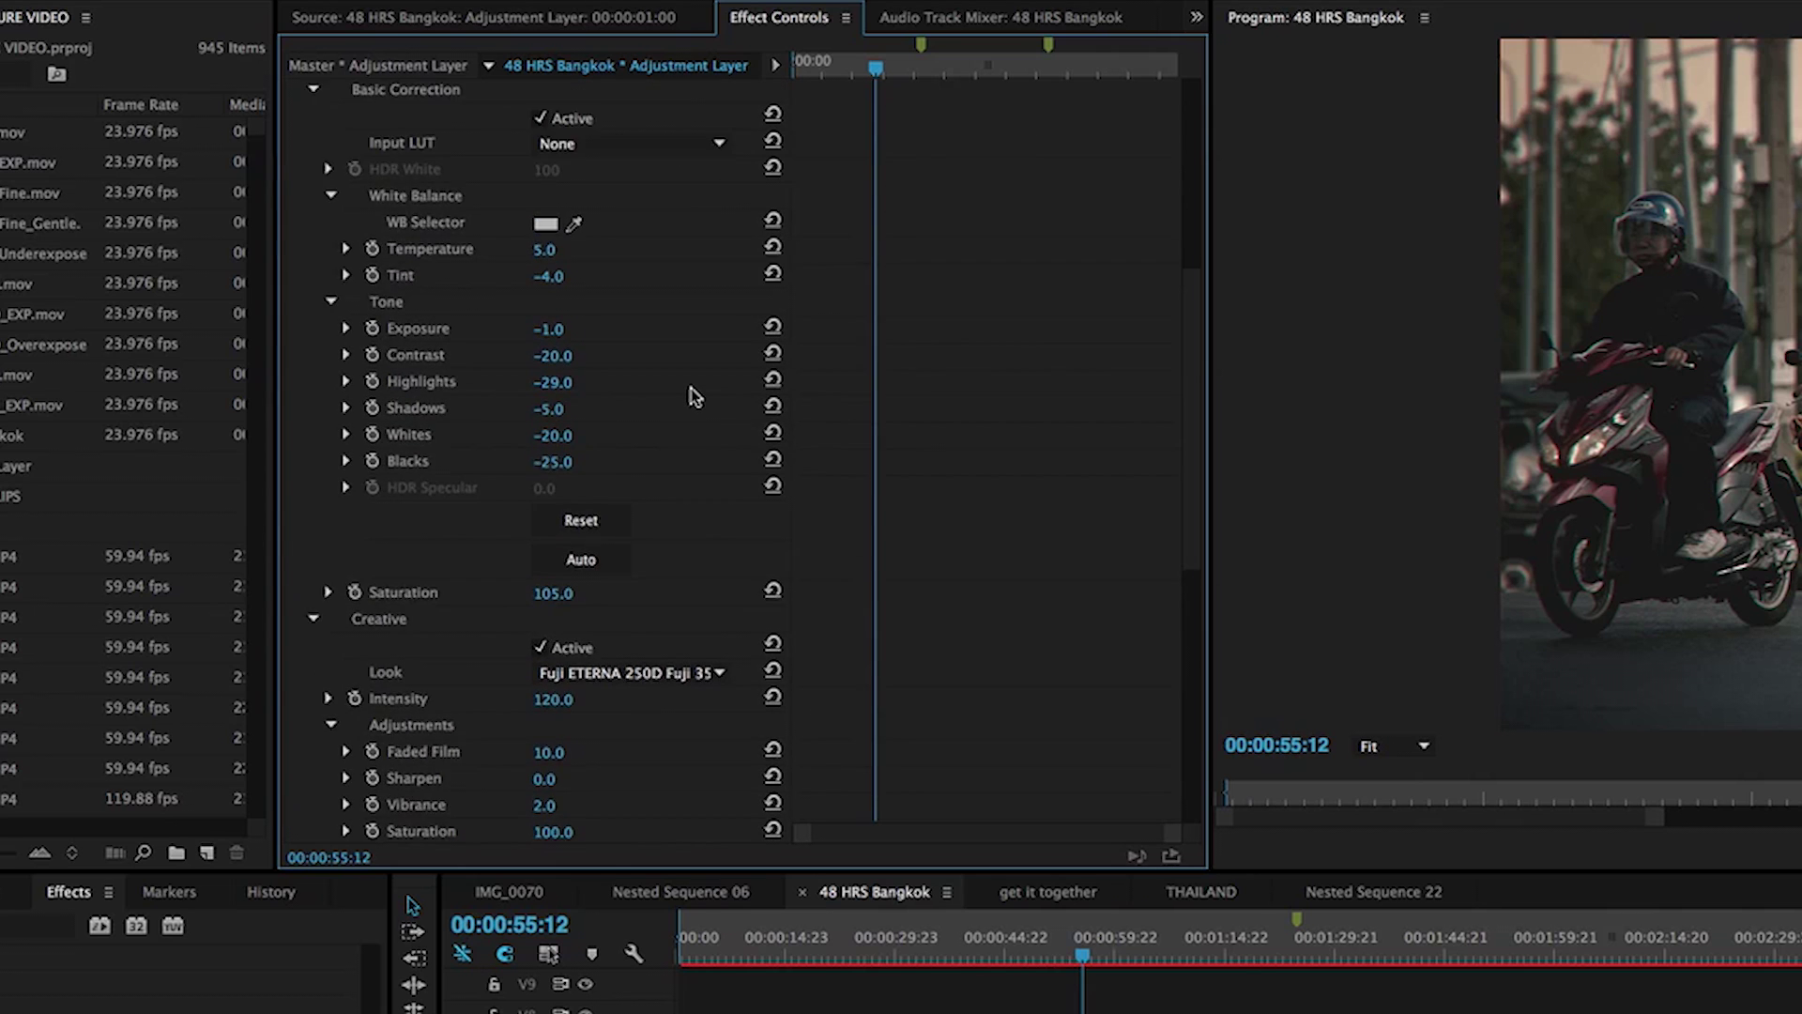
{"action": "scroll", "coordinate": [694, 397], "scroll_direction": "up", "scroll_amount": 4}
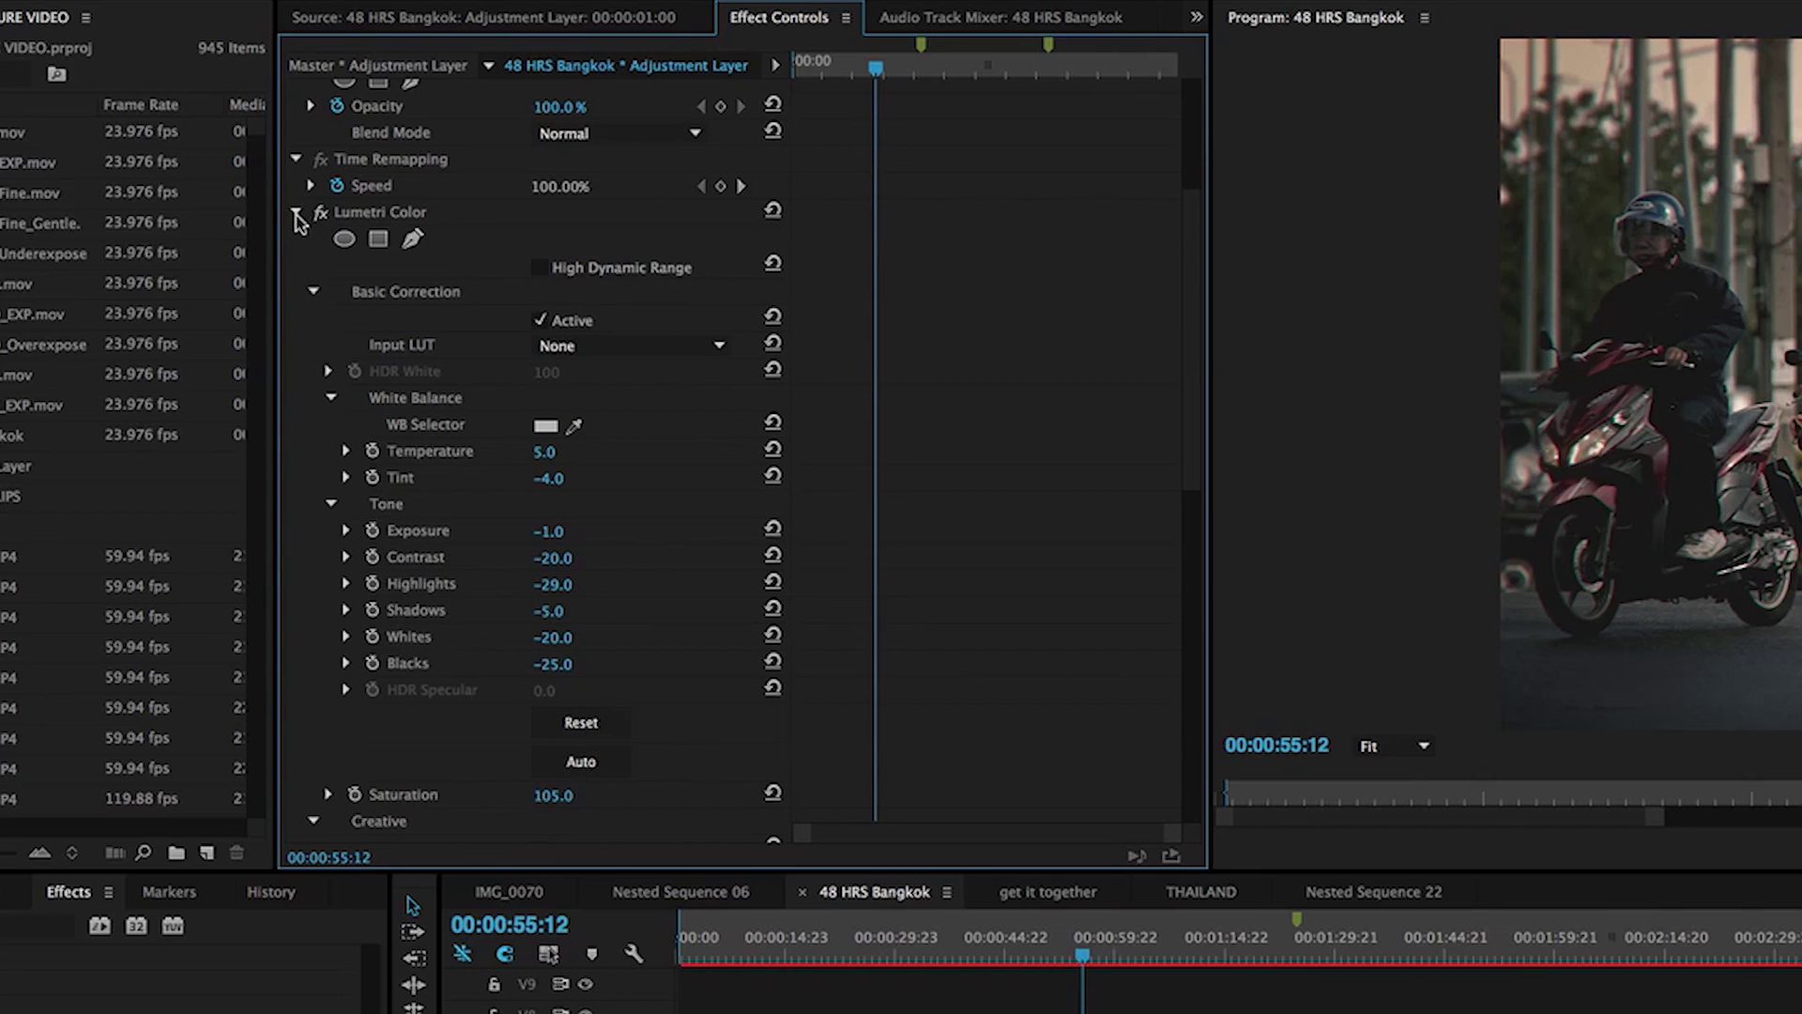
{"action": "left_click", "coordinate": [297, 214]}
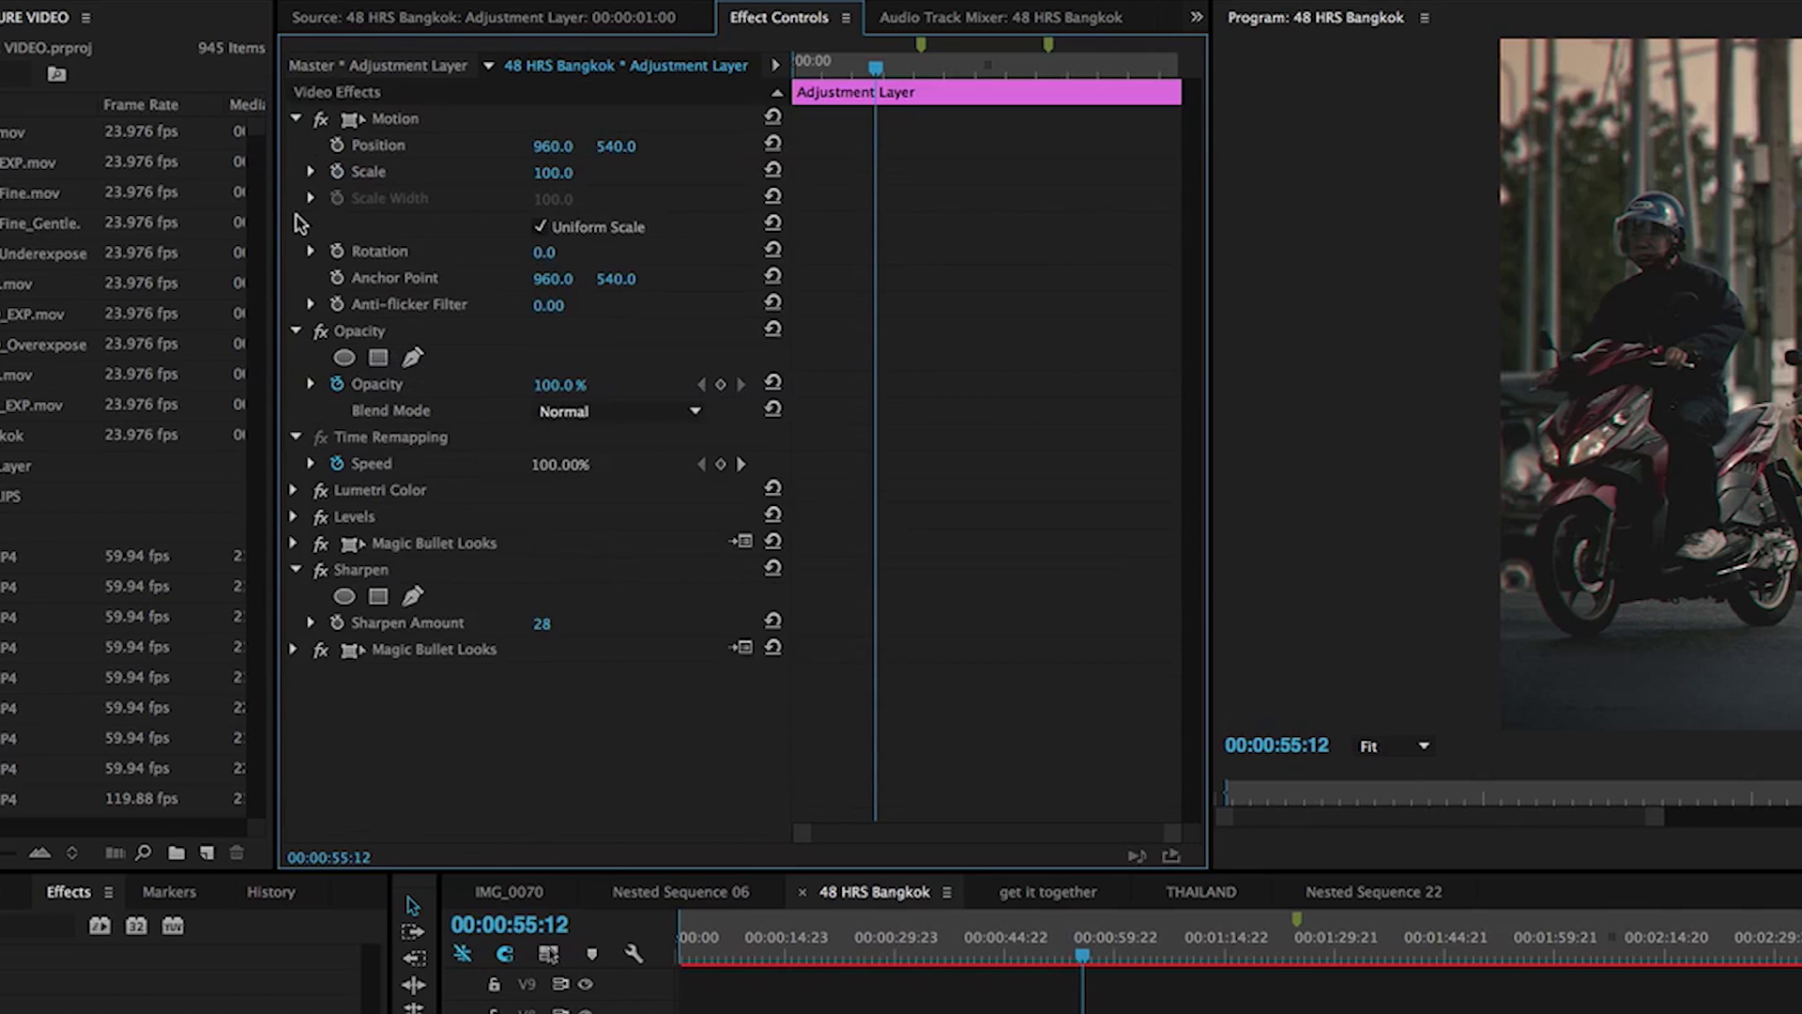
Step: Expand Levels and set the RGB Black Input Level to 30
{"action": "left_click", "coordinate": [293, 517]}
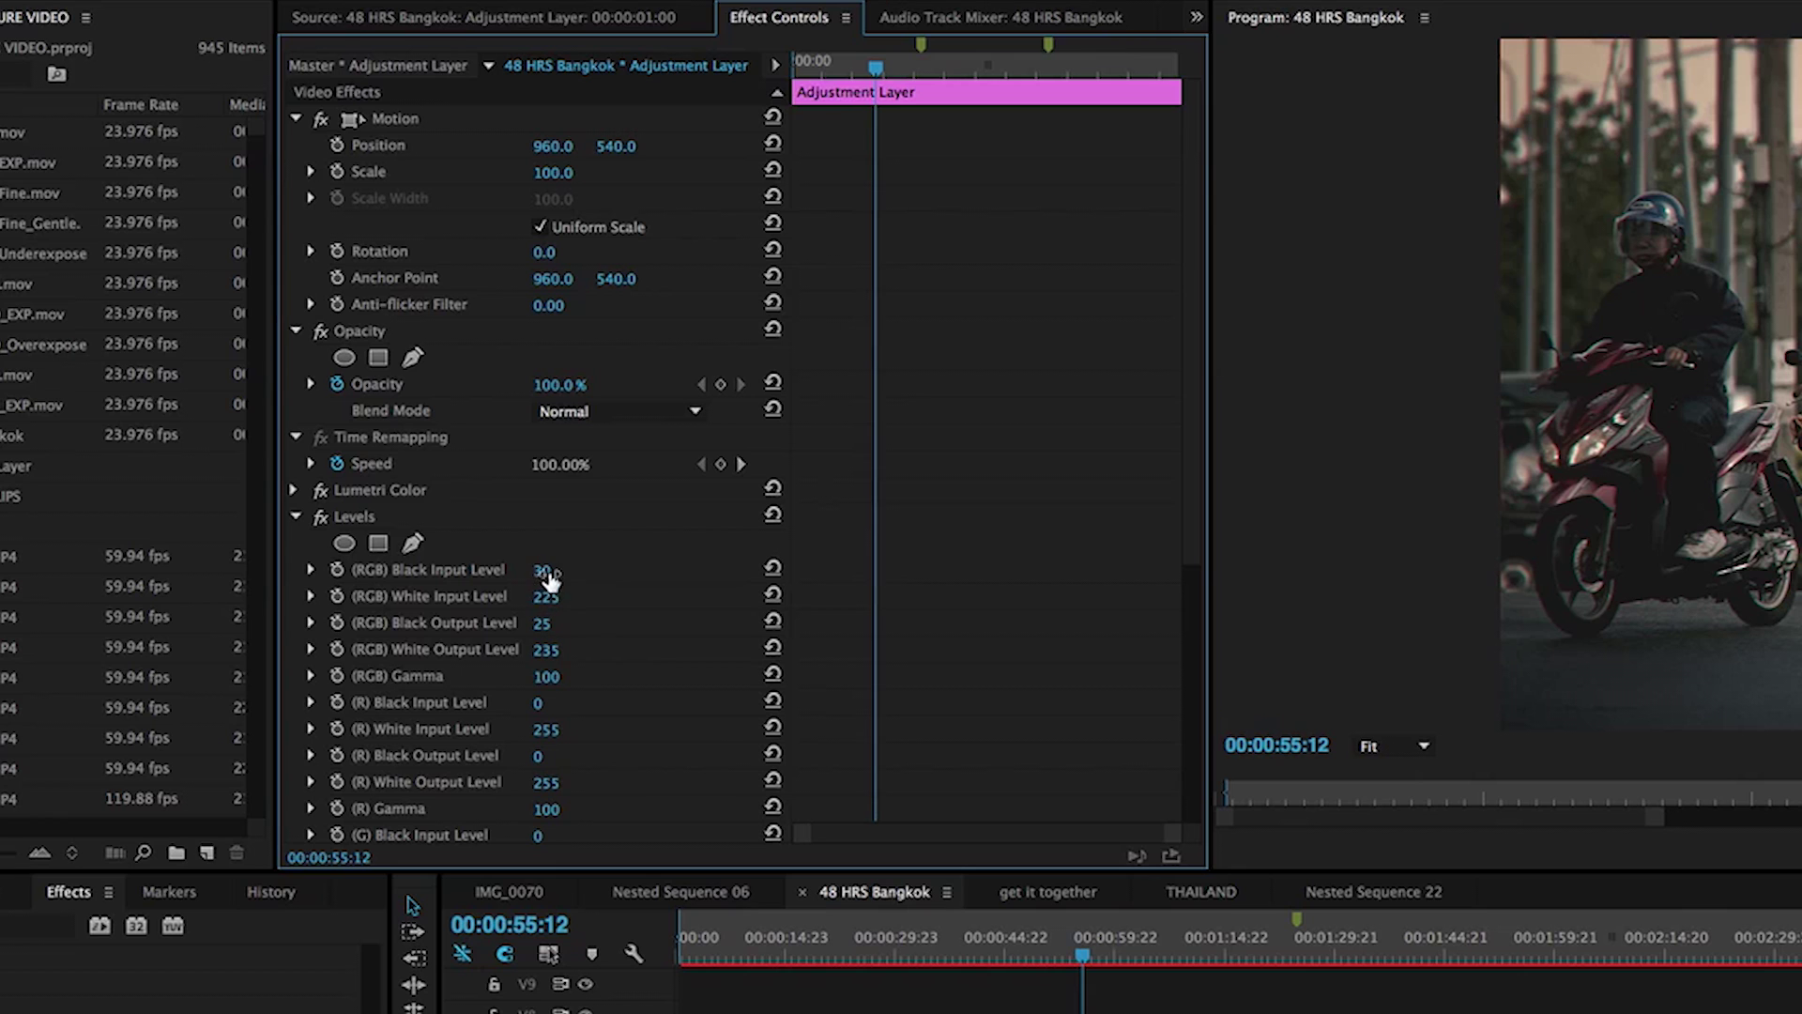
{"action": "left_click_drag", "start_coordinate": [549, 575], "coordinate": [507, 575]}
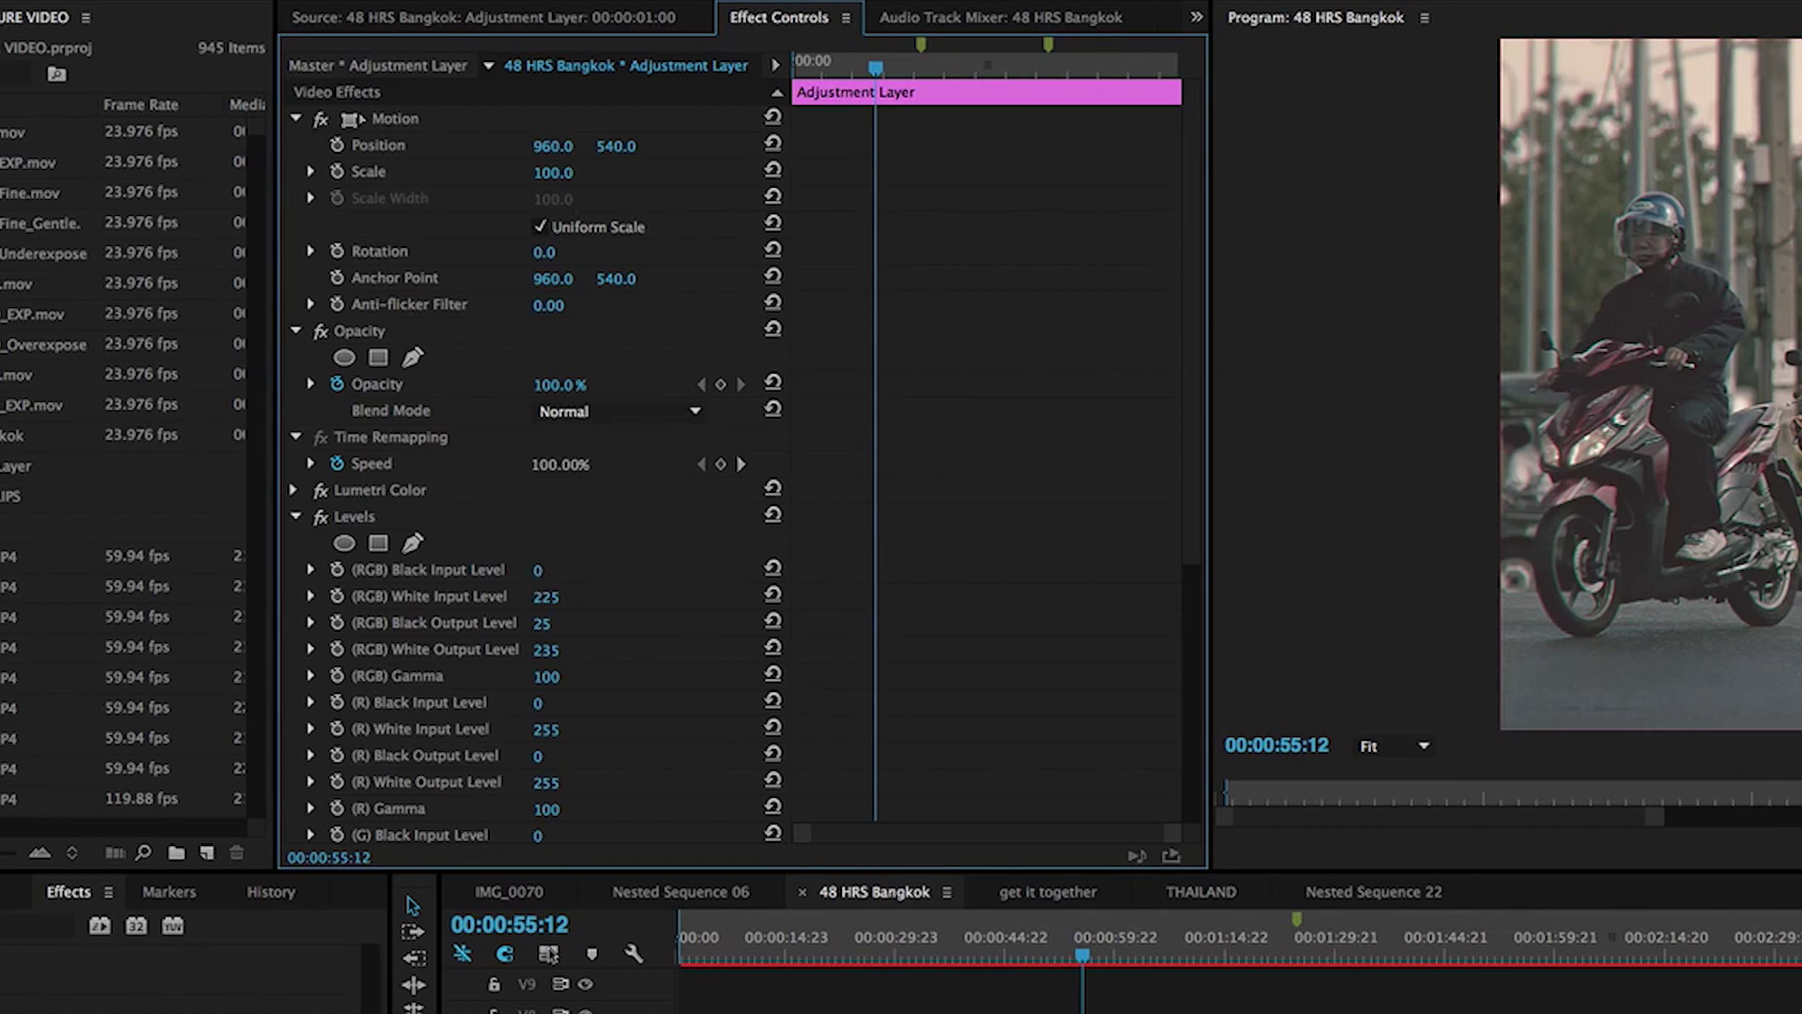
{"action": "left_click", "coordinate": [565, 563]}
{"action": "type", "text": "30"}
{"action": "key", "text": "Return"}
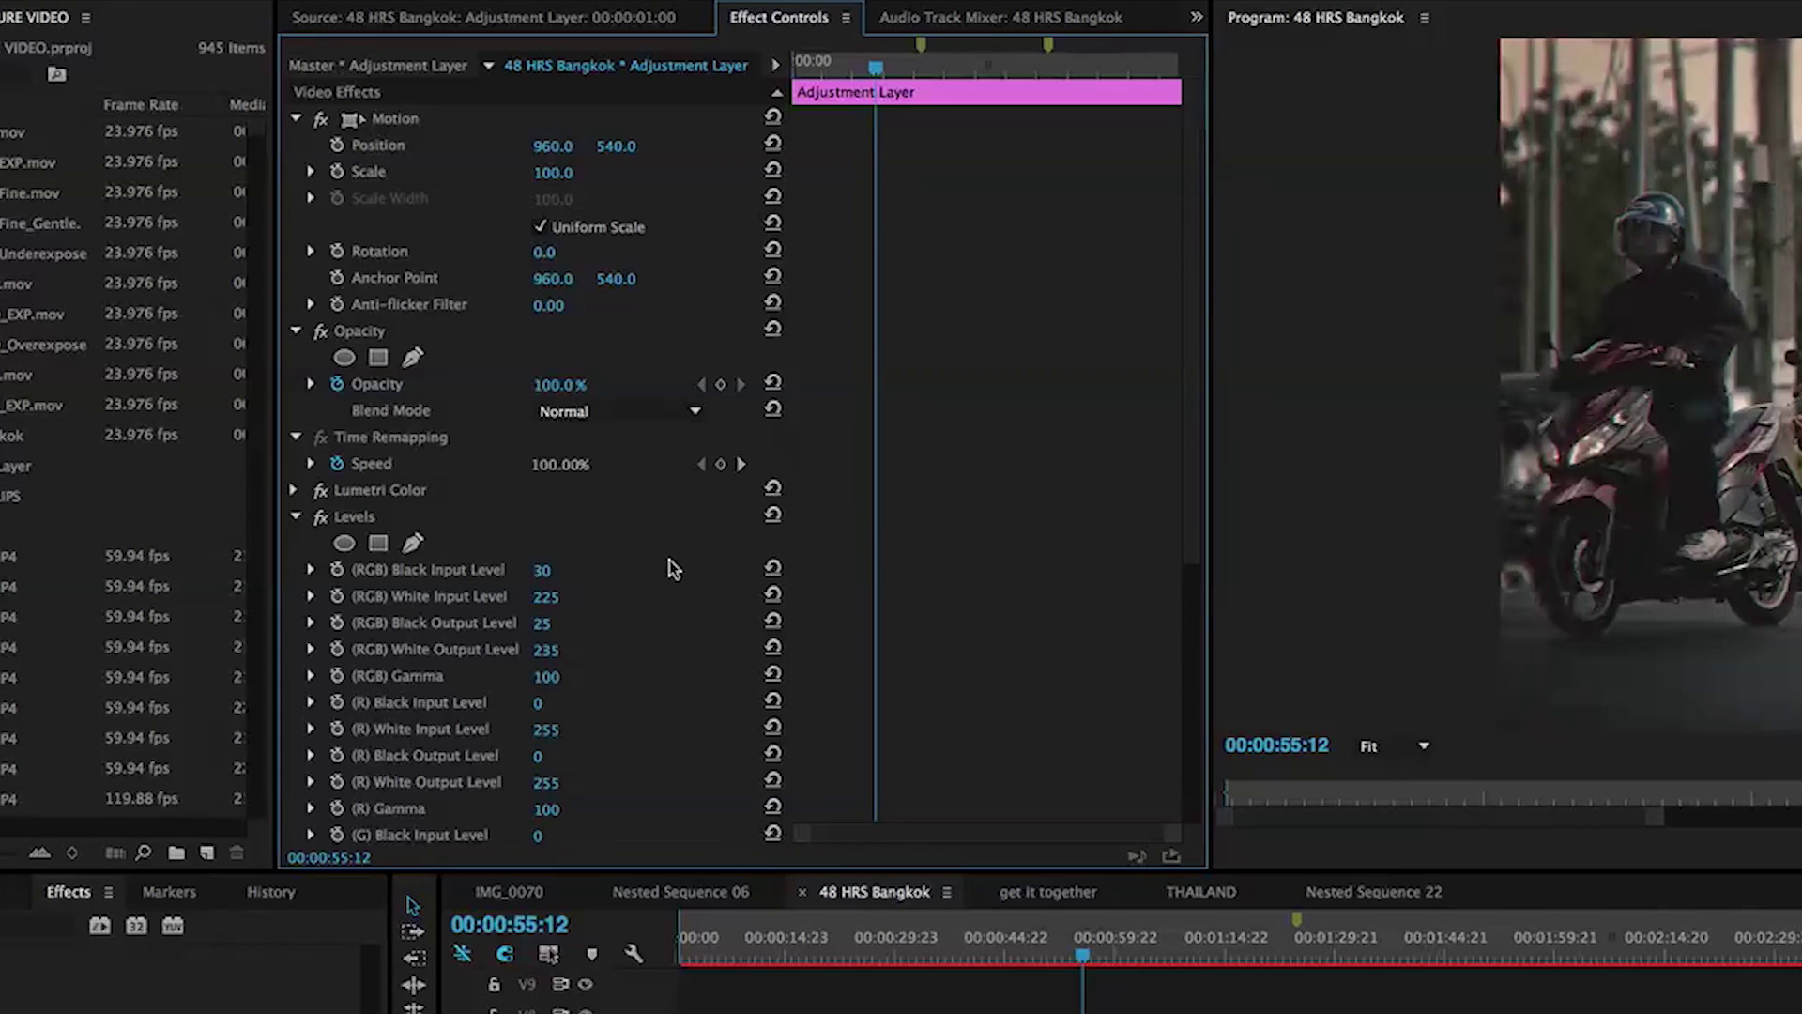
Step: Set the RGB White Input Level to 225 and Black Output Level to 25
{"action": "left_click", "coordinate": [541, 599]}
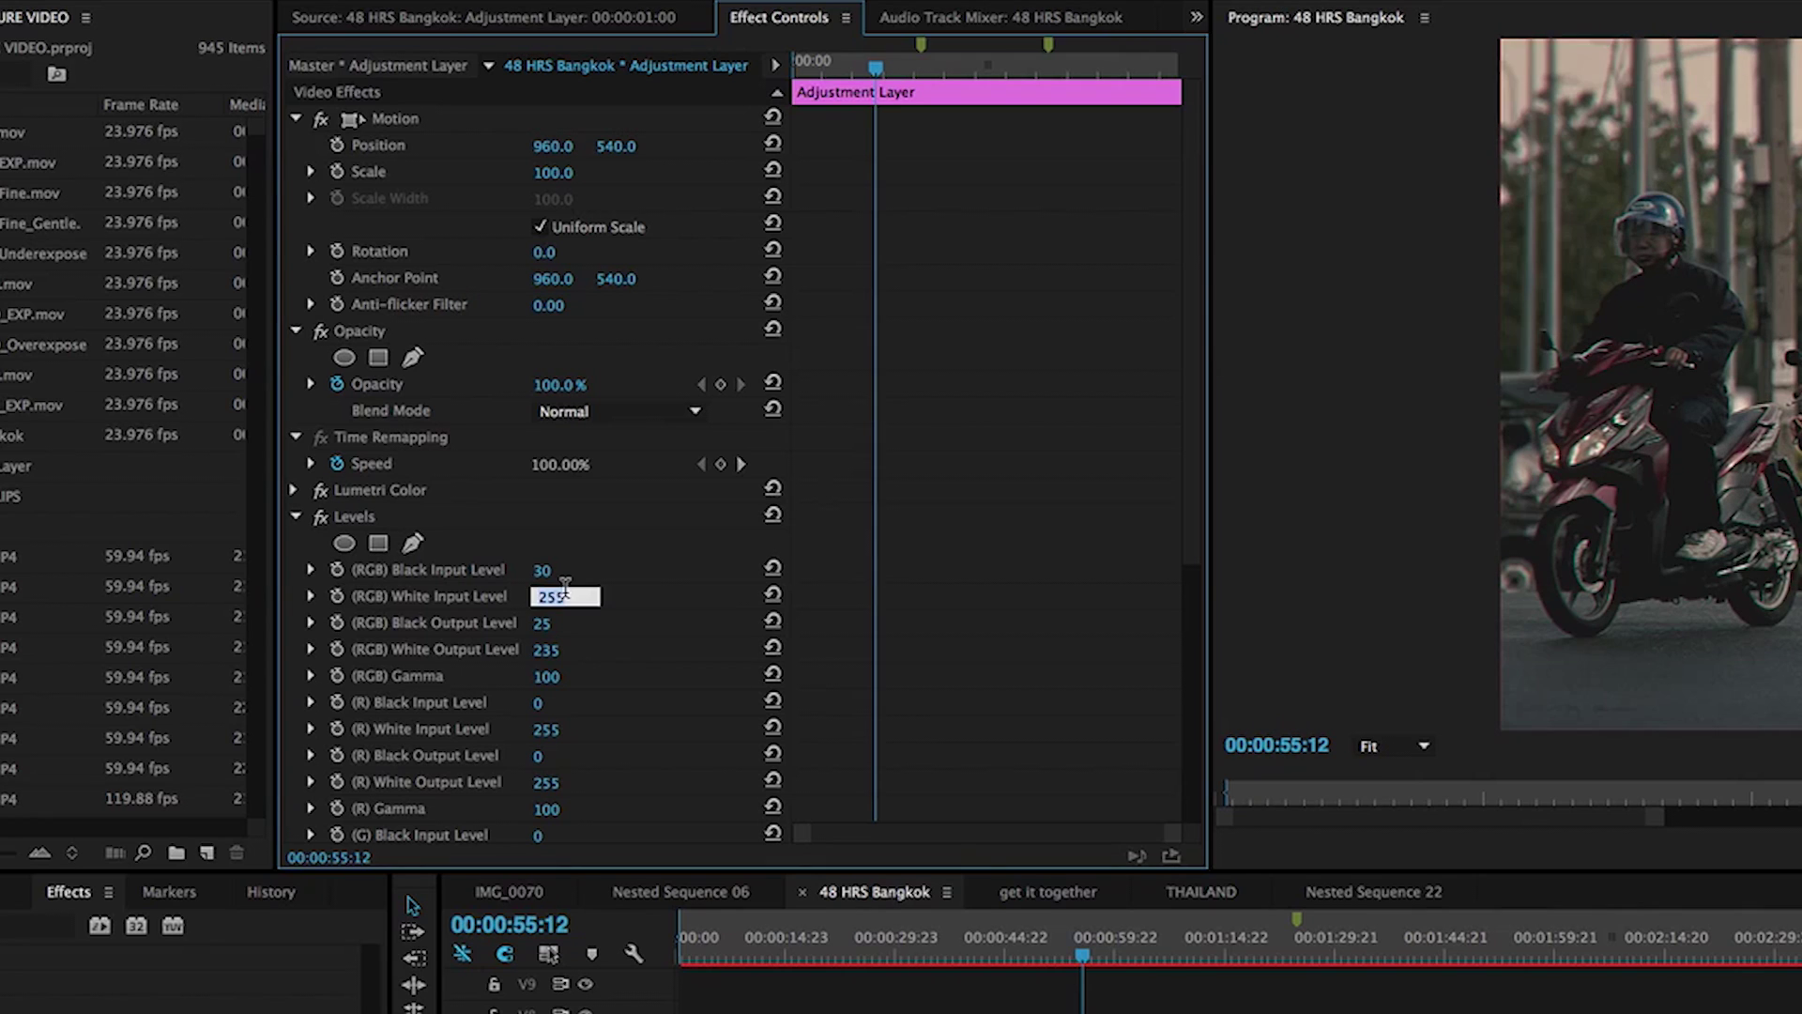
{"action": "type", "text": "225"}
{"action": "key", "text": "Return"}
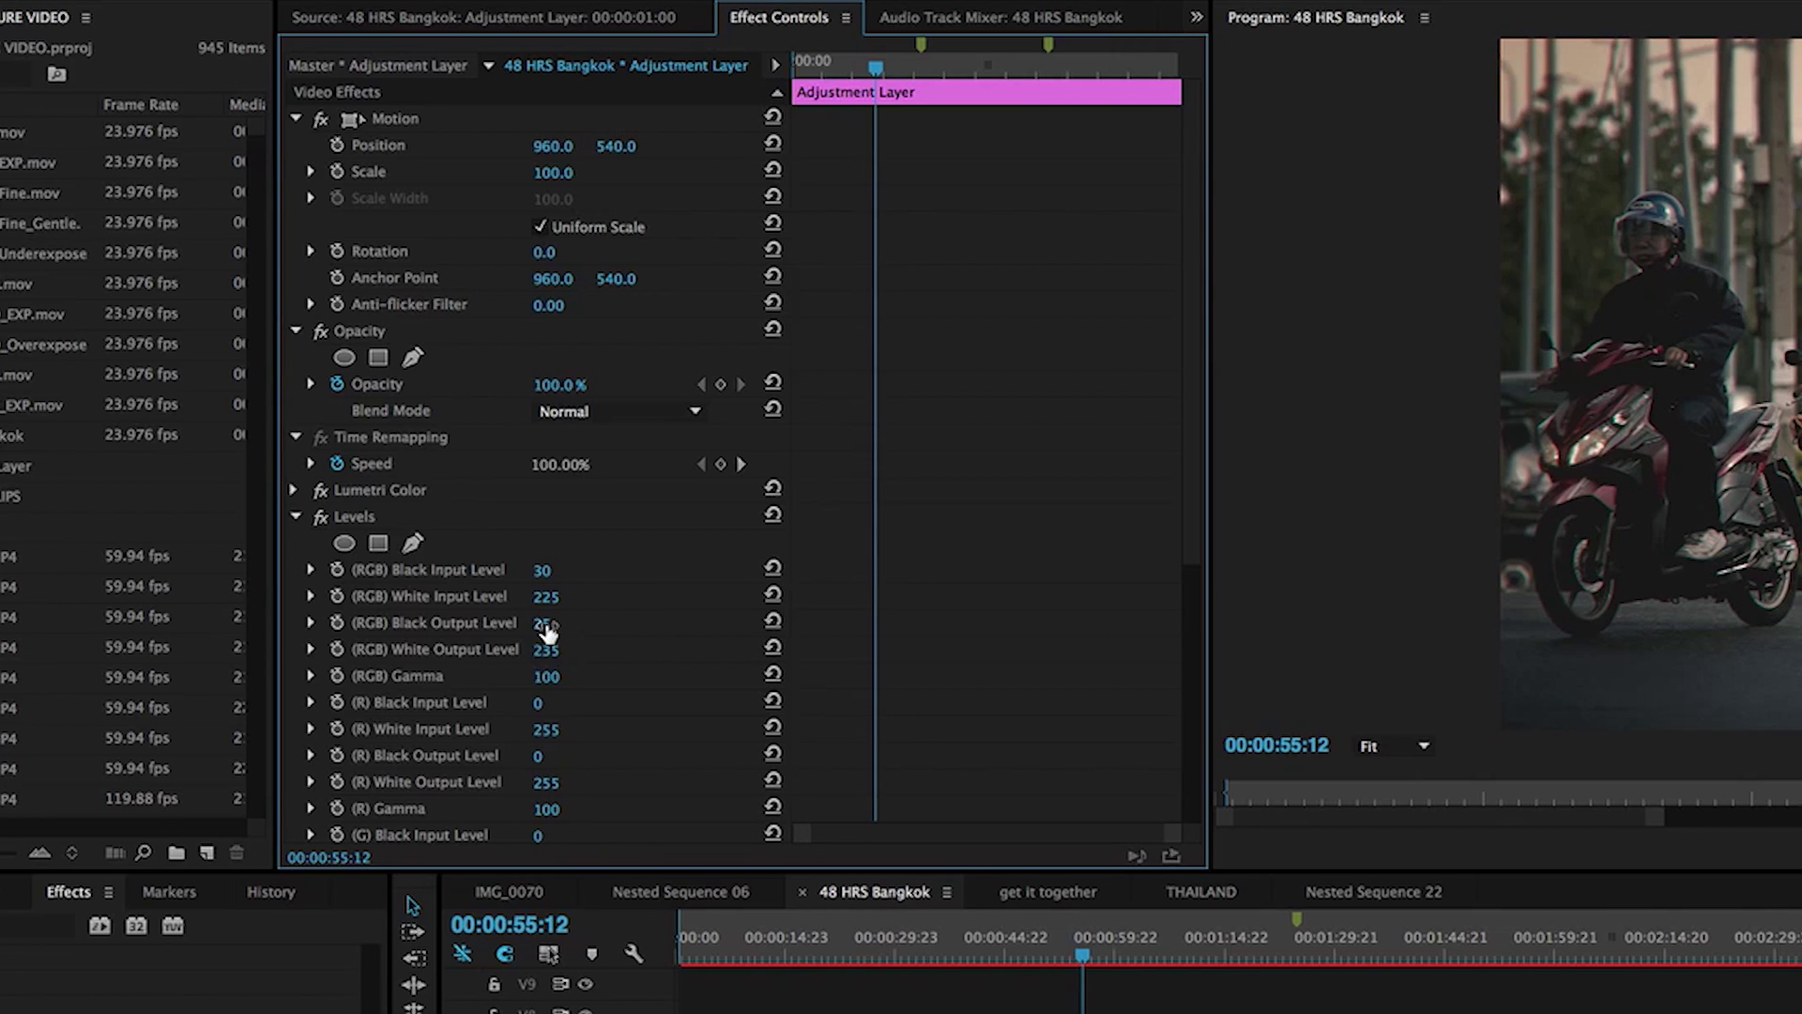
{"action": "left_click_drag", "start_coordinate": [542, 624], "coordinate": [498, 624]}
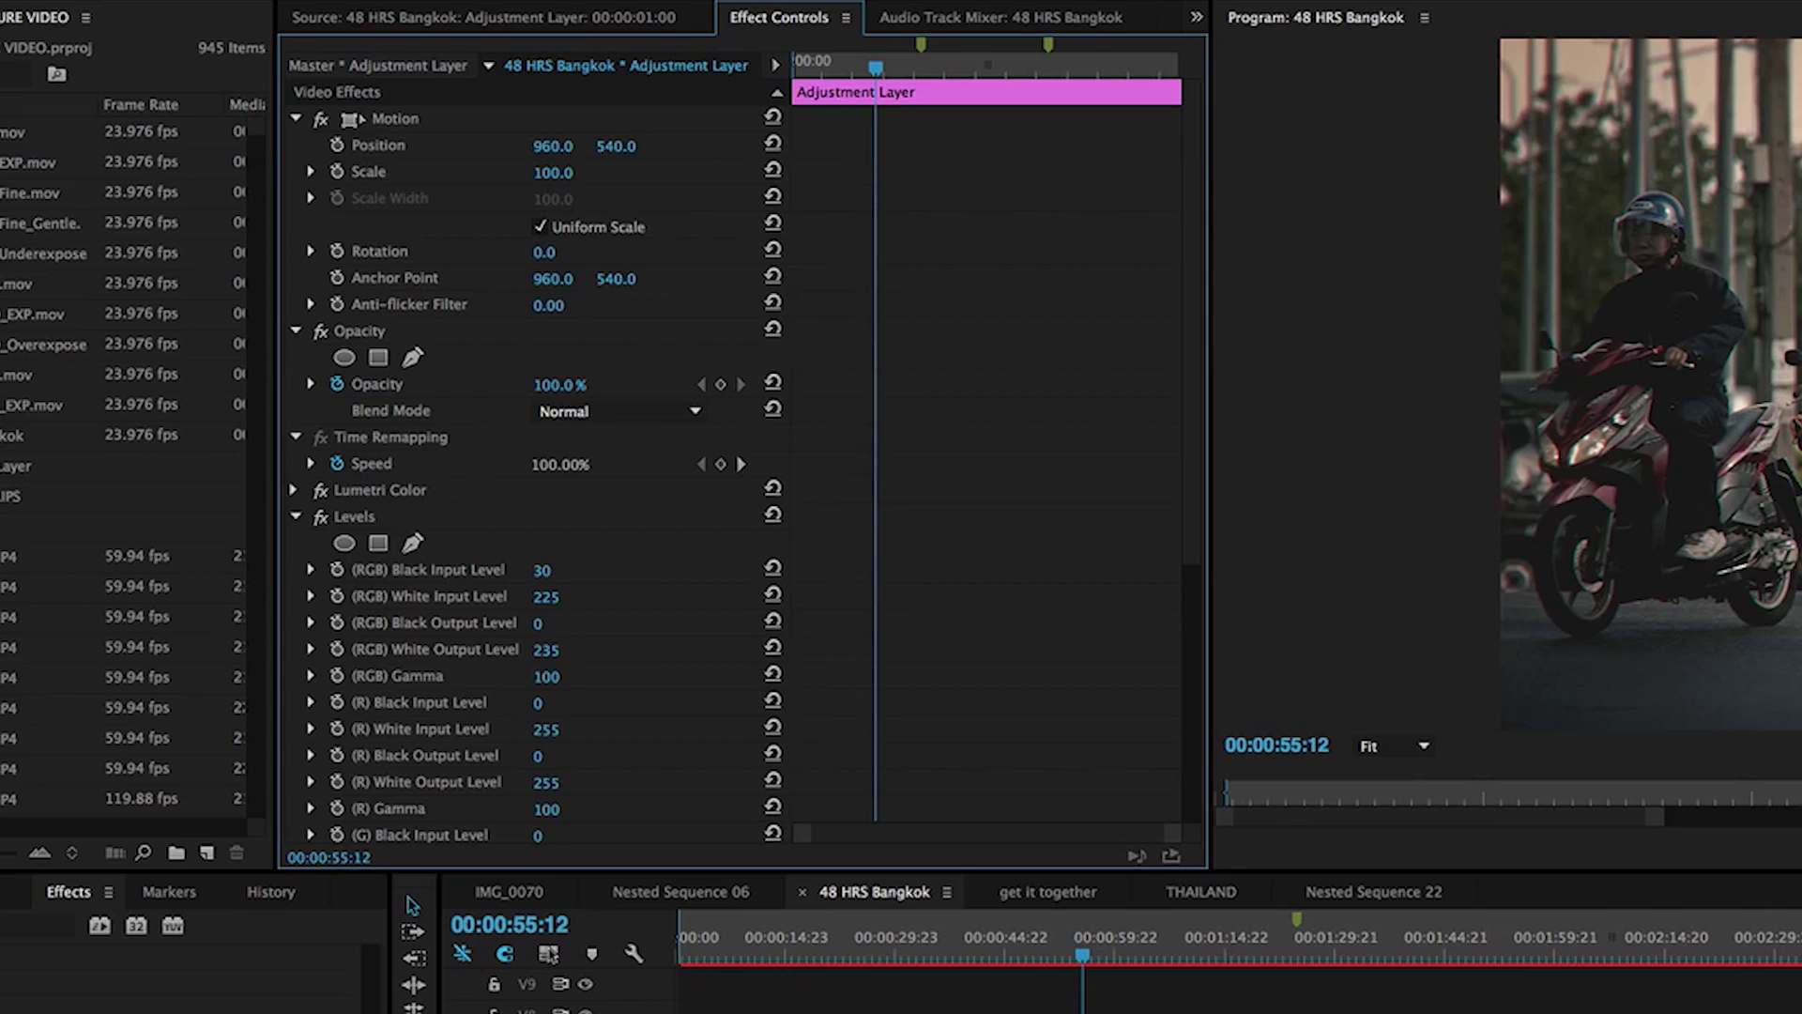
{"action": "left_click", "coordinate": [539, 624]}
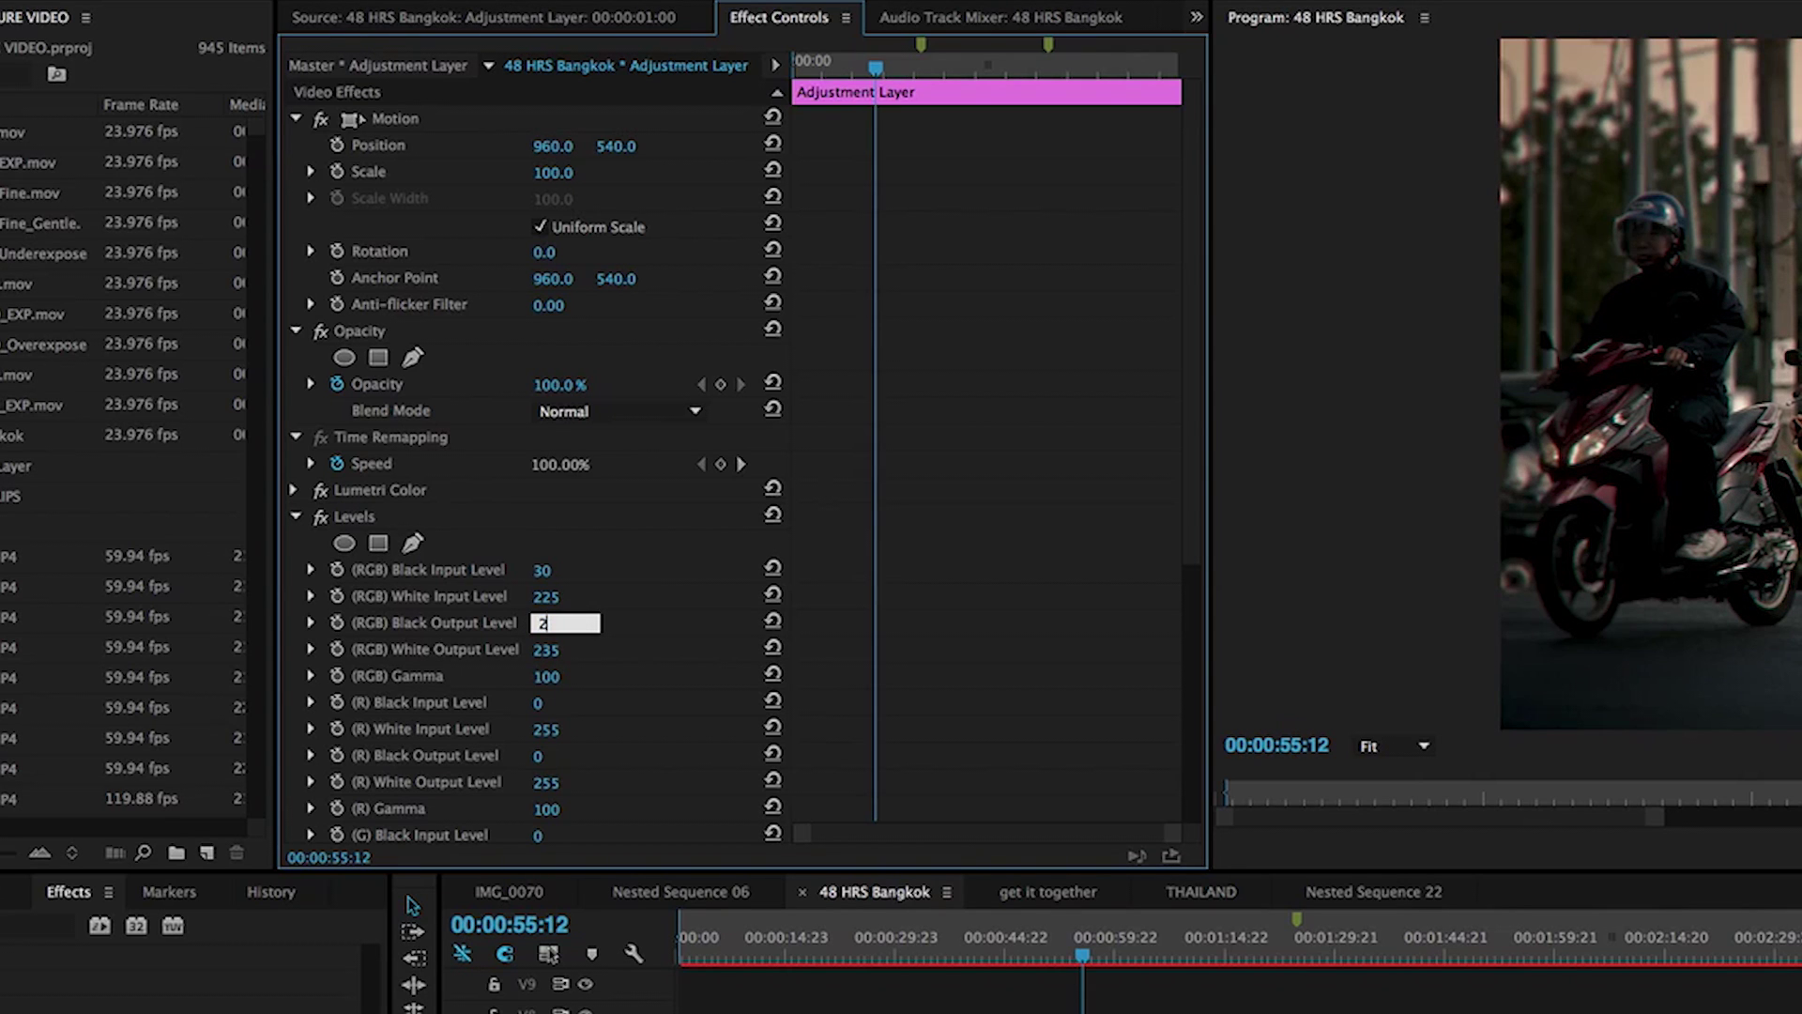
{"action": "type", "text": "25"}
{"action": "key", "text": "Return"}
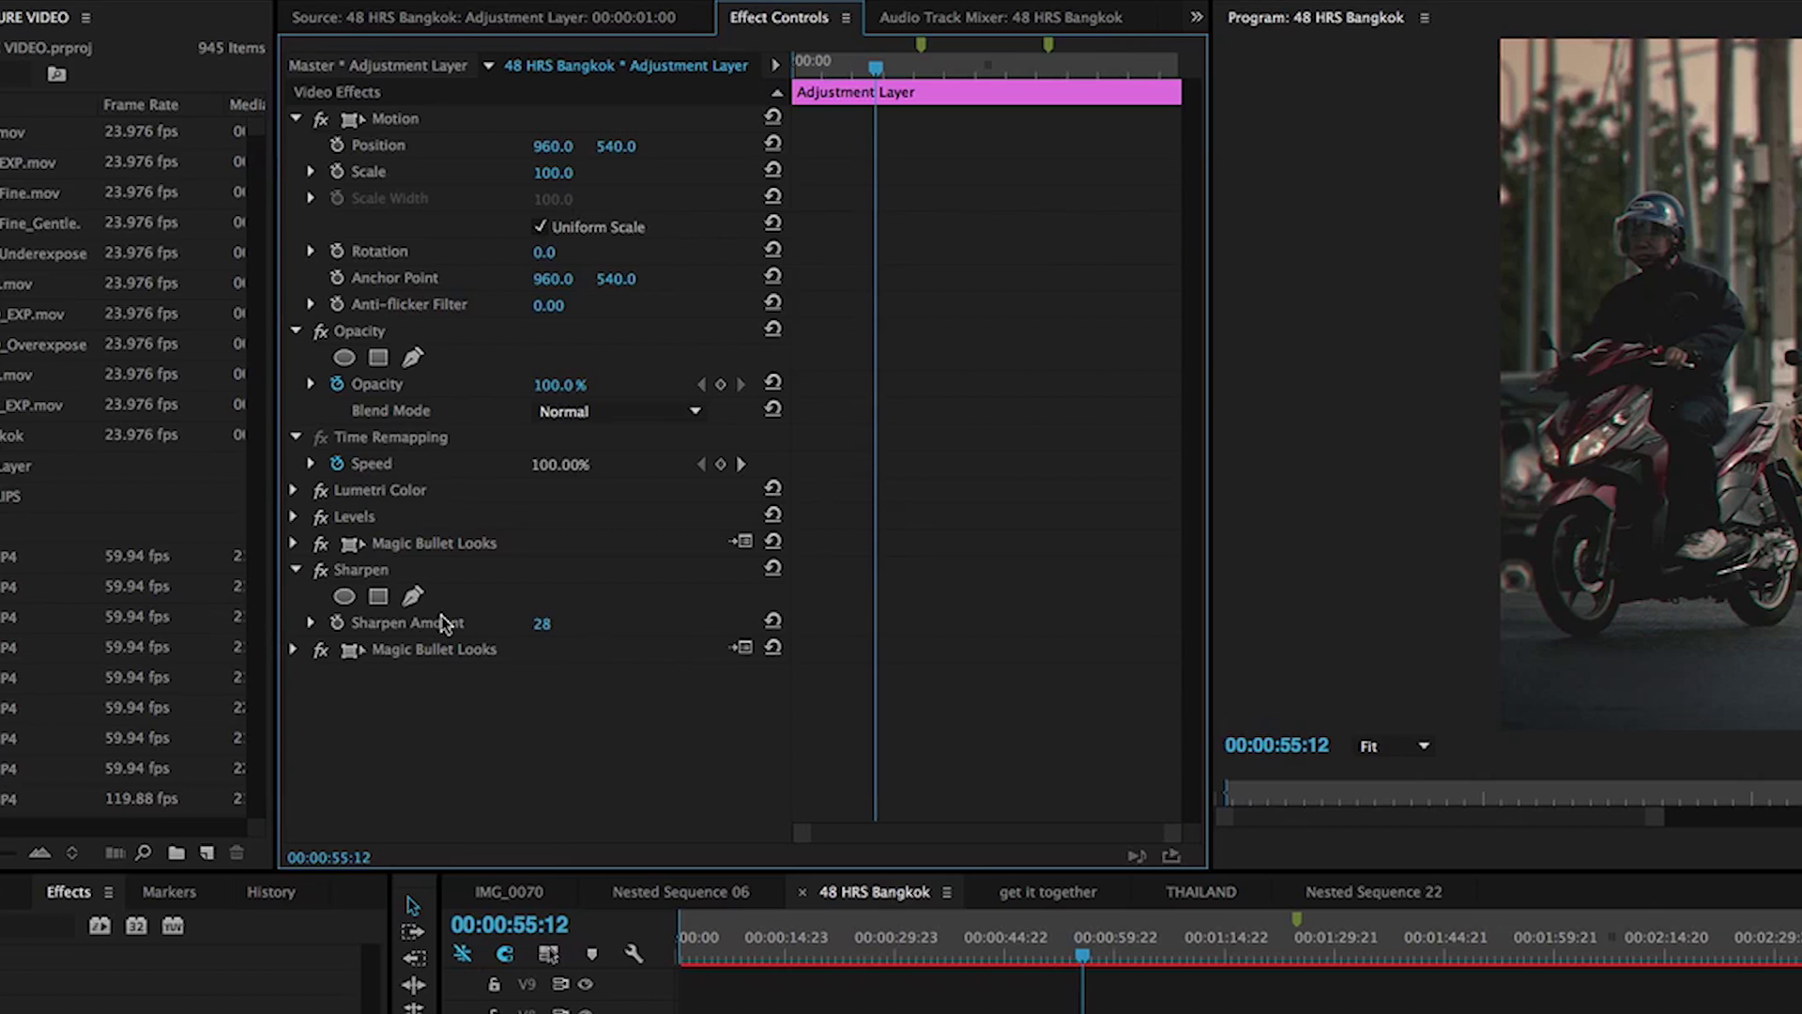
Step: Collapse Sharpen, then expand and collapse Magic Bullet Looks to review its settings
{"action": "left_click", "coordinate": [293, 570]}
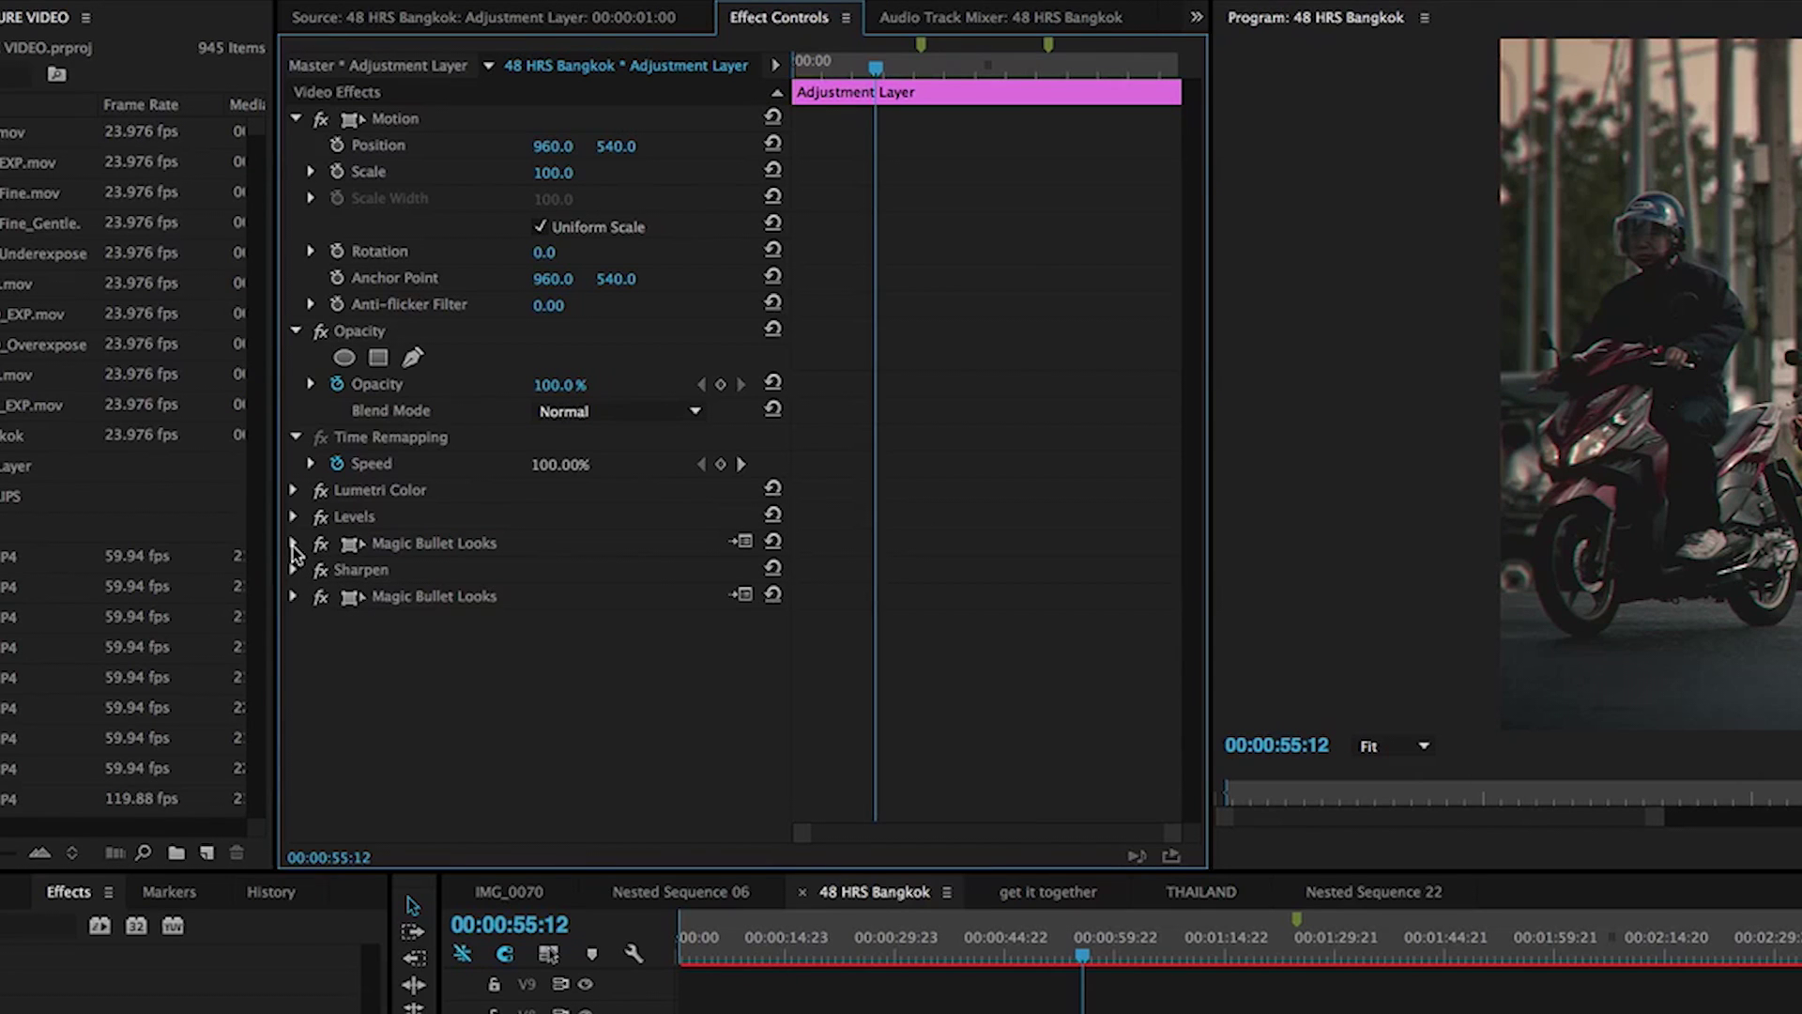
{"action": "left_click", "coordinate": [294, 544]}
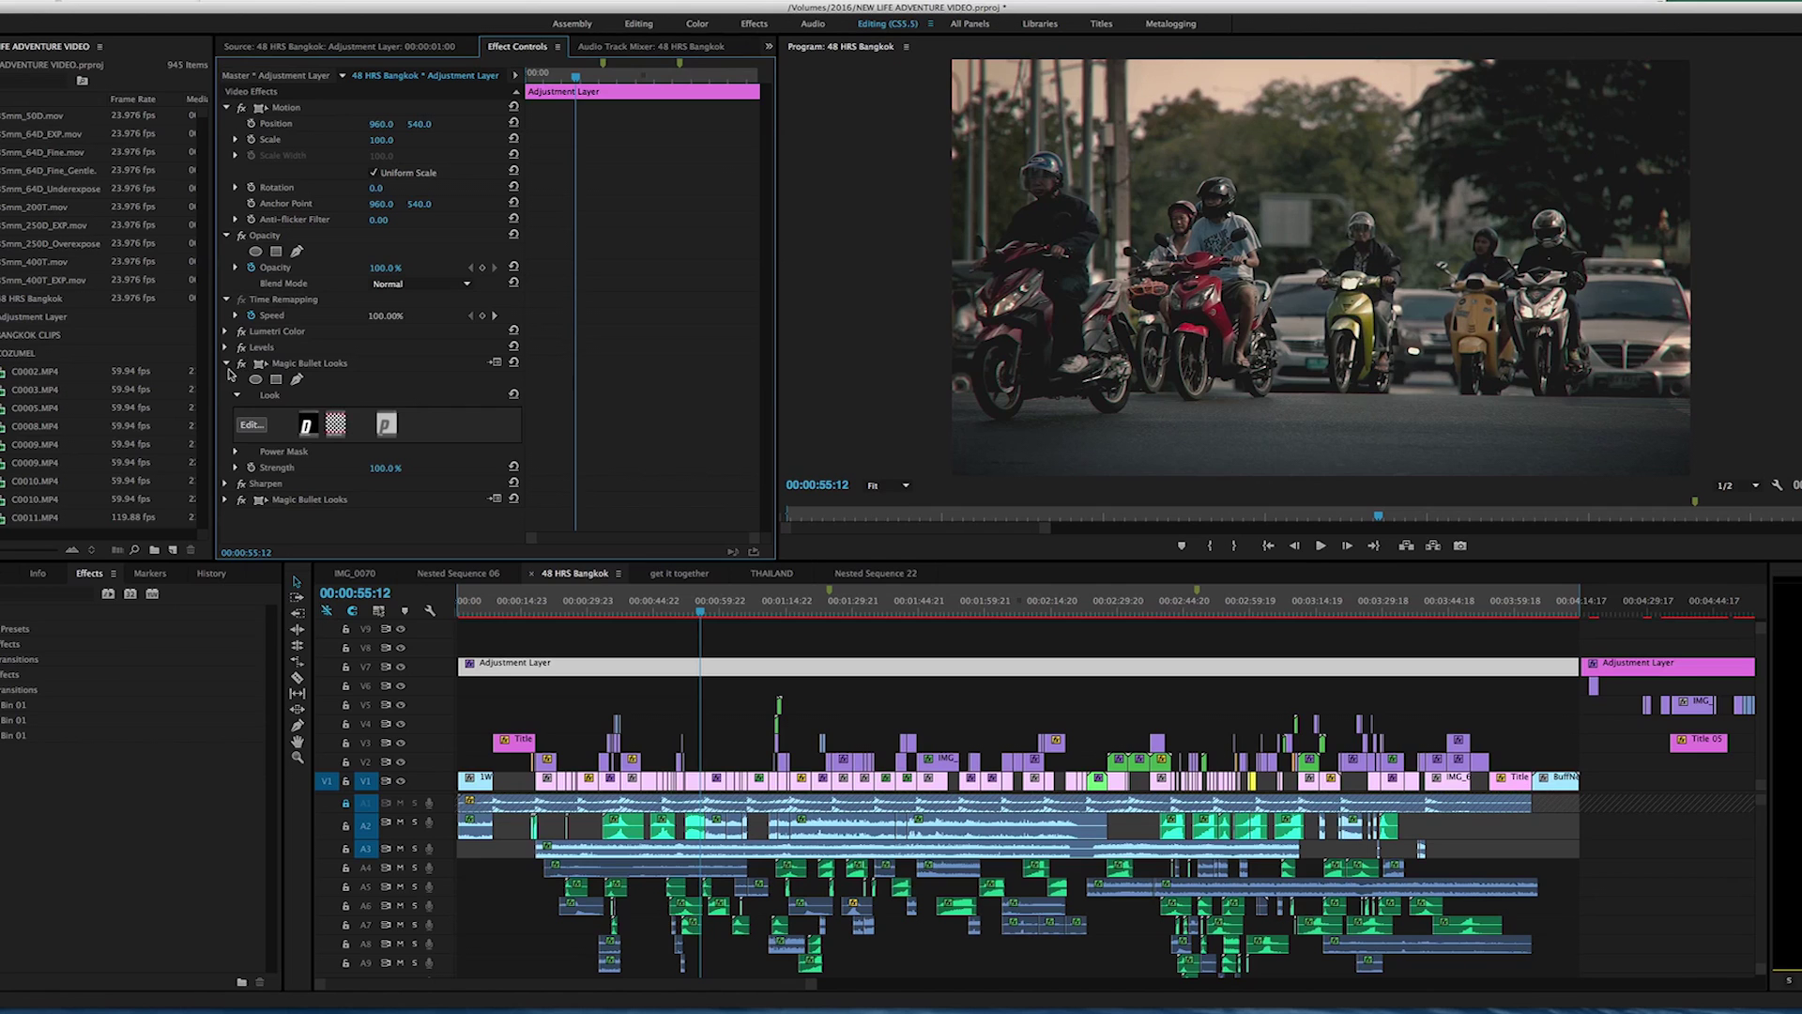
{"action": "left_click", "coordinate": [226, 366]}
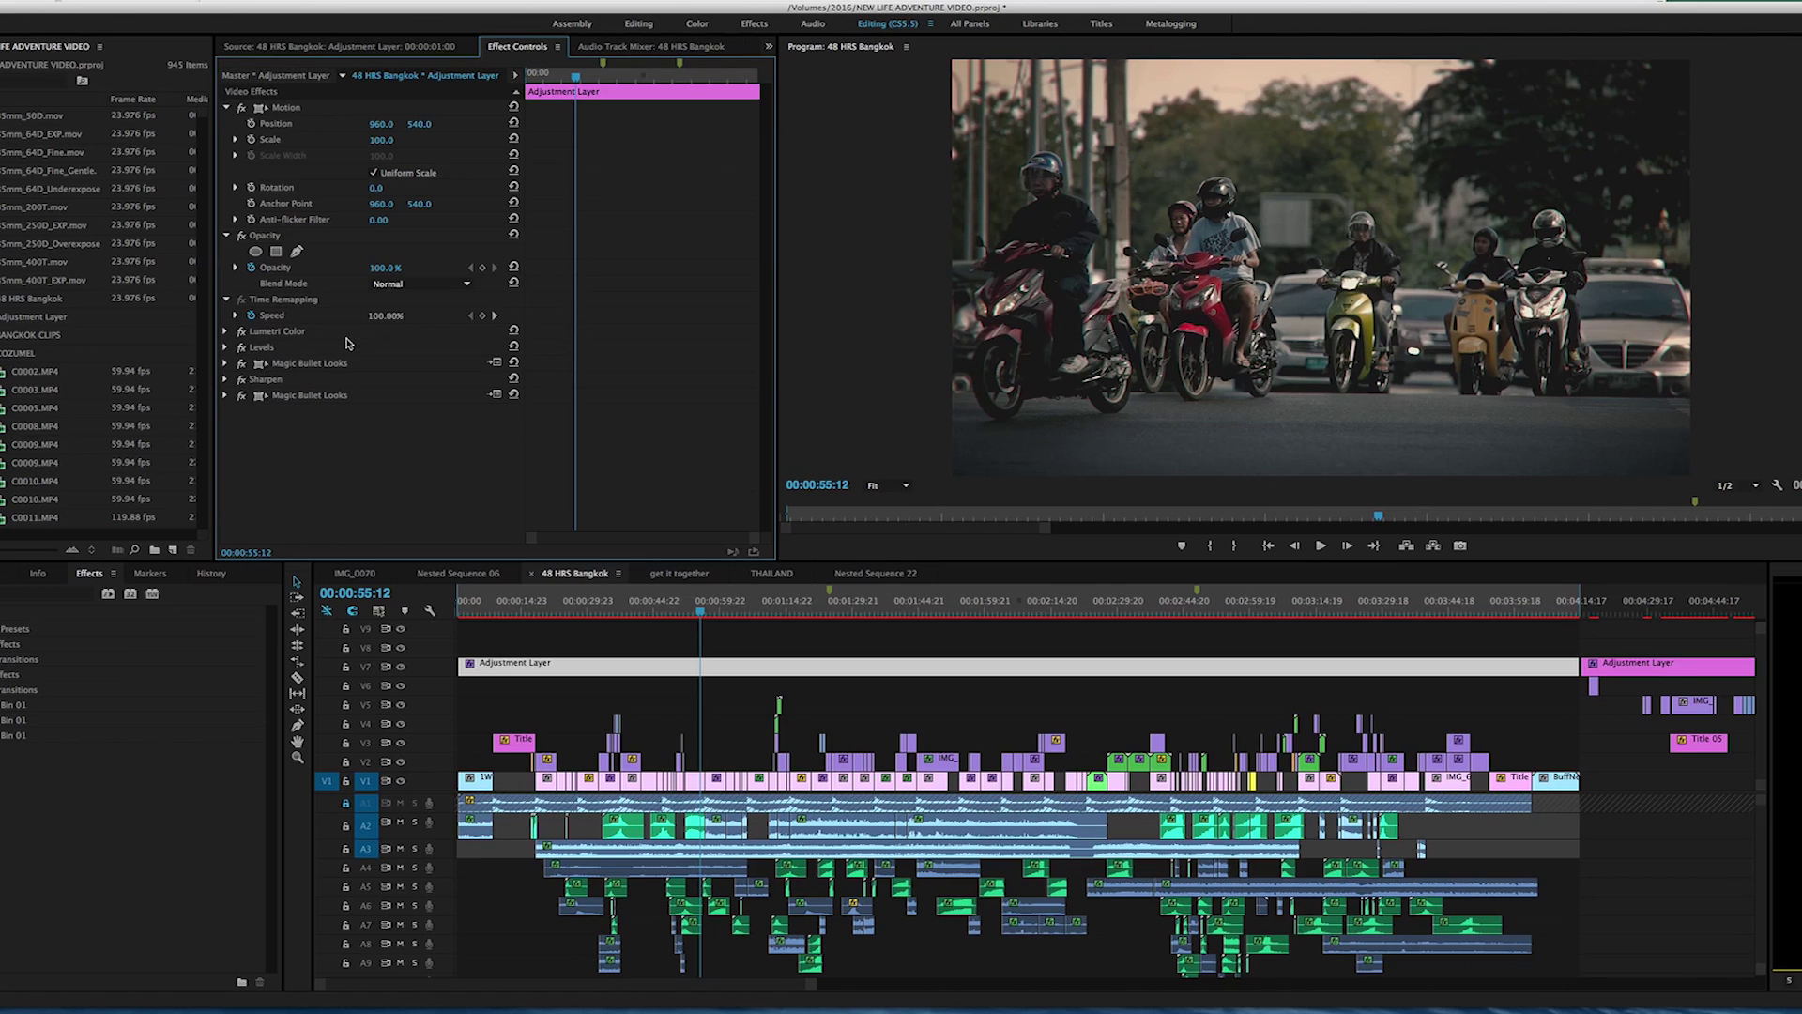
Step: Marquee-select the video clips on V1–V5 beneath the adjustment layer
{"action": "left_click", "coordinate": [535, 645]}
{"action": "left_click", "coordinate": [510, 666]}
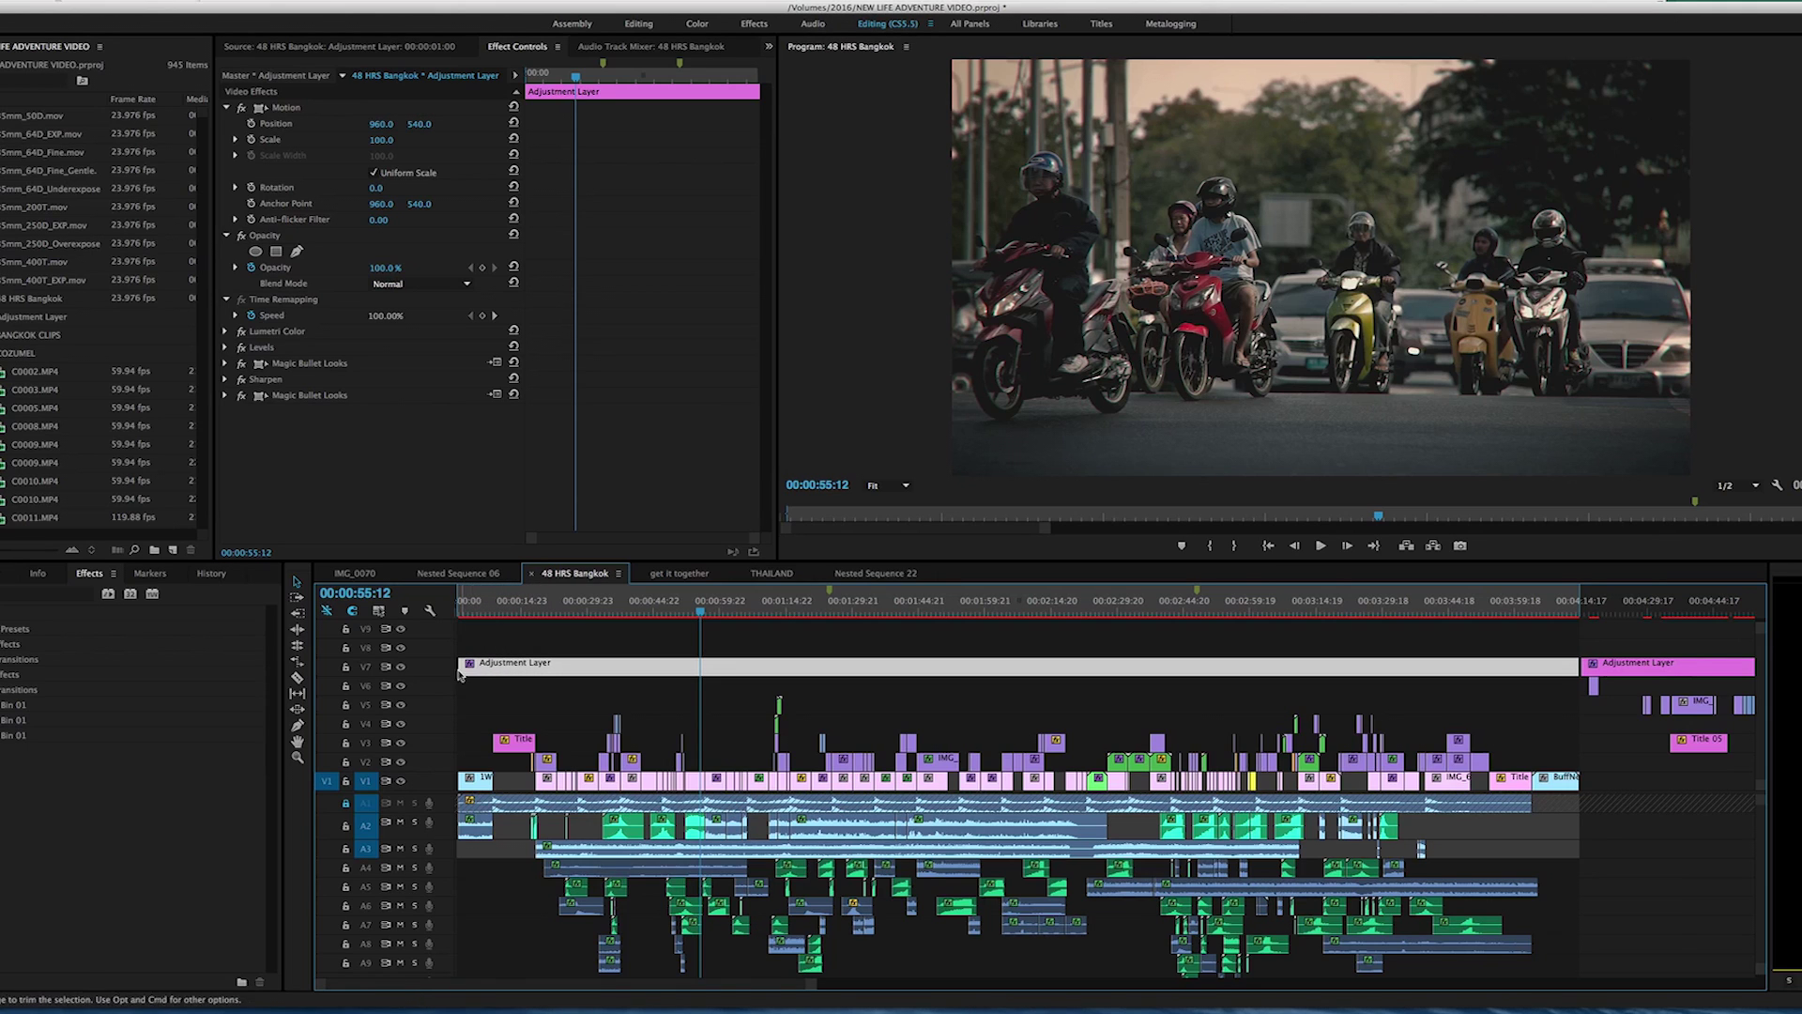
{"action": "left_click_drag", "start_coordinate": [463, 685], "coordinate": [1577, 878]}
{"action": "left_click", "coordinate": [629, 673]}
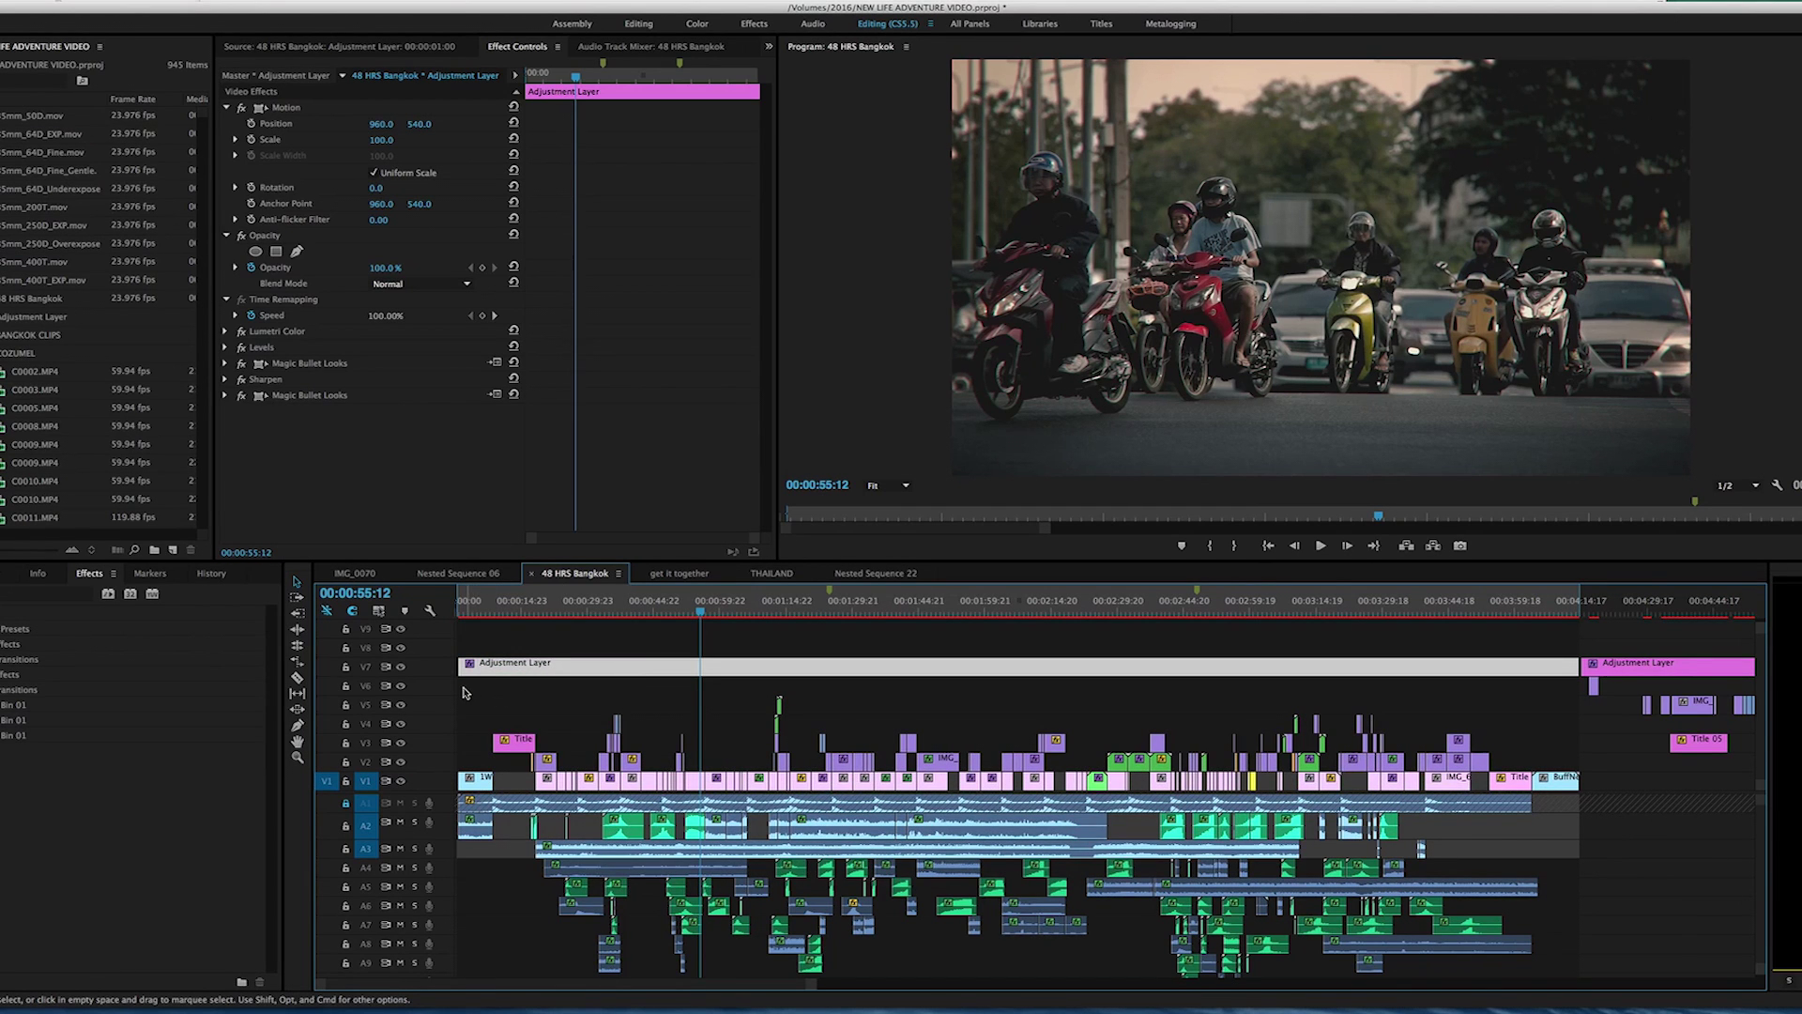
{"action": "left_click_drag", "start_coordinate": [463, 691], "coordinate": [1563, 789]}
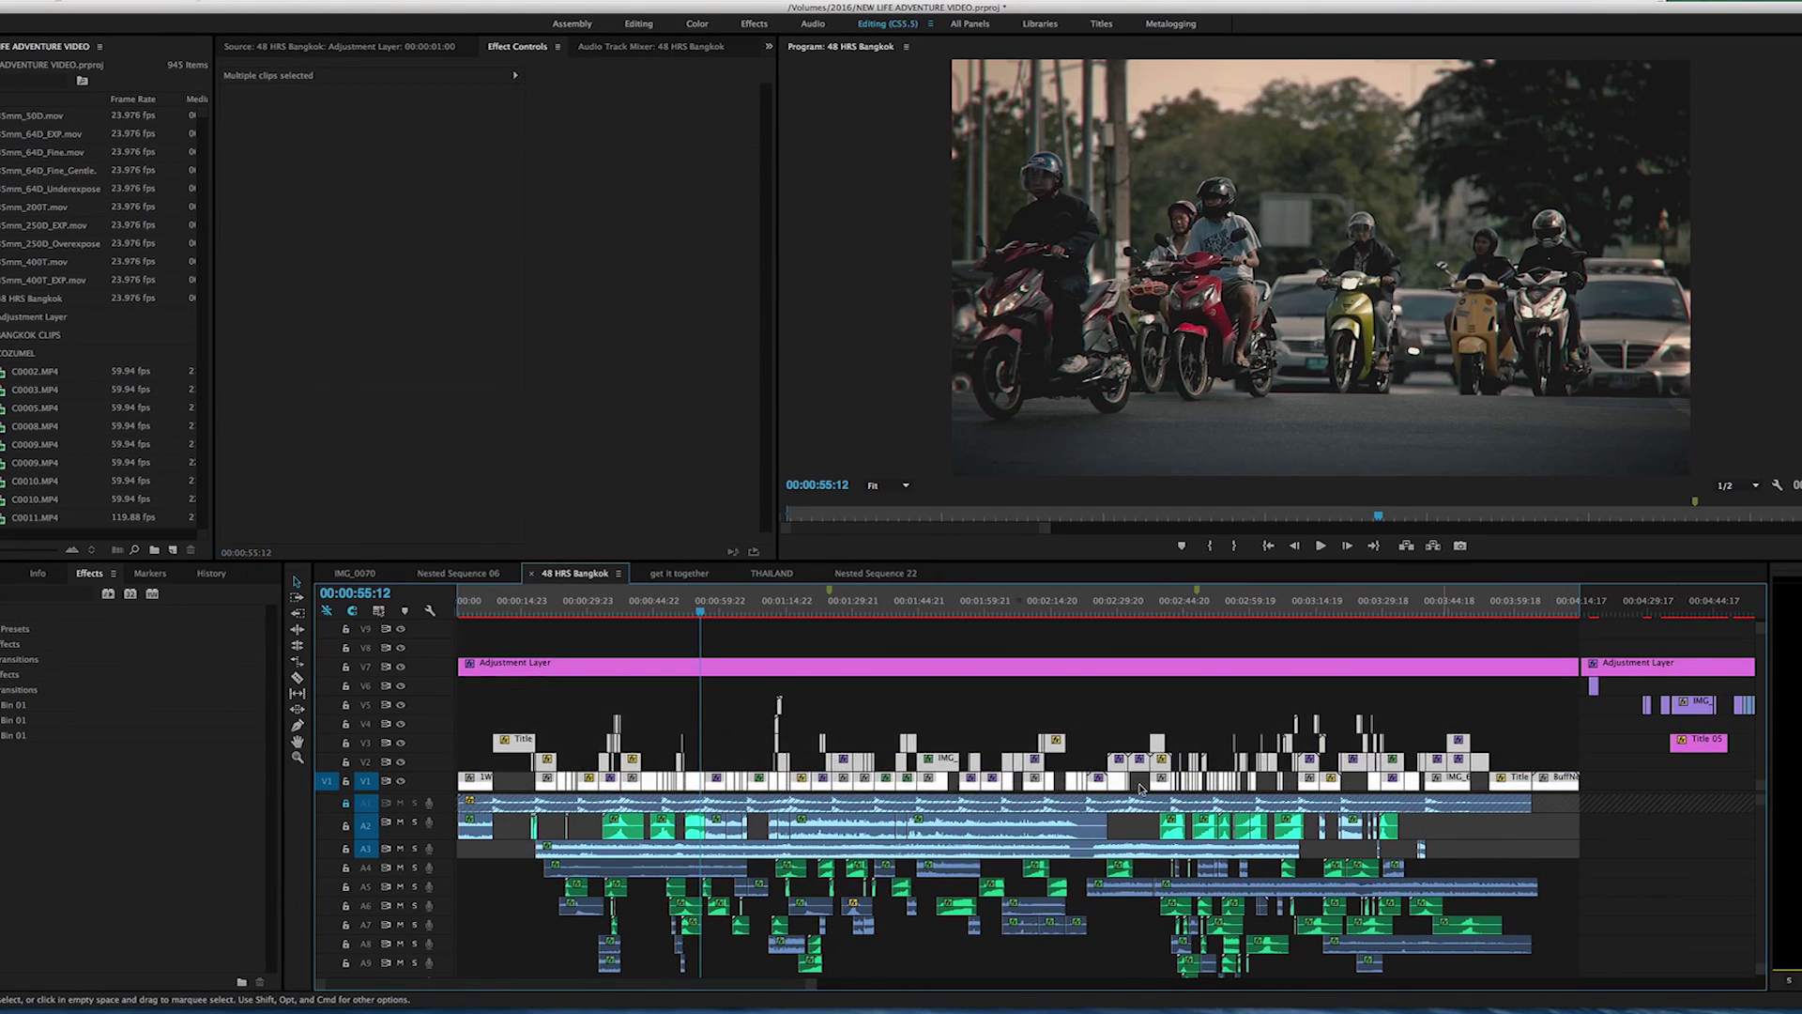
Step: Razor the V7 Adjustment Layer at 00:00:30:01 and delete its later part
{"action": "left_click", "coordinate": [865, 704]}
{"action": "left_click_drag", "start_coordinate": [583, 610], "coordinate": [599, 610]}
{"action": "key", "text": "c"}
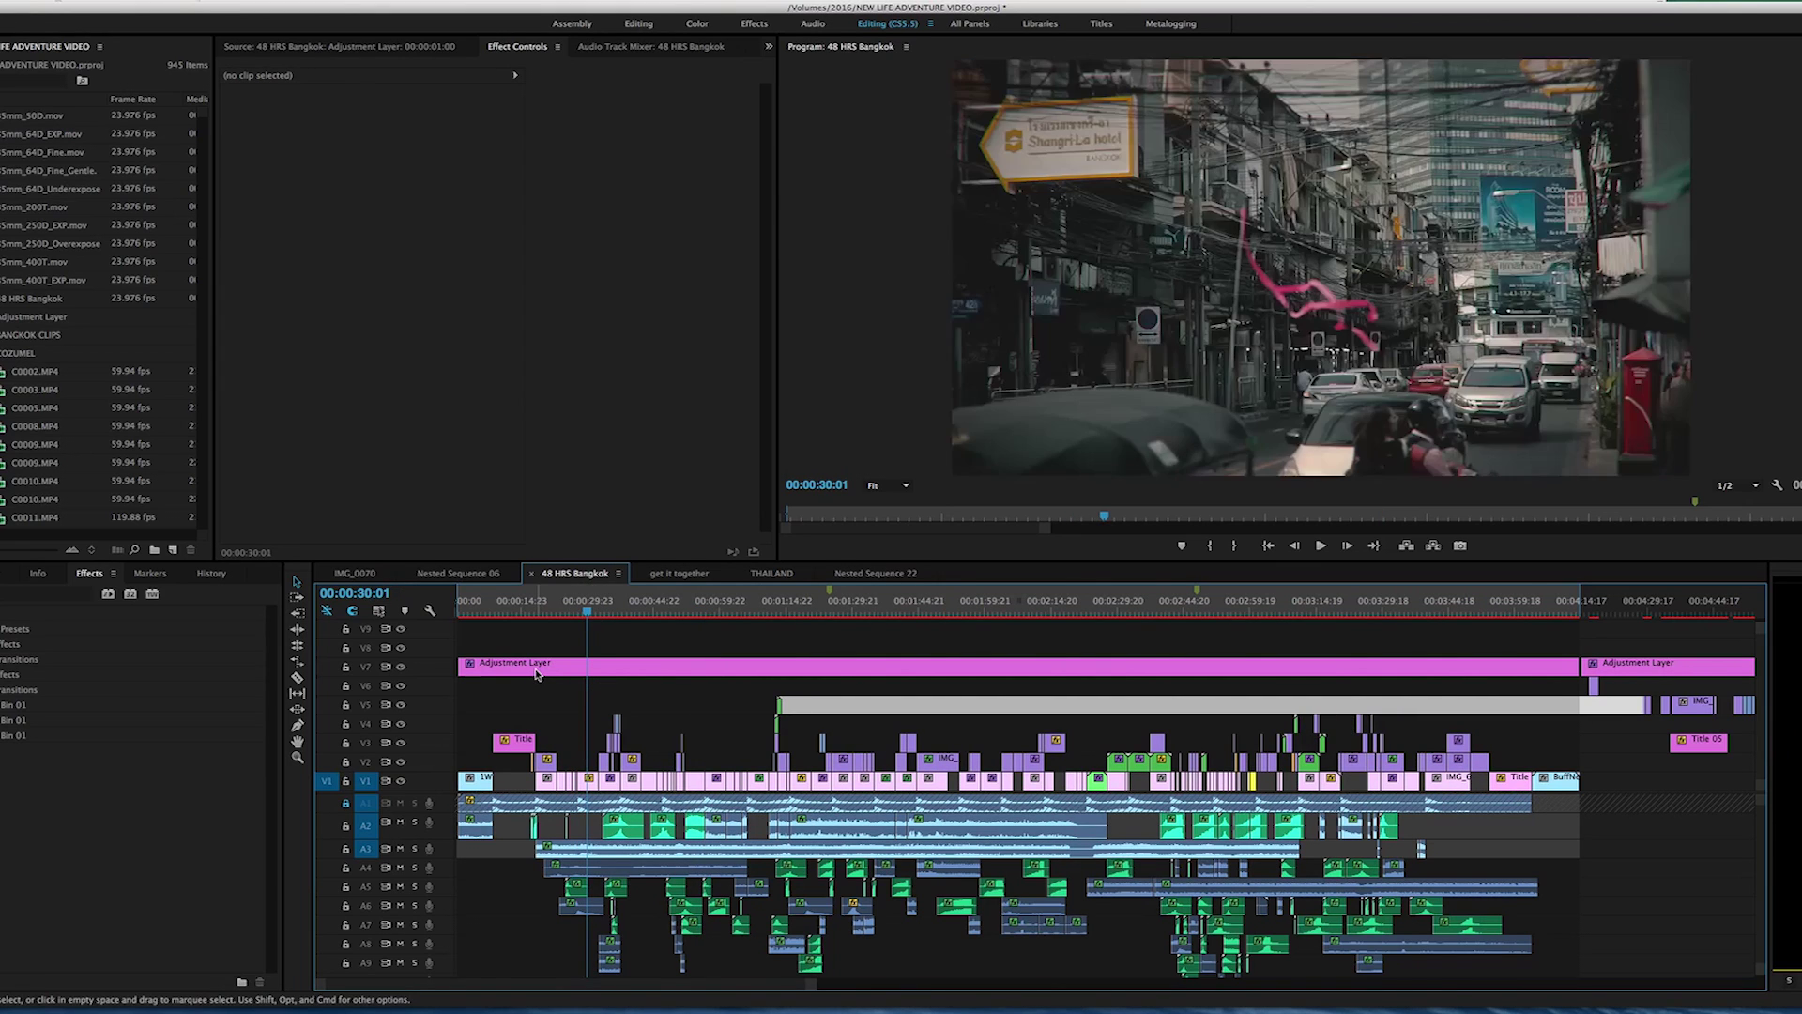
{"action": "left_click", "coordinate": [503, 672]}
{"action": "key", "text": "v"}
{"action": "left_click", "coordinate": [563, 672]}
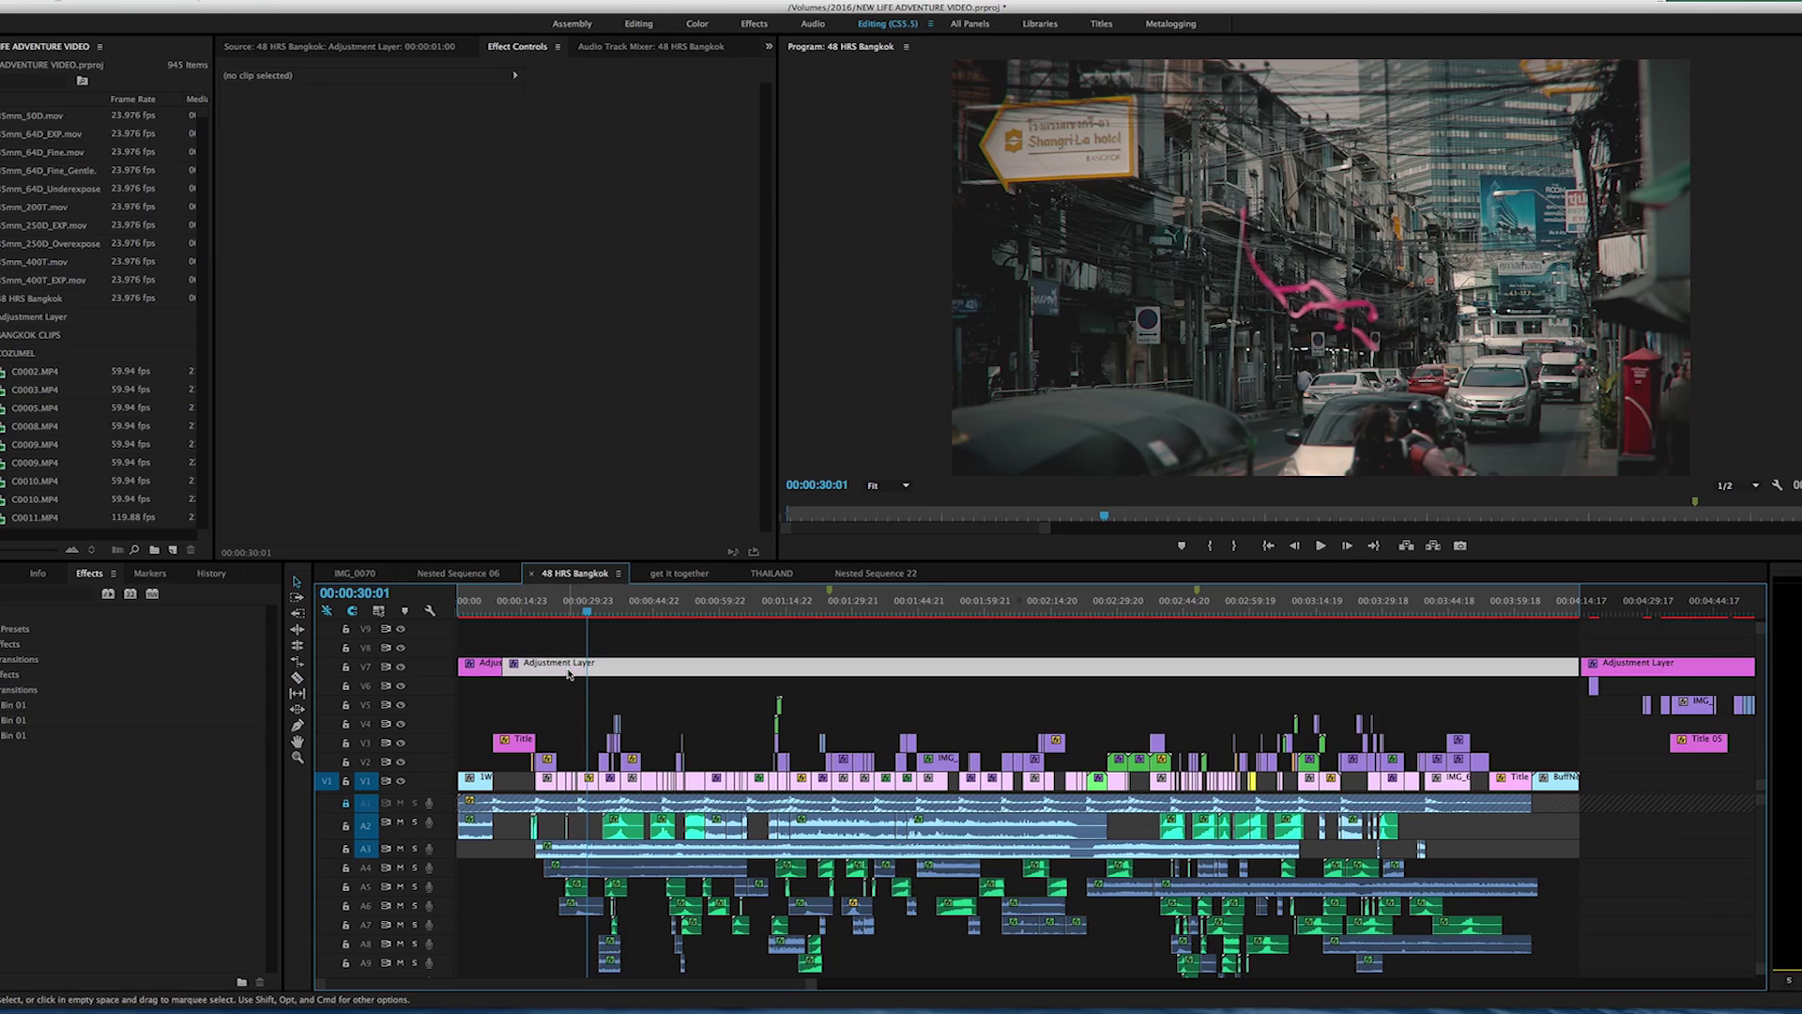
{"action": "key", "text": "Delete"}
Step: Undo and redo the deletion twice, leaving the later part removed, and step to 00:00:30:06
{"action": "left_click", "coordinate": [507, 682]}
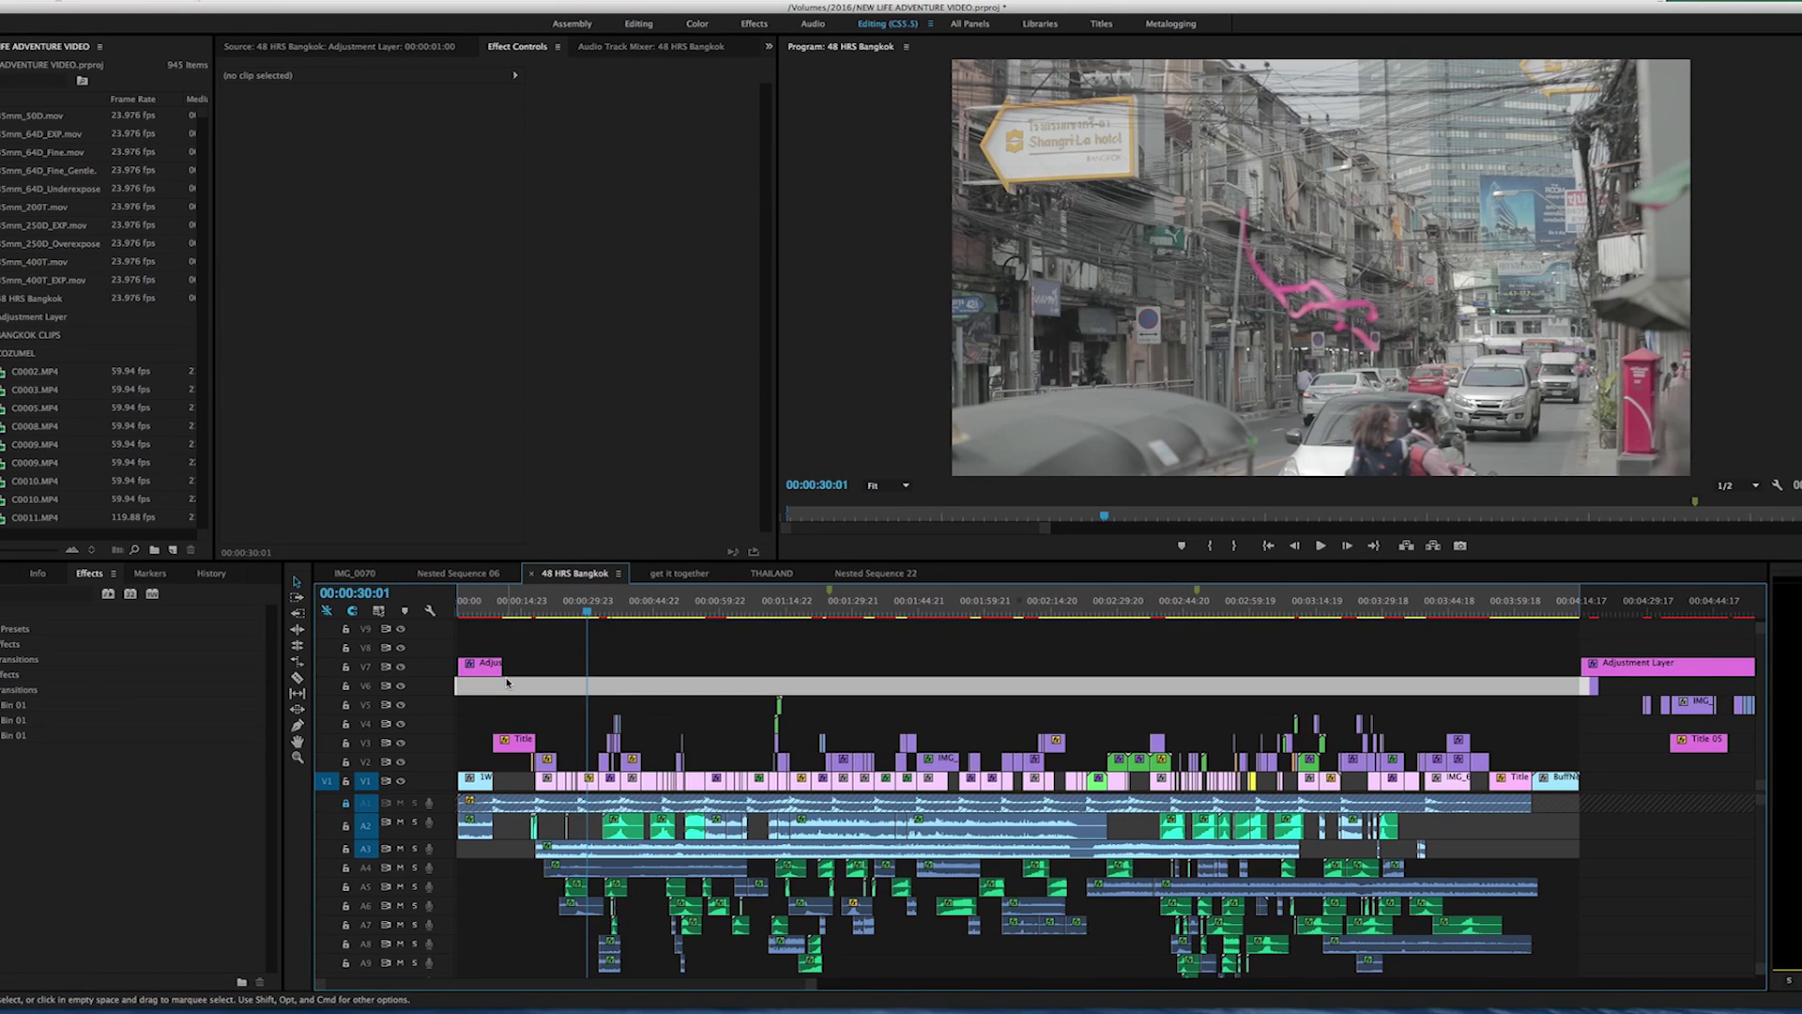
{"action": "key", "text": "super+z"}
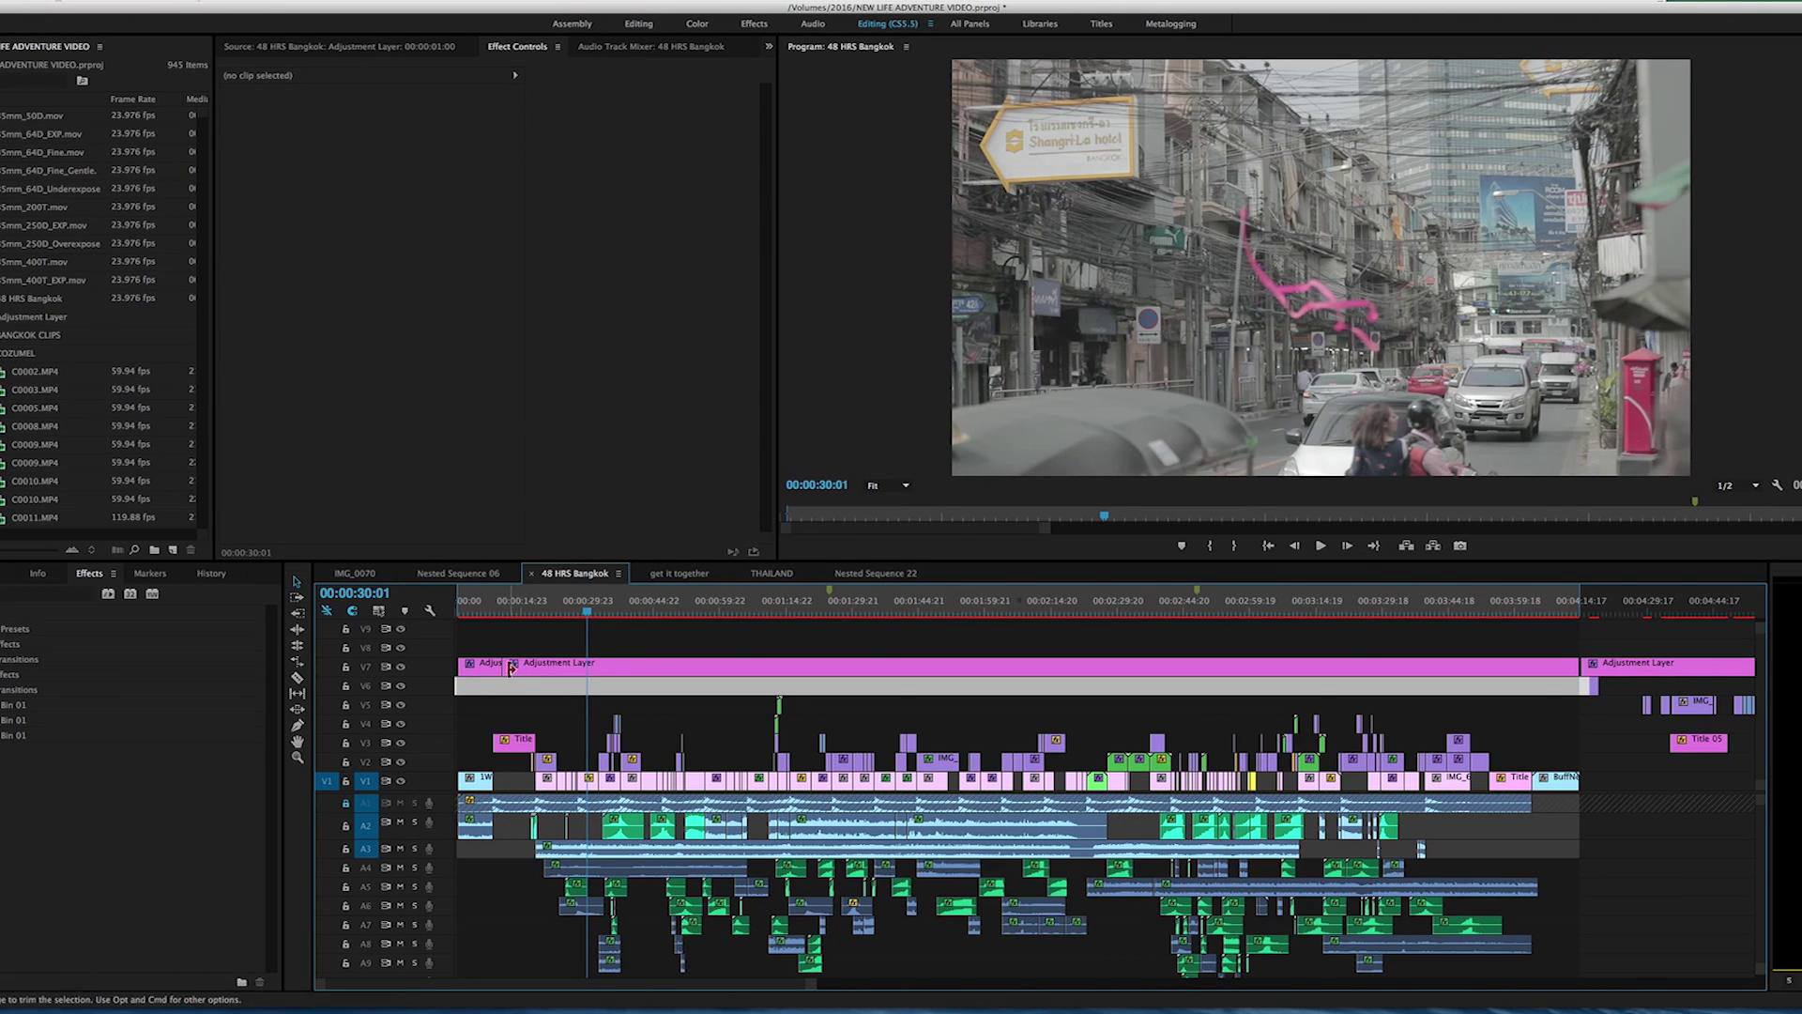
{"action": "left_click", "coordinate": [540, 672]}
{"action": "key", "text": "Delete"}
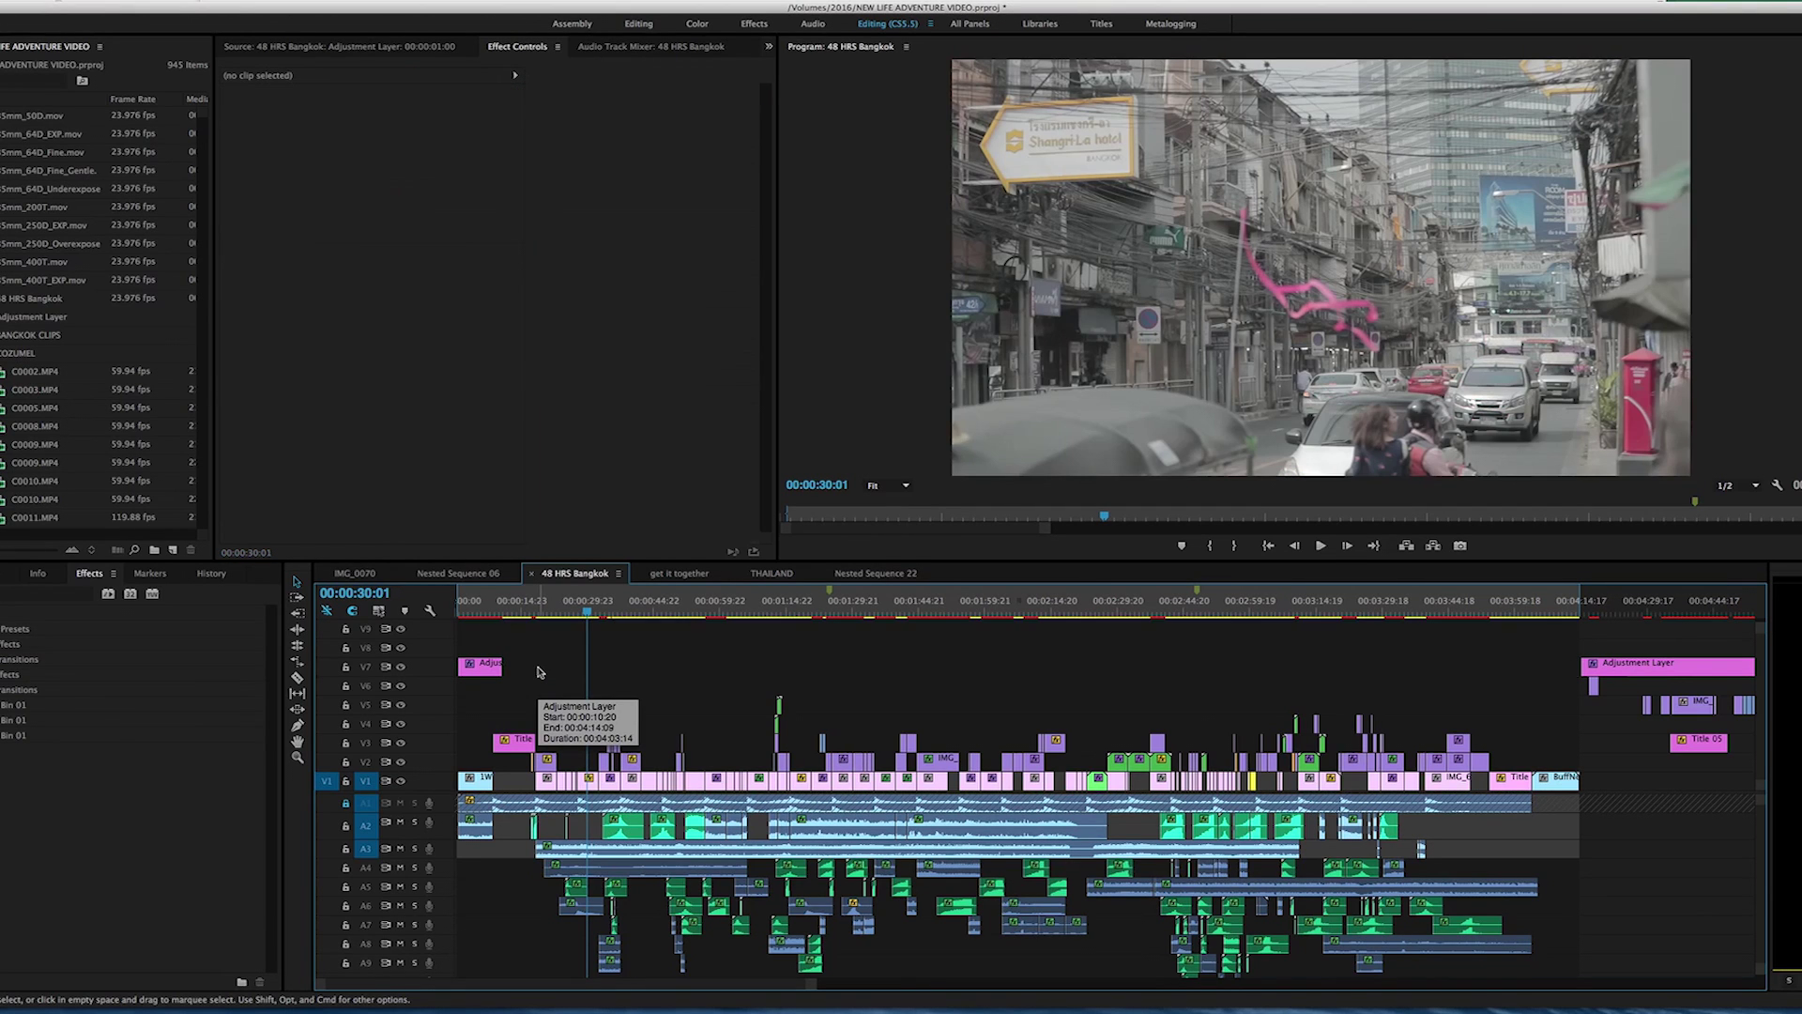
{"action": "key", "text": "super+z"}
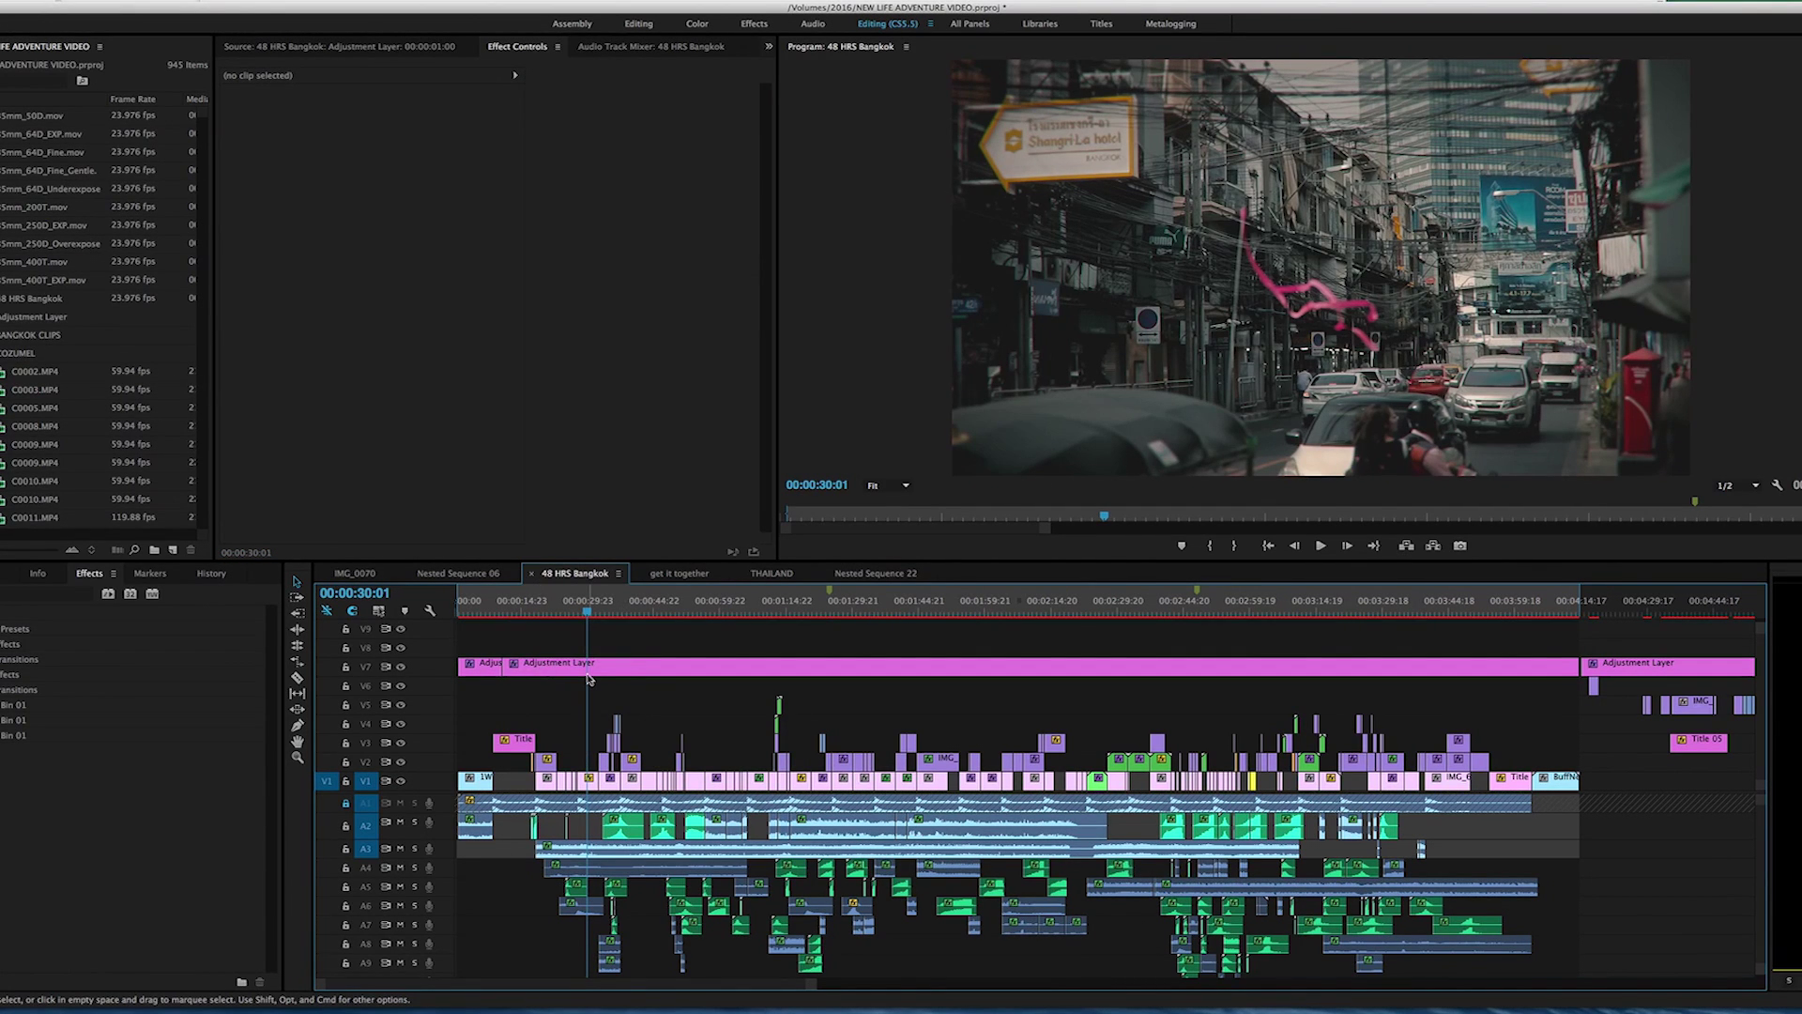
{"action": "left_click", "coordinate": [586, 678]}
{"action": "key", "text": "Delete"}
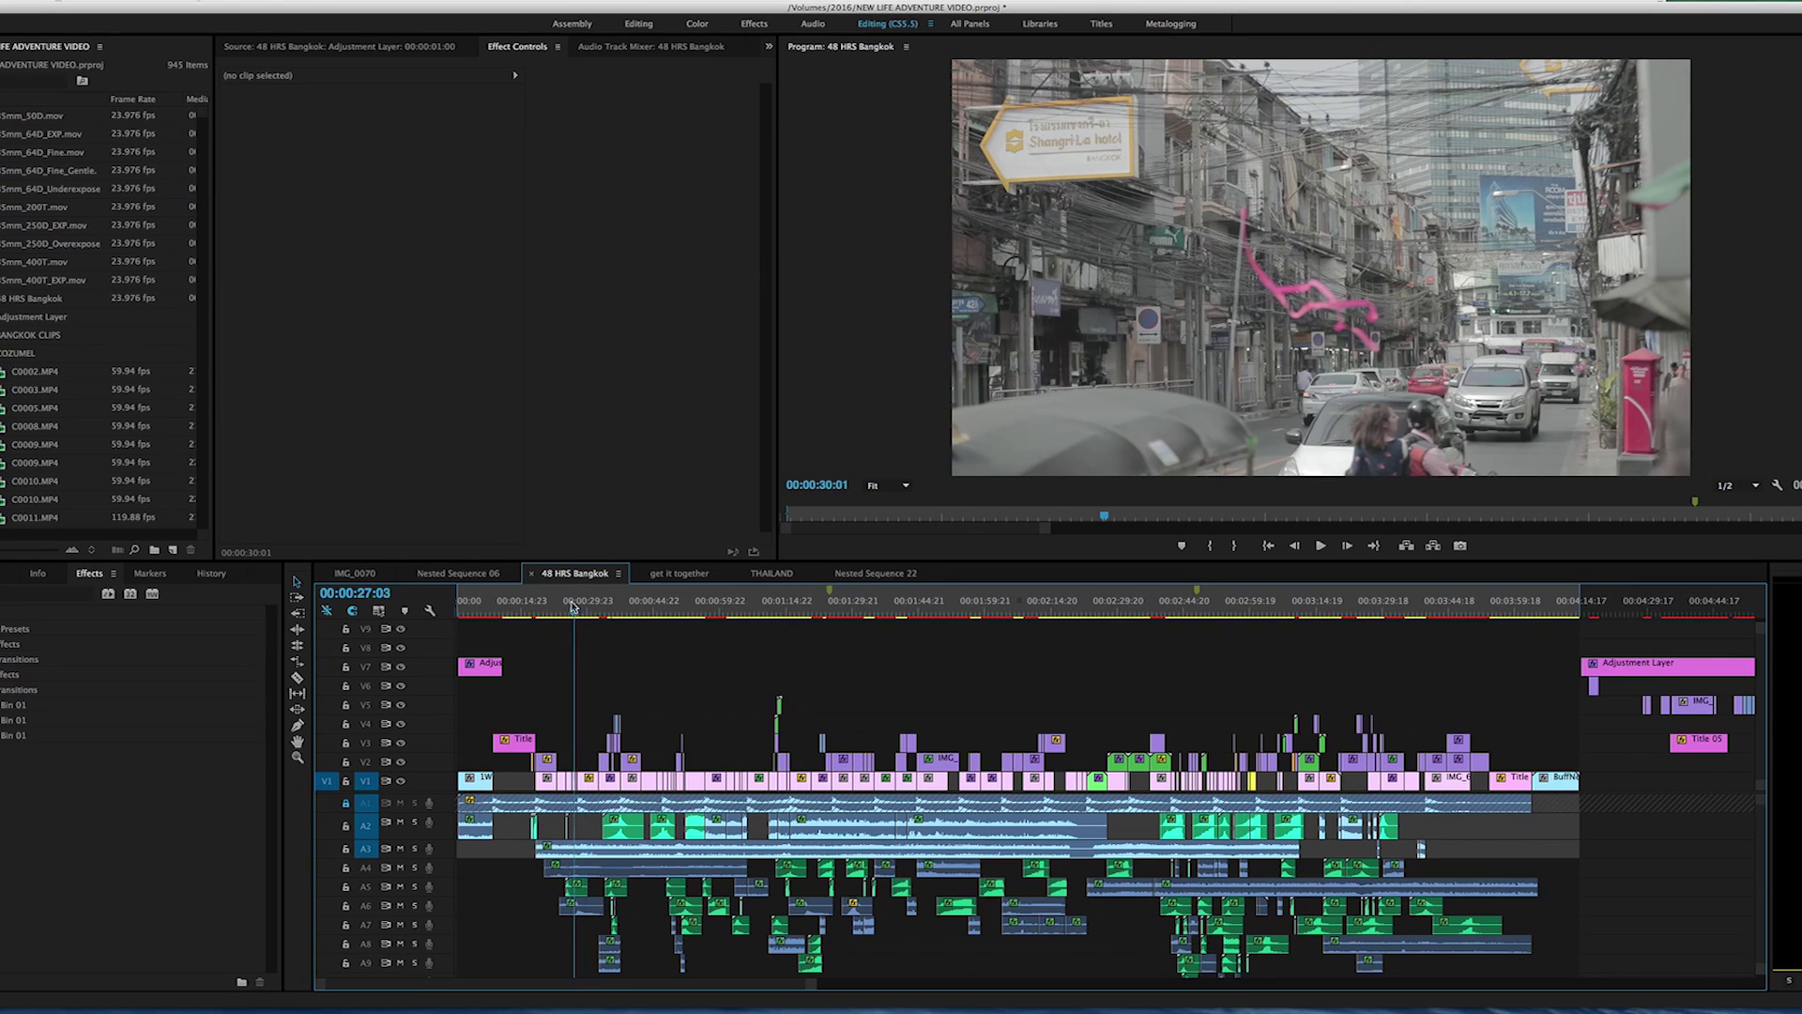
{"action": "key", "text": "shift+Right"}
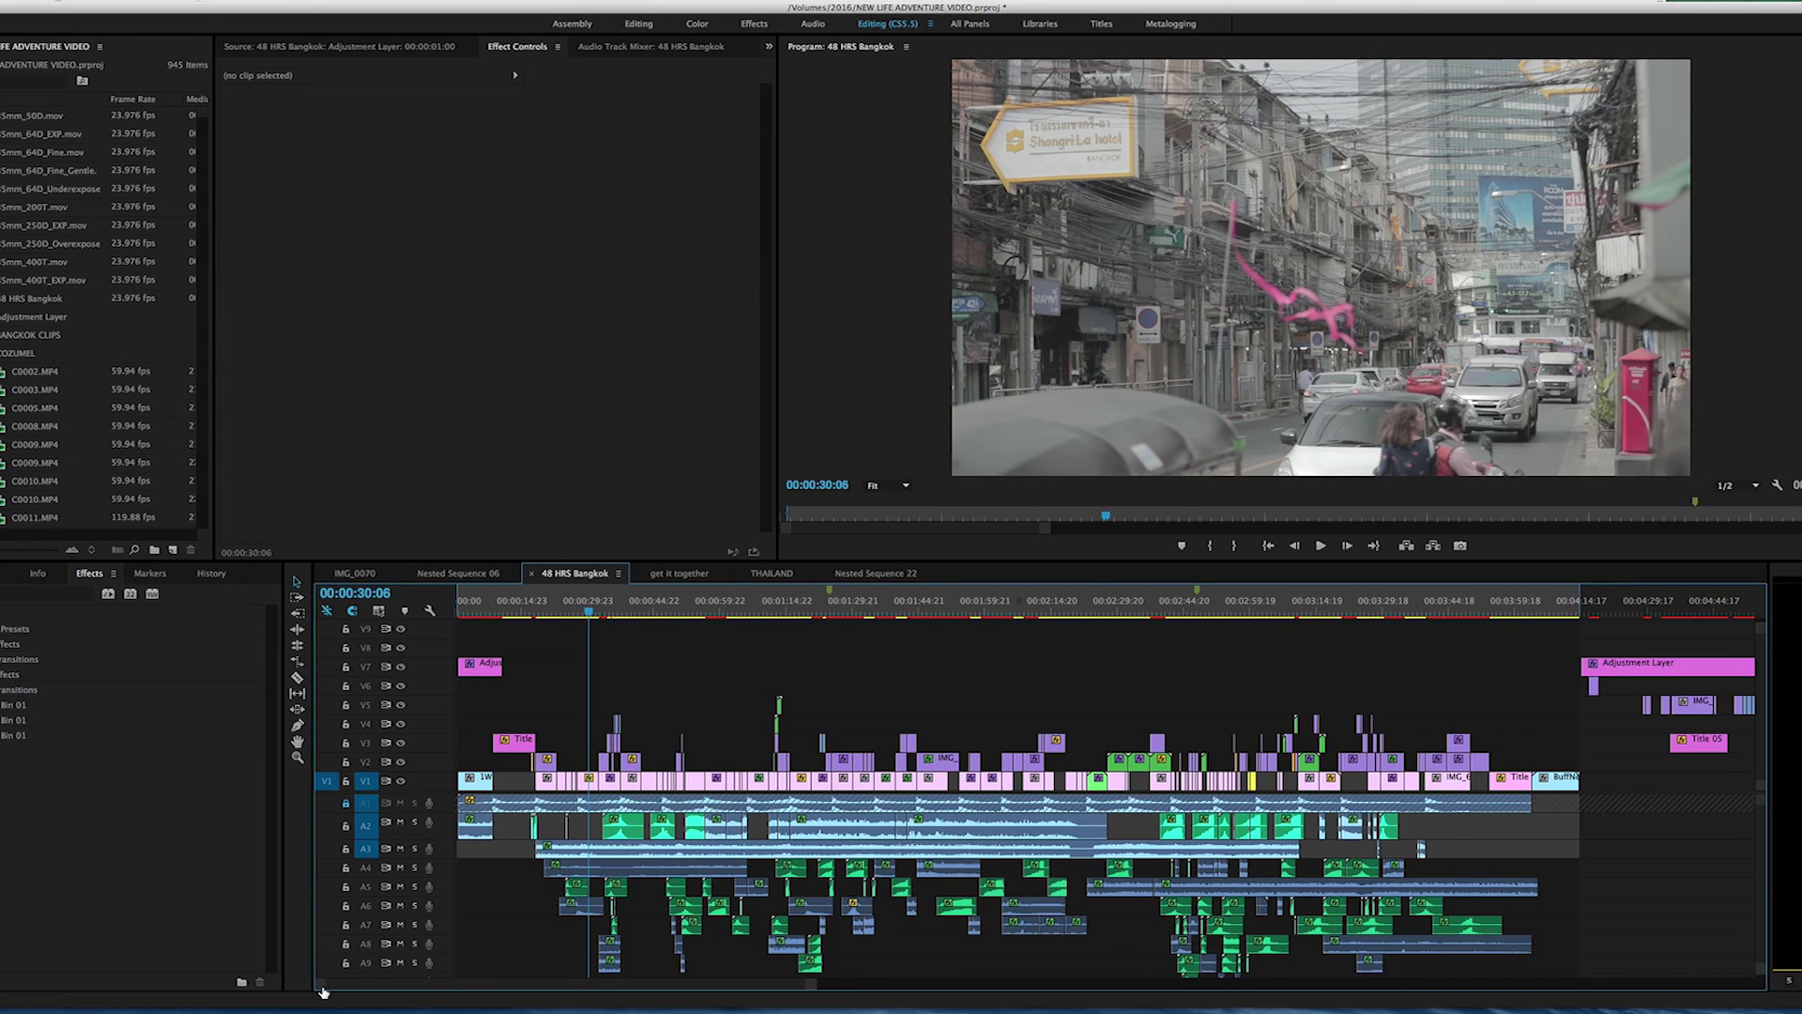
{"action": "scroll", "coordinate": [356, 981], "scroll_direction": "up", "scroll_amount": 6}
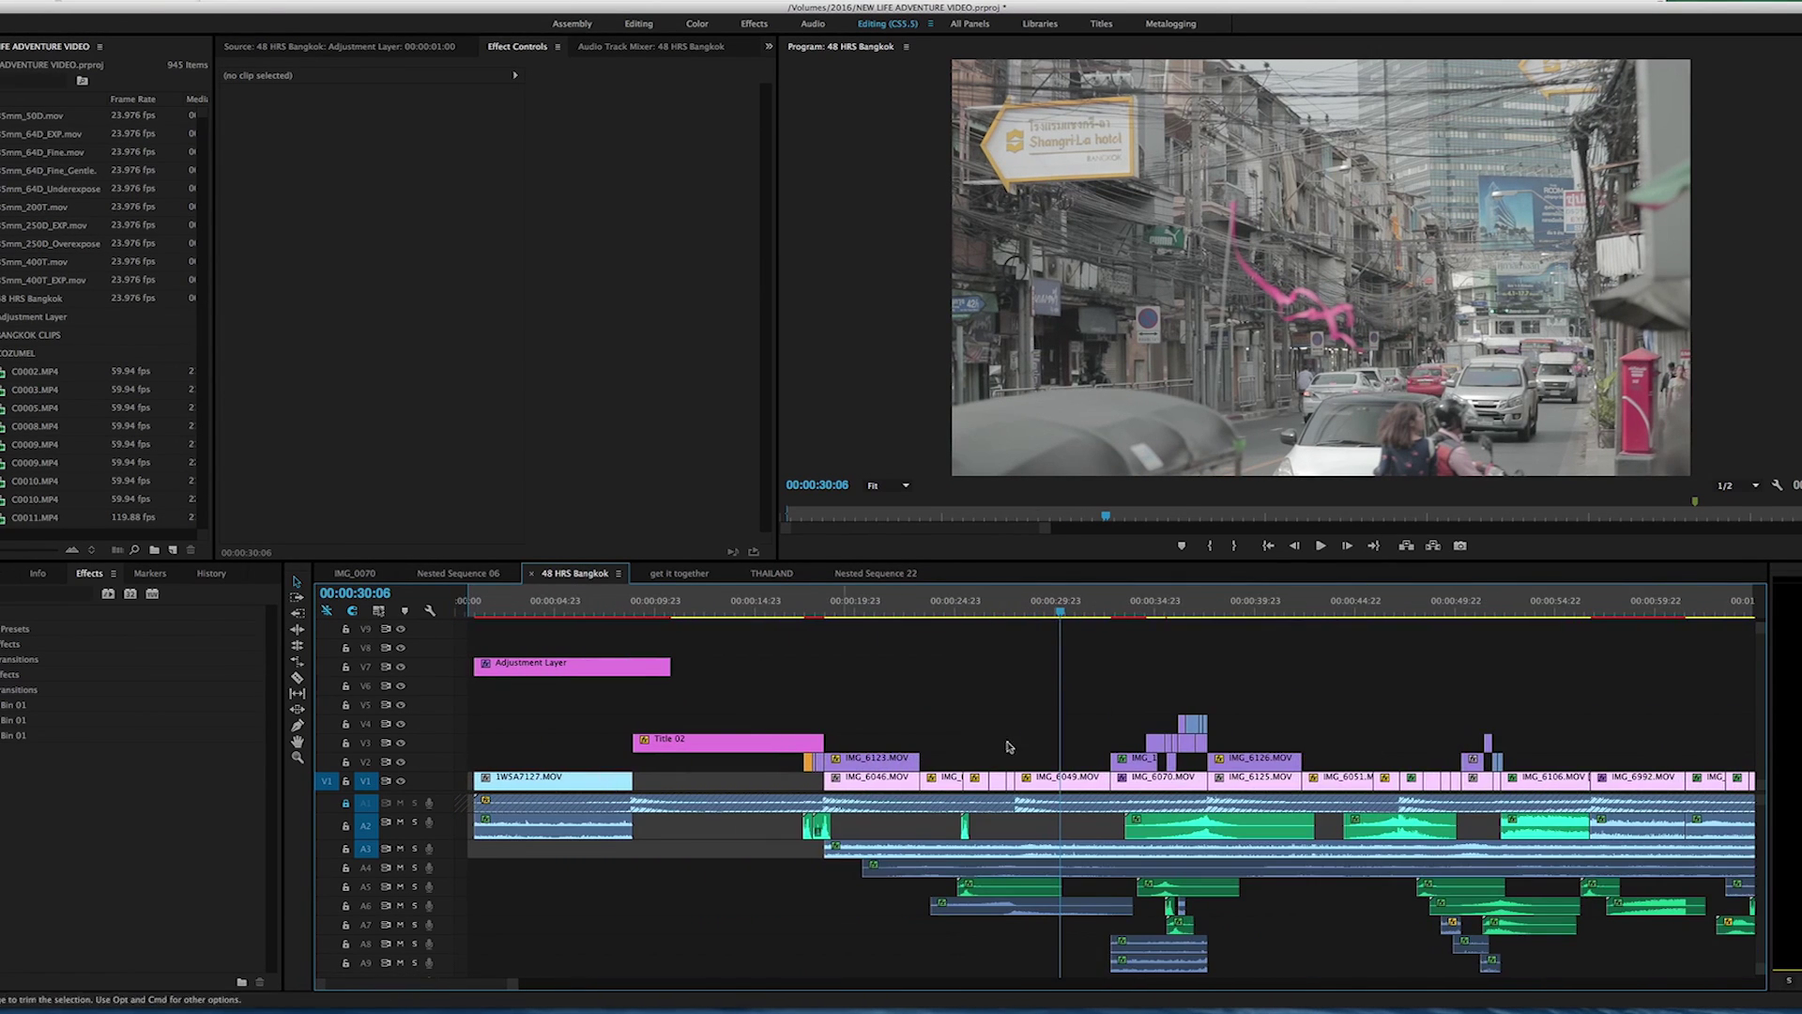
Step: Move the playhead to 00:00:31:23, then step forward to 00:00:32:00
{"action": "scroll", "coordinate": [976, 685], "scroll_direction": "down", "scroll_amount": 3}
{"action": "left_click", "coordinate": [939, 612]}
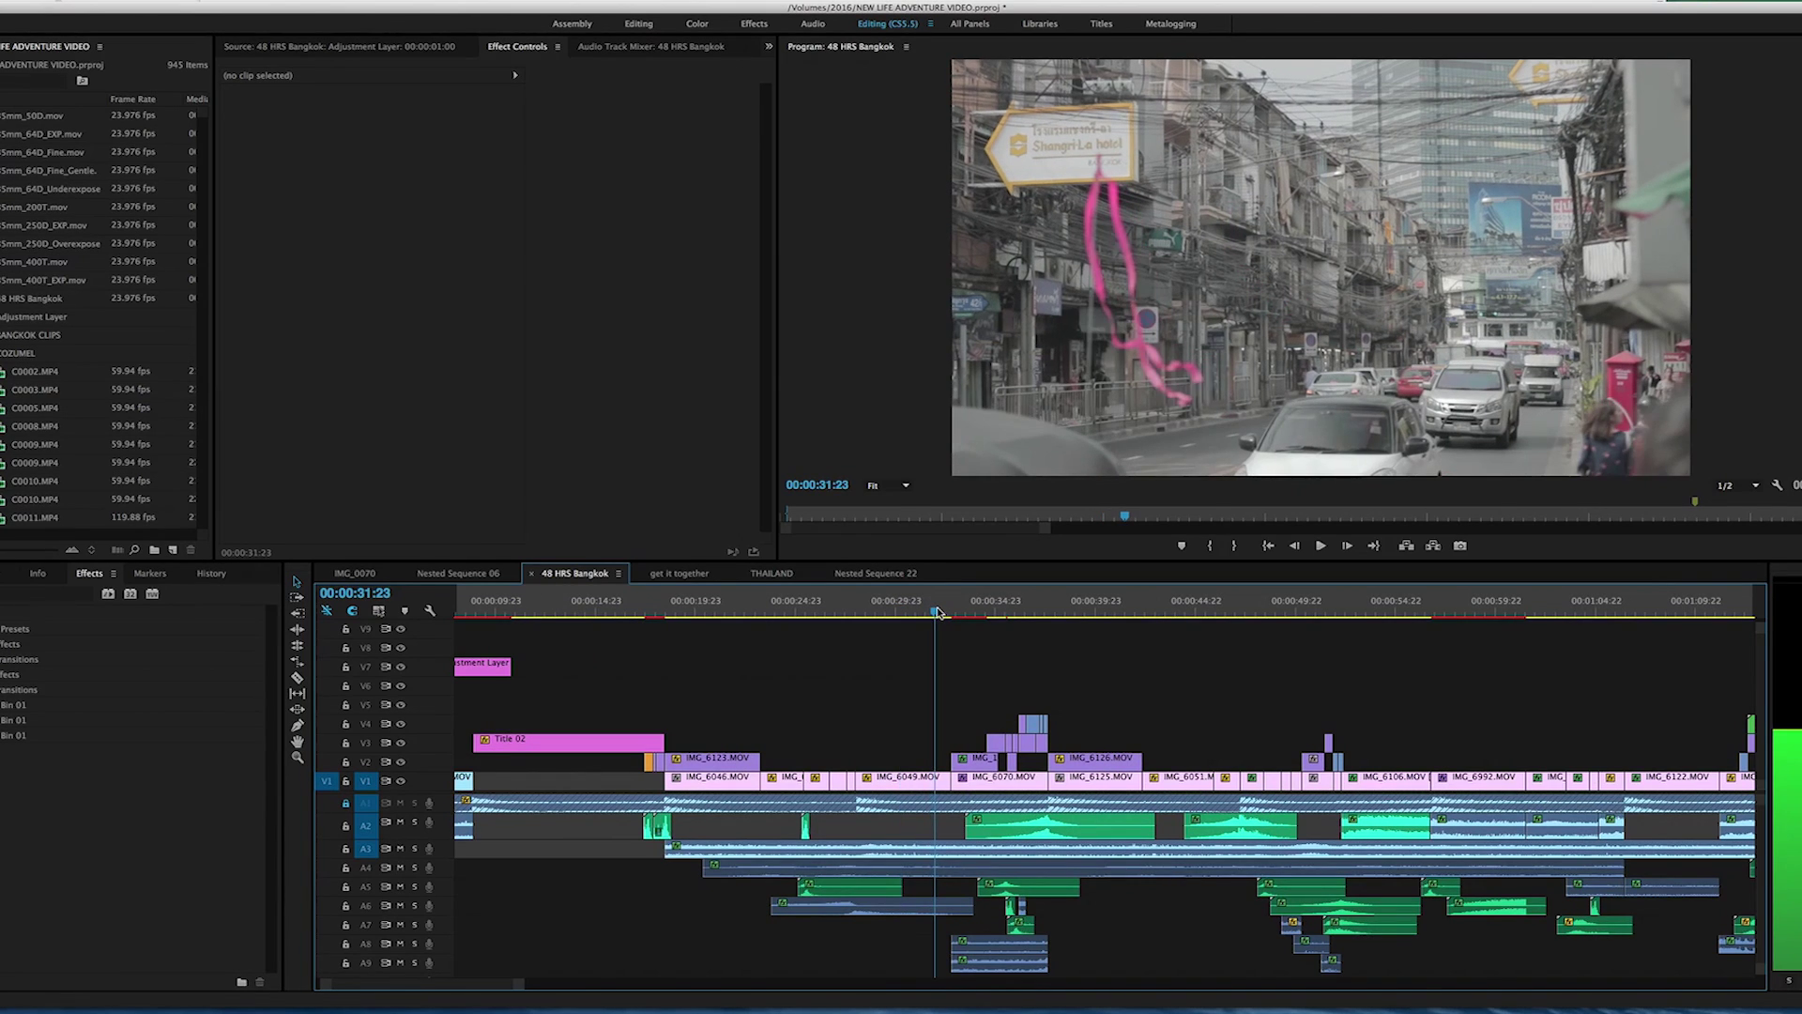
{"action": "key", "text": "Right"}
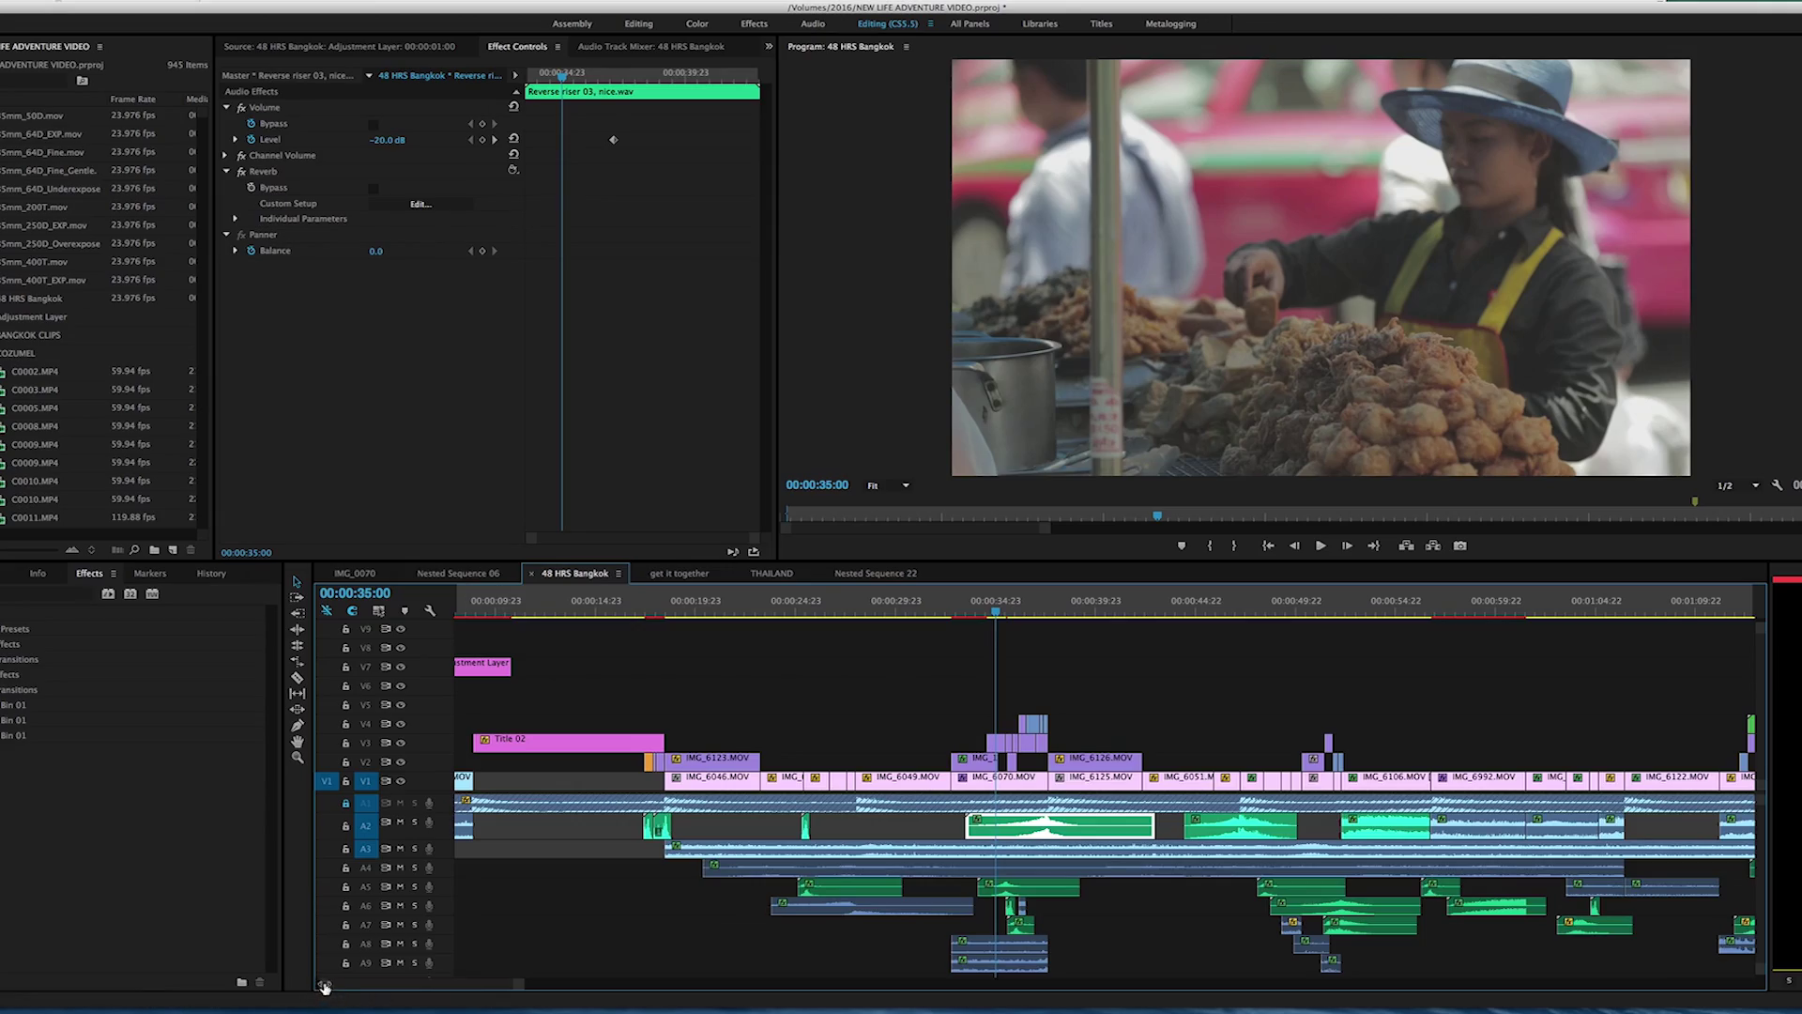
Step: Inspect the Slow reverb swoosh, videoplayback-2 5 and Umbrella Opened 03 clips' audio settings at 00:00:35:12
{"action": "left_click_drag", "start_coordinate": [321, 986], "coordinate": [373, 985]}
{"action": "scroll", "coordinate": [1108, 817], "scroll_direction": "down", "scroll_amount": 2}
{"action": "scroll", "coordinate": [1089, 817], "scroll_direction": "up", "scroll_amount": 3}
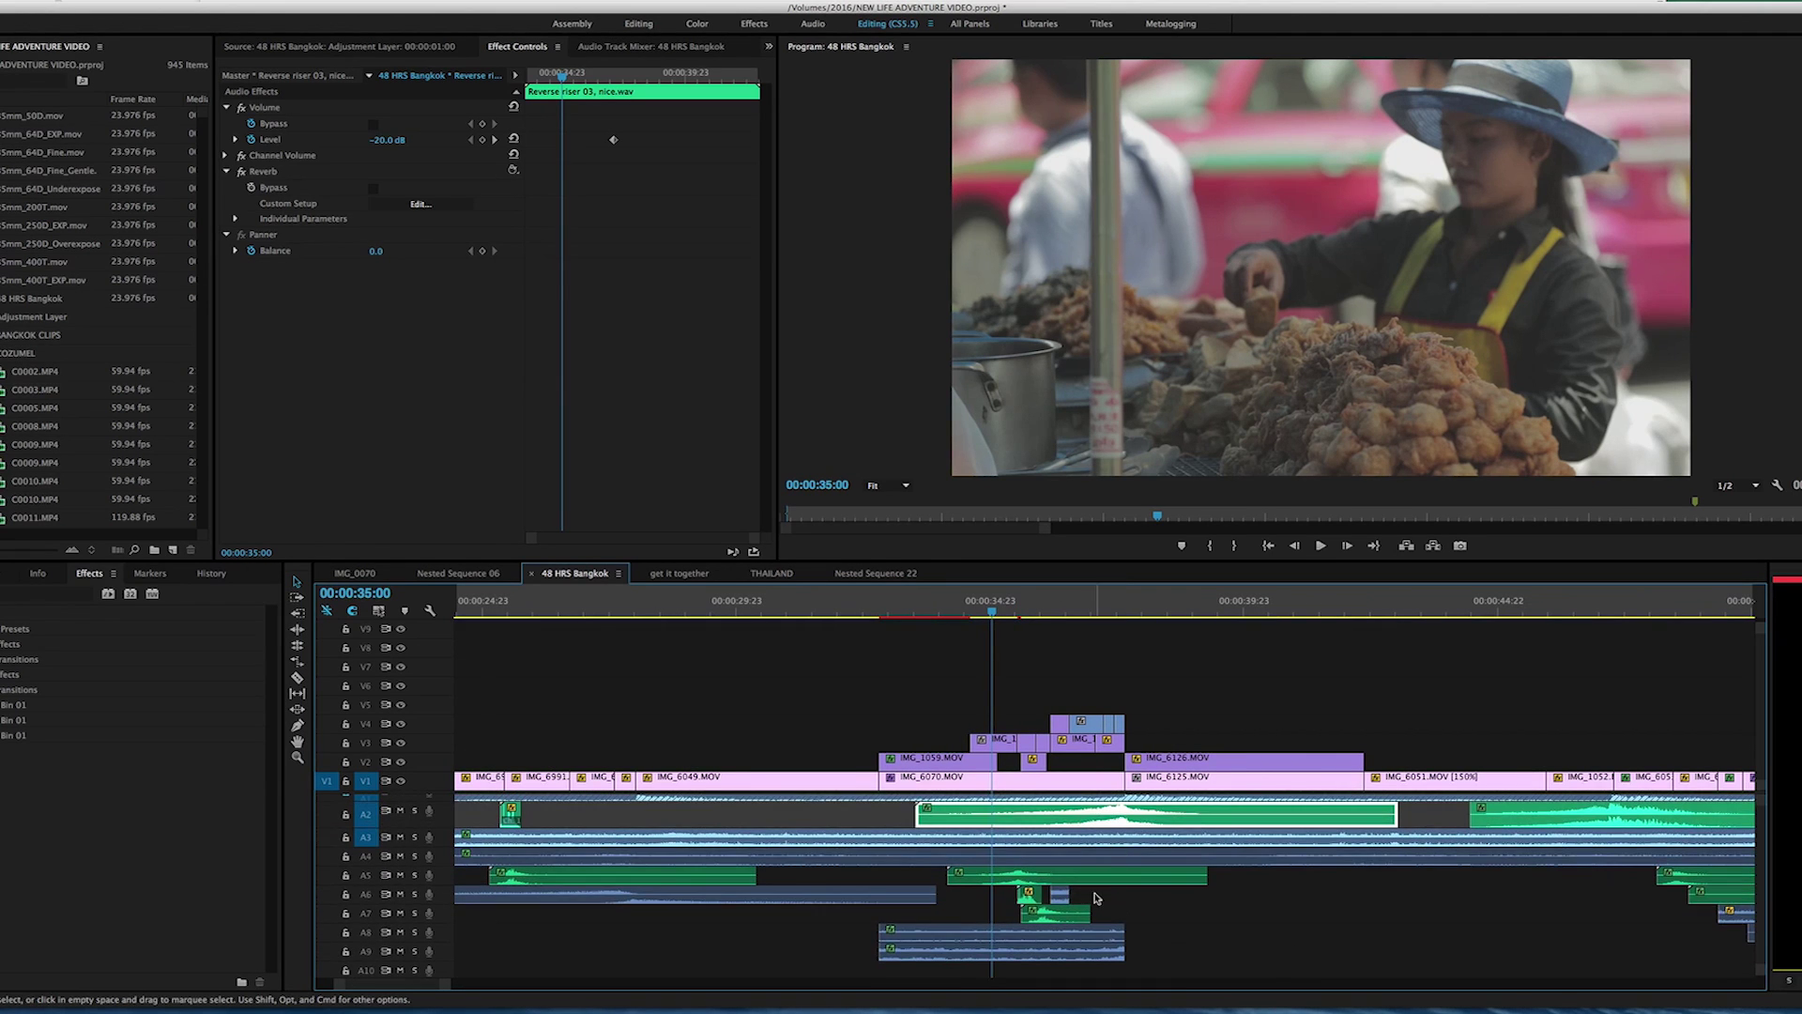
{"action": "left_click", "coordinate": [1027, 892]}
{"action": "left_click", "coordinate": [1033, 924]}
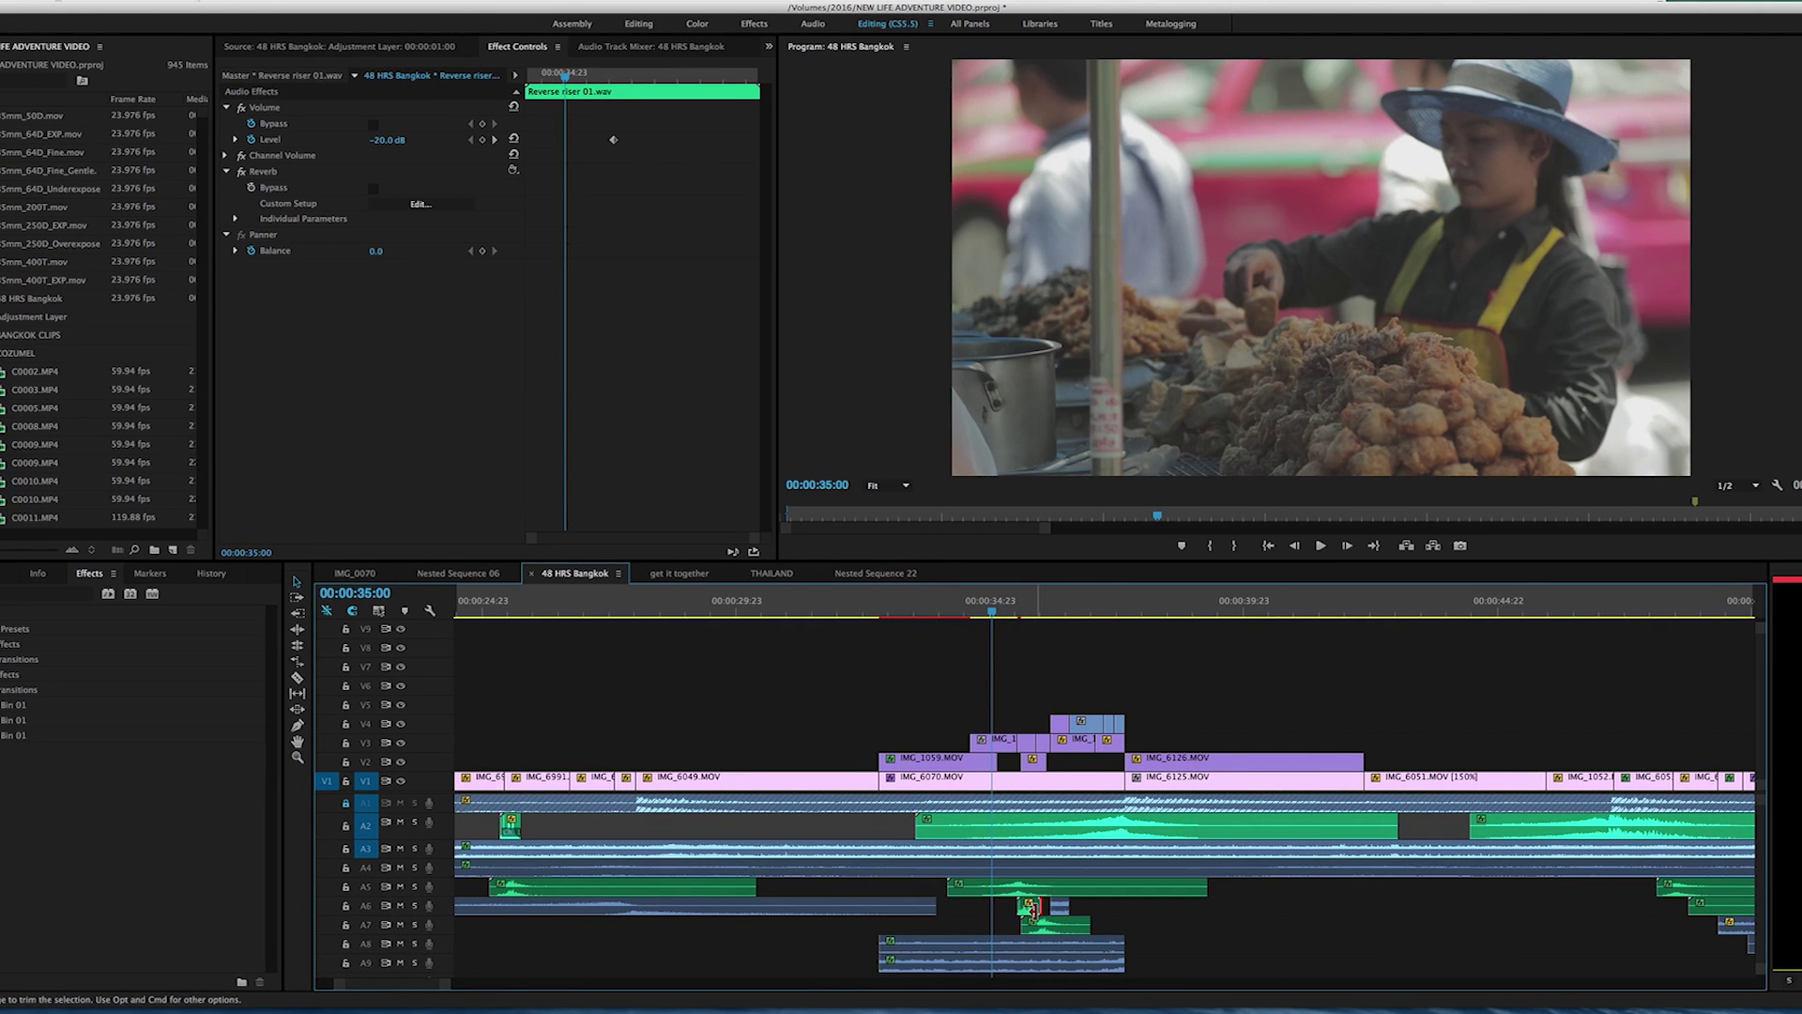
{"action": "left_click", "coordinate": [1027, 946]}
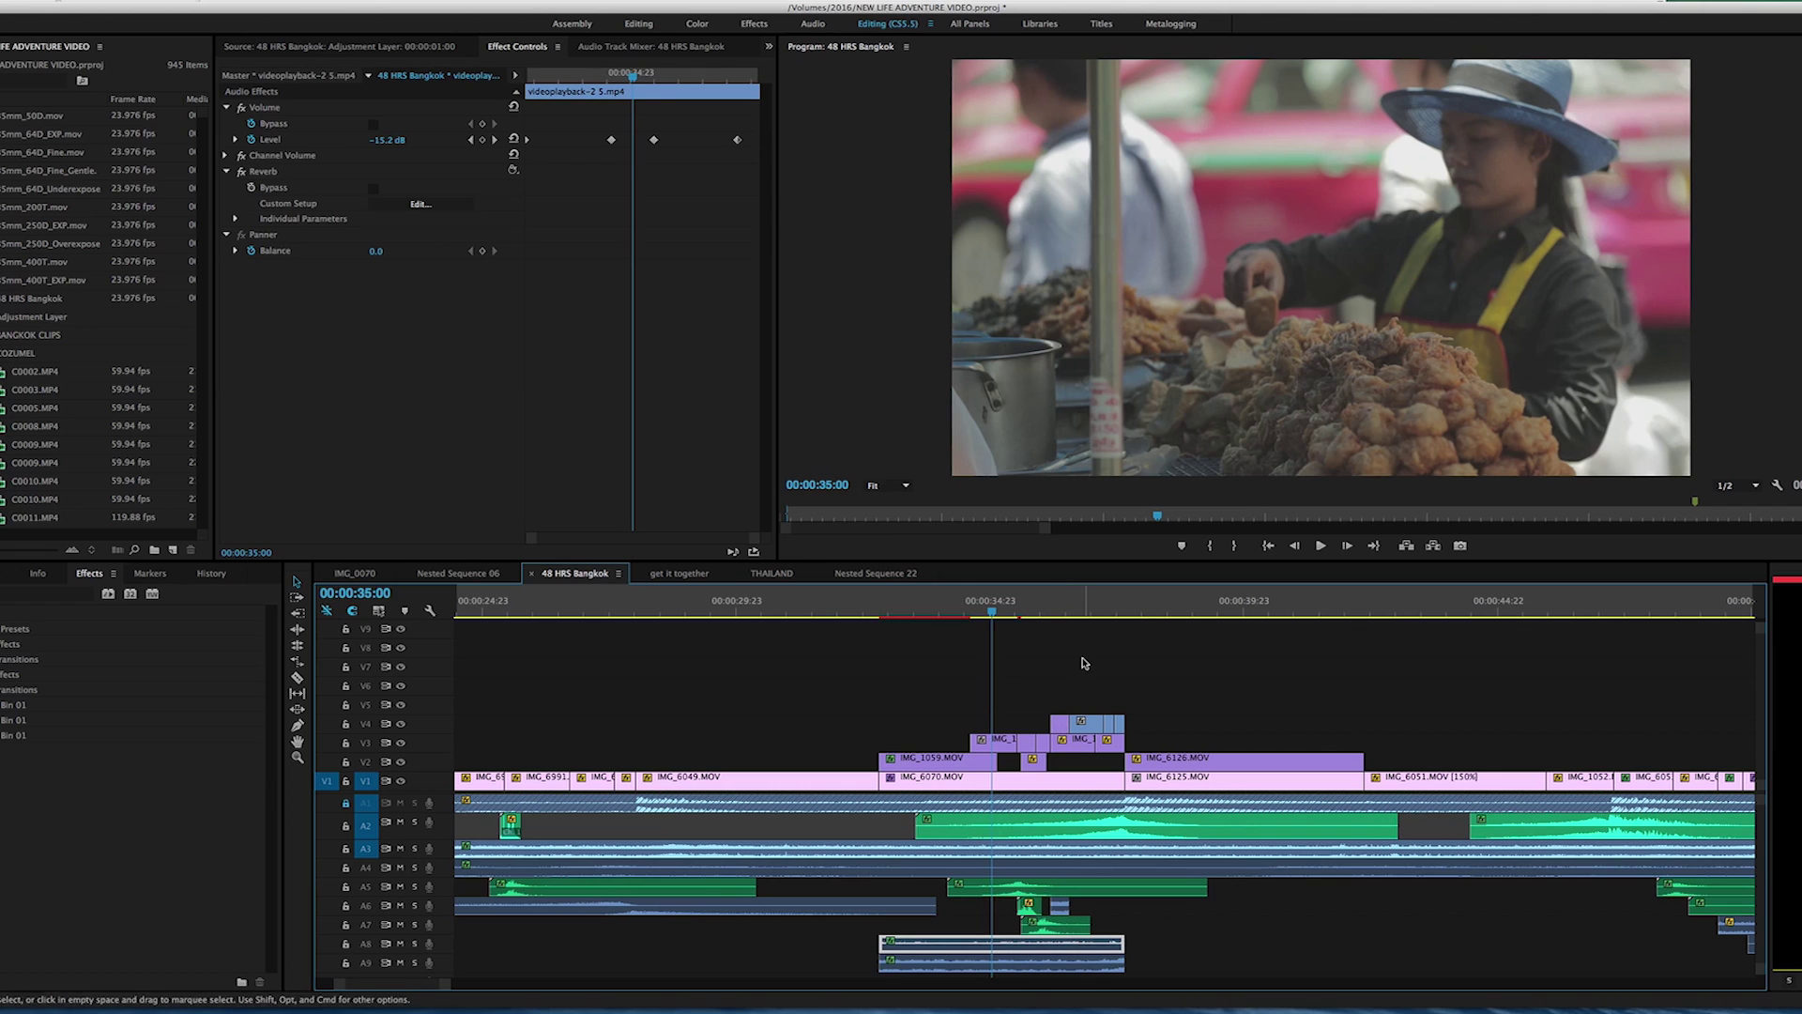
{"action": "left_click", "coordinate": [1016, 608]}
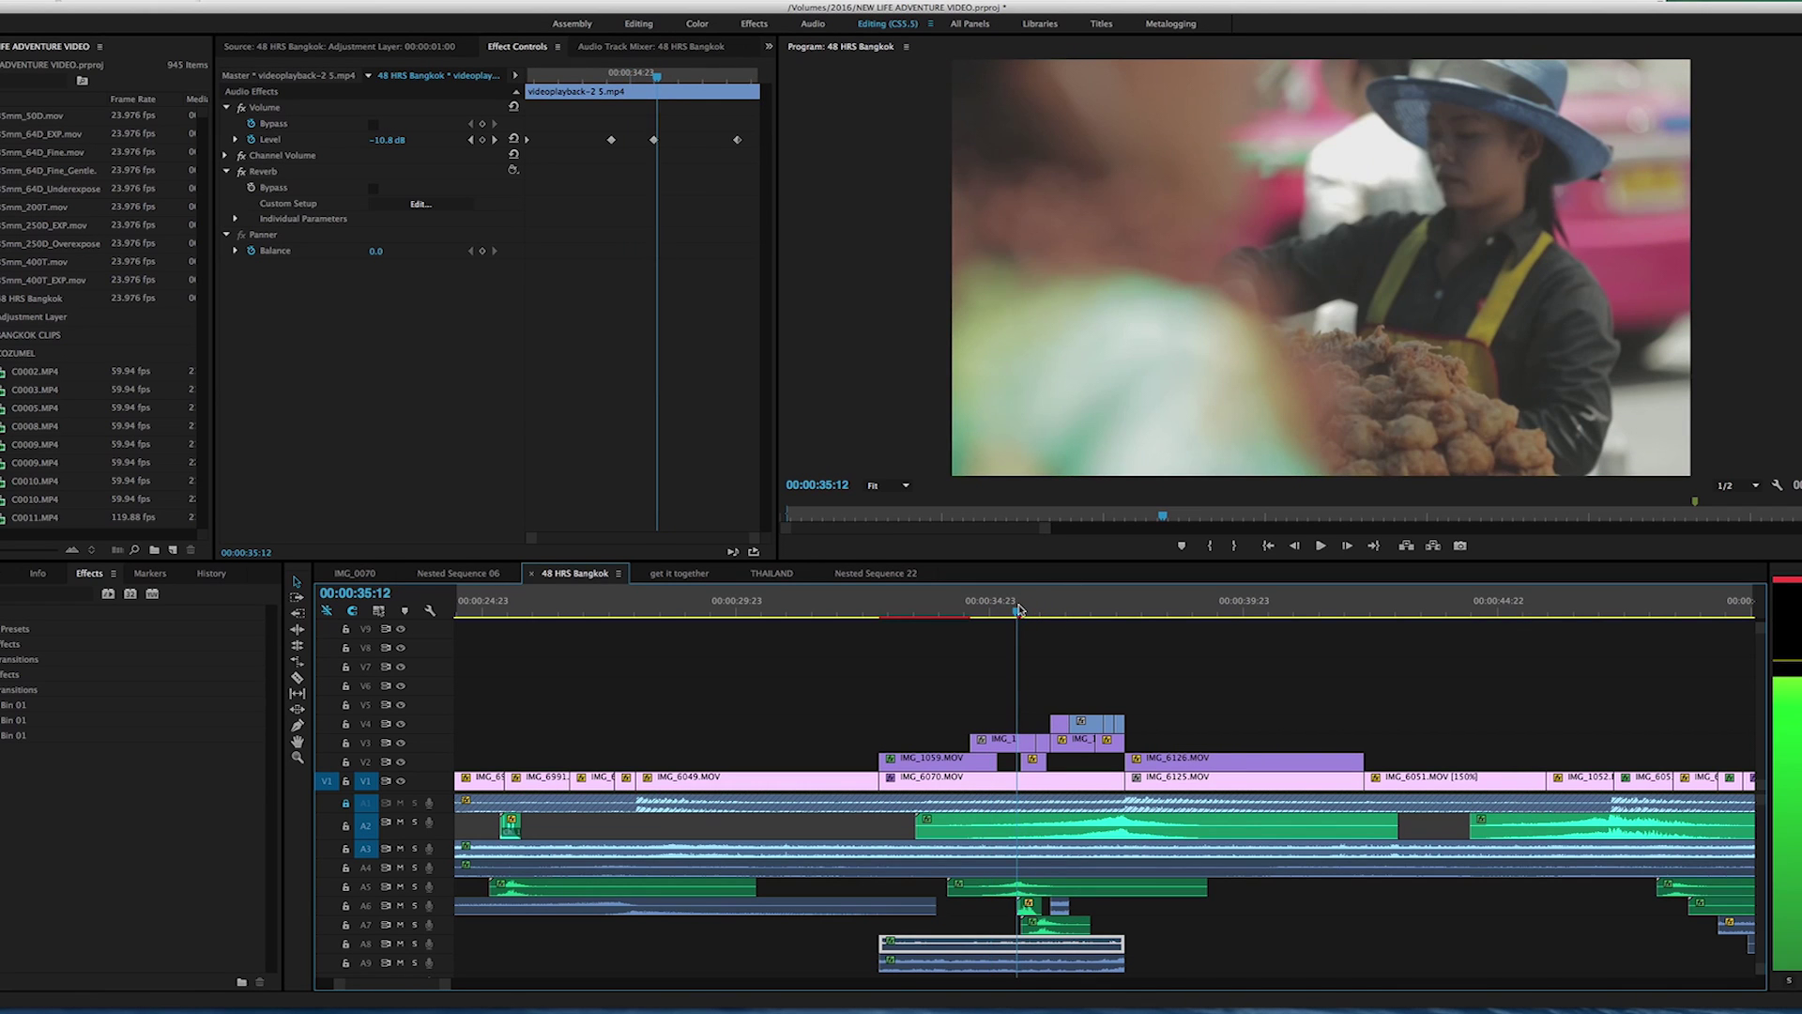
{"action": "left_click", "coordinate": [1029, 906]}
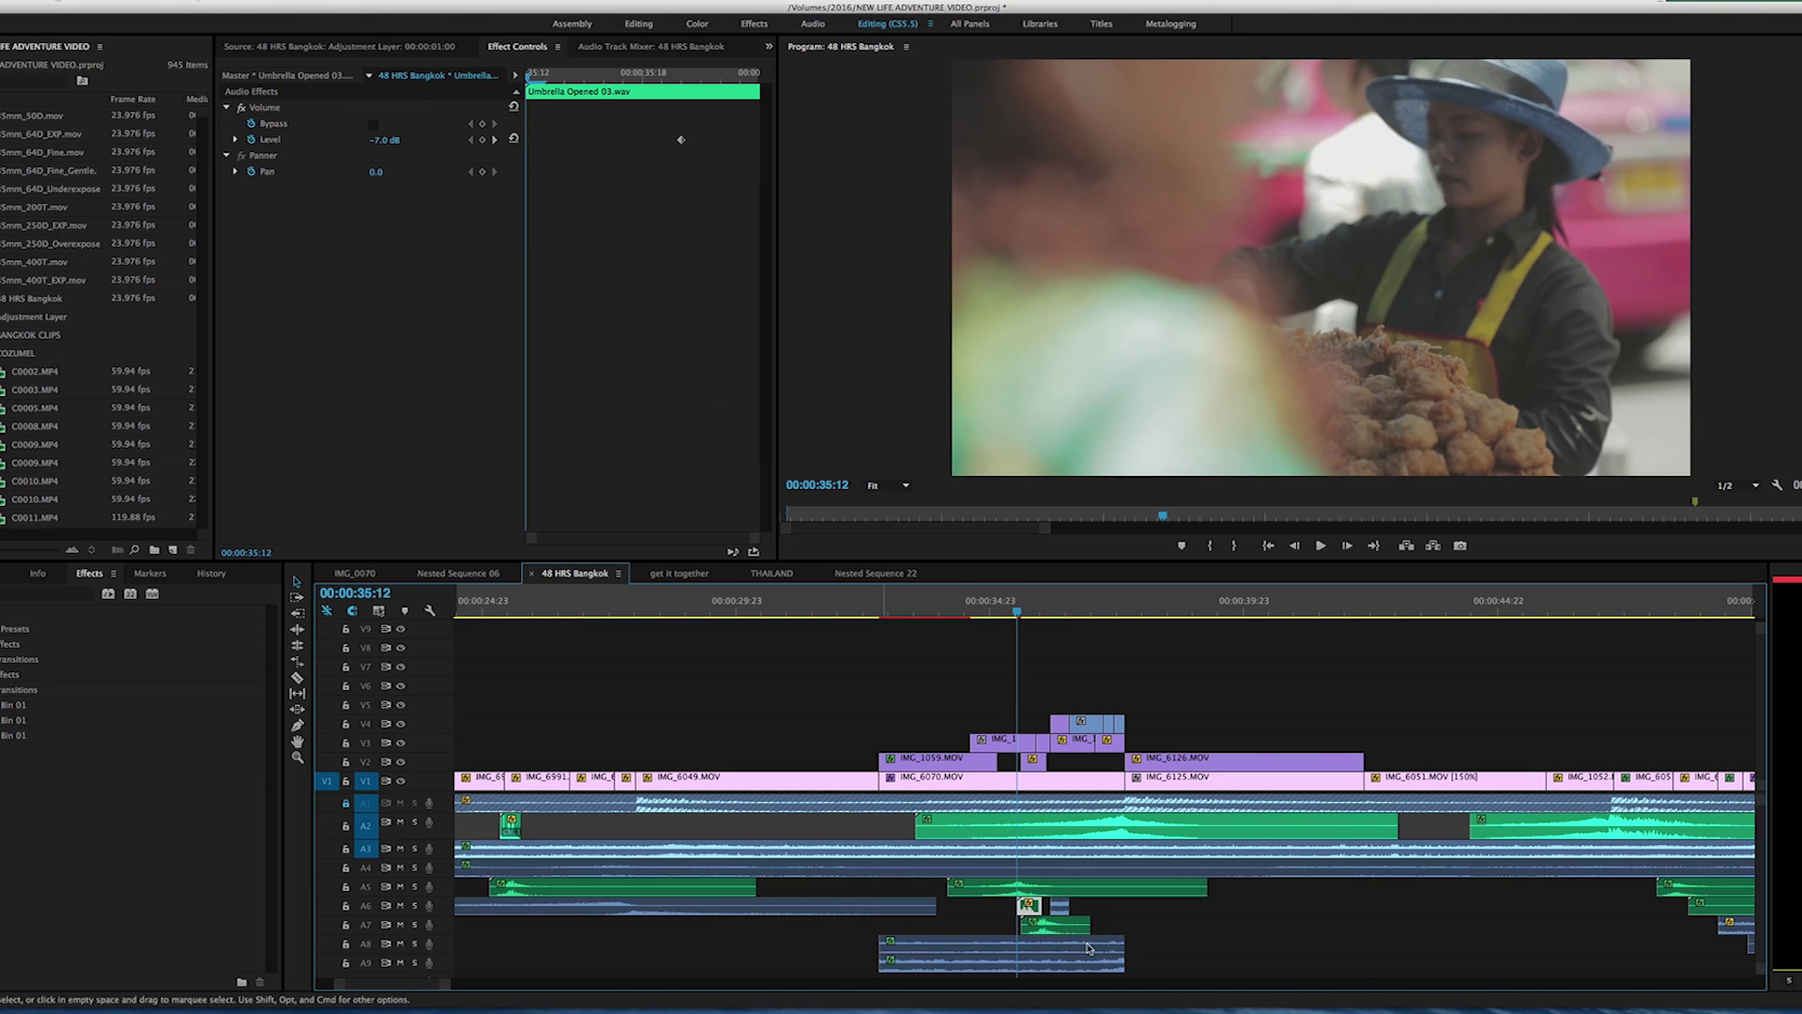
{"action": "left_click", "coordinate": [955, 954]}
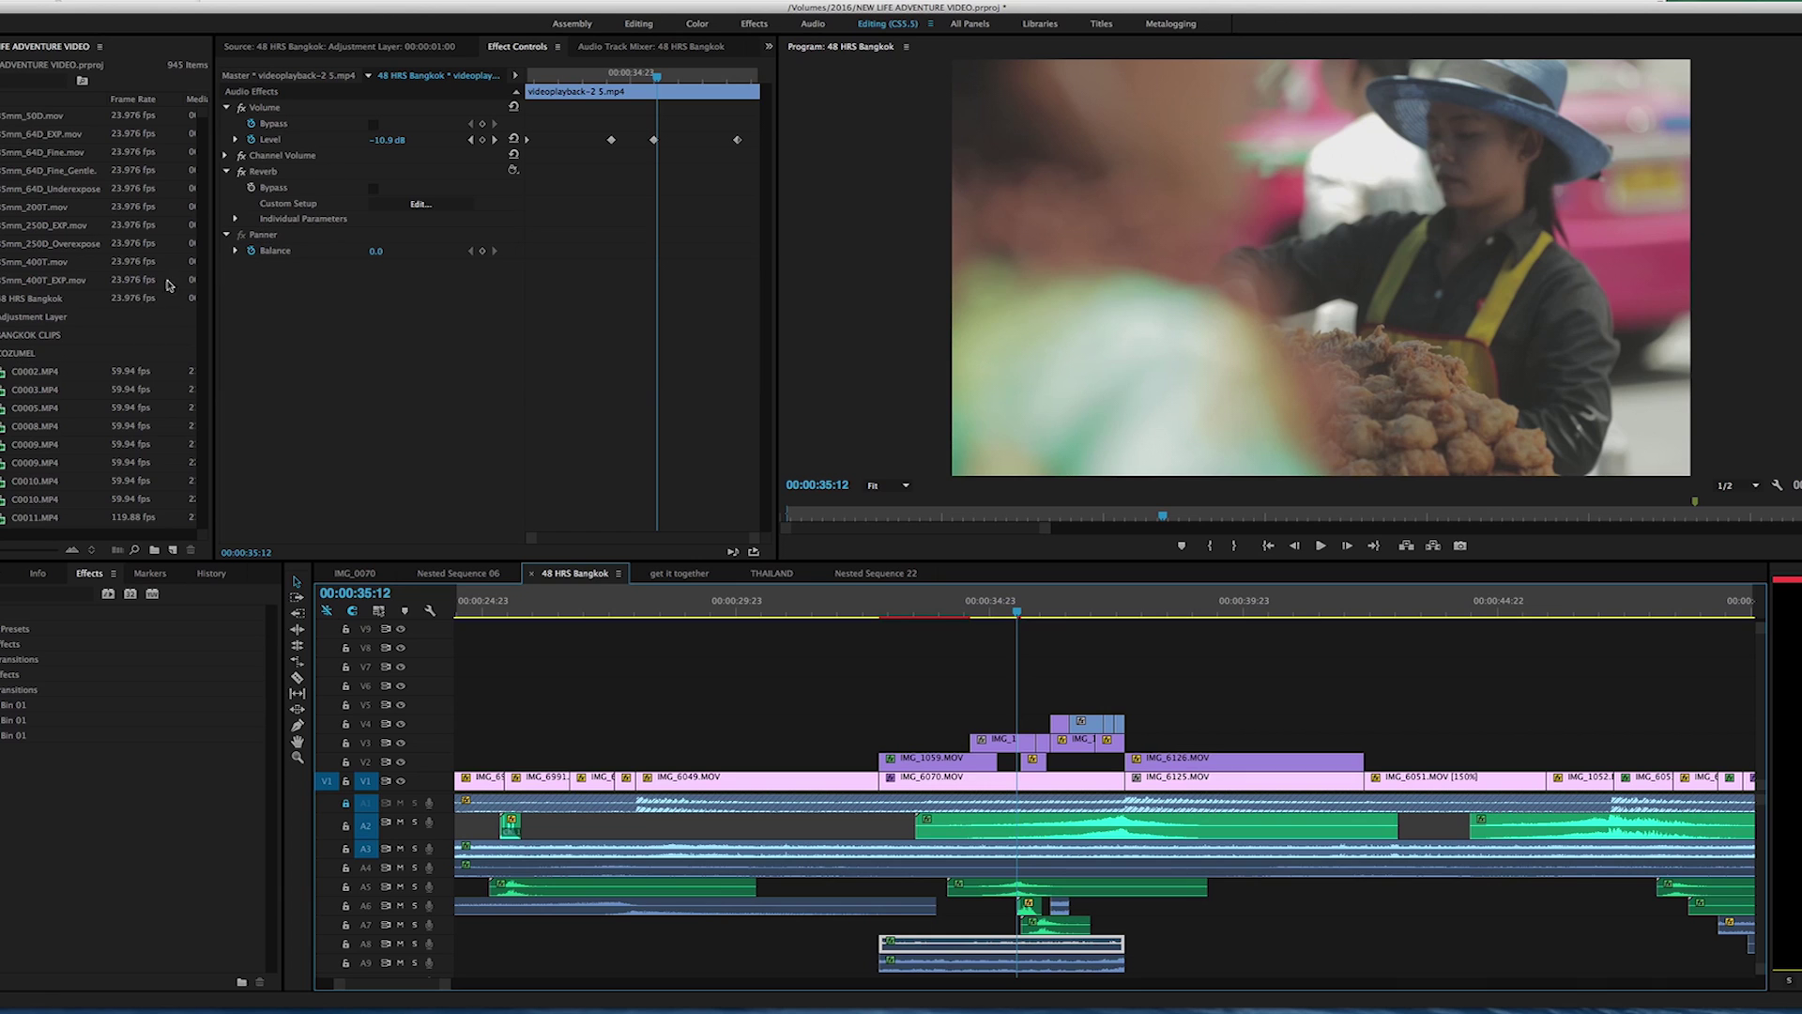
{"action": "left_click", "coordinate": [272, 176]}
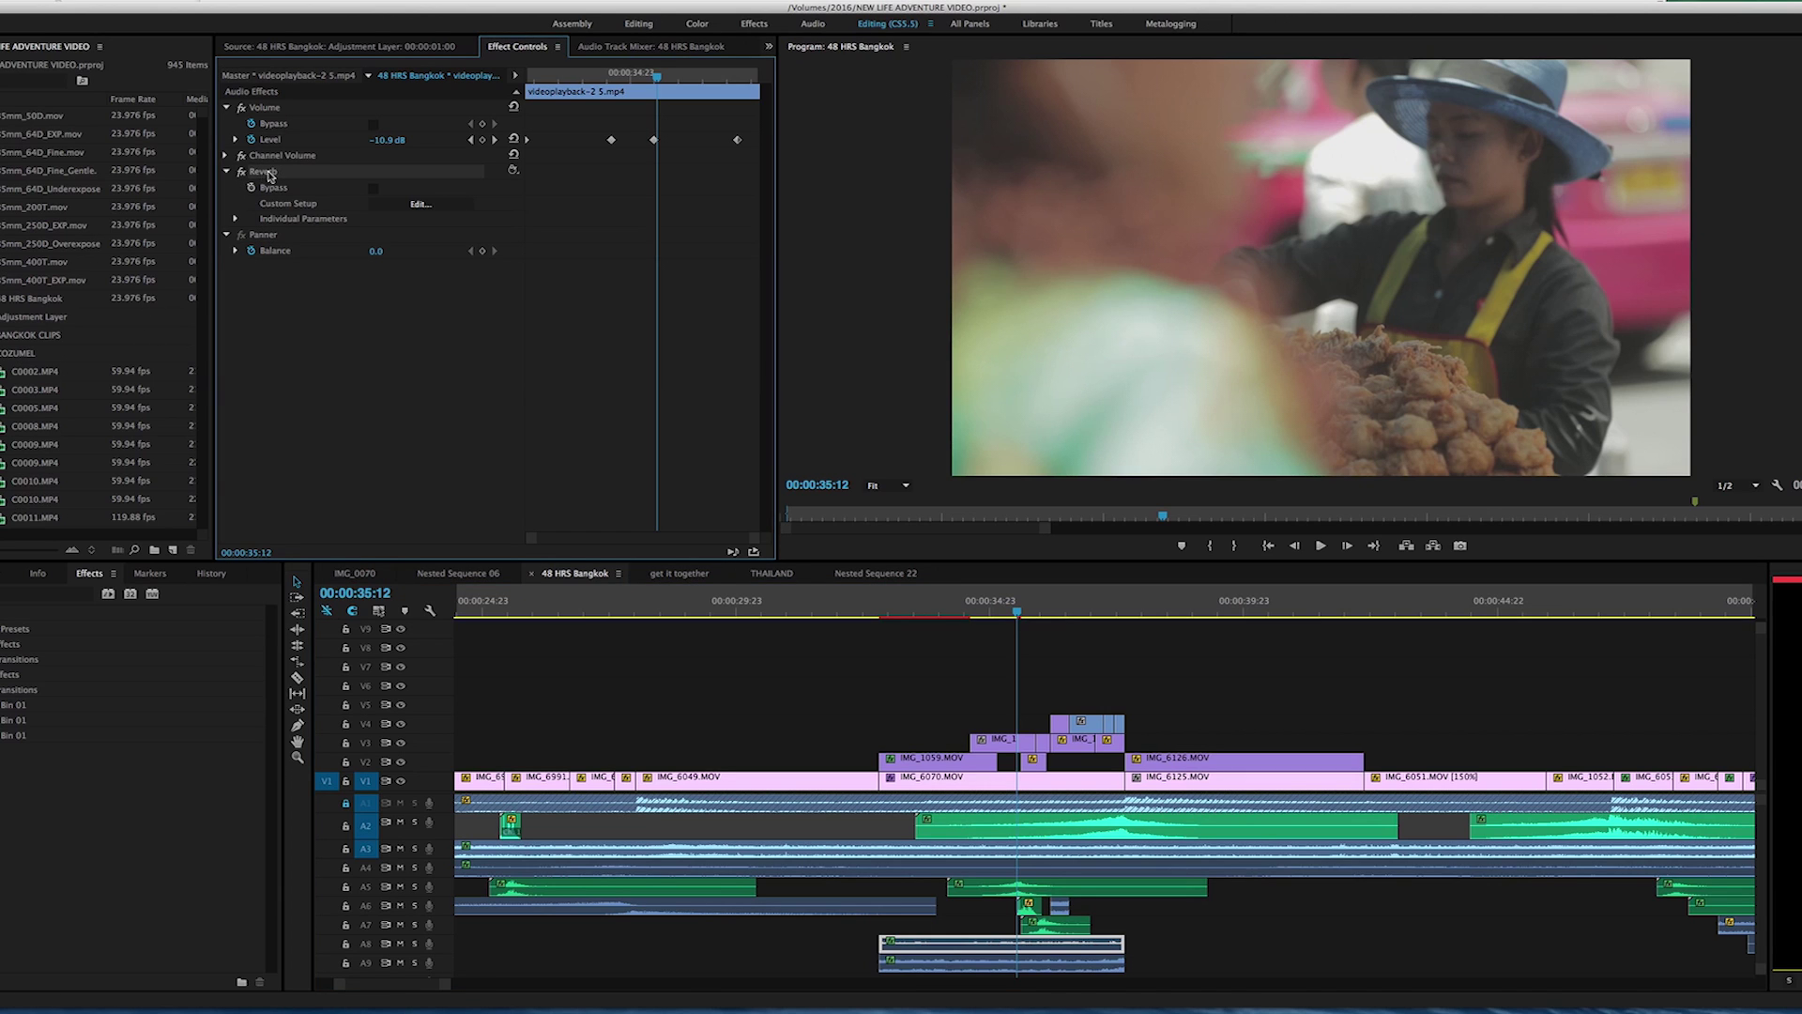
Step: Search the Effects panel for 'reverb' and drag Reverb onto Umbrella Opened 03
{"action": "left_click", "coordinate": [1, 606]}
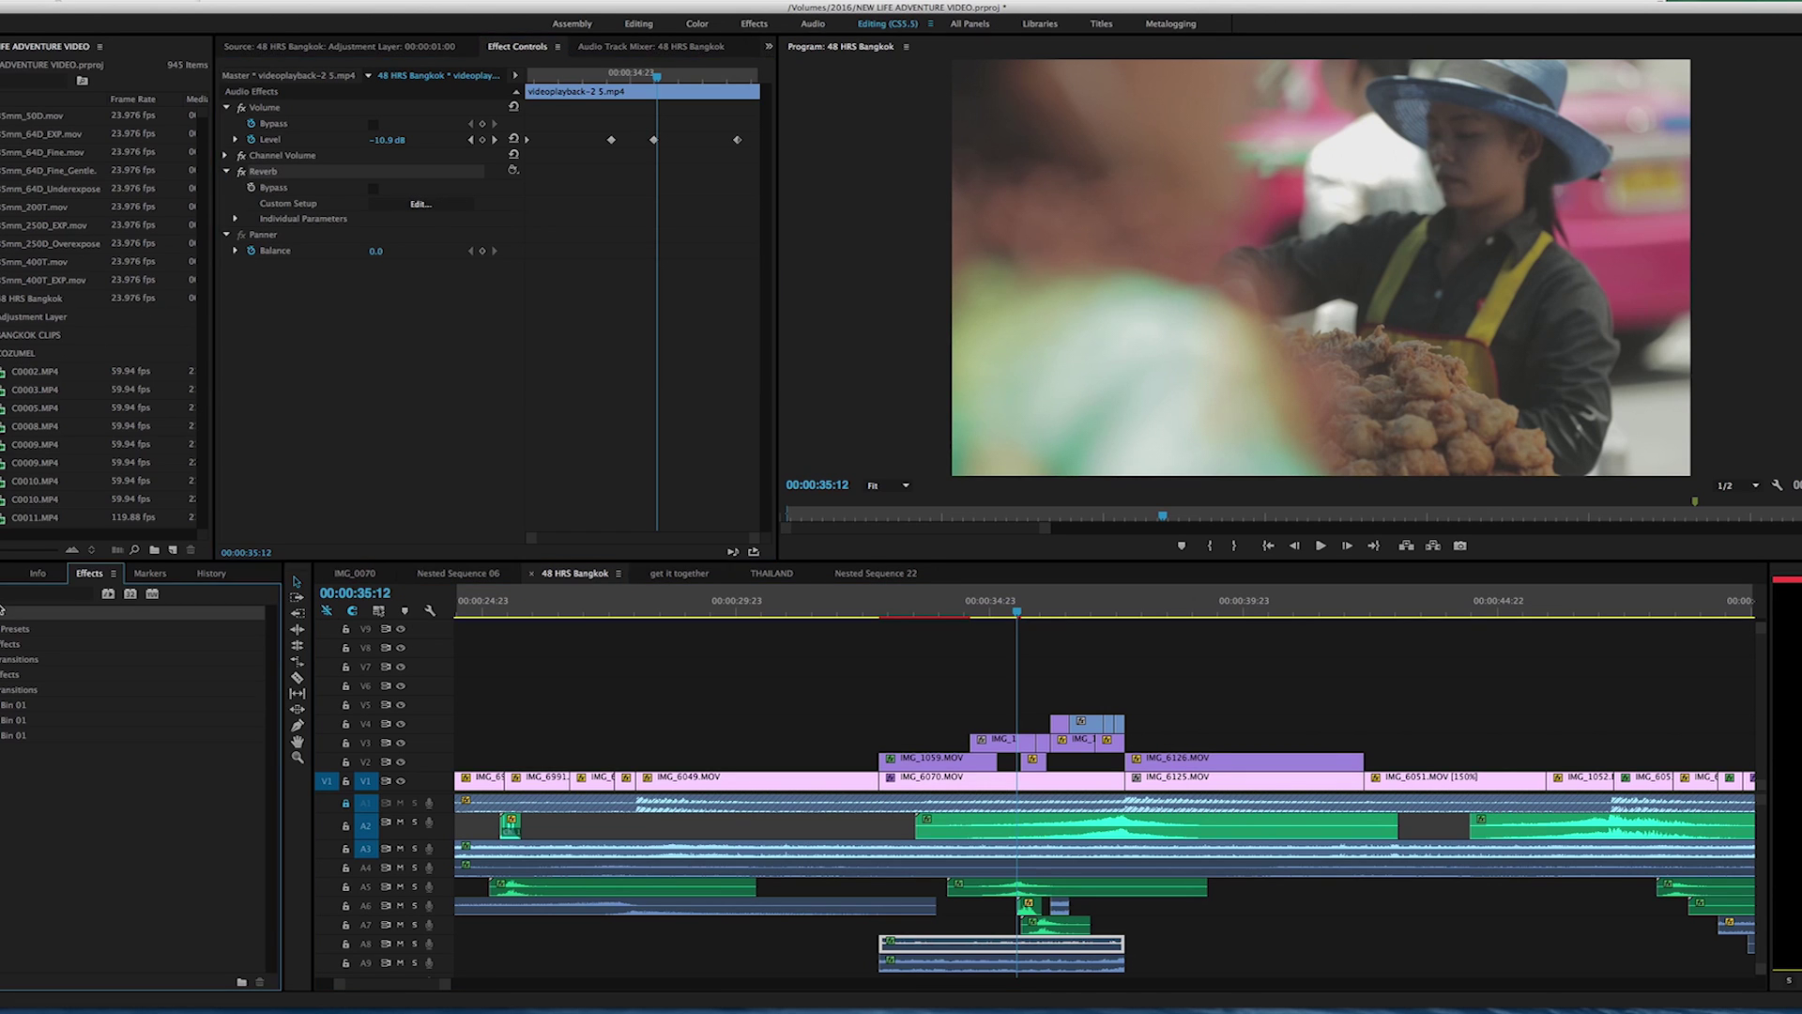
{"action": "type", "text": "reverb"}
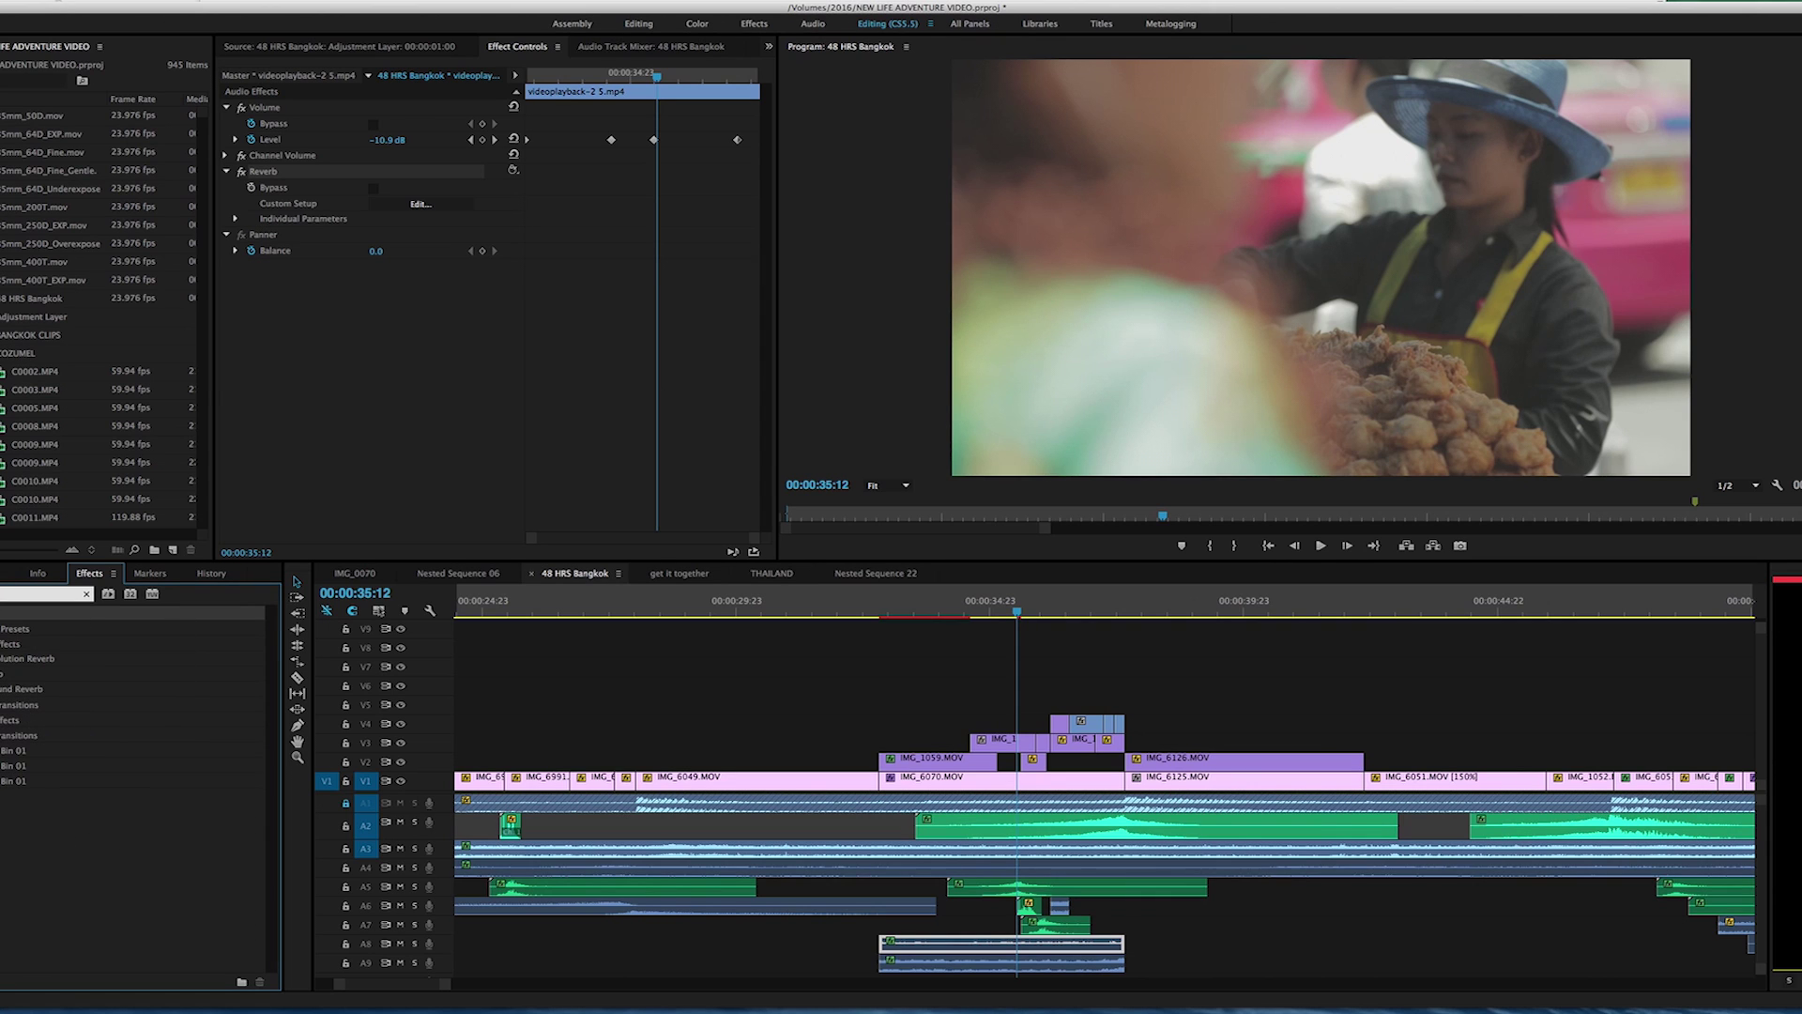
{"action": "left_click_drag", "start_coordinate": [28, 673], "coordinate": [1029, 906]}
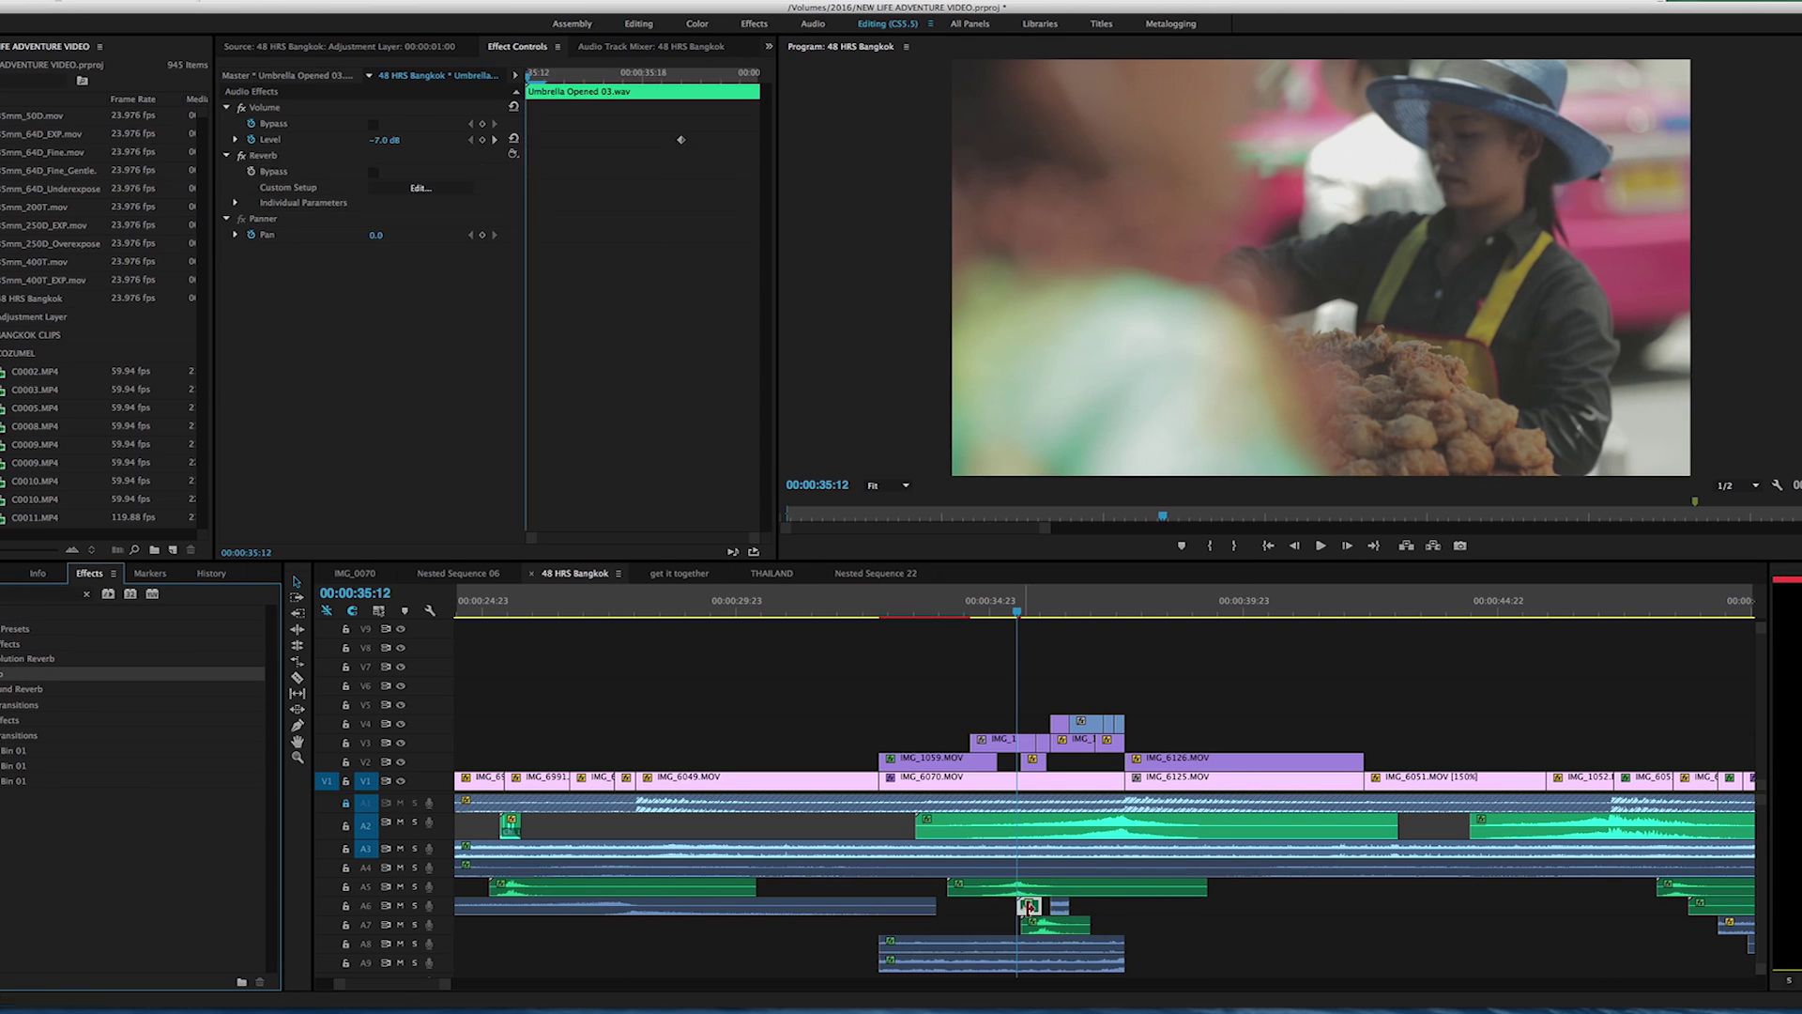
Step: Choose the 'large hall' preset in the Reverb editor for Umbrella Opened 03.wav
{"action": "left_click", "coordinate": [420, 188]}
{"action": "left_click", "coordinate": [906, 379]}
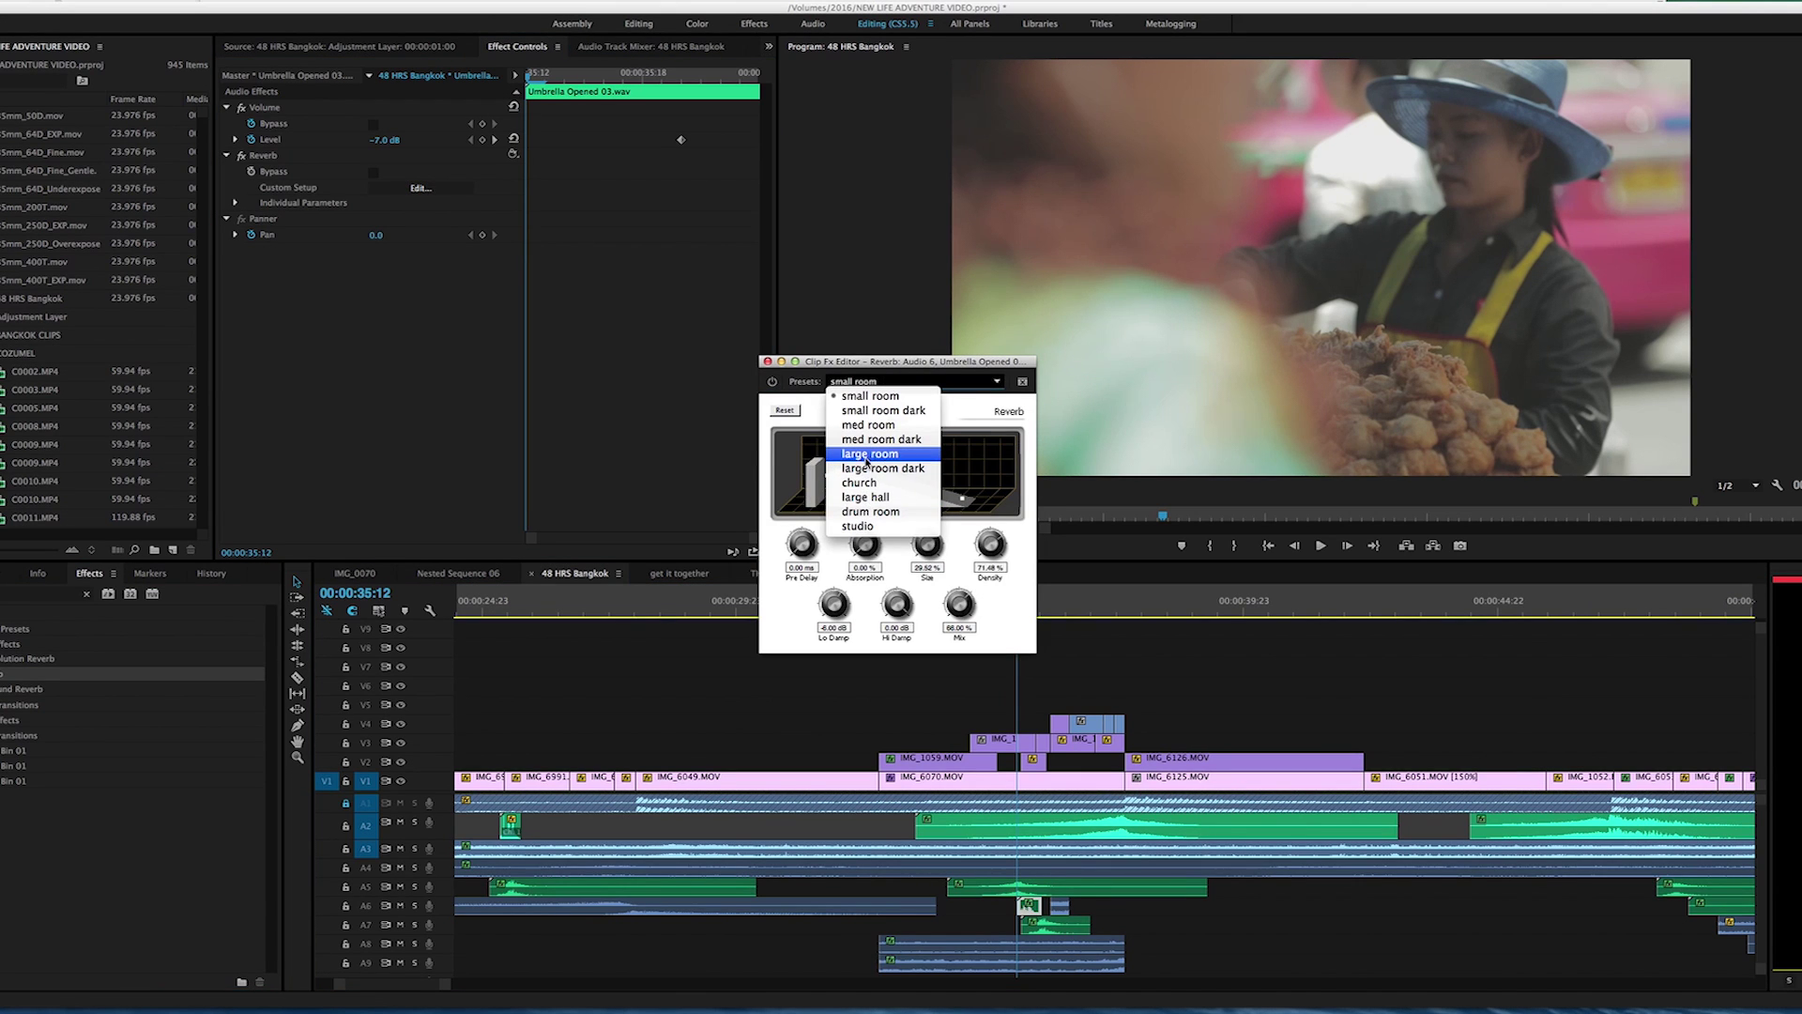
{"action": "left_click", "coordinate": [865, 497]}
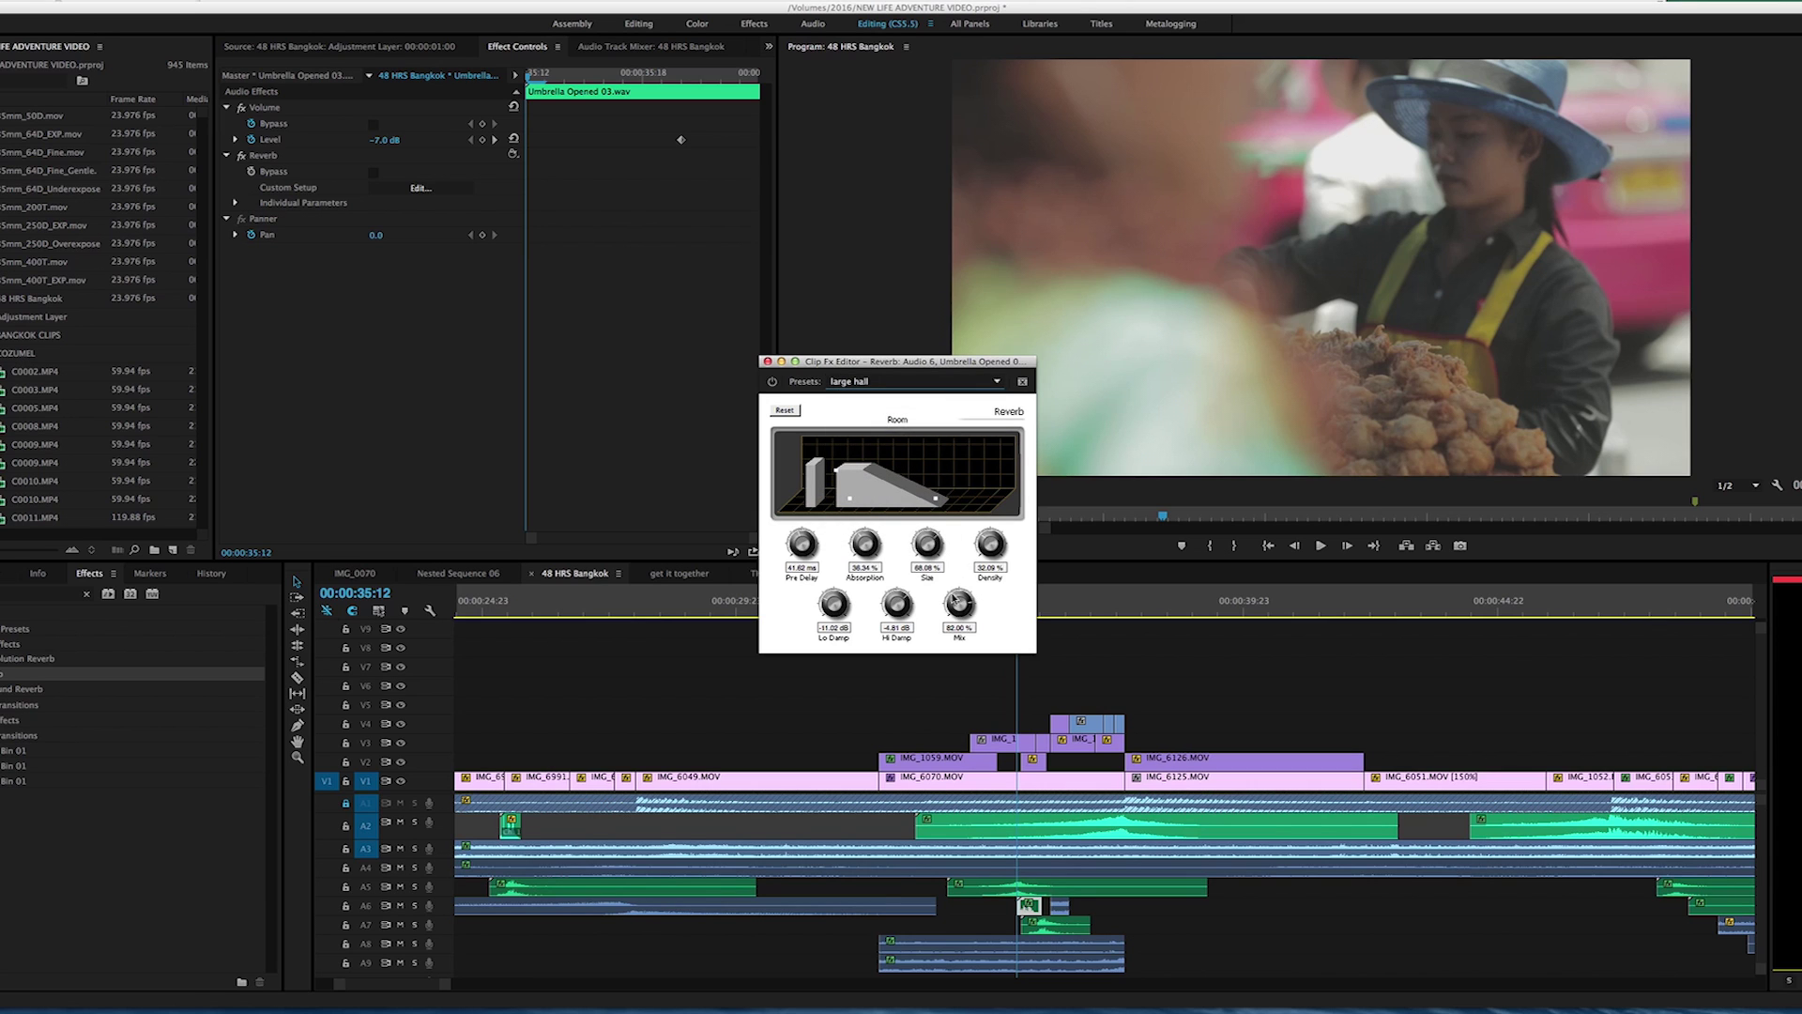
{"action": "left_click", "coordinate": [768, 361]}
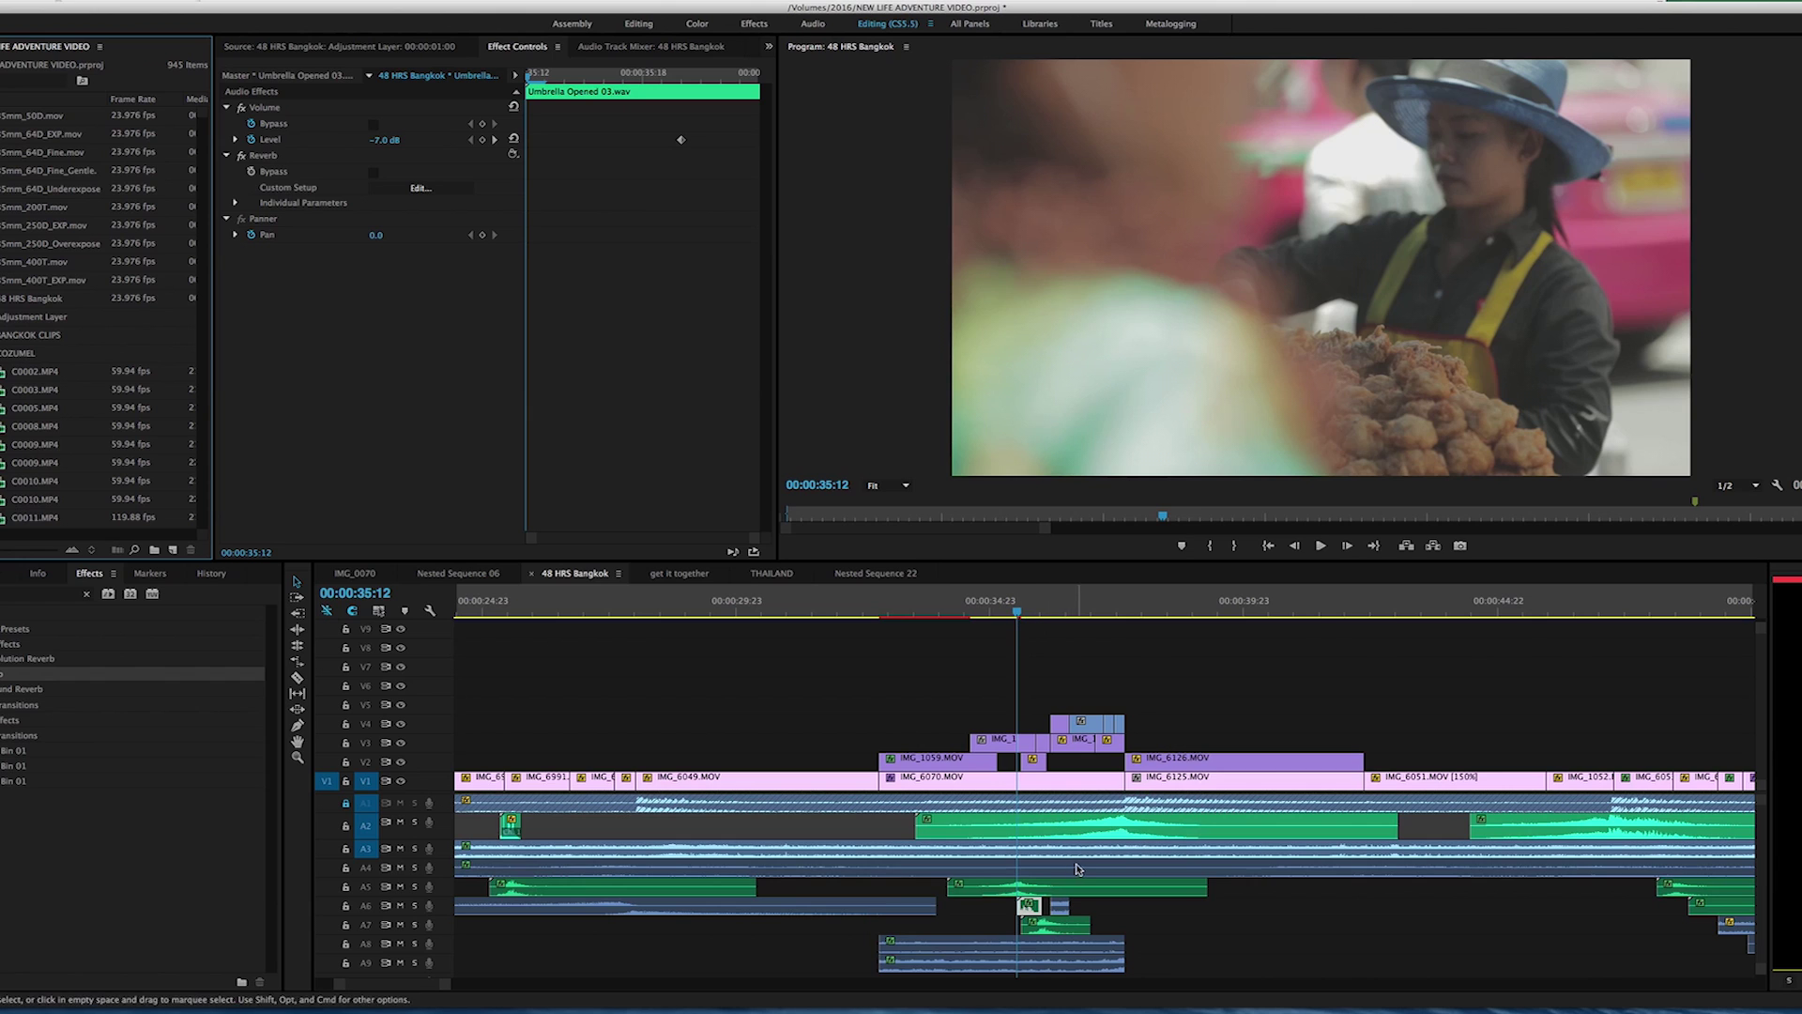
{"action": "left_click", "coordinate": [1029, 918]}
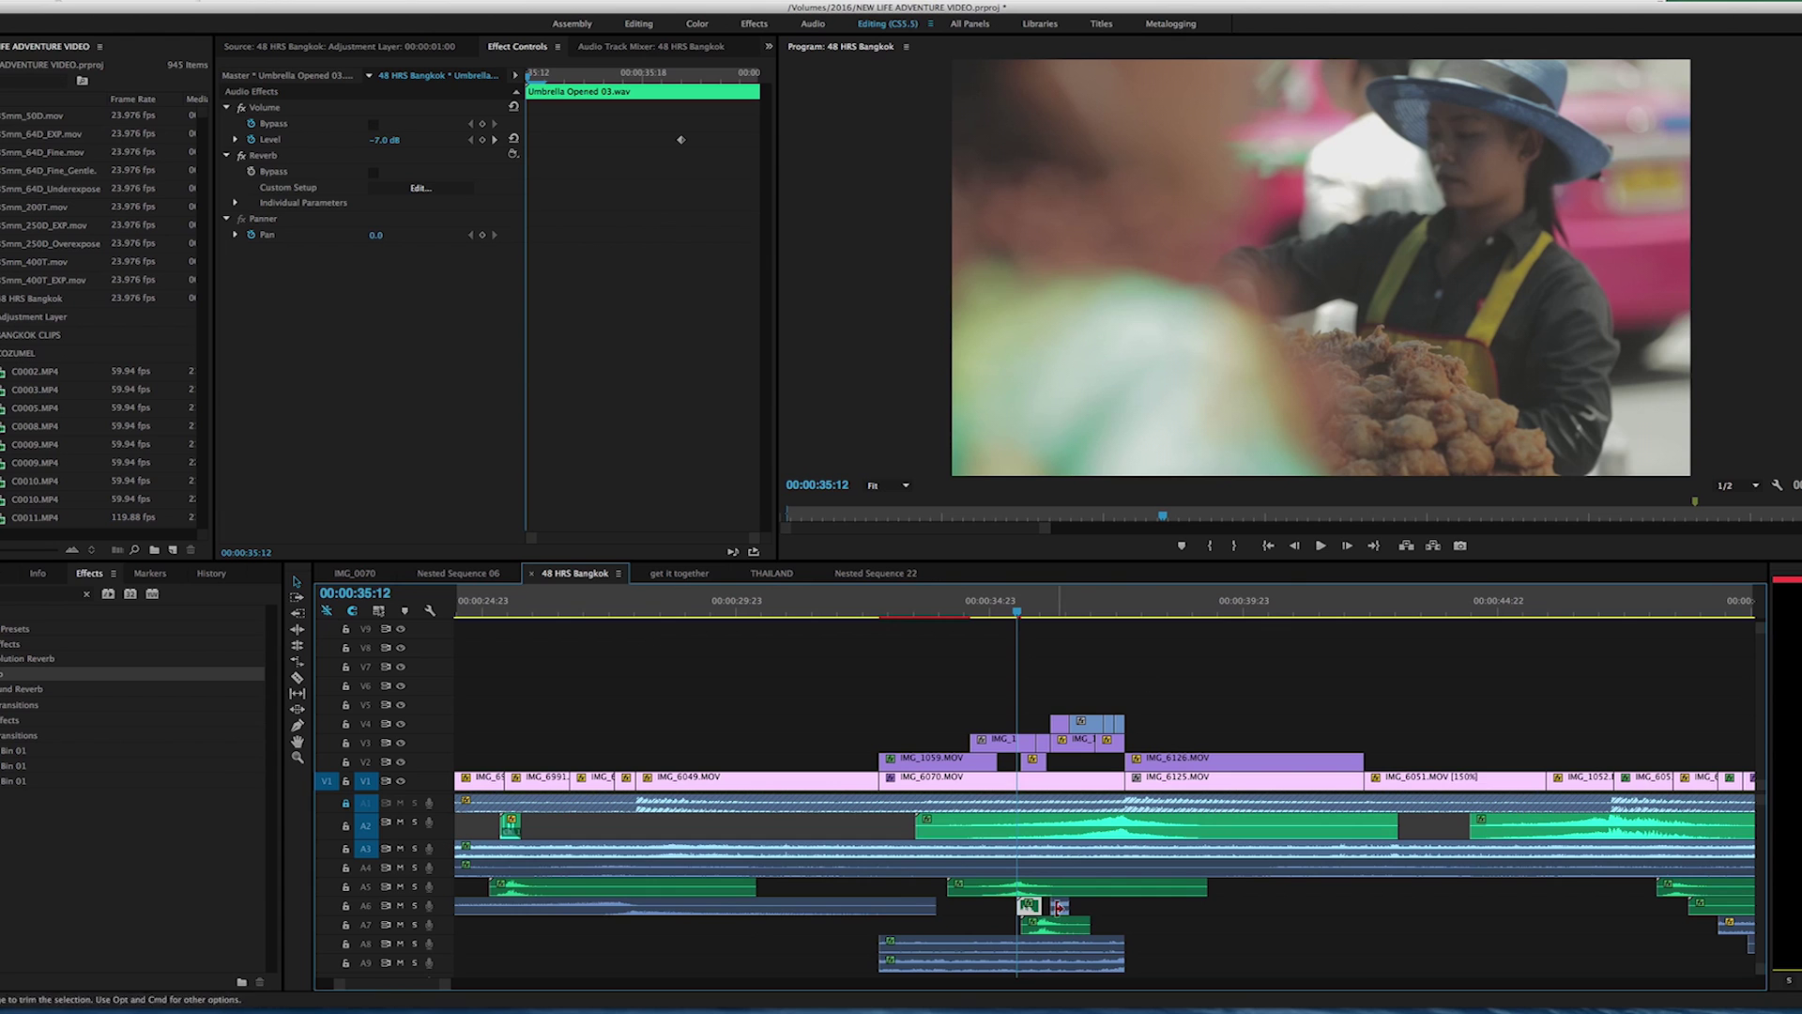
{"action": "left_click_drag", "start_coordinate": [744, 827], "coordinate": [1120, 901]}
{"action": "left_click", "coordinate": [1095, 927]}
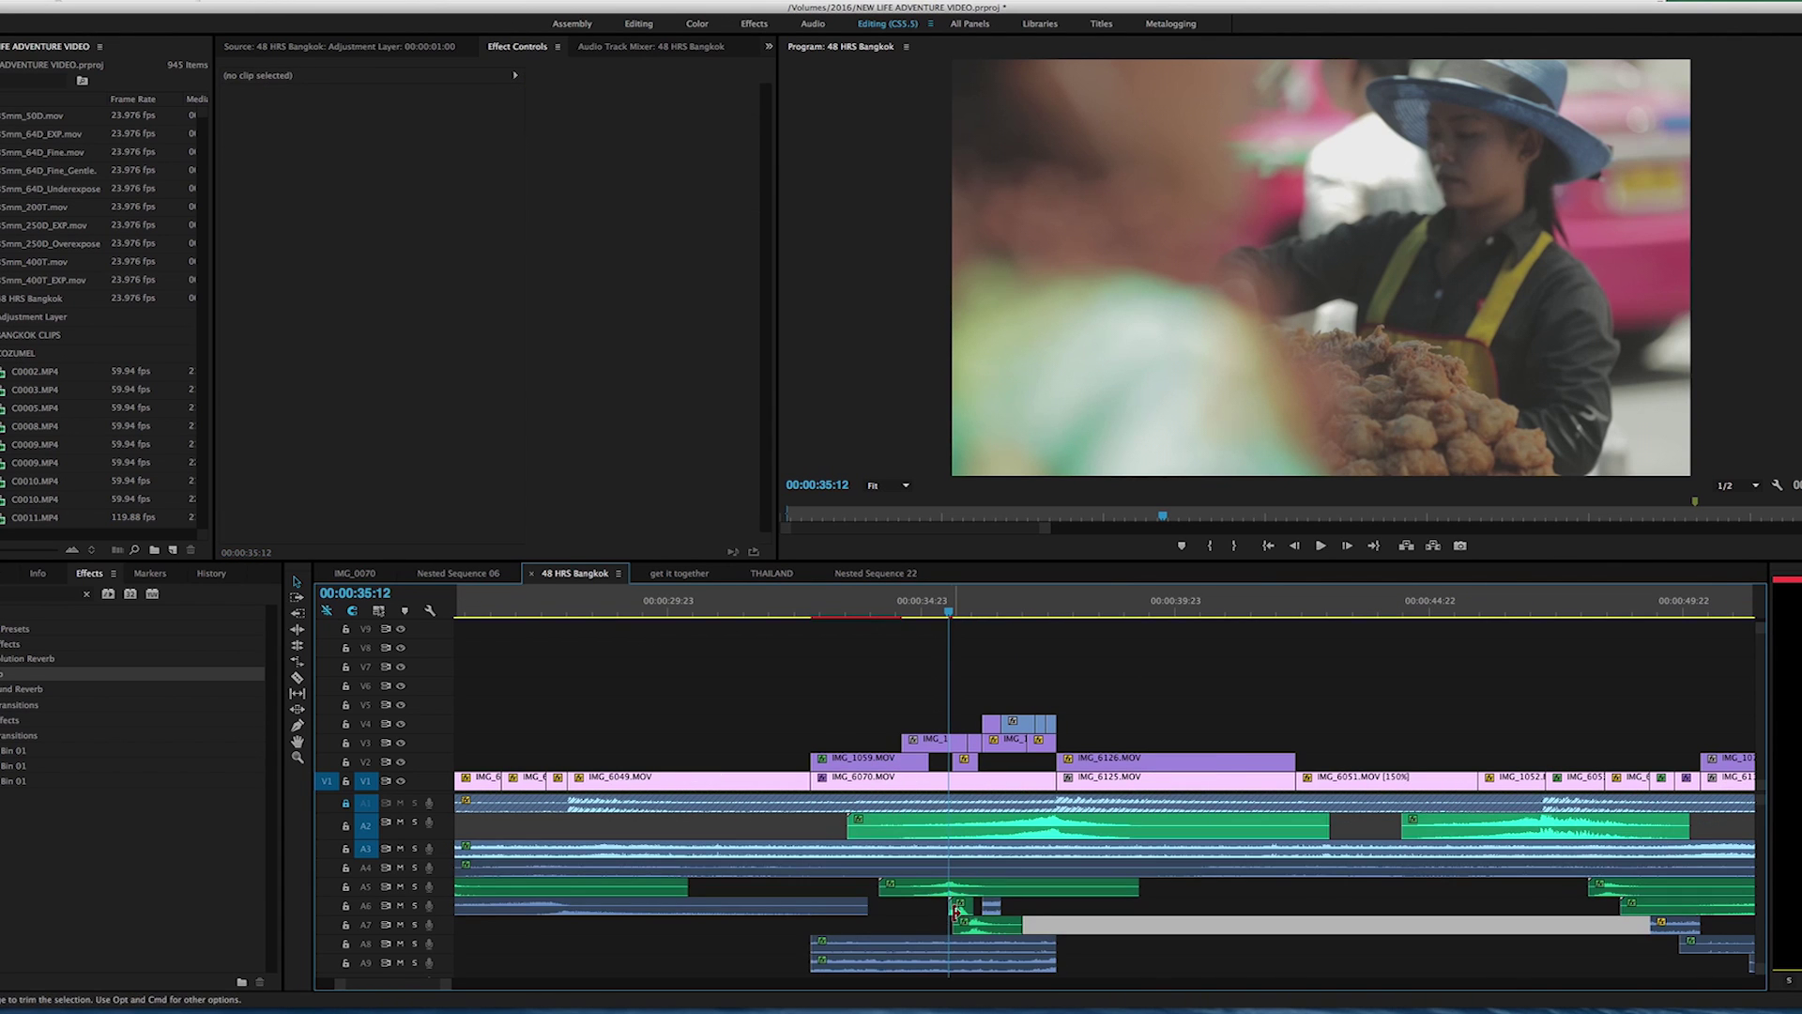
{"action": "left_click", "coordinate": [958, 907]}
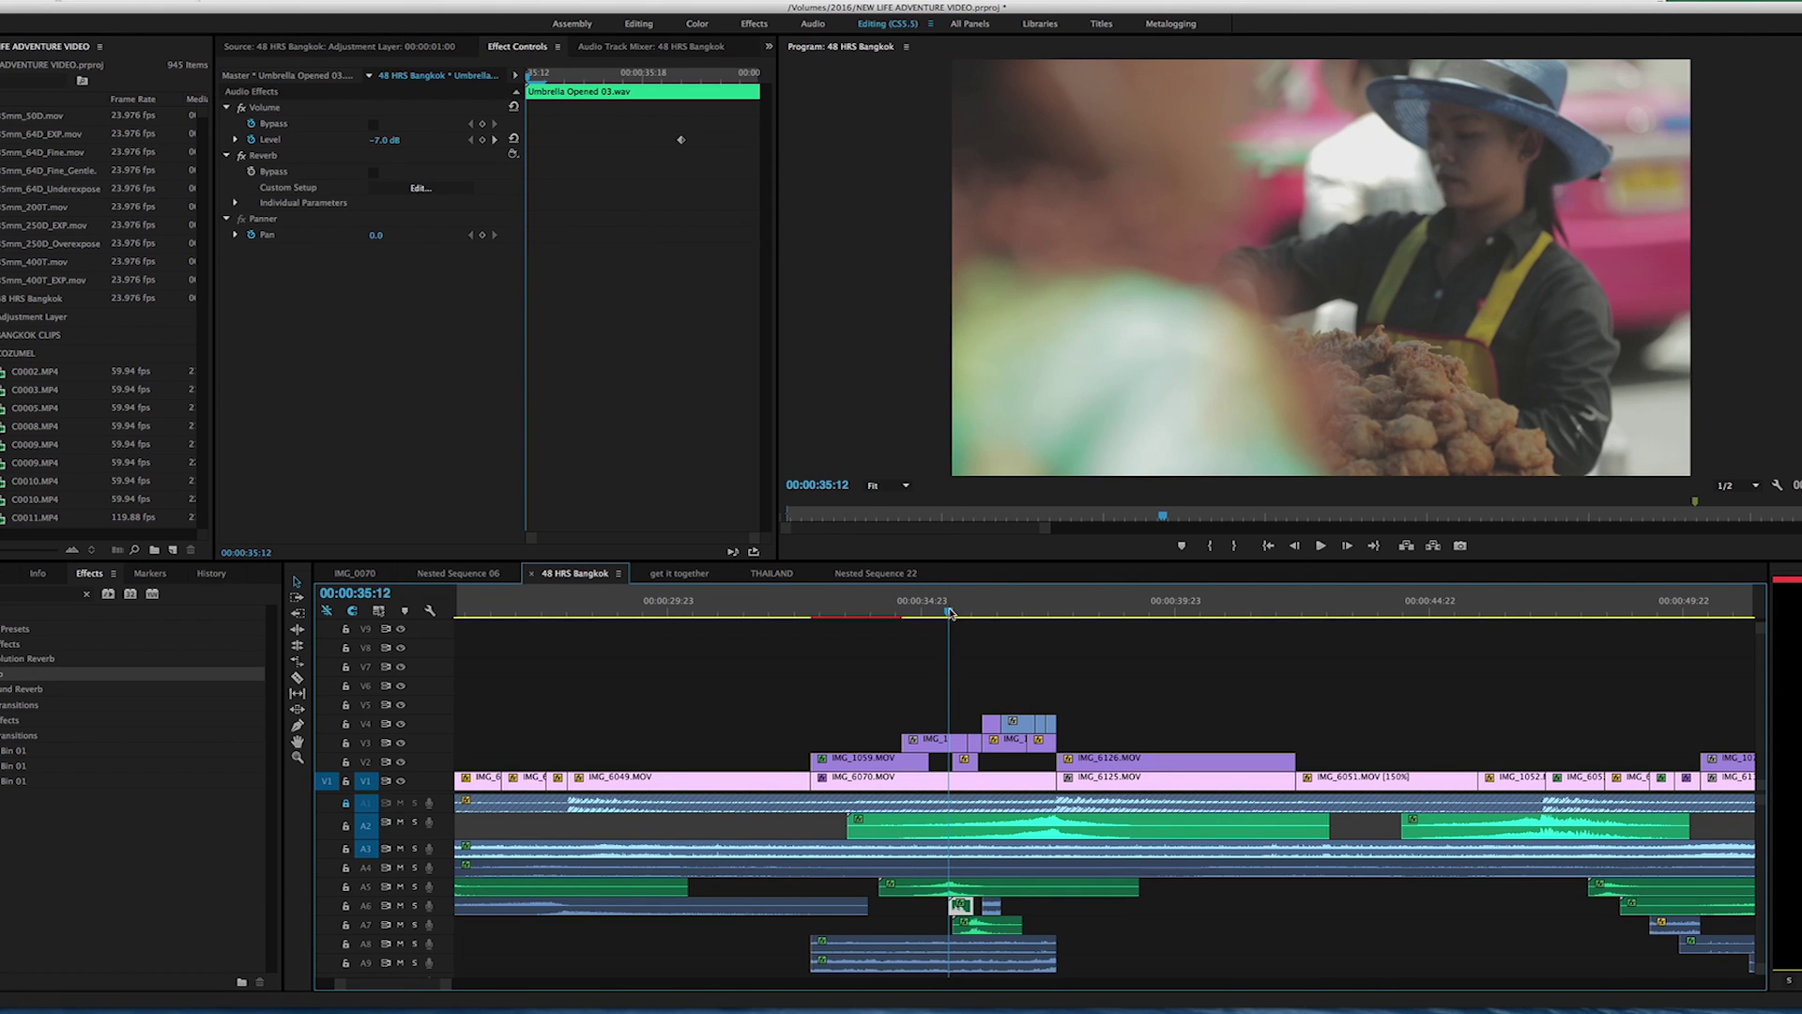
{"action": "left_click_drag", "start_coordinate": [950, 612], "coordinate": [948, 612]}
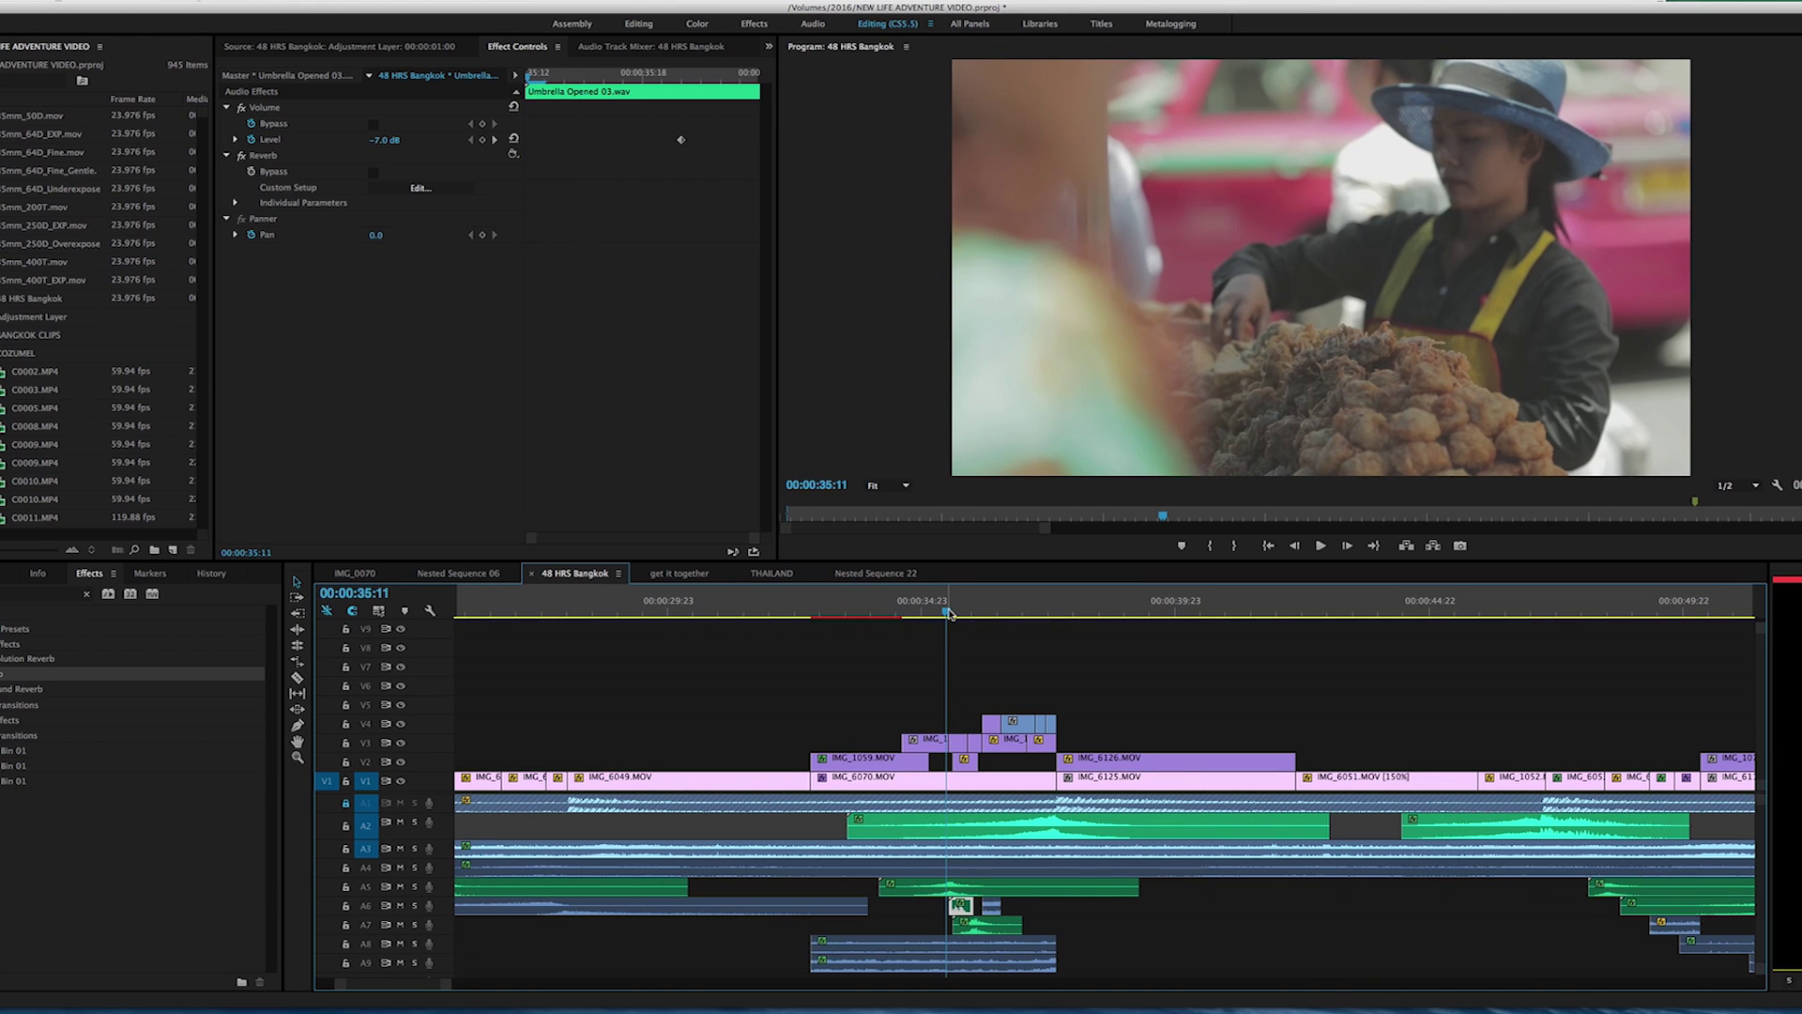
{"action": "left_click_drag", "start_coordinate": [948, 613], "coordinate": [957, 614]}
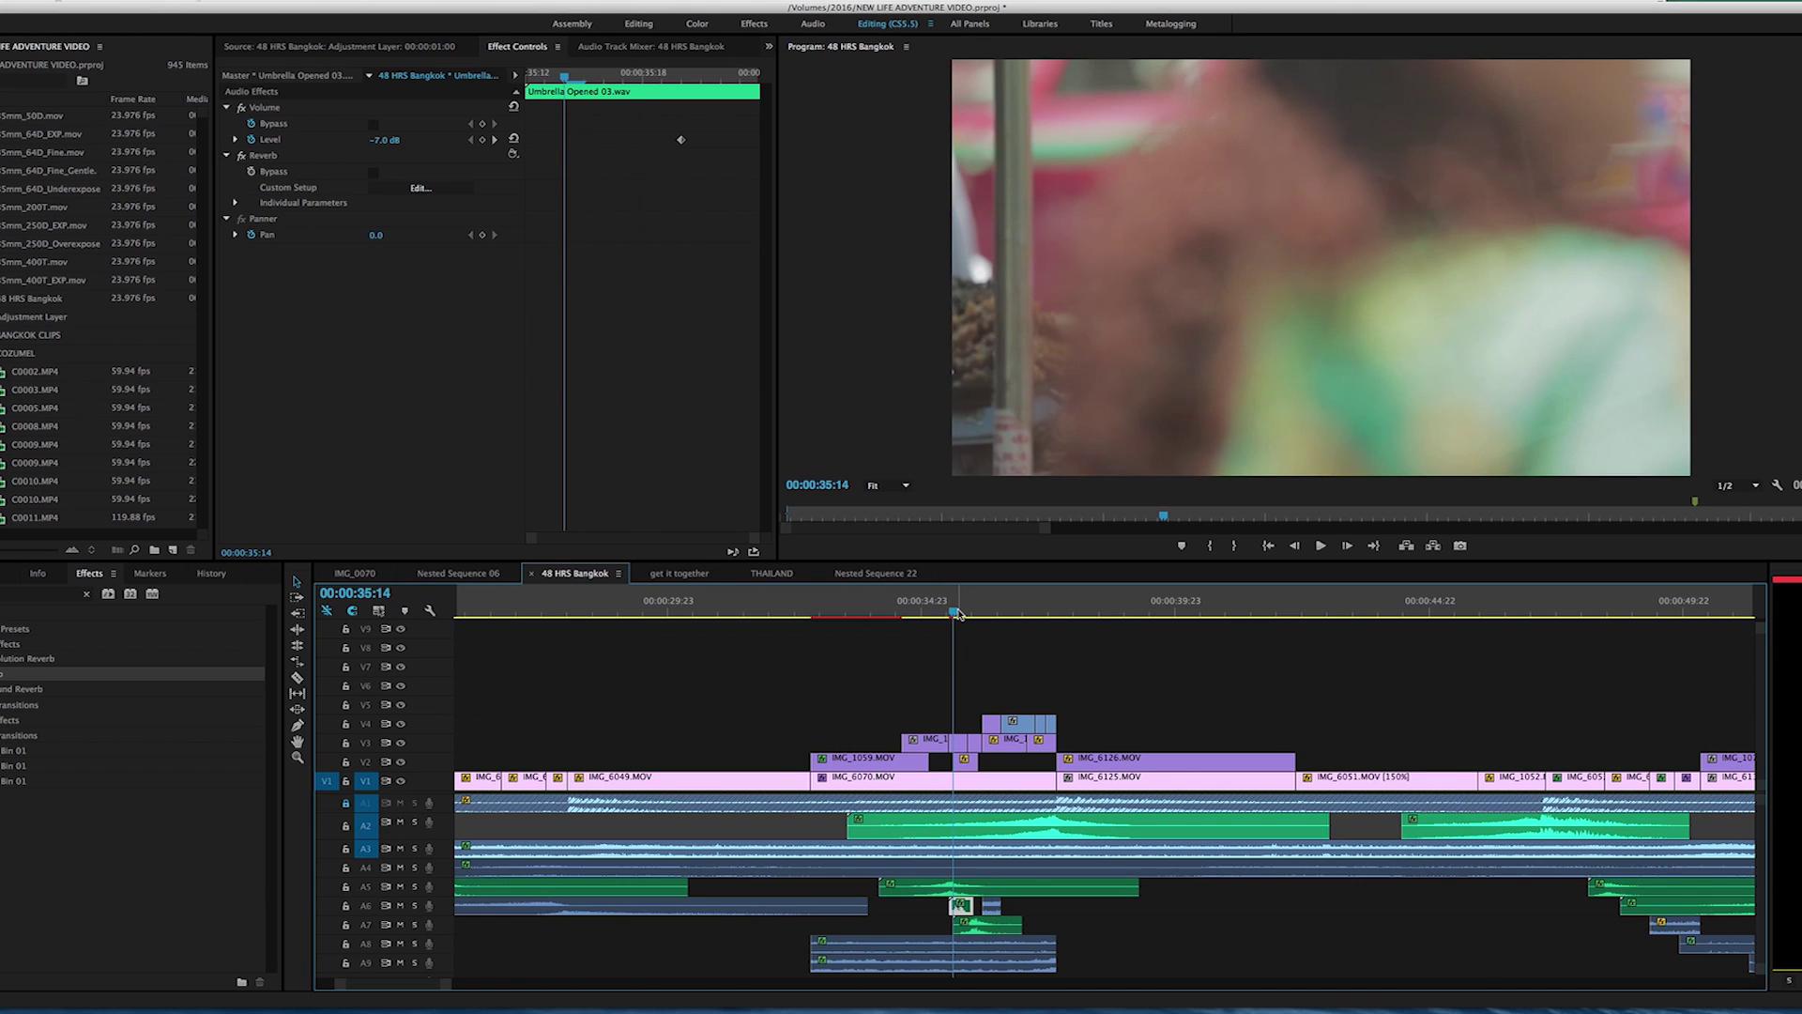
{"action": "left_click_drag", "start_coordinate": [958, 612], "coordinate": [962, 612]}
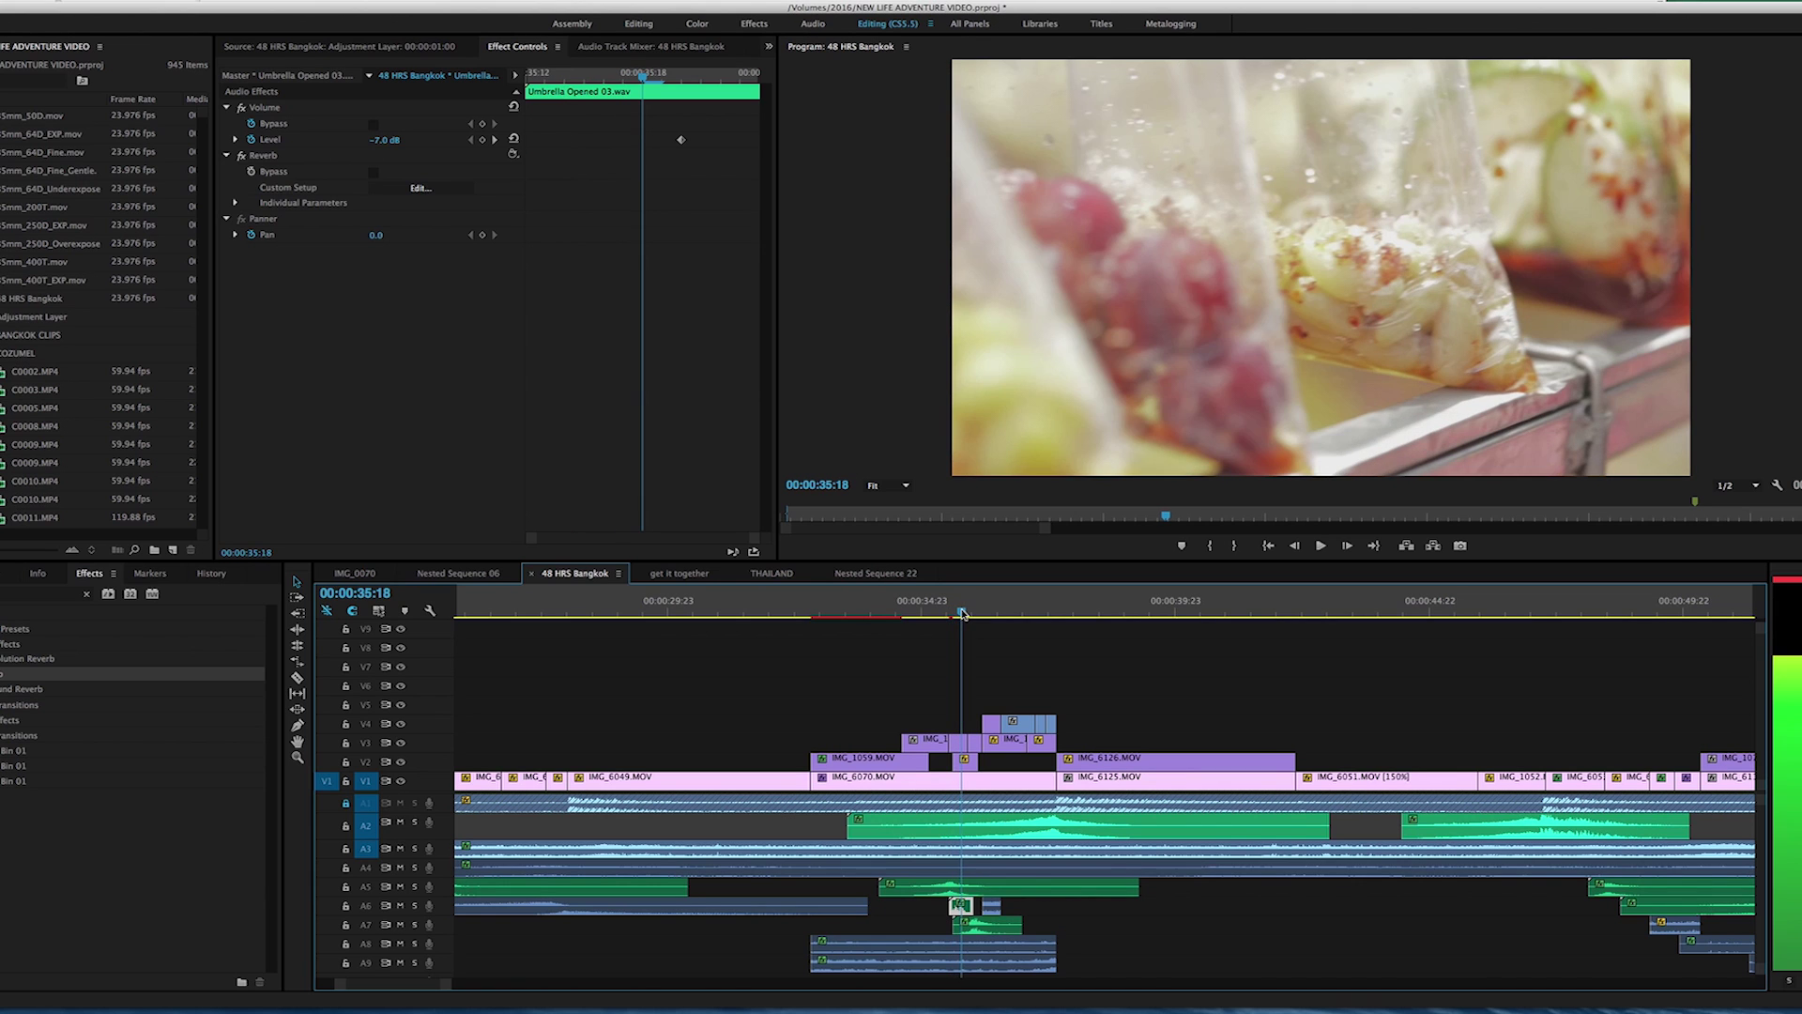
{"action": "left_click", "coordinate": [978, 926]}
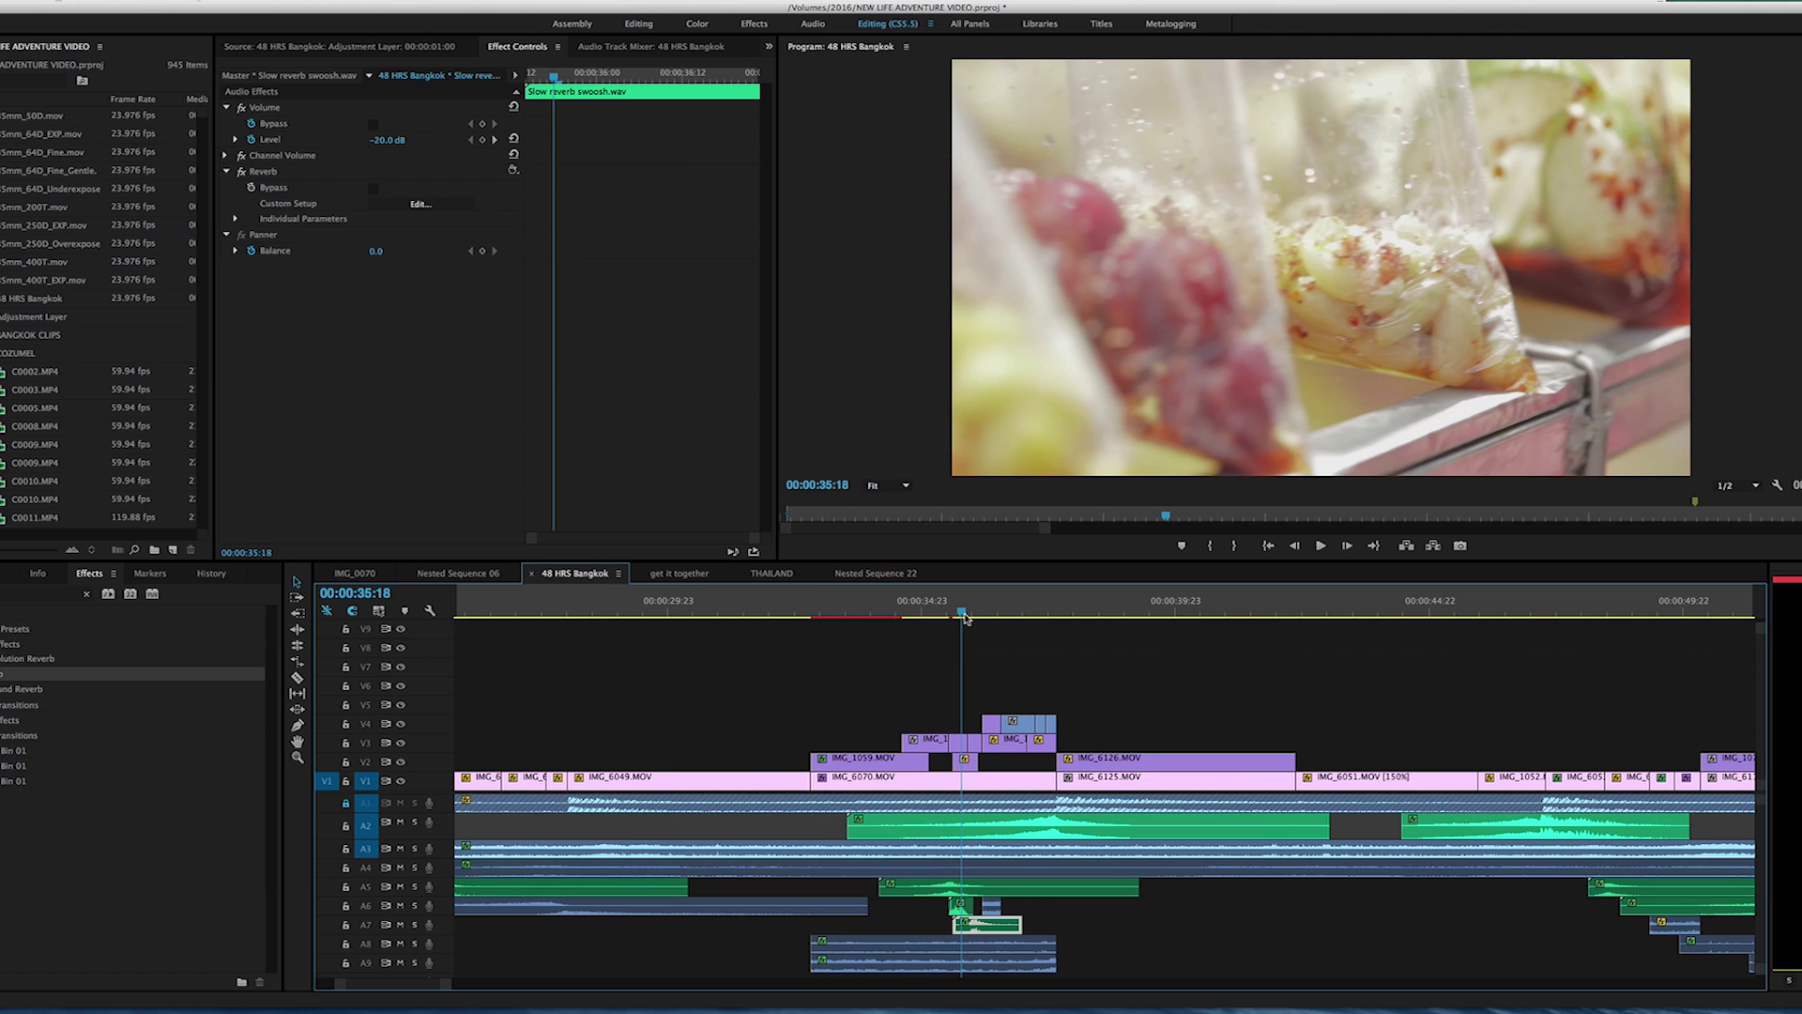
{"action": "left_click_drag", "start_coordinate": [966, 615], "coordinate": [976, 617]}
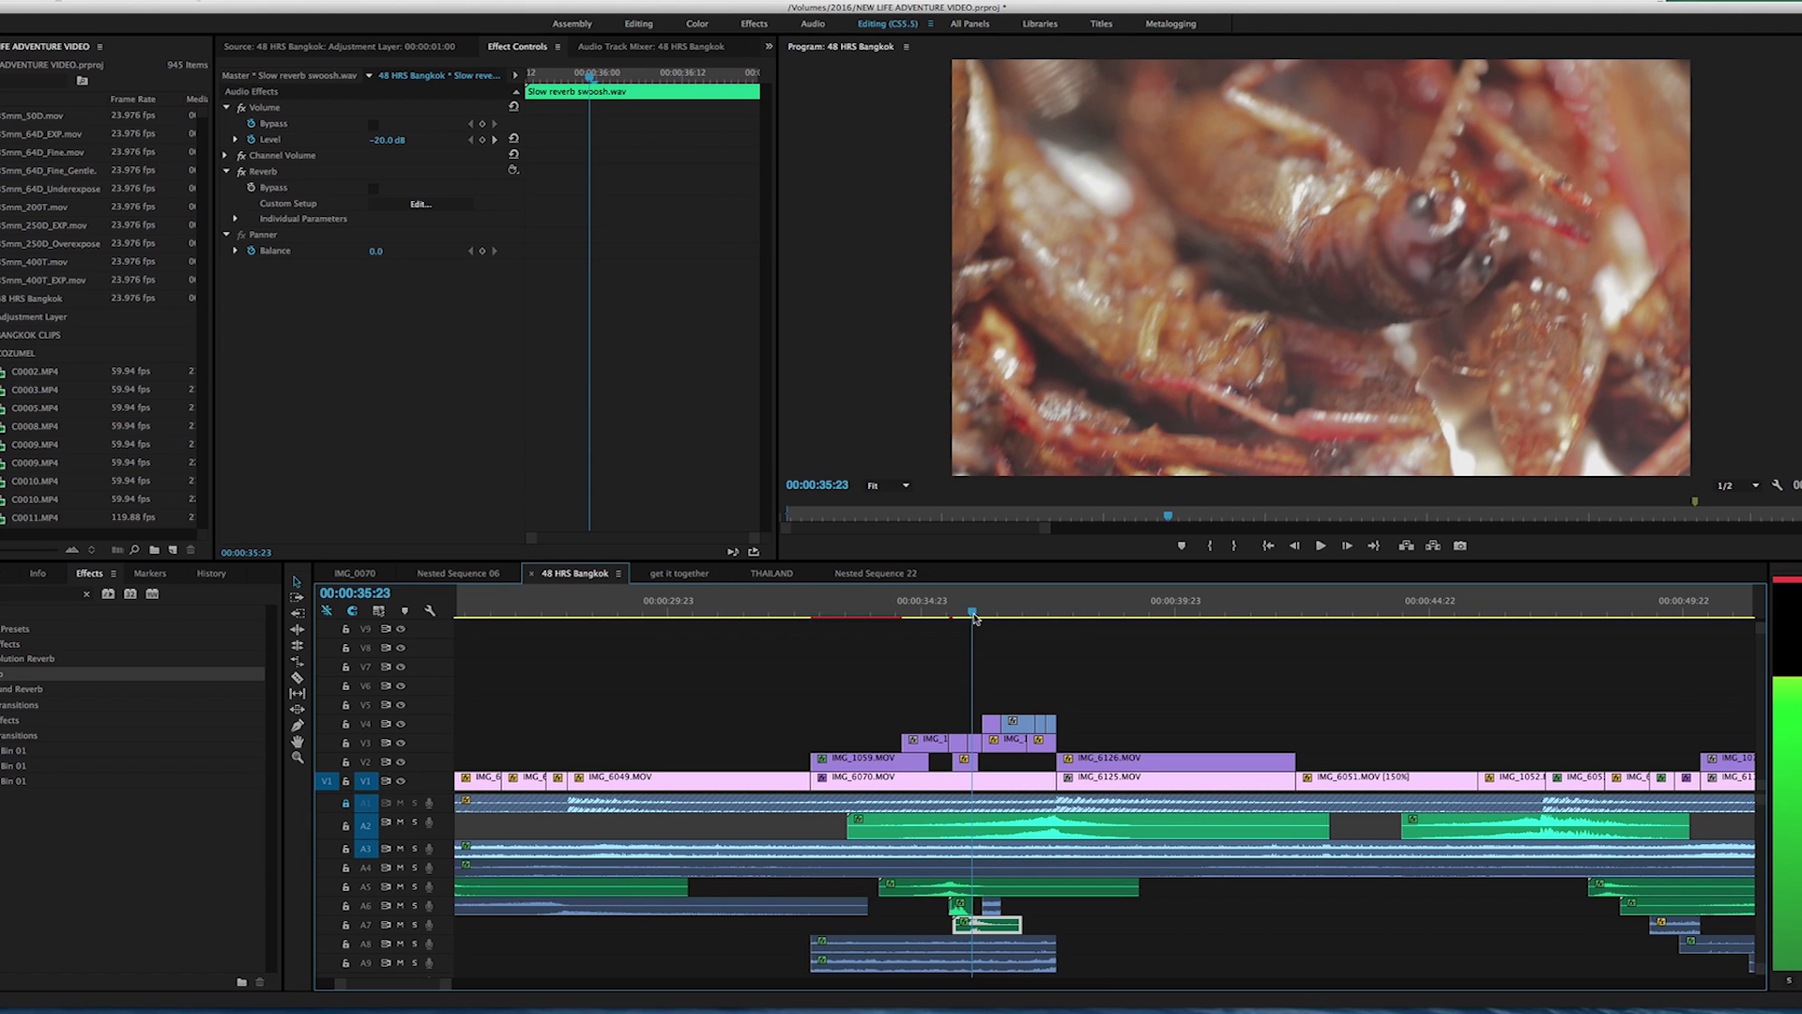
{"action": "left_click_drag", "start_coordinate": [974, 616], "coordinate": [962, 618]}
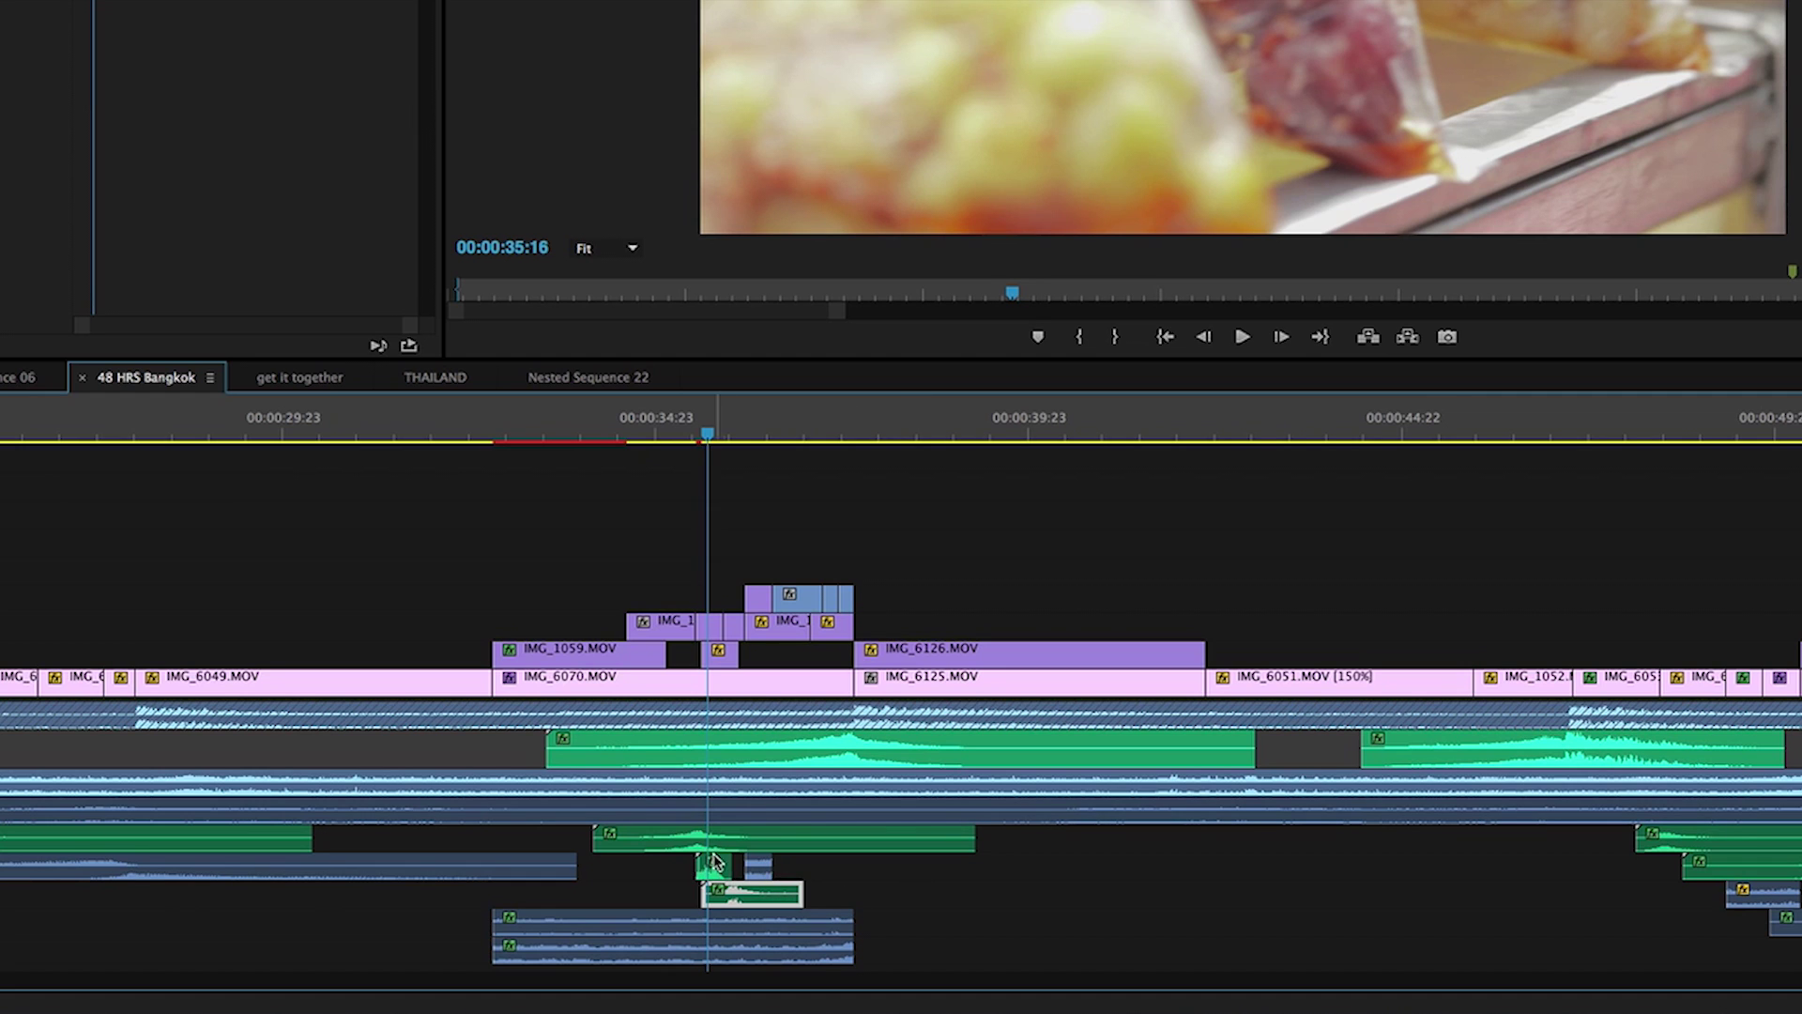
Step: Select the long green audio clip, then open a new Finder window showing All My Files
{"action": "left_click", "coordinate": [691, 847]}
{"action": "scroll", "coordinate": [814, 878], "scroll_direction": "down", "scroll_amount": 2}
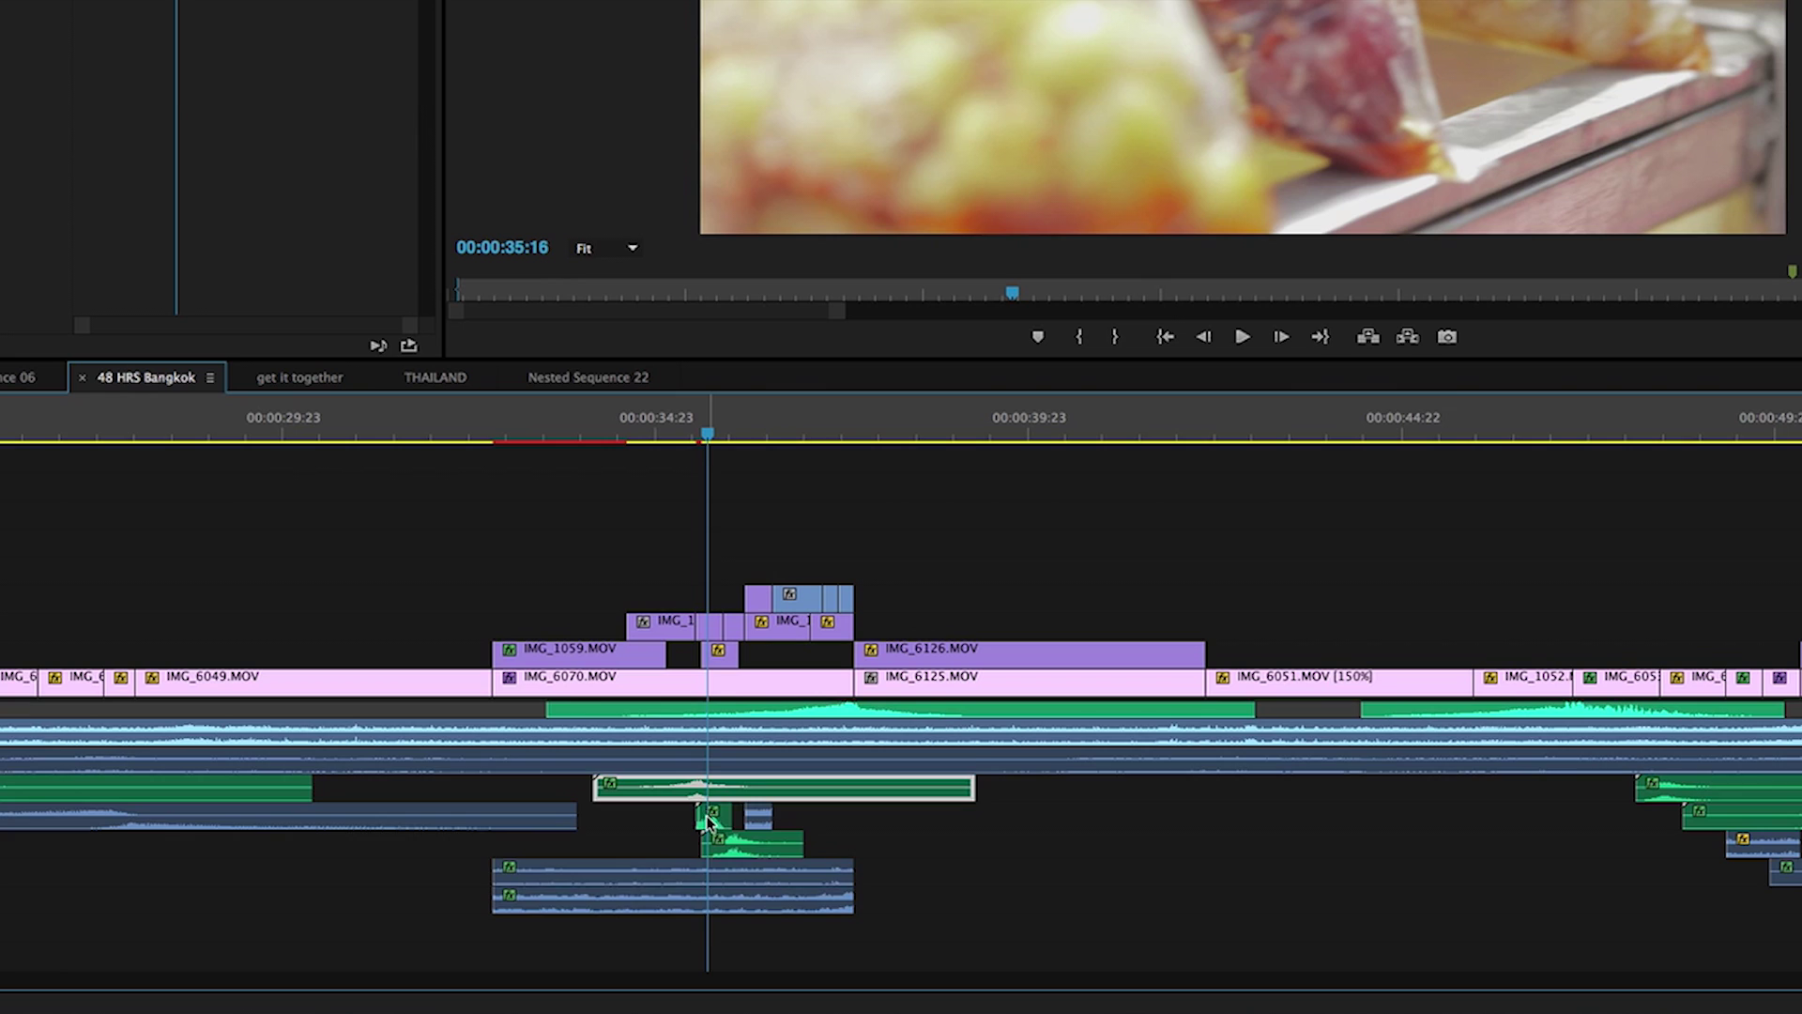
{"action": "scroll", "coordinate": [709, 824], "scroll_direction": "up", "scroll_amount": 1}
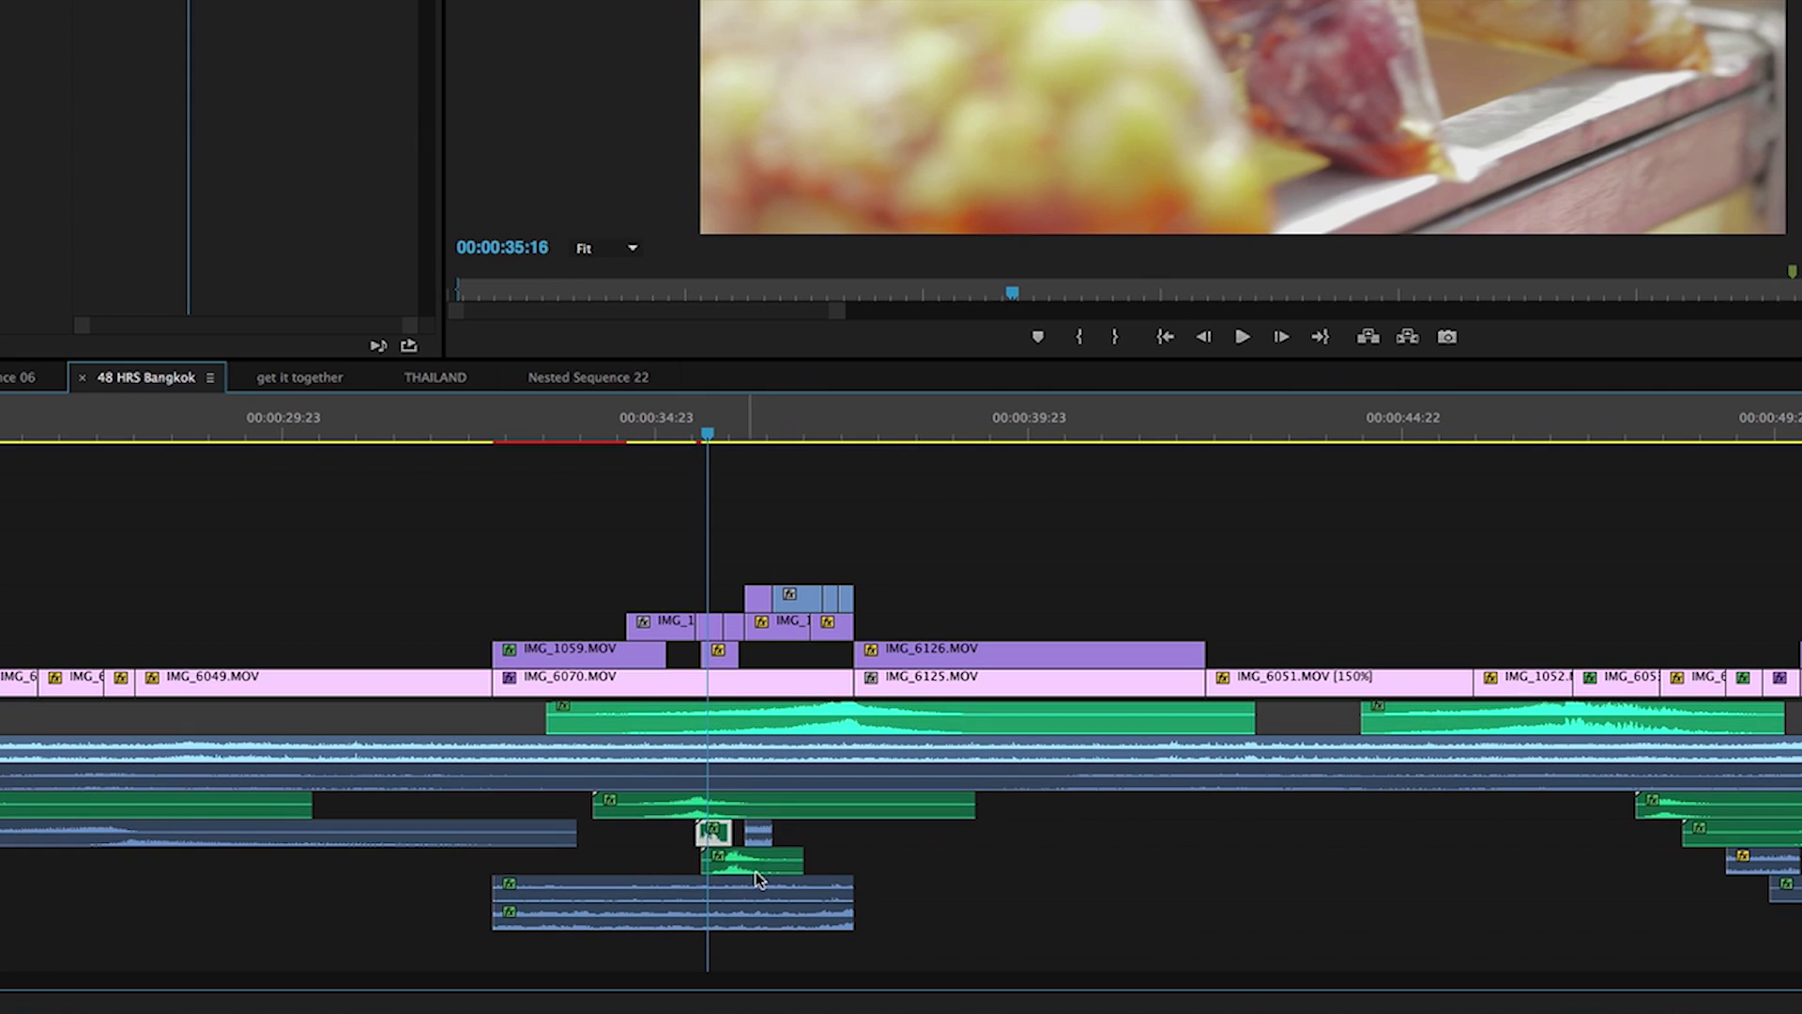
{"action": "left_click", "coordinate": [714, 835]}
{"action": "left_click", "coordinate": [765, 810]}
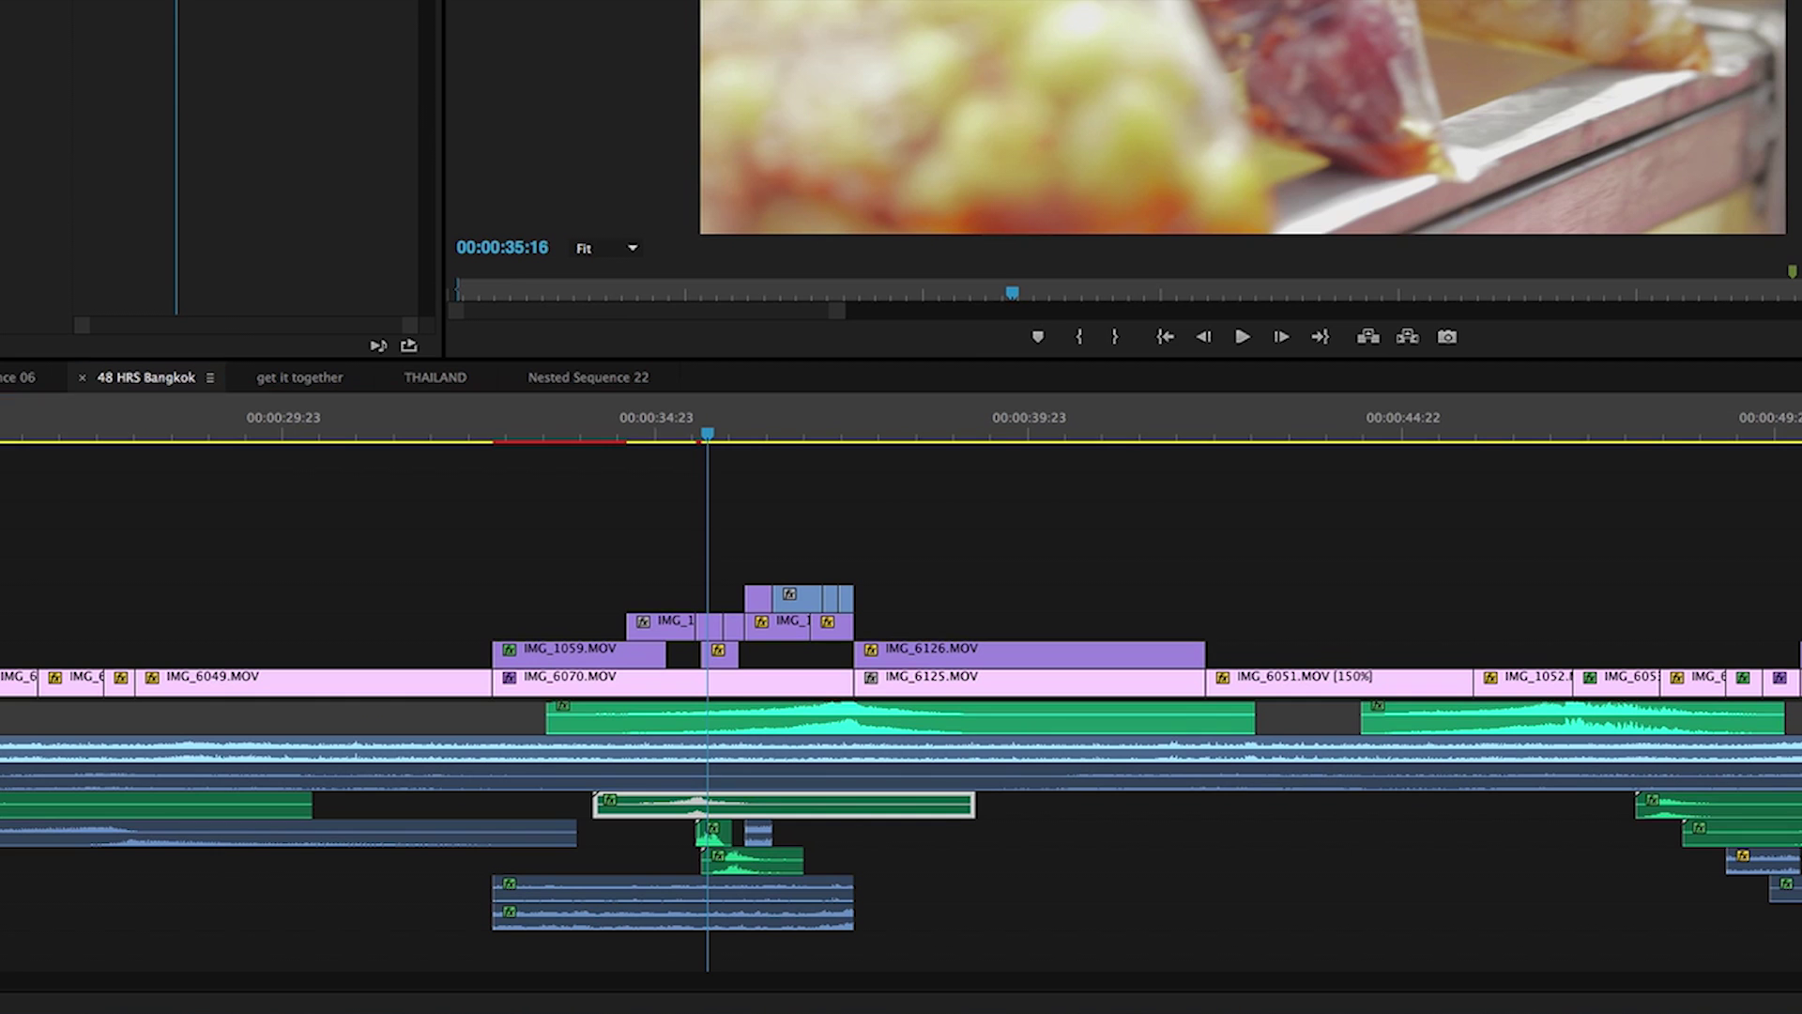
{"action": "key", "text": "super+Tab"}
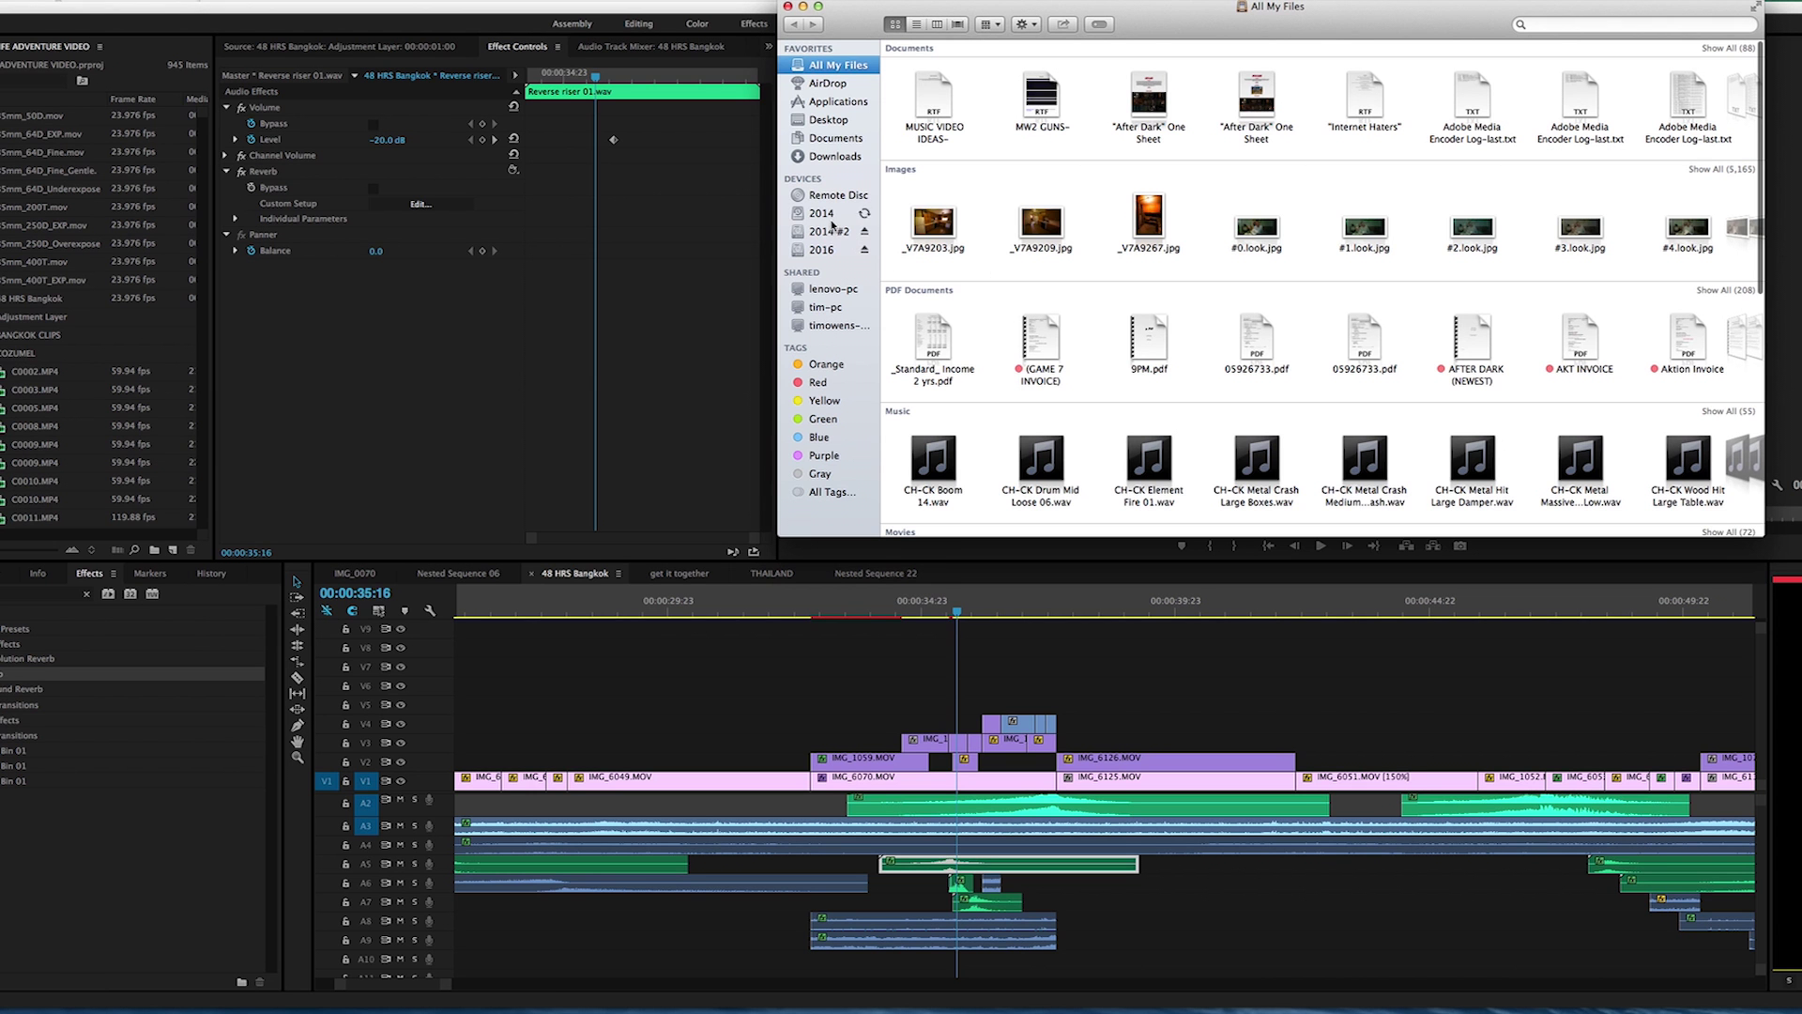
Step: Open the 1,000 Sound Effects folder via 2014 > EFFECTS AND STOCK FOOTAGE
{"action": "left_click", "coordinate": [826, 215]}
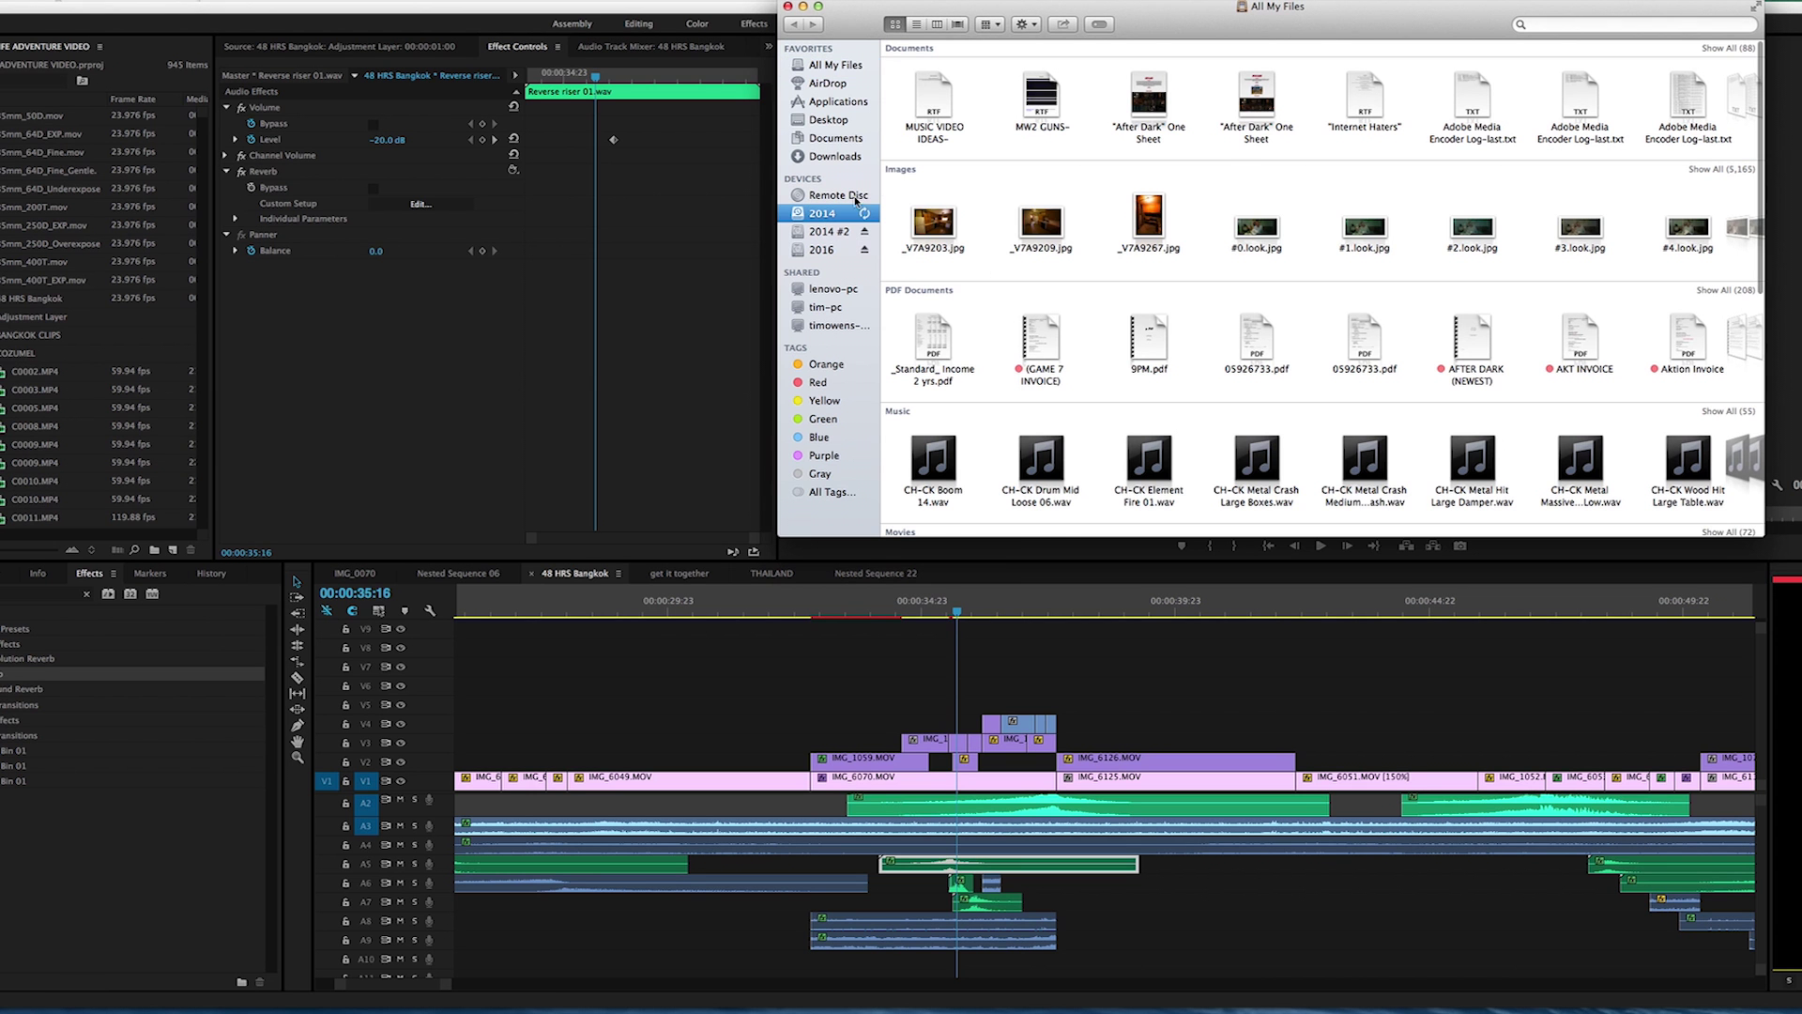
{"action": "double_click", "coordinate": [1254, 79]}
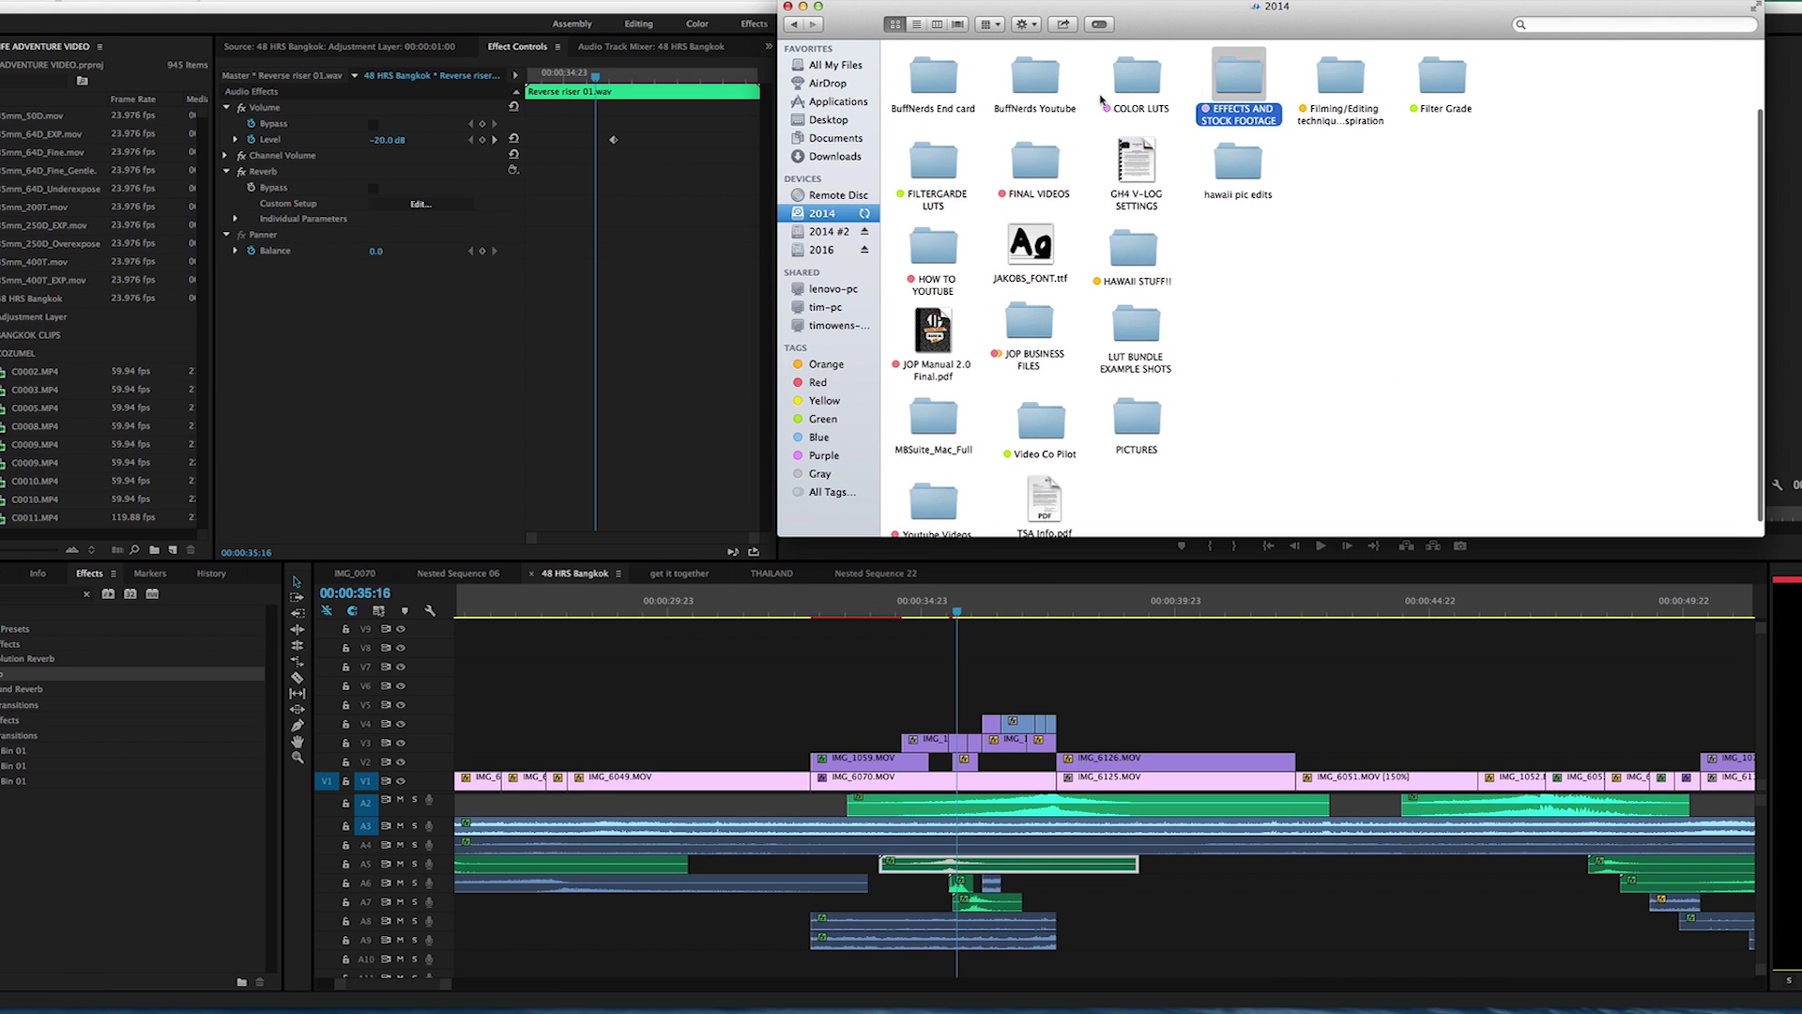
{"action": "left_click", "coordinate": [934, 81]}
{"action": "double_click", "coordinate": [934, 82]}
Step: Move the Finder window aside and scroll through the folder's contents
{"action": "left_click_drag", "start_coordinate": [1408, 7], "coordinate": [1190, 6]}
{"action": "scroll", "coordinate": [1190, 174], "scroll_direction": "right", "scroll_amount": 5}
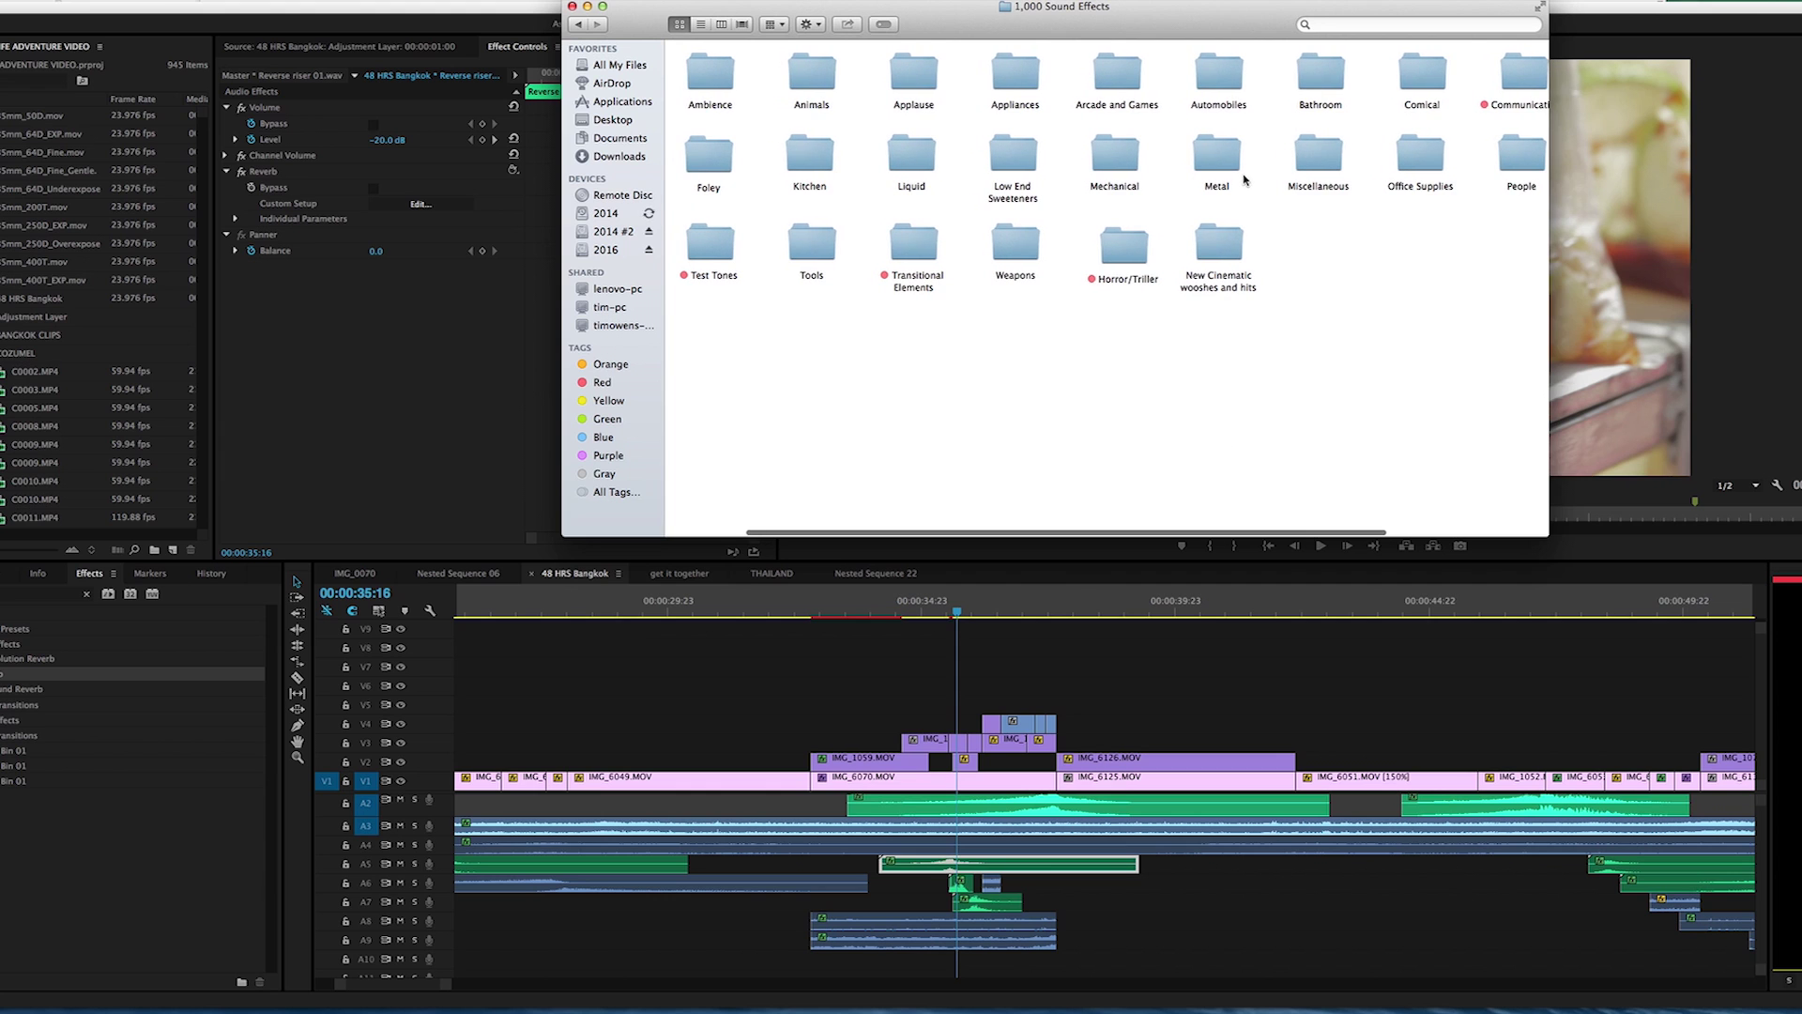
{"action": "left_click_drag", "start_coordinate": [939, 29], "coordinate": [886, 179]}
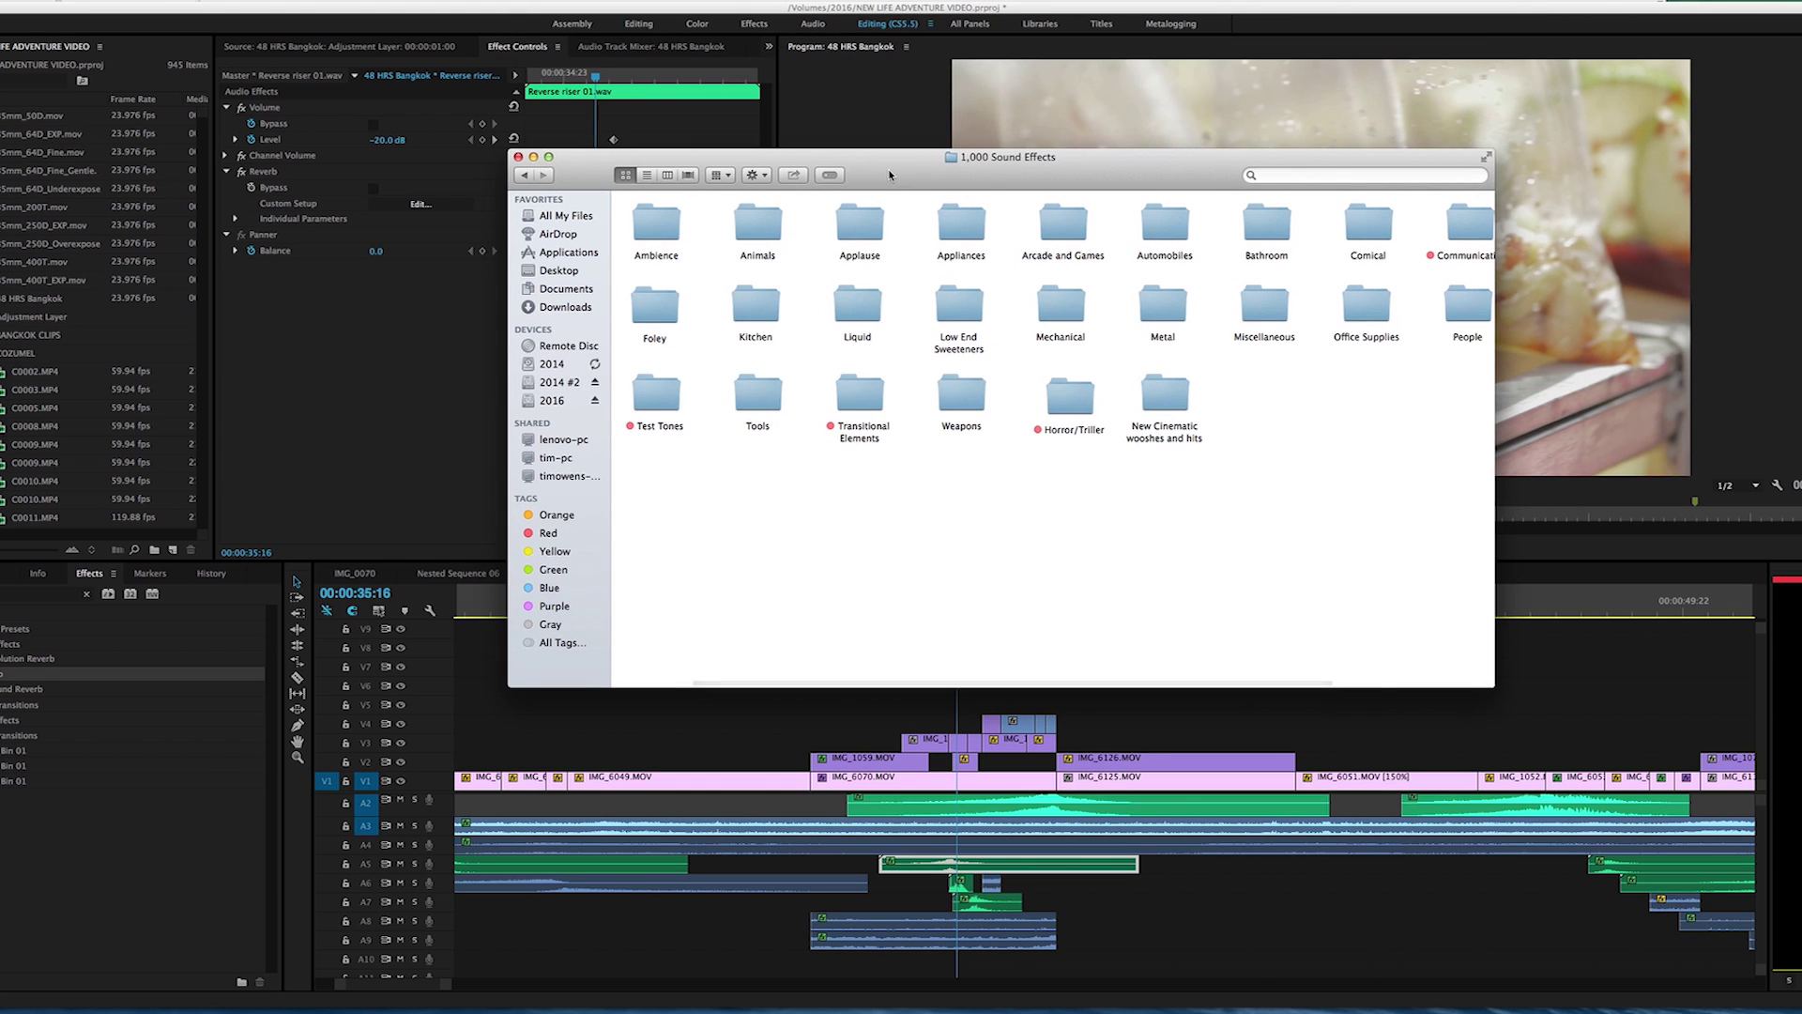
{"action": "scroll", "coordinate": [1099, 372], "scroll_direction": "right", "scroll_amount": 3}
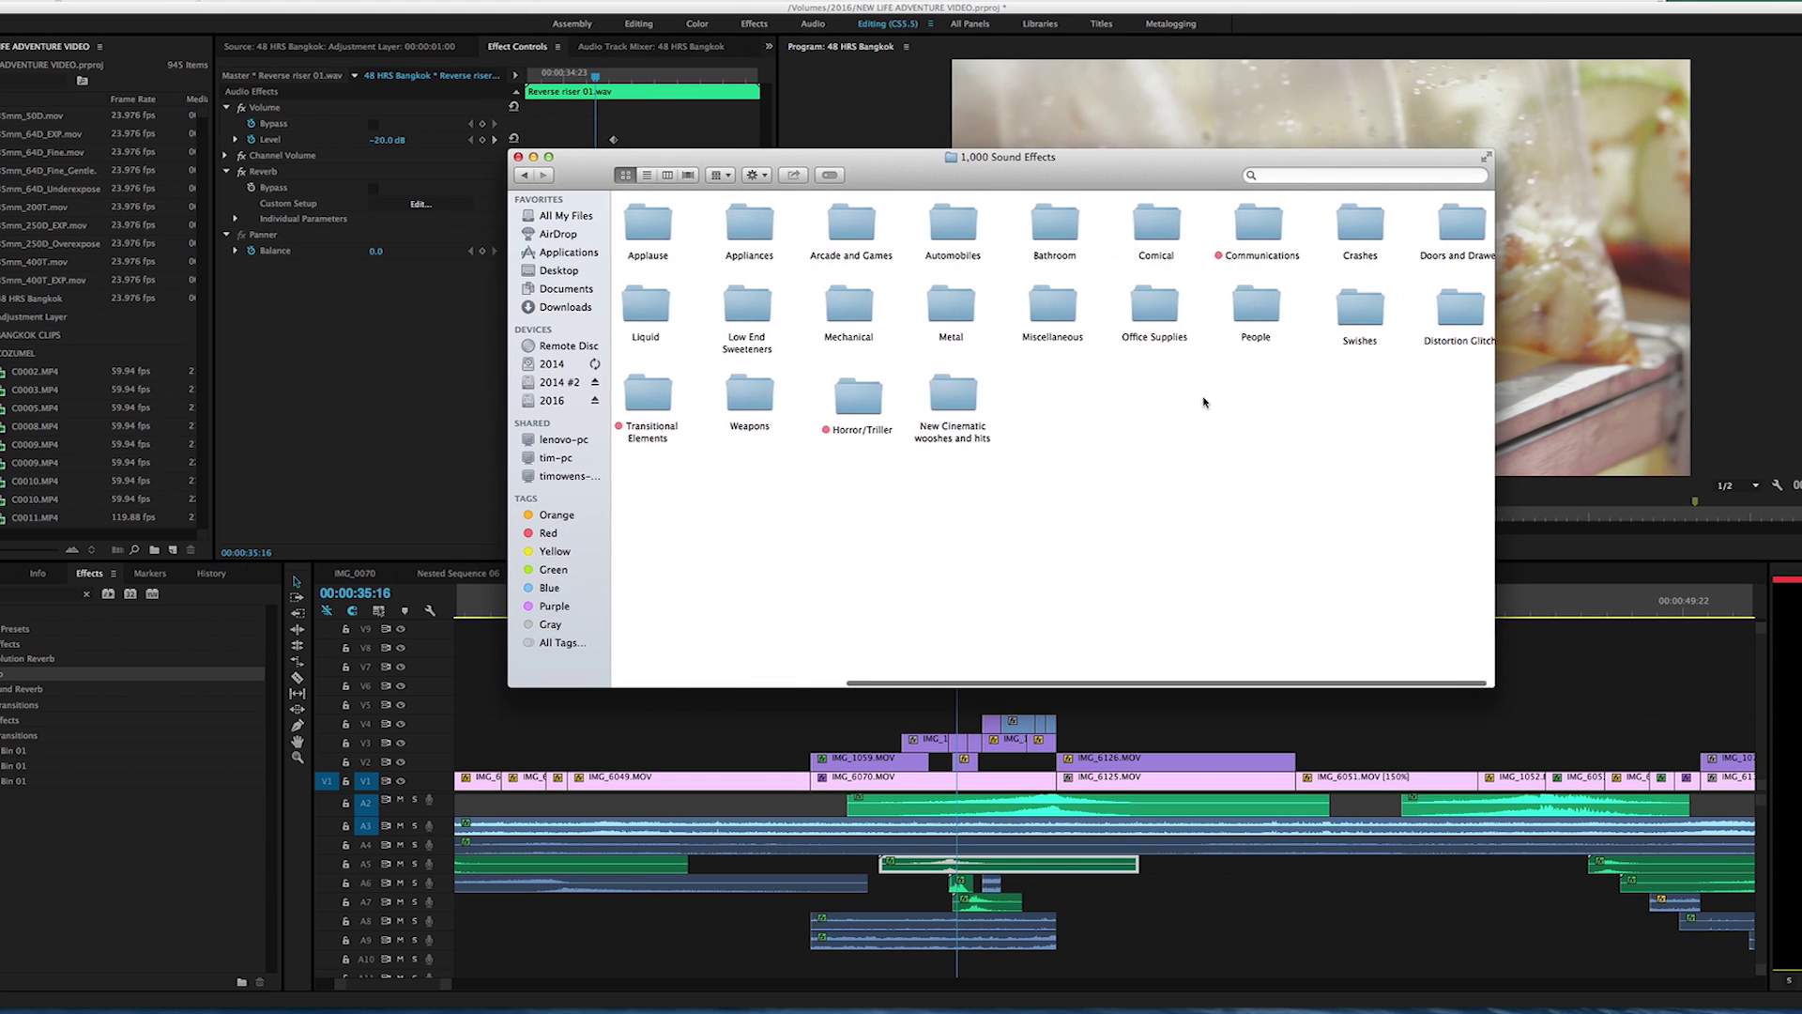
{"action": "scroll", "coordinate": [1099, 371], "scroll_direction": "right", "scroll_amount": 3}
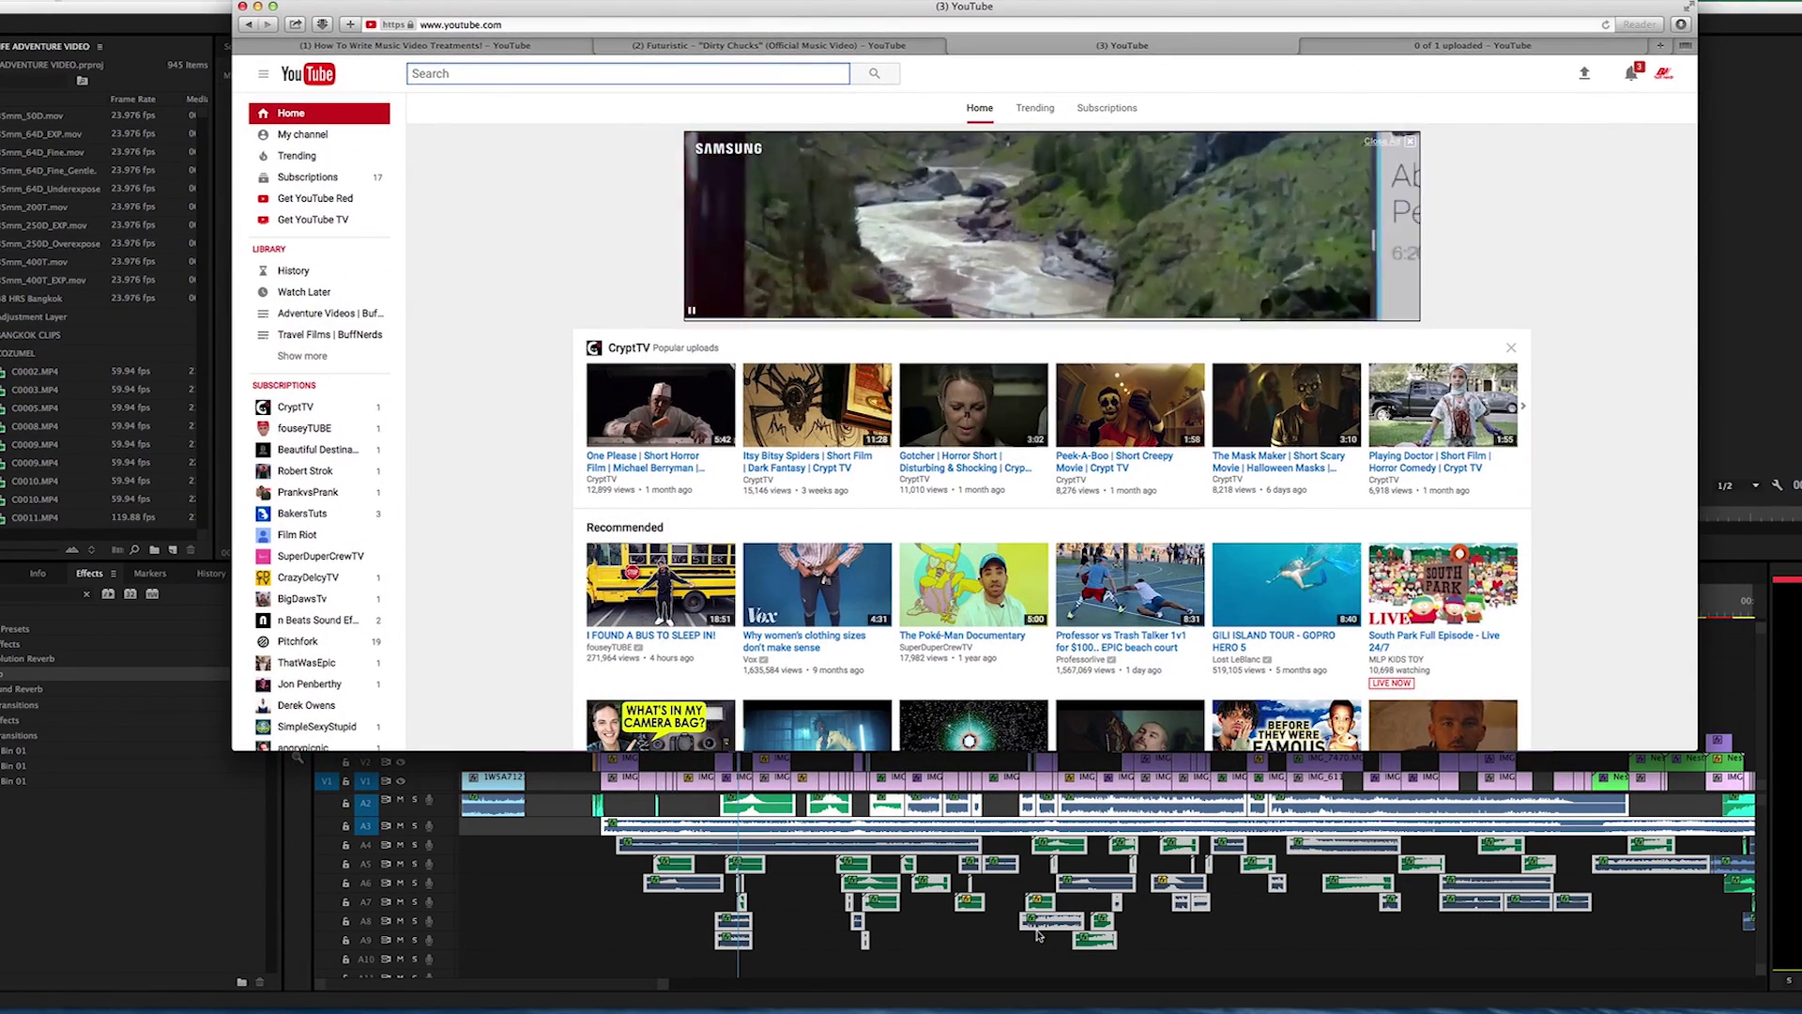
Step: Search YouTube for 'vespa sound effect' and skim the roughly 20,300 results
{"action": "left_click", "coordinate": [1038, 935]}
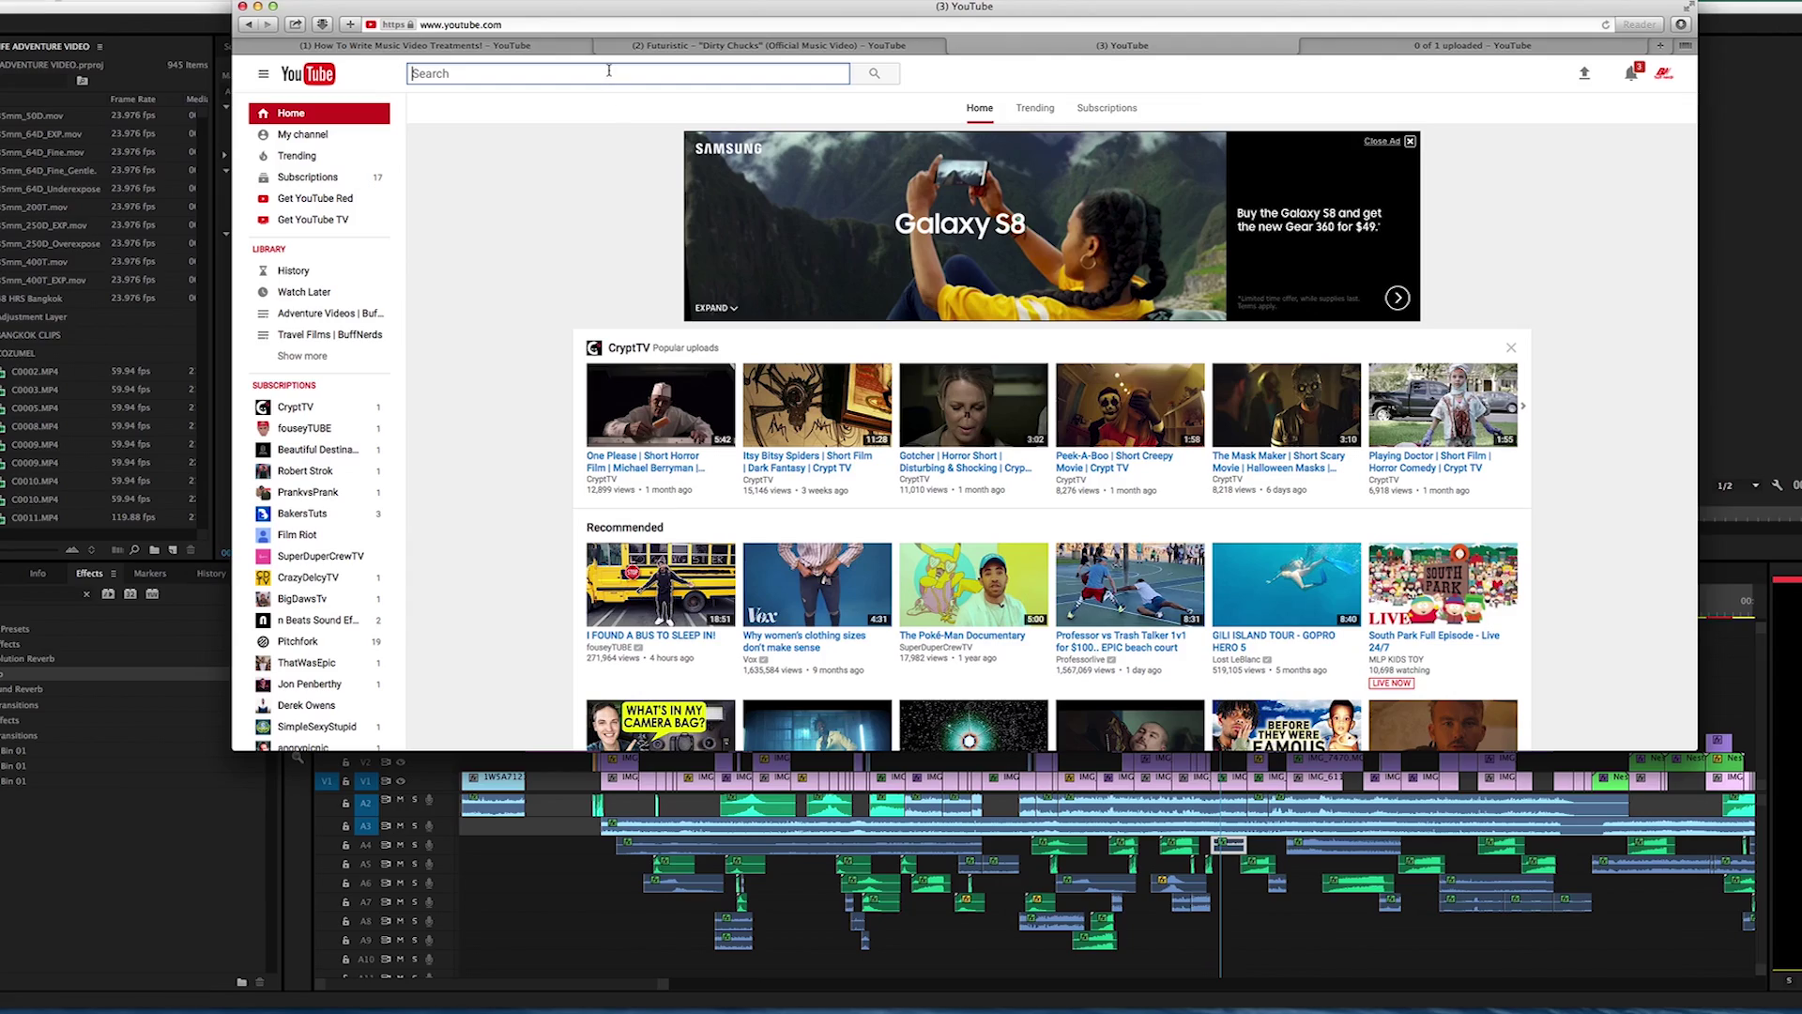
{"action": "type", "text": "vespa so"}
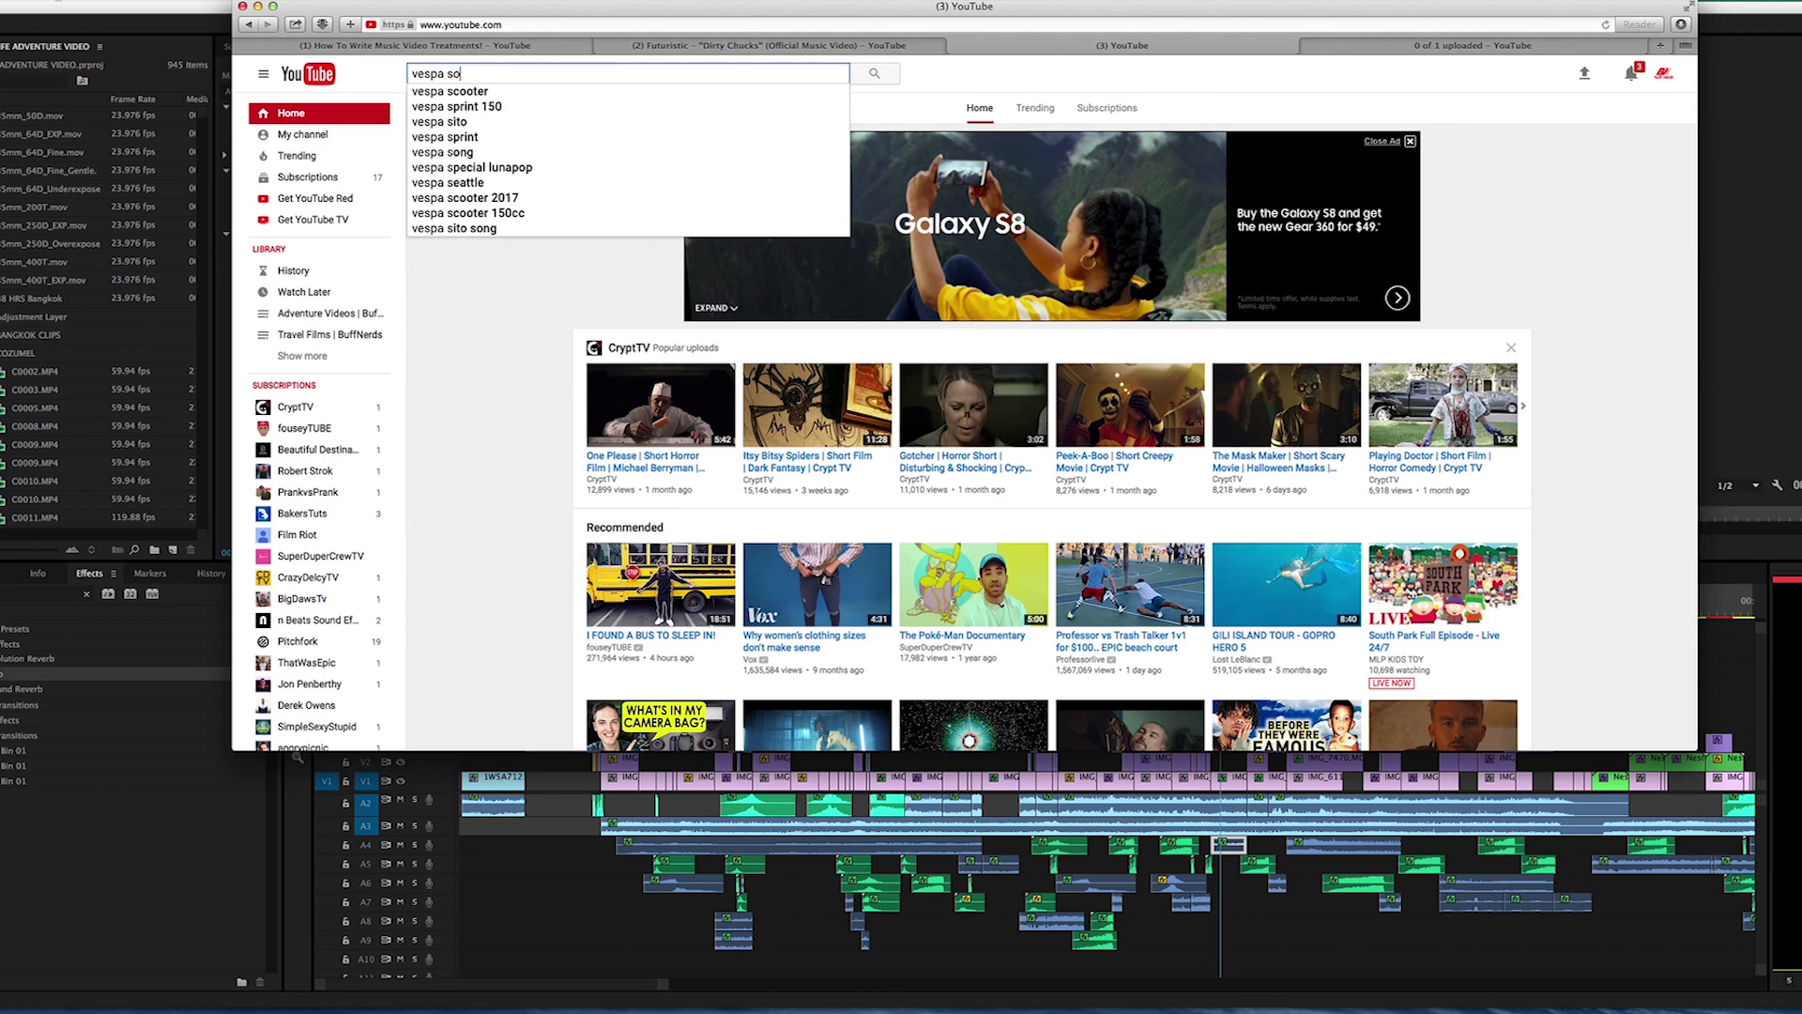
{"action": "type", "text": "und effect"}
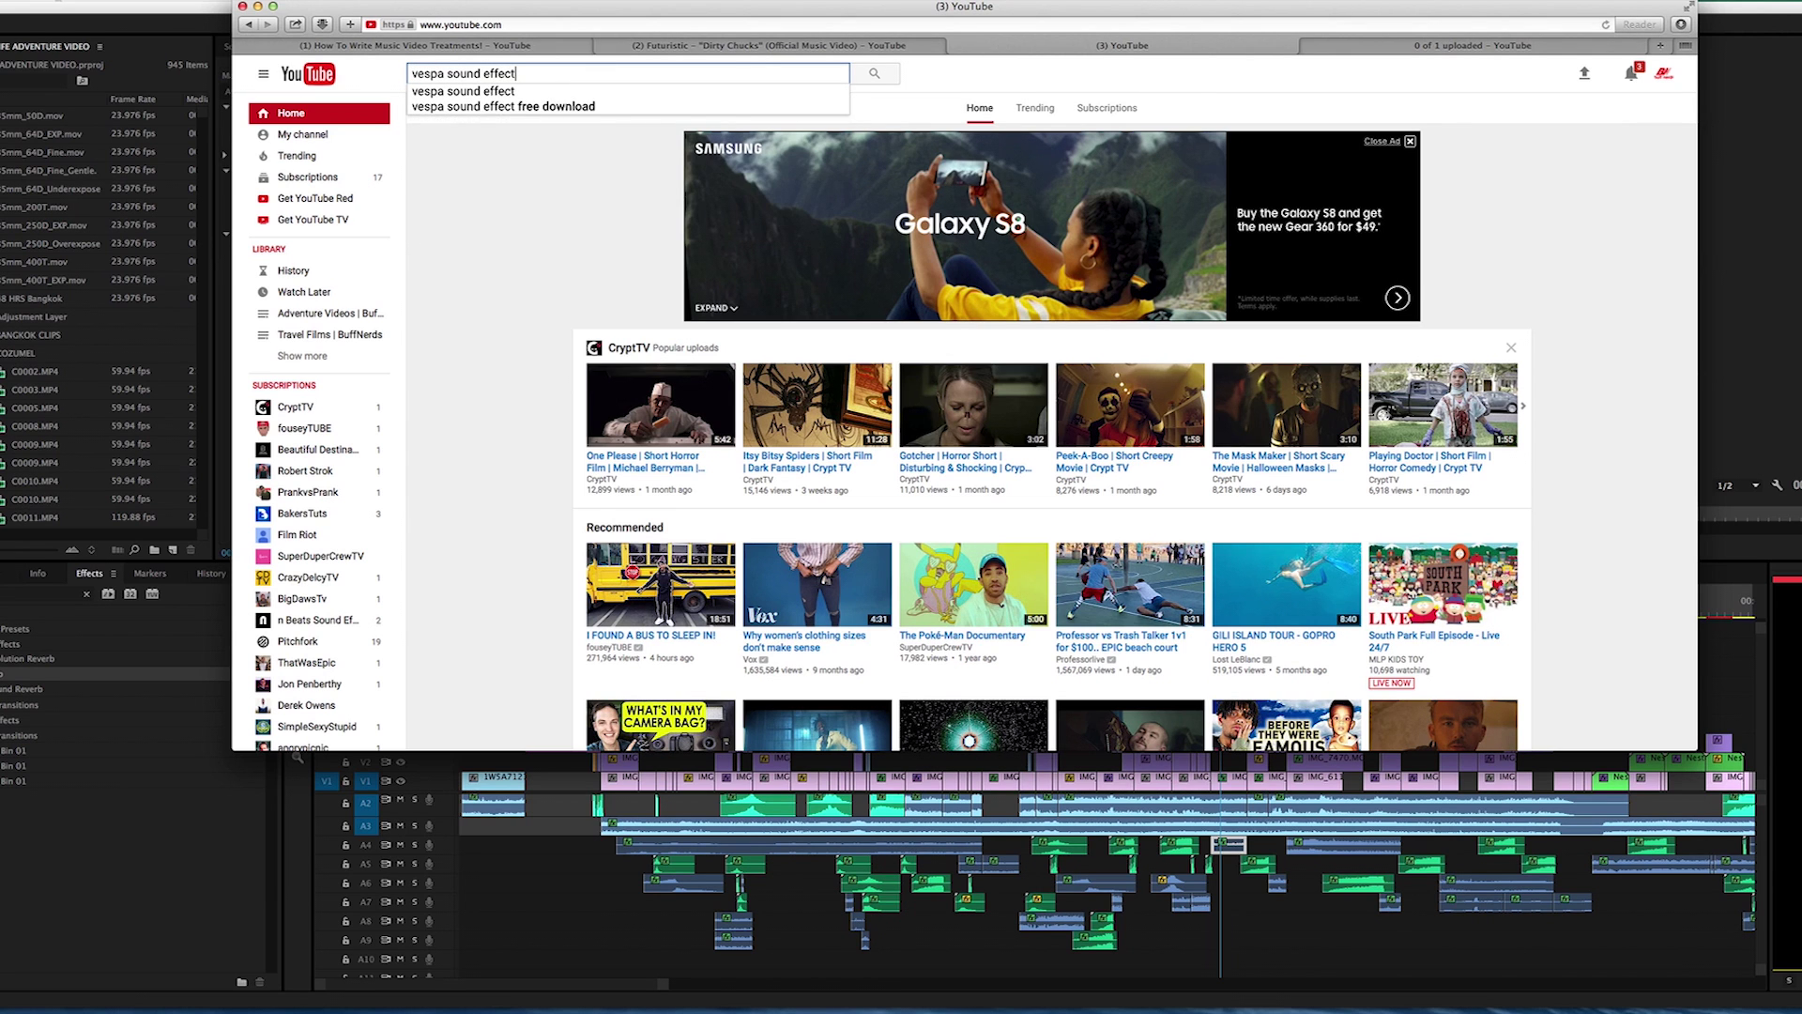
{"action": "key", "text": "Return"}
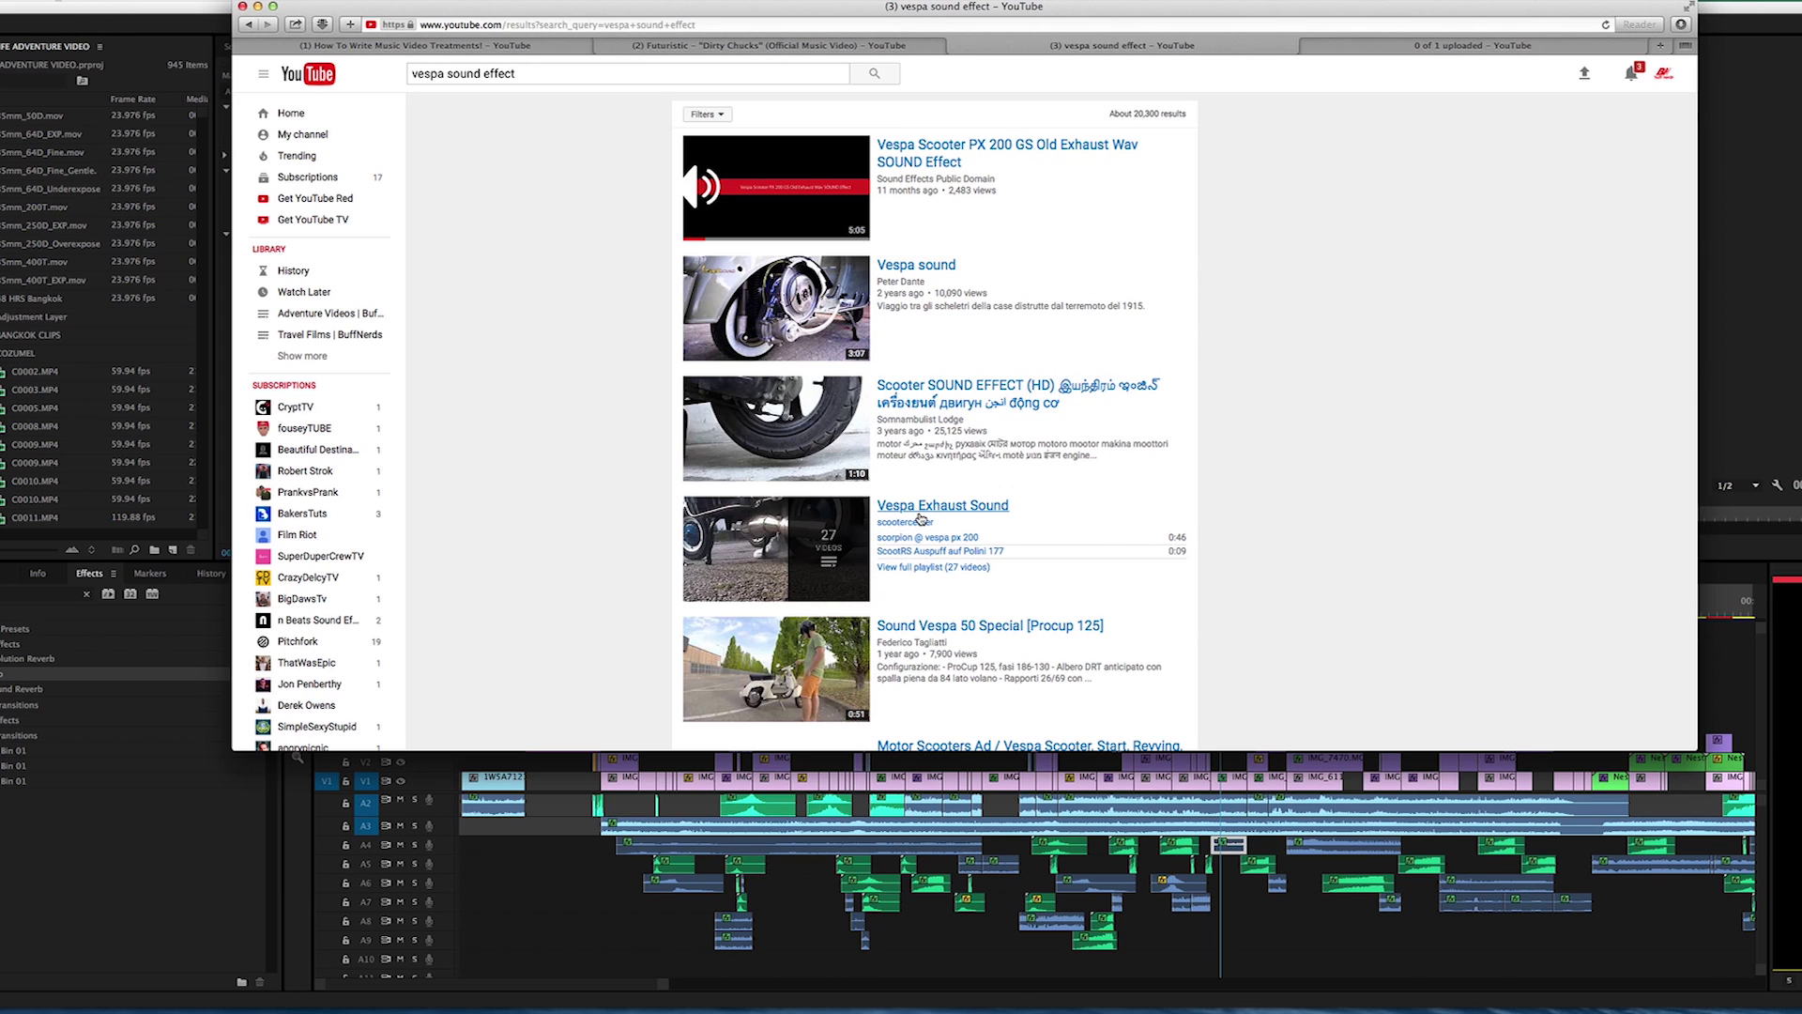
{"action": "scroll", "coordinate": [890, 519], "scroll_direction": "down", "scroll_amount": 3}
{"action": "scroll", "coordinate": [896, 488], "scroll_direction": "up", "scroll_amount": 3}
{"action": "scroll", "coordinate": [902, 469], "scroll_direction": "down", "scroll_amount": 5}
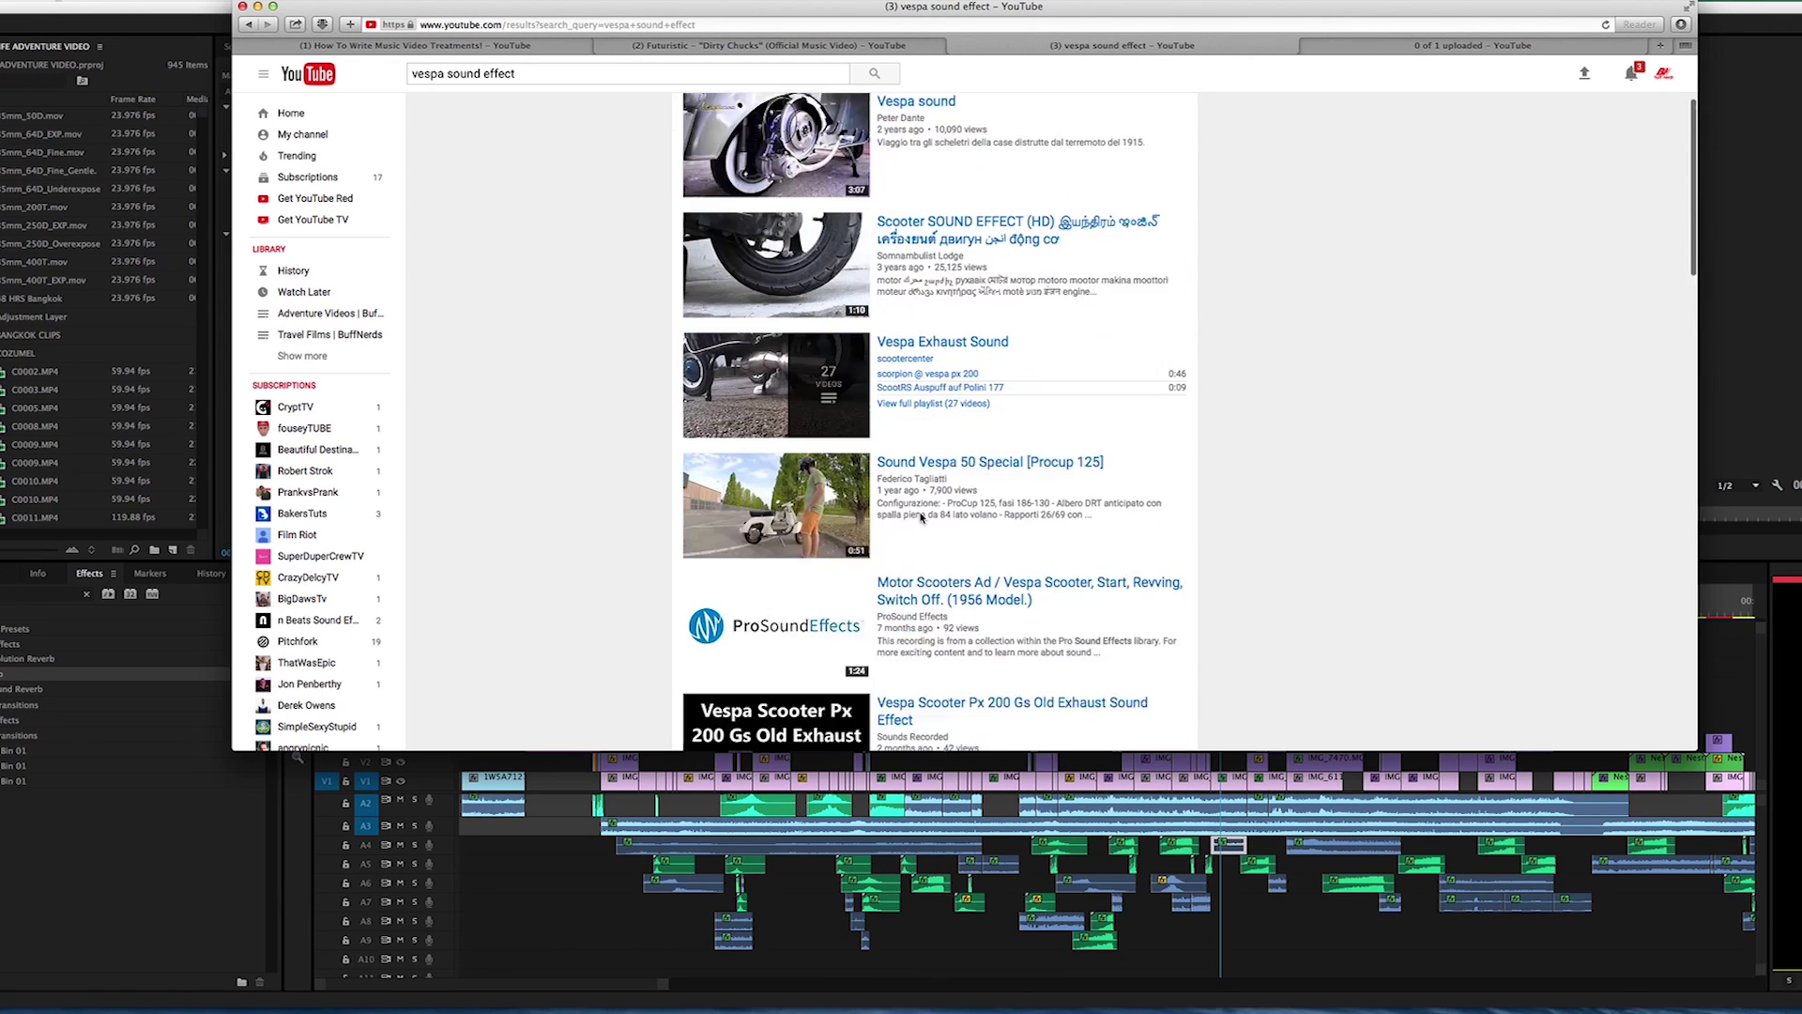
{"action": "scroll", "coordinate": [906, 442], "scroll_direction": "down", "scroll_amount": 2}
{"action": "scroll", "coordinate": [915, 301], "scroll_direction": "up", "scroll_amount": 5}
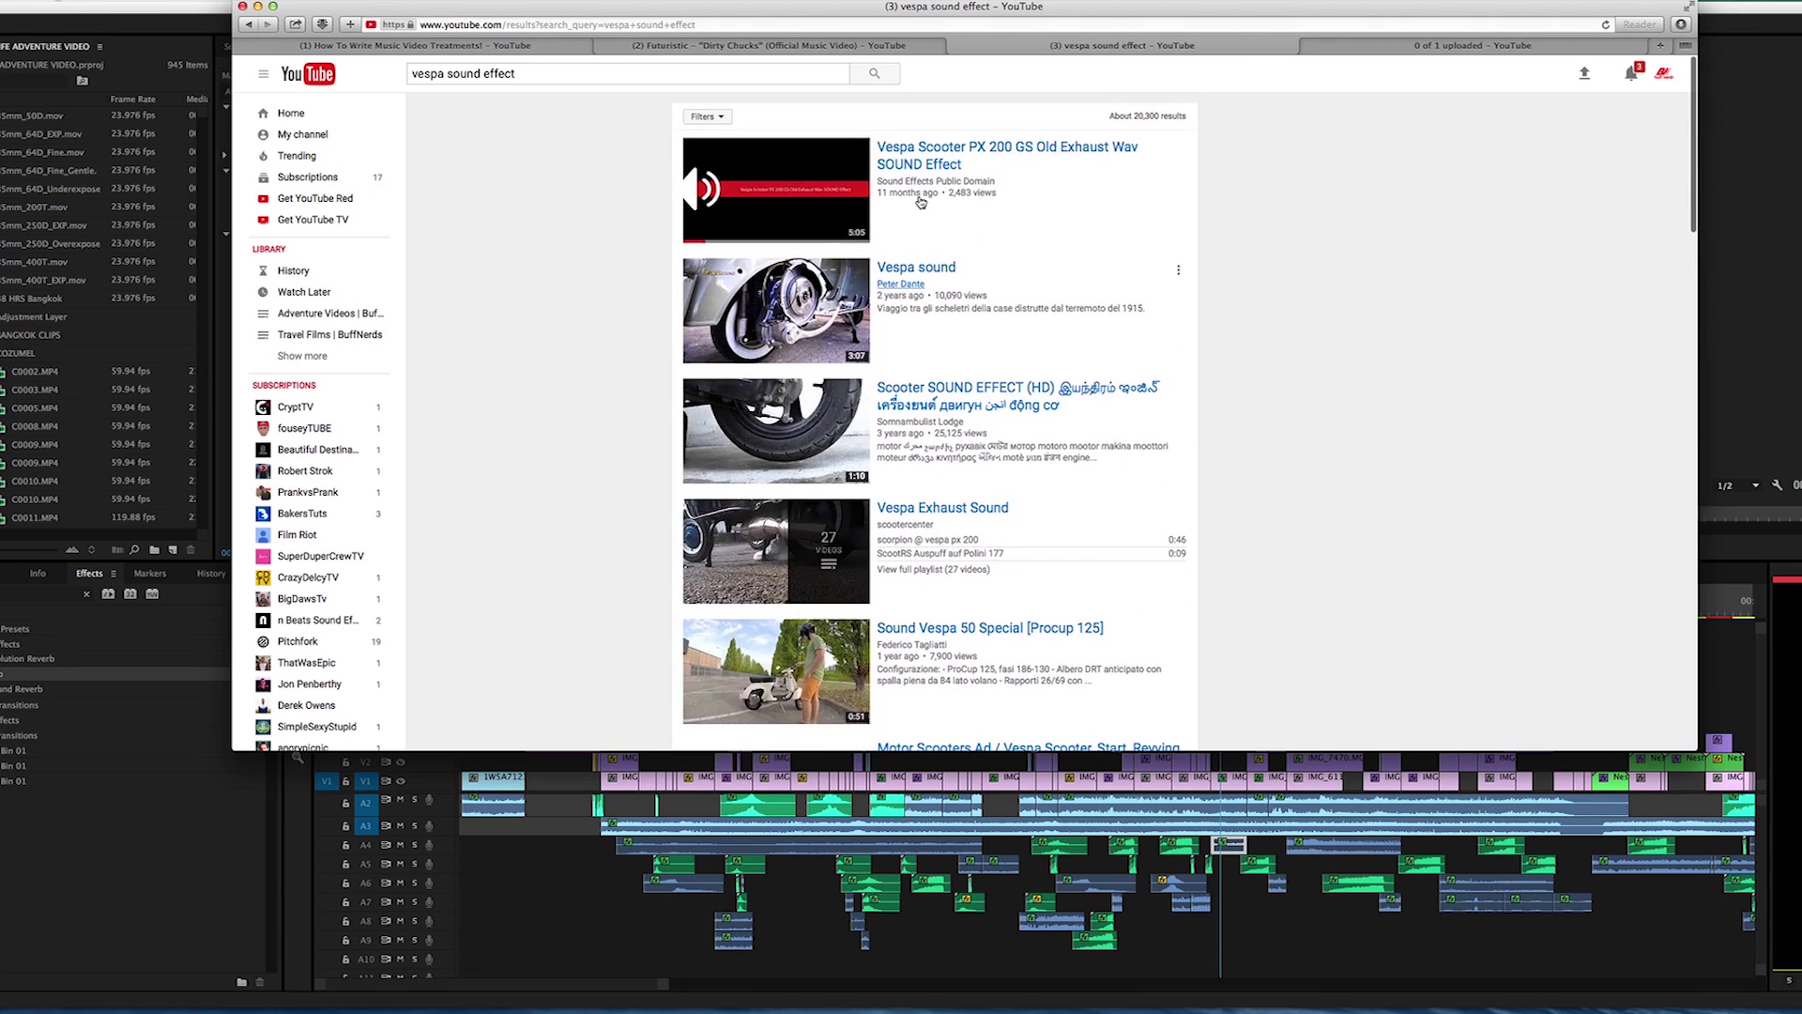
Step: Play and pause the Vespa Scooter PX 200 exhaust video, then select its URL
{"action": "left_click", "coordinate": [919, 151]}
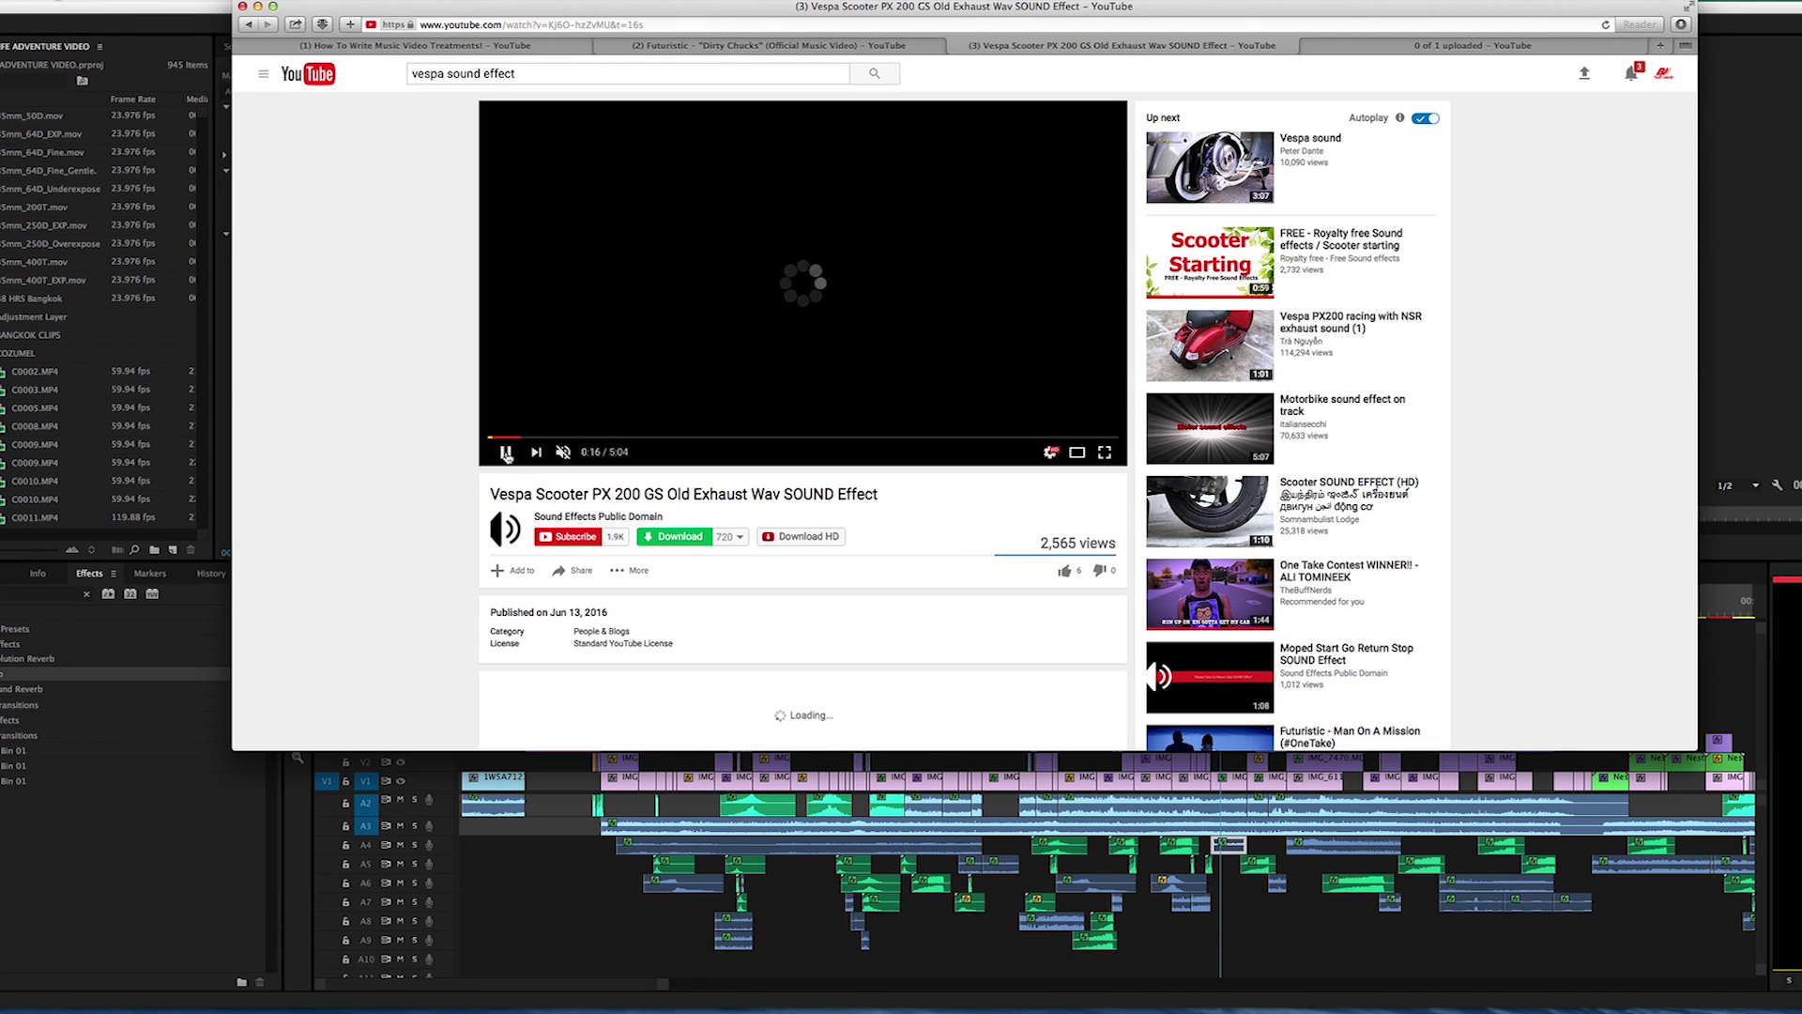
{"action": "left_click", "coordinate": [506, 453]}
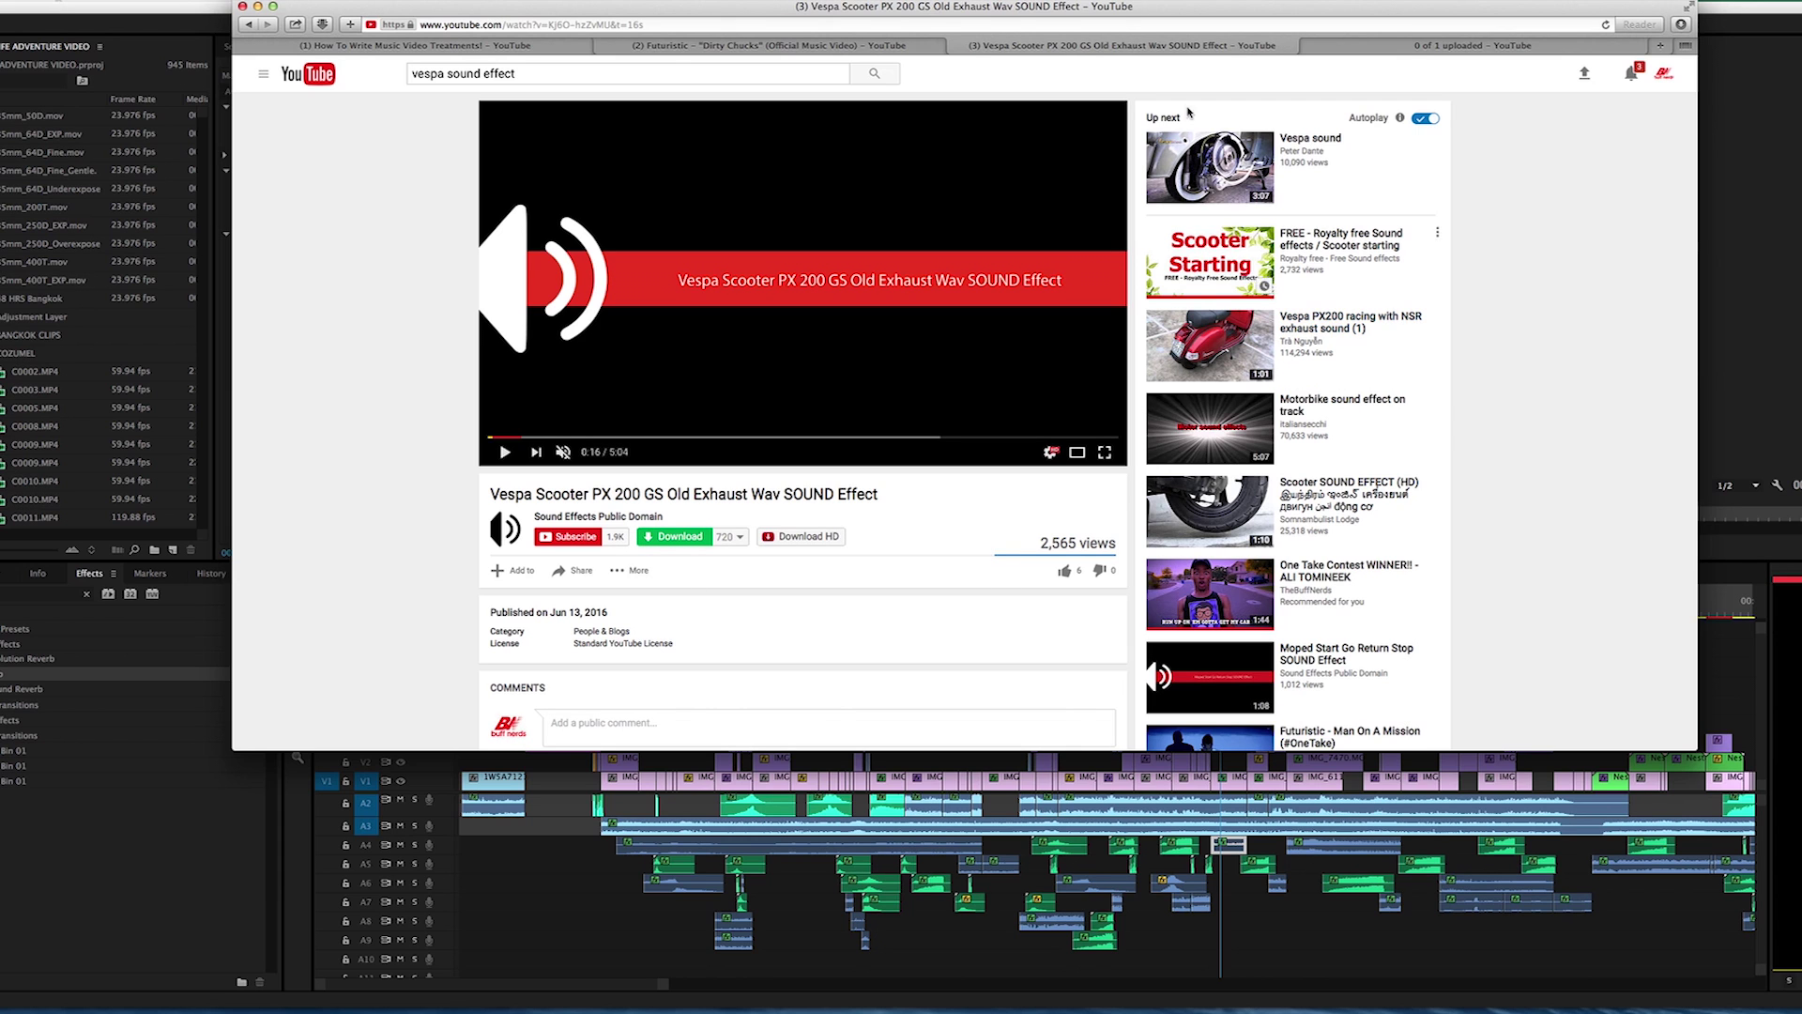
{"action": "left_click_drag", "start_coordinate": [1123, 14], "coordinate": [1120, 8]}
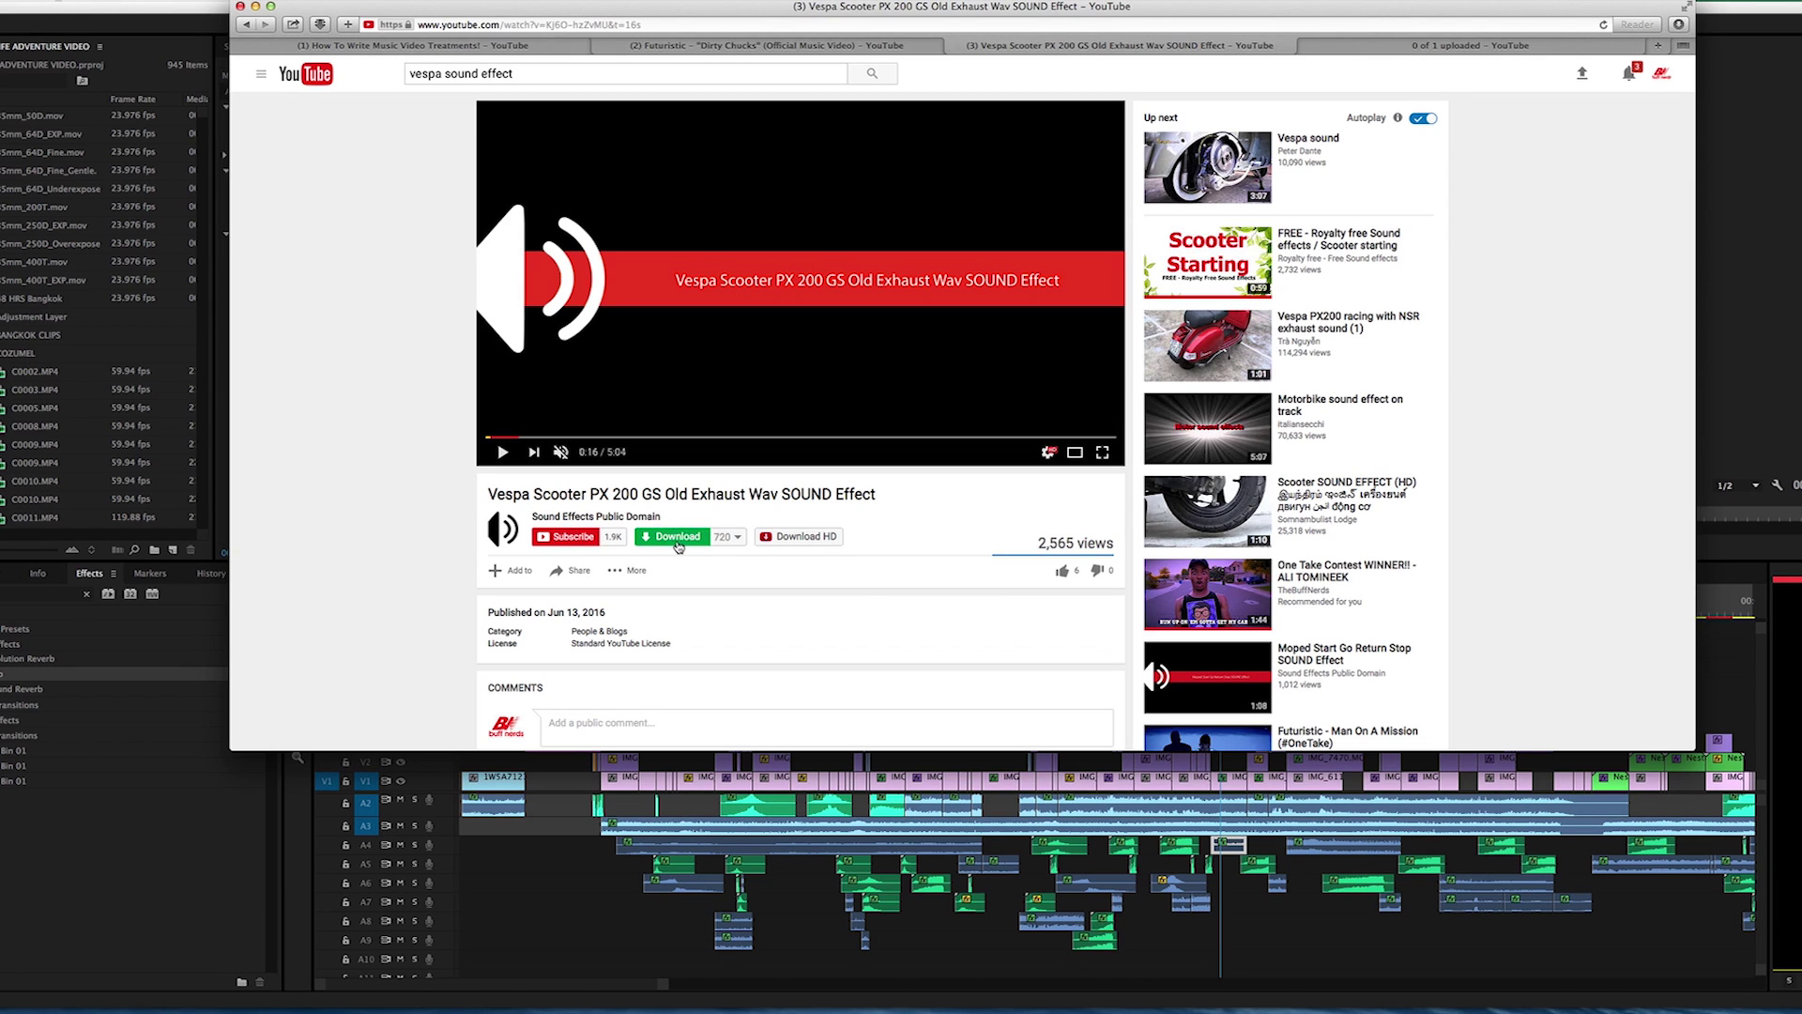
{"action": "left_click", "coordinate": [685, 23]}
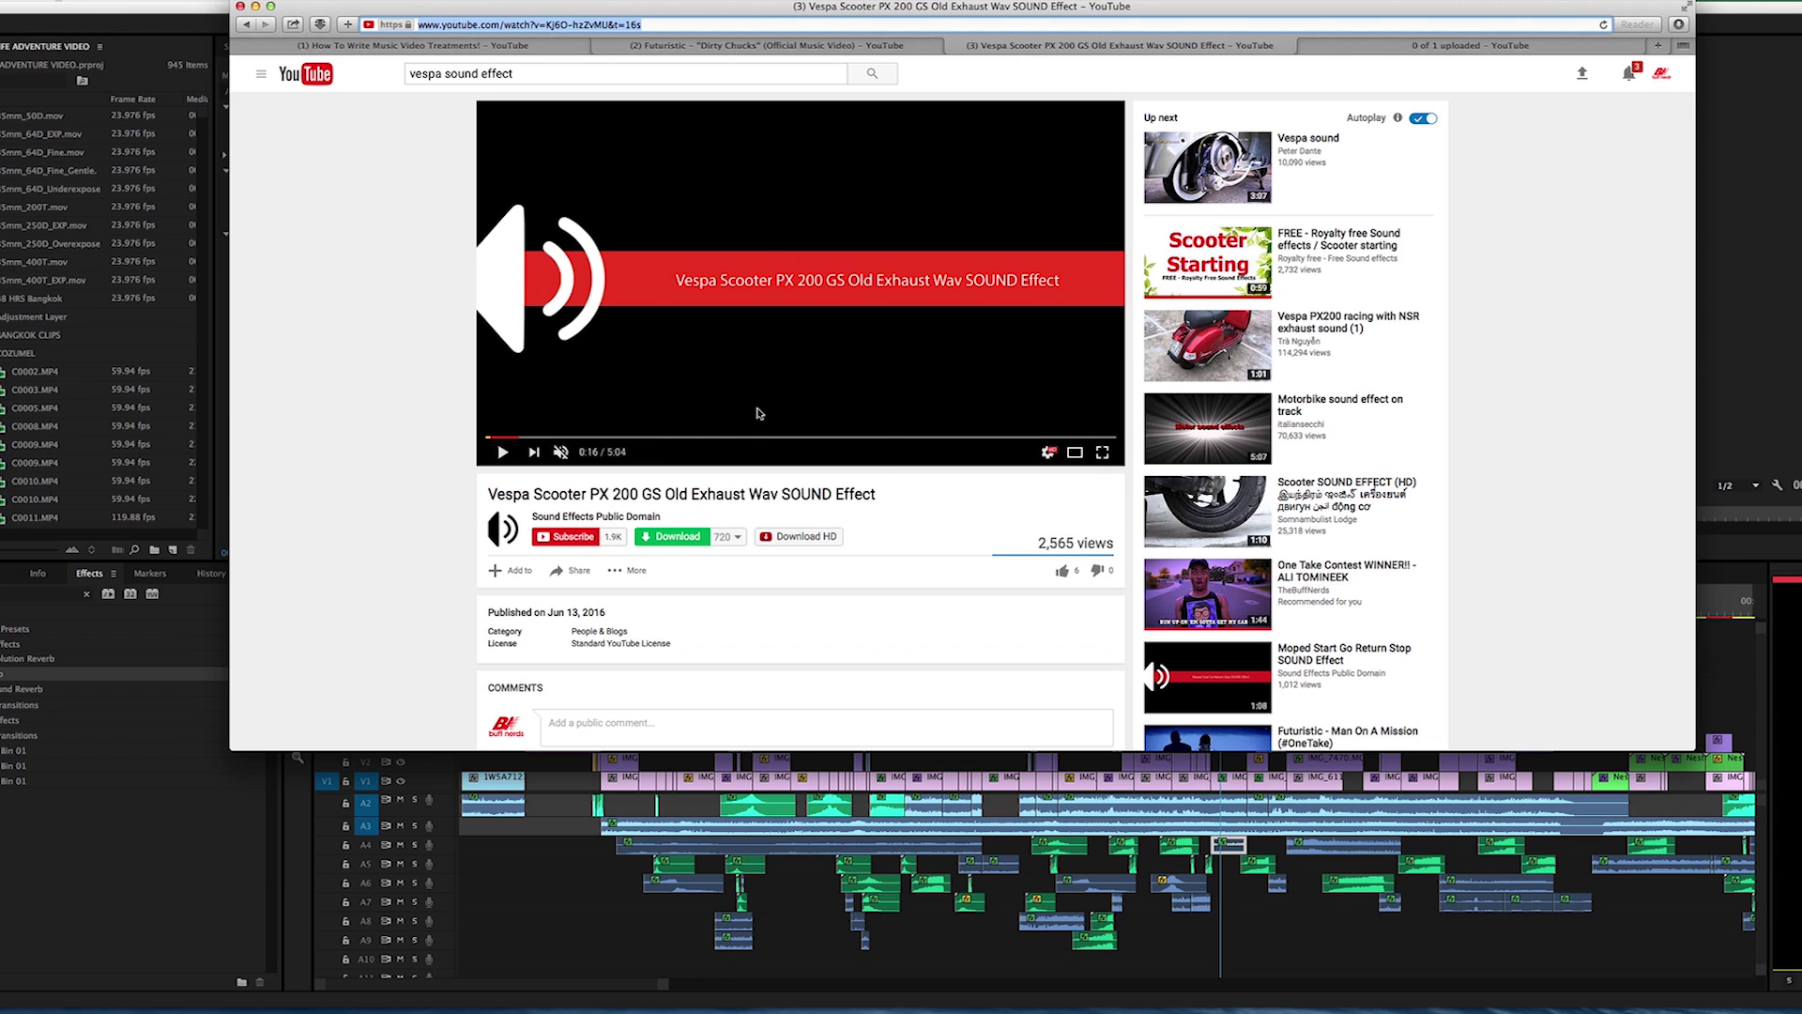
Step: Go back to the vespa results, then return to Premiere and select several audio-track clips
{"action": "left_click", "coordinate": [268, 24]}
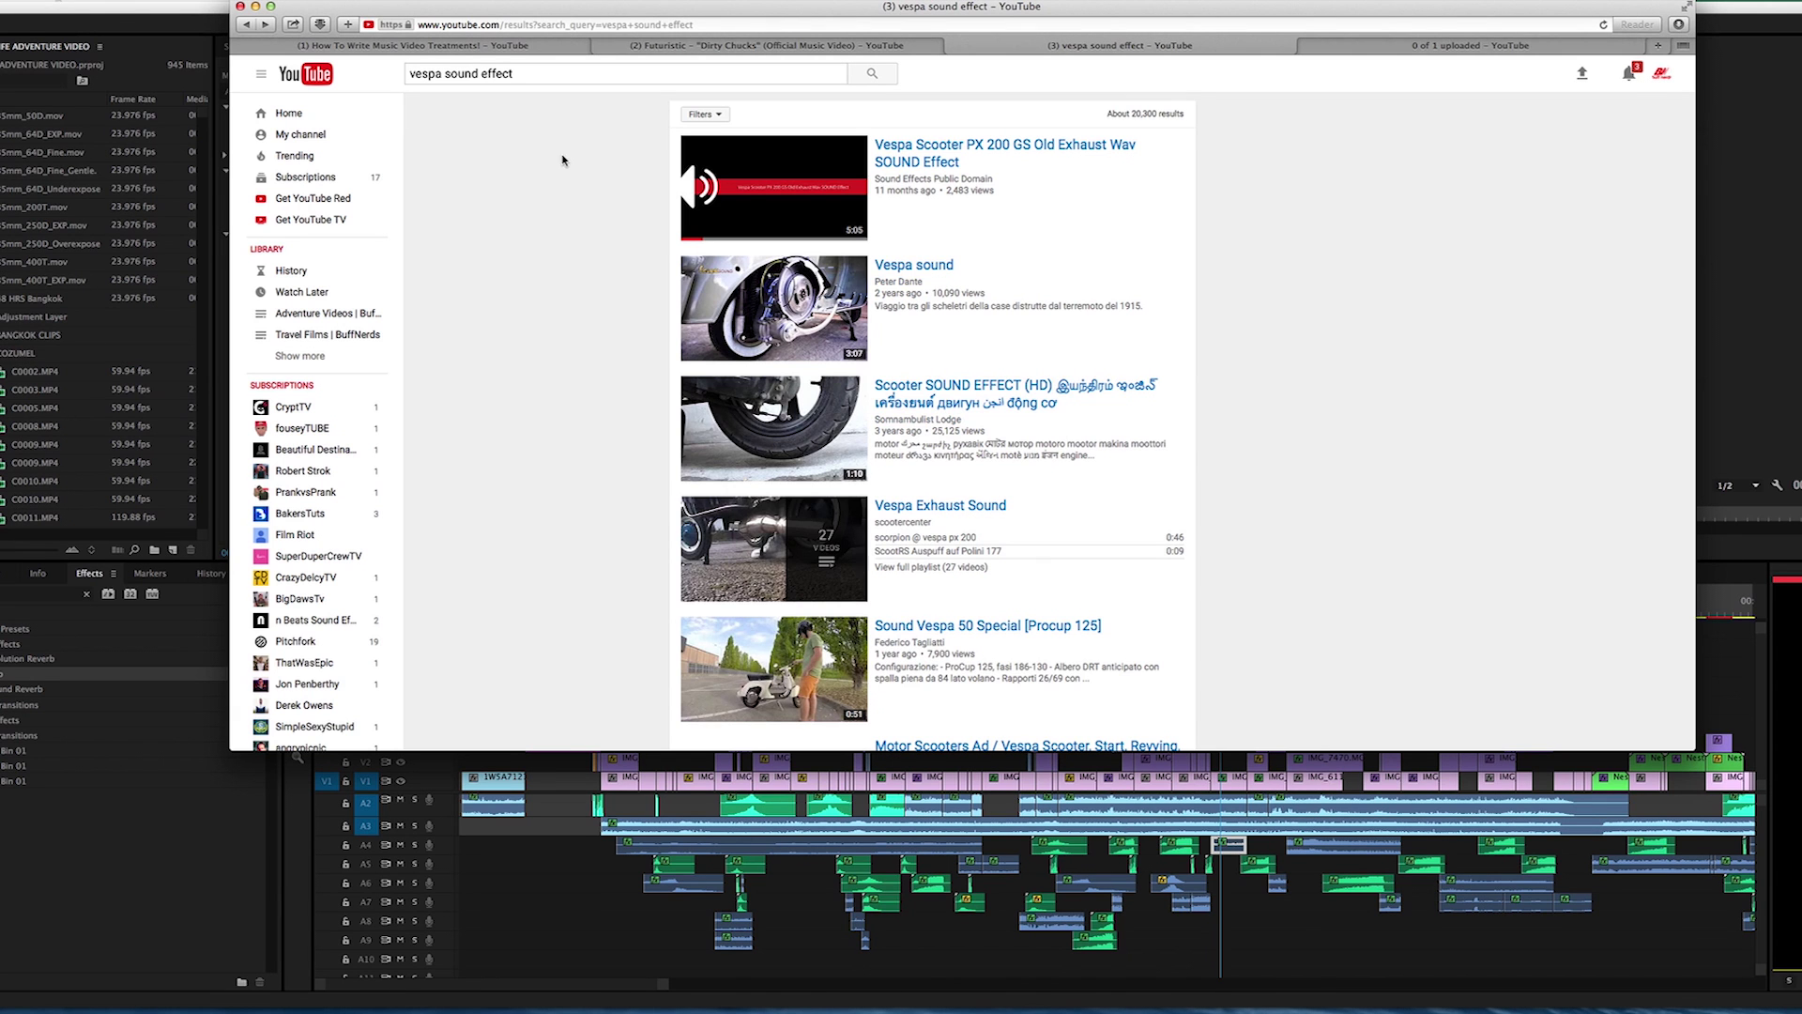
{"action": "scroll", "coordinate": [1308, 604], "scroll_direction": "down", "scroll_amount": 3}
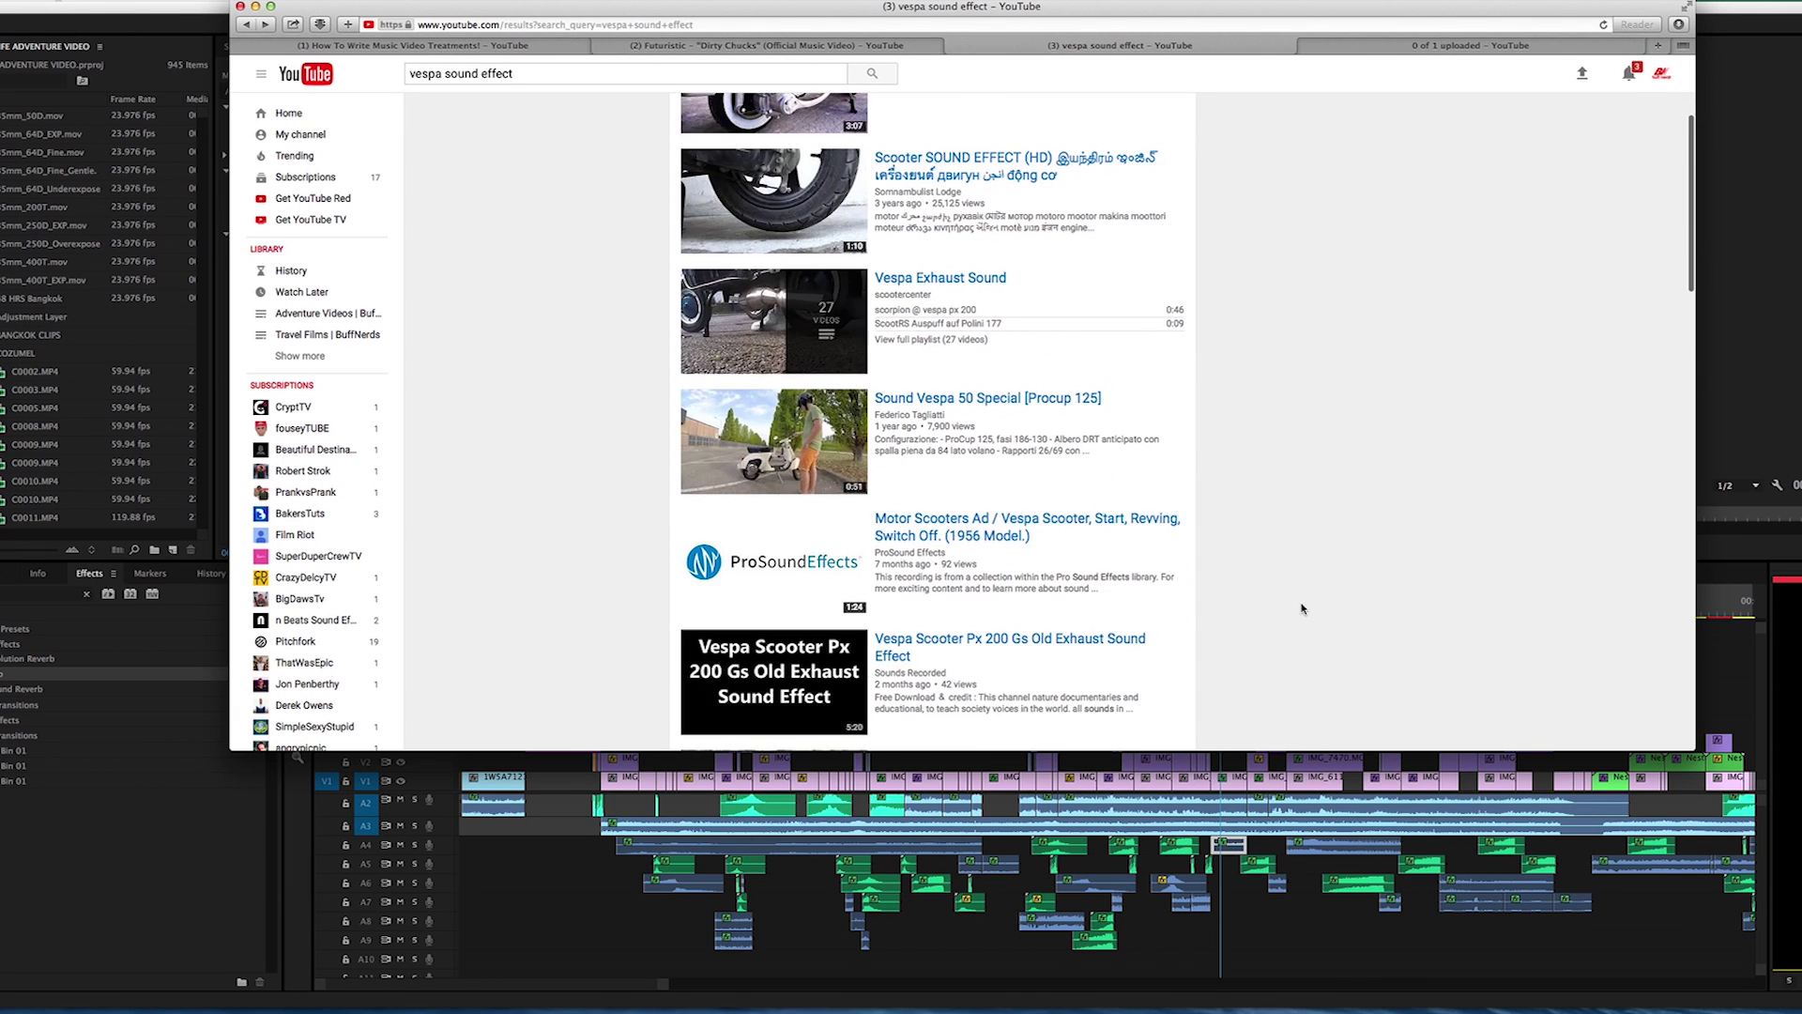
{"action": "scroll", "coordinate": [1302, 608], "scroll_direction": "down", "scroll_amount": 2}
{"action": "scroll", "coordinate": [1303, 608], "scroll_direction": "up", "scroll_amount": 5}
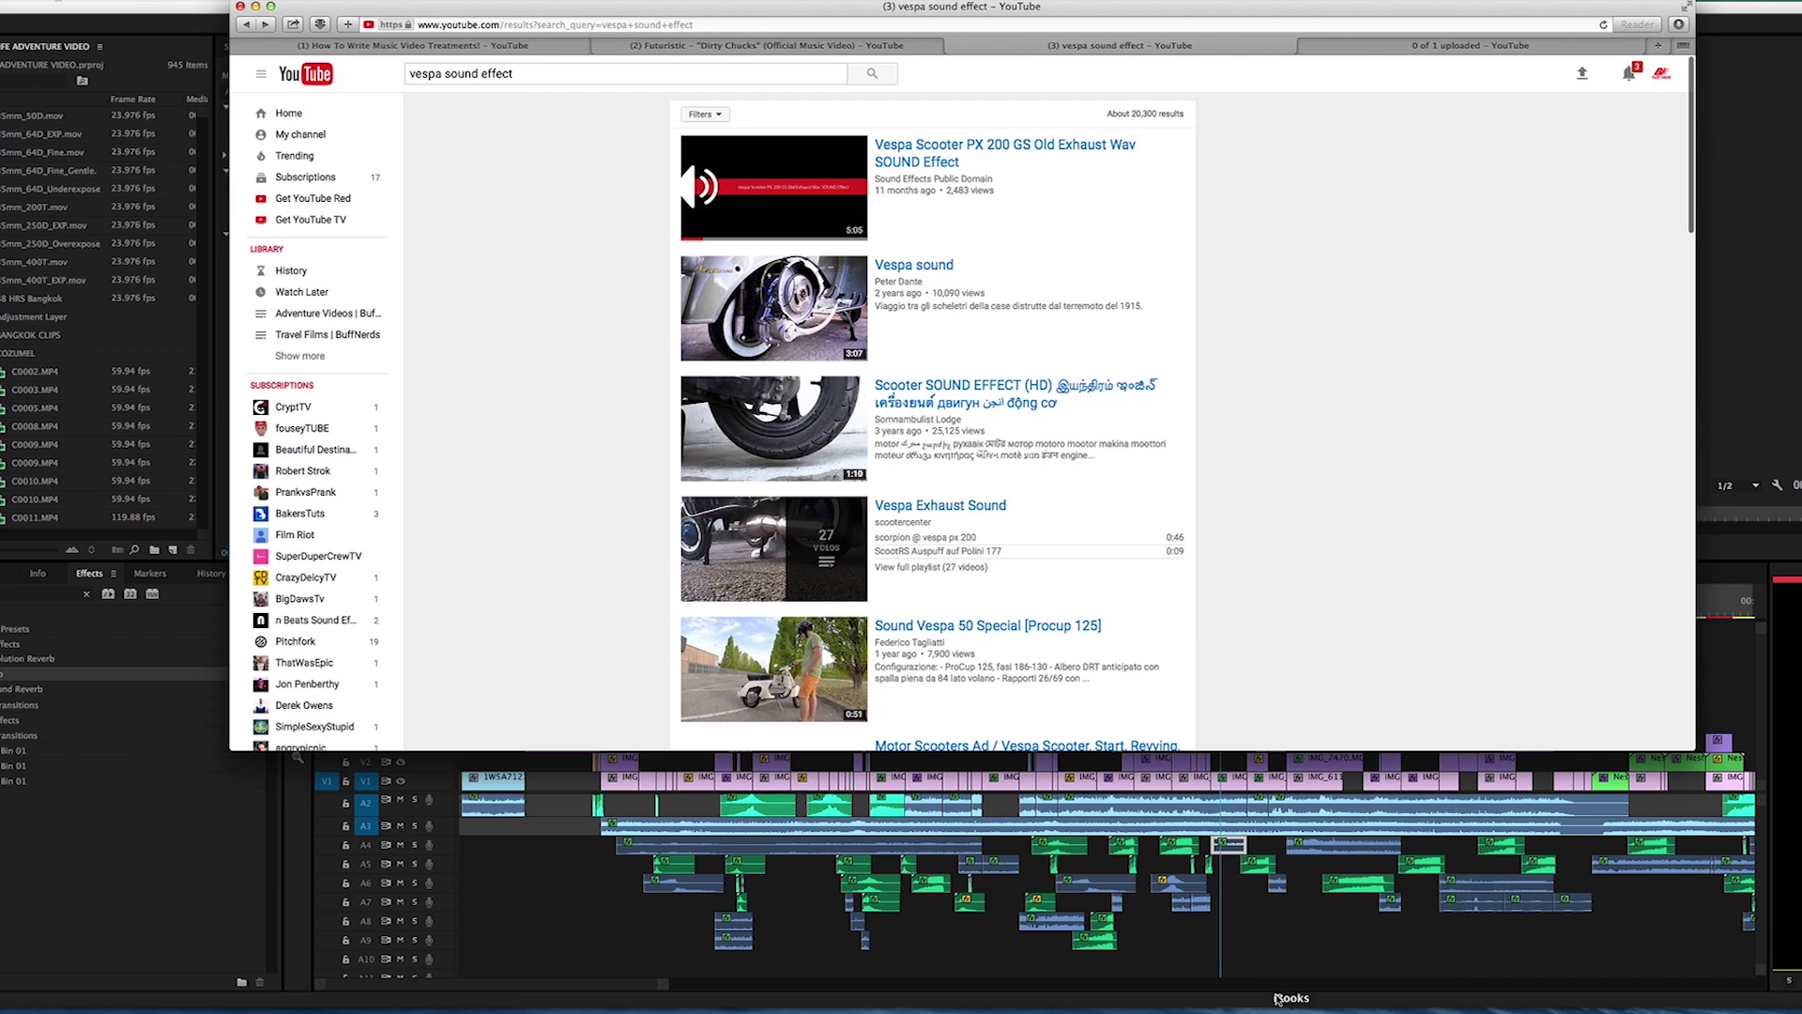
{"action": "left_click", "coordinate": [1276, 966]}
{"action": "left_click_drag", "start_coordinate": [570, 828], "coordinate": [1578, 946]}
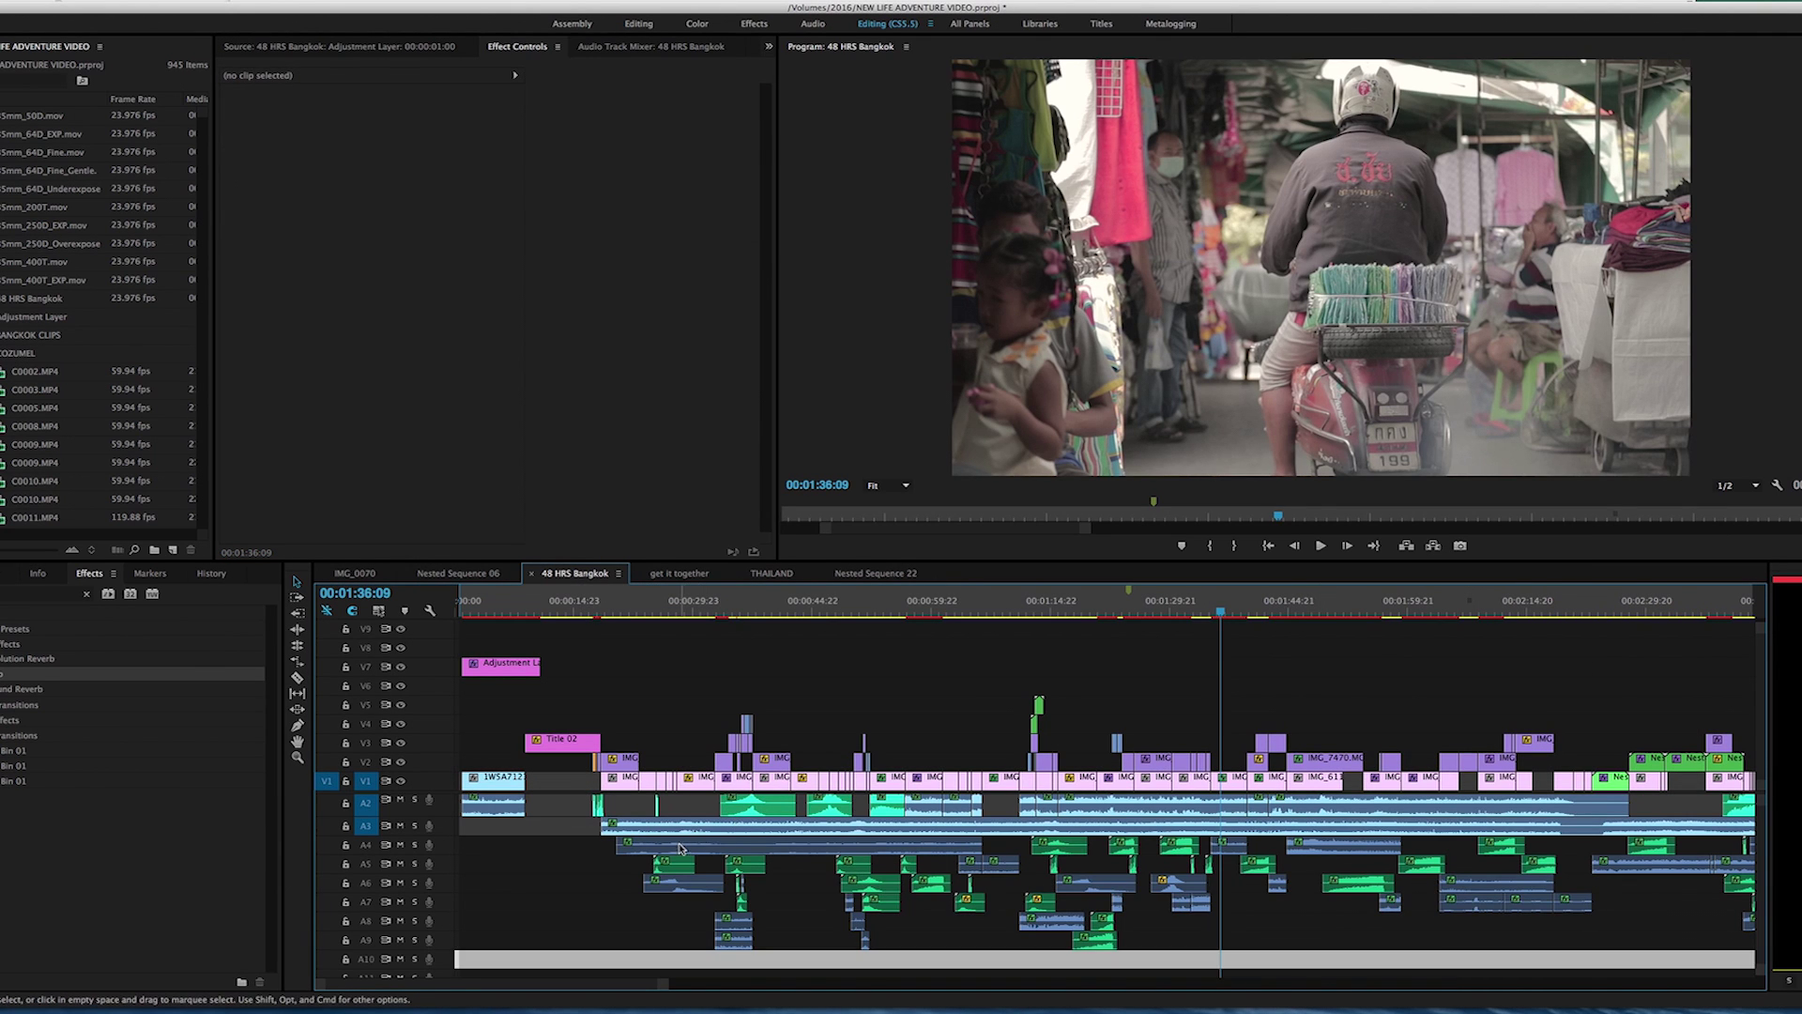
{"action": "left_click", "coordinate": [681, 847]}
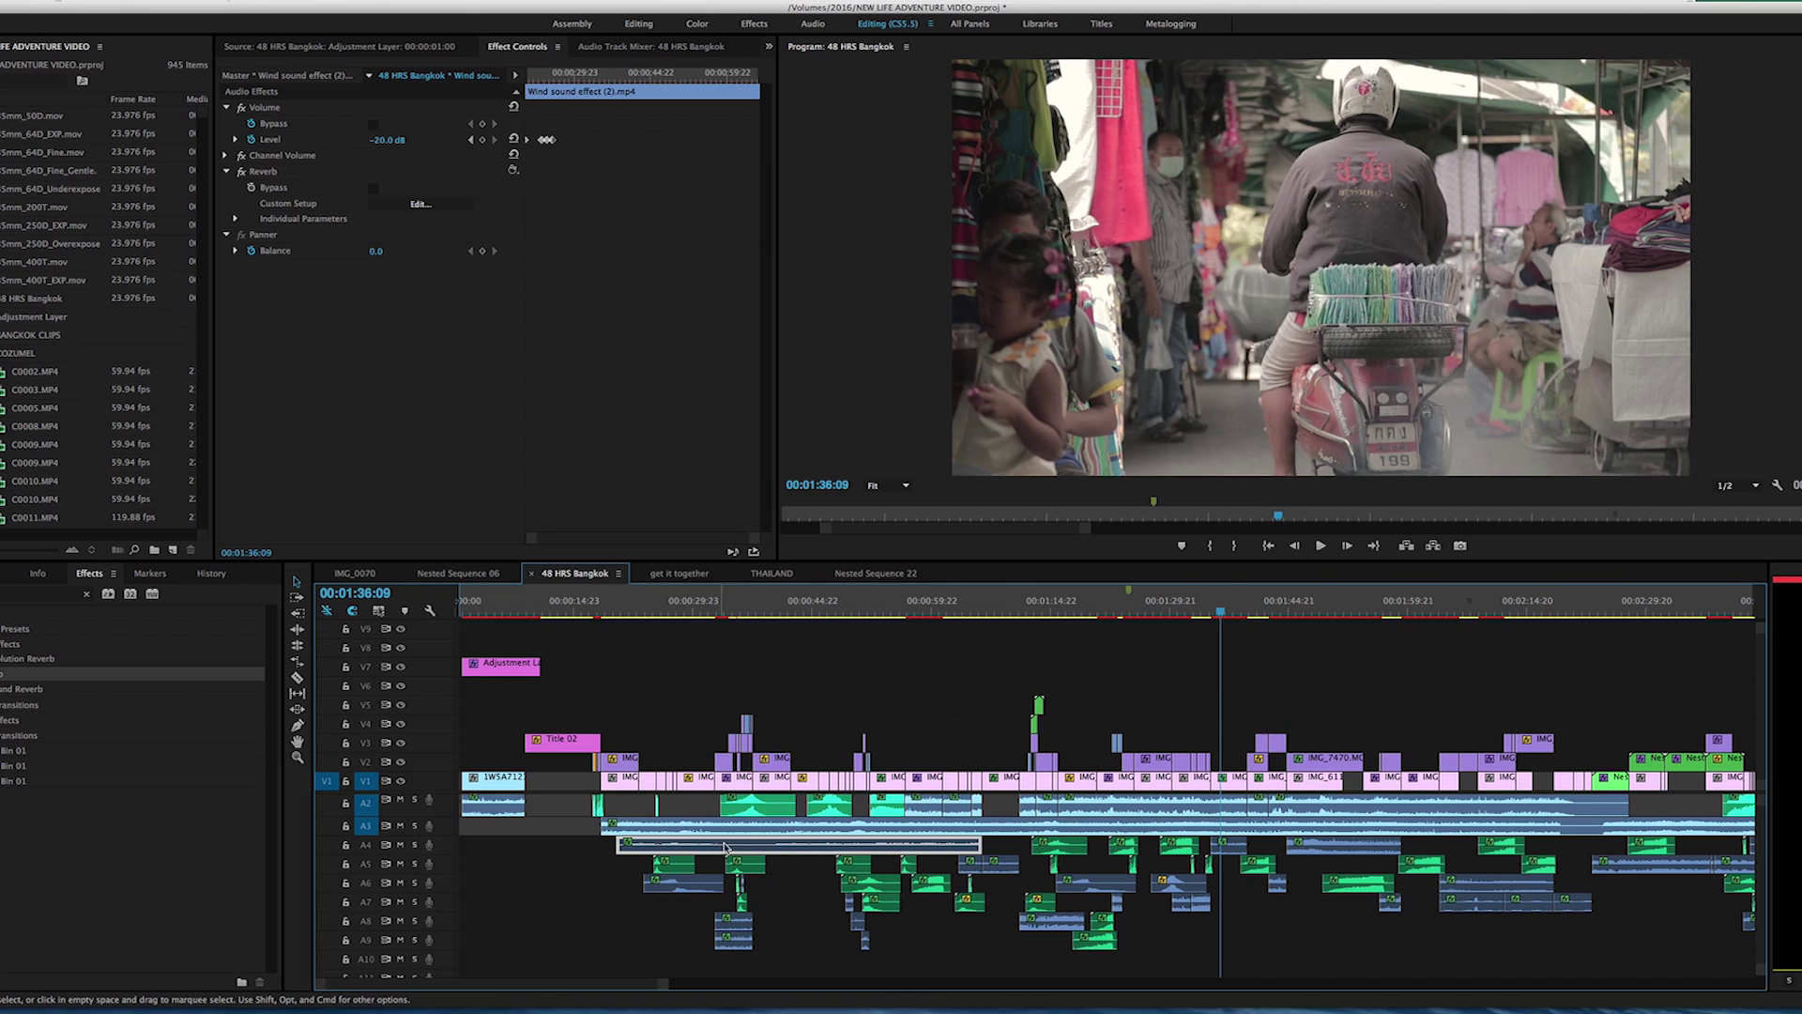
{"action": "left_click", "coordinate": [1316, 851]}
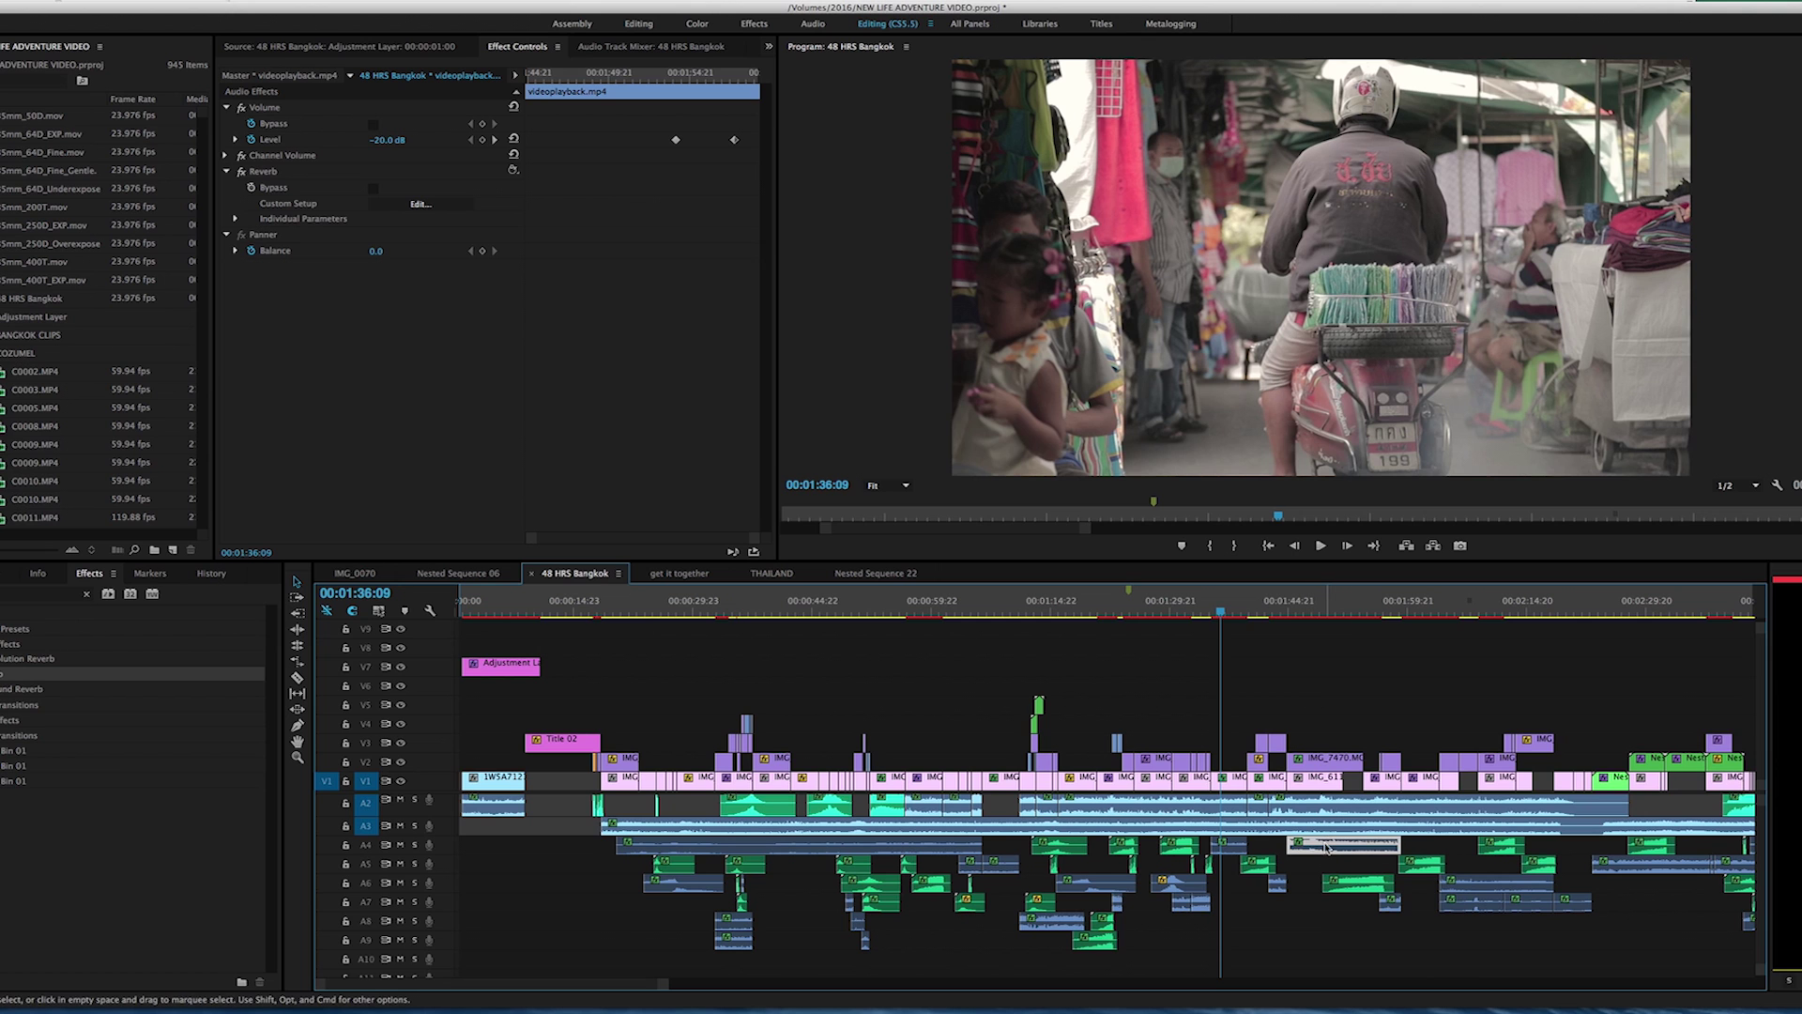
{"action": "left_click", "coordinate": [188, 1009]}
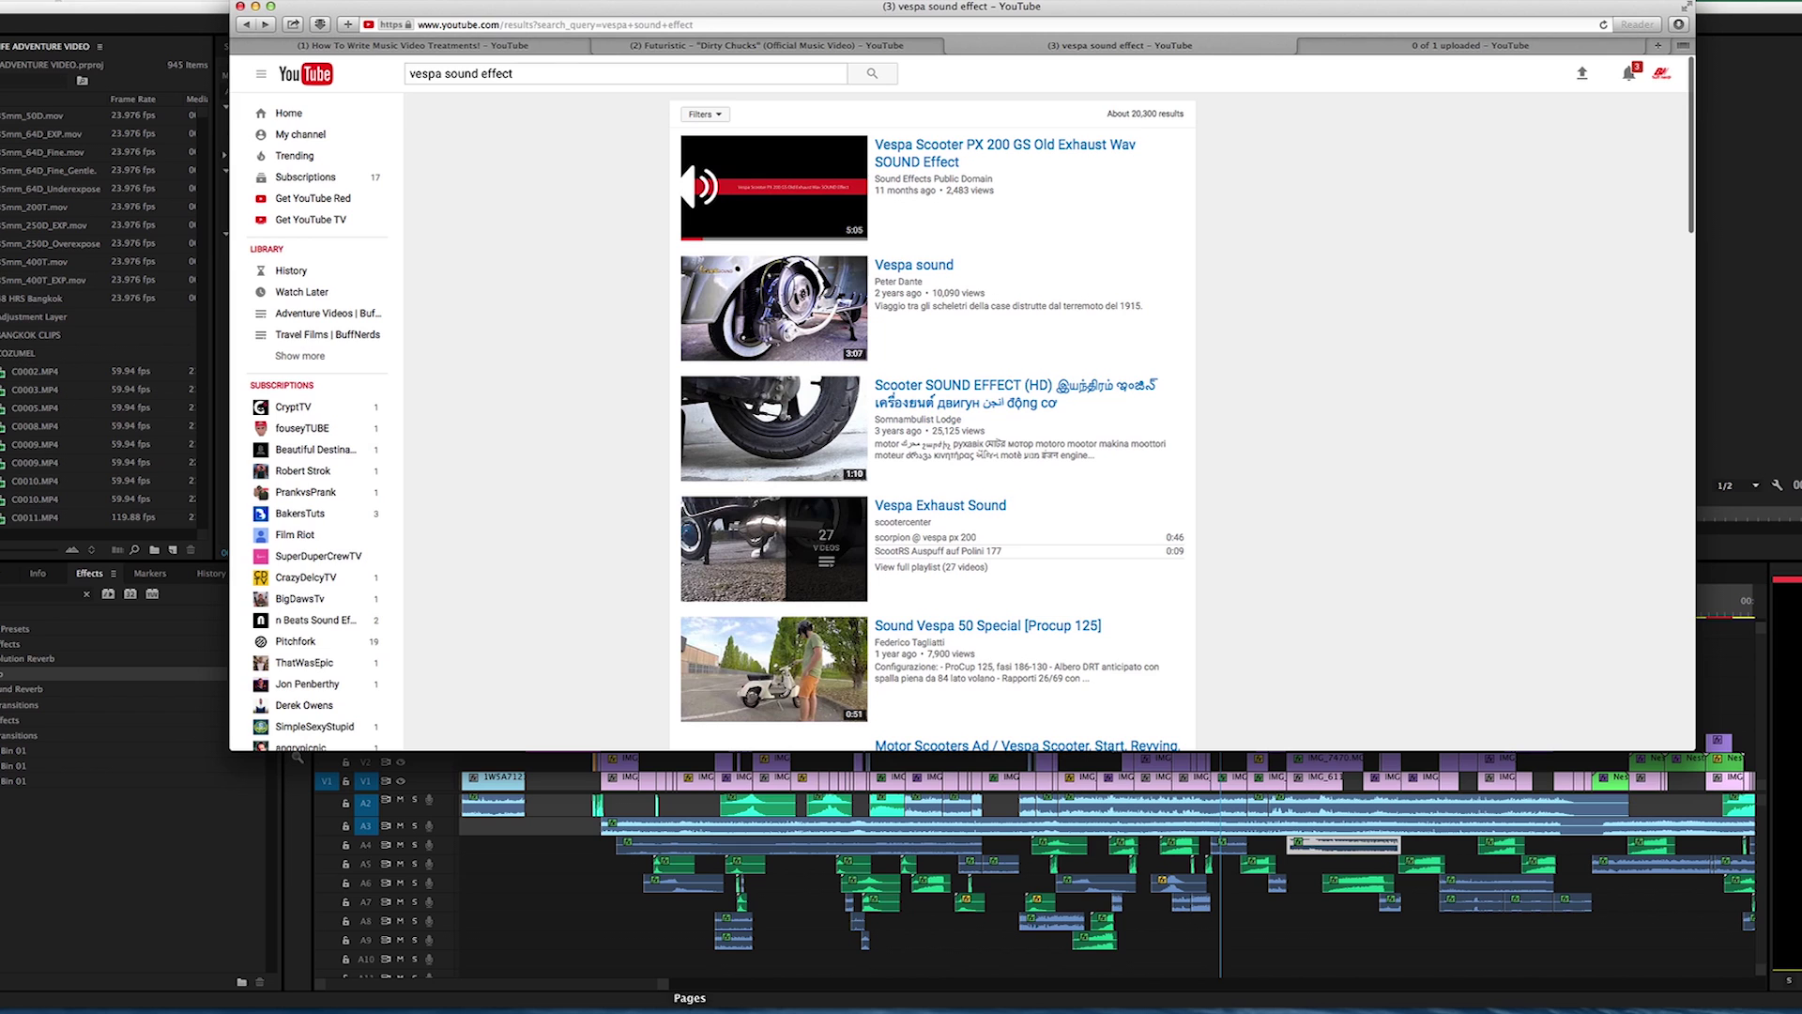
{"action": "left_click", "coordinate": [570, 921]}
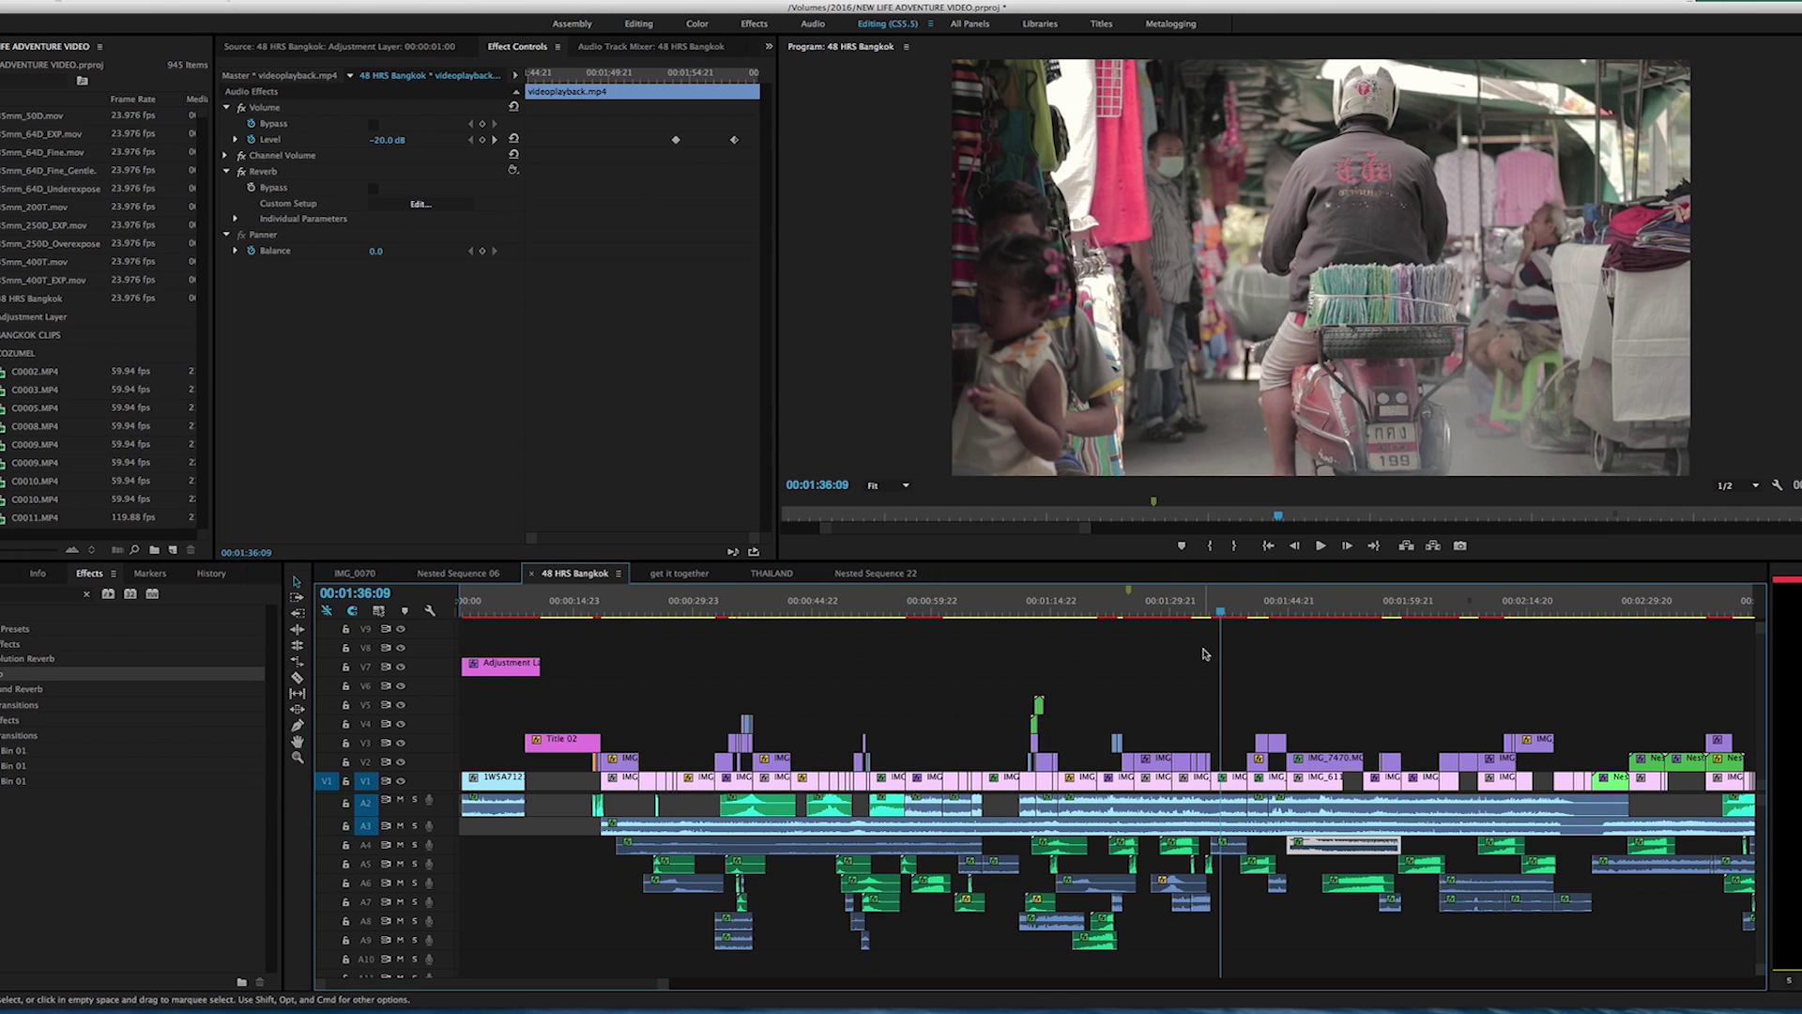
{"action": "left_click", "coordinate": [1225, 610]}
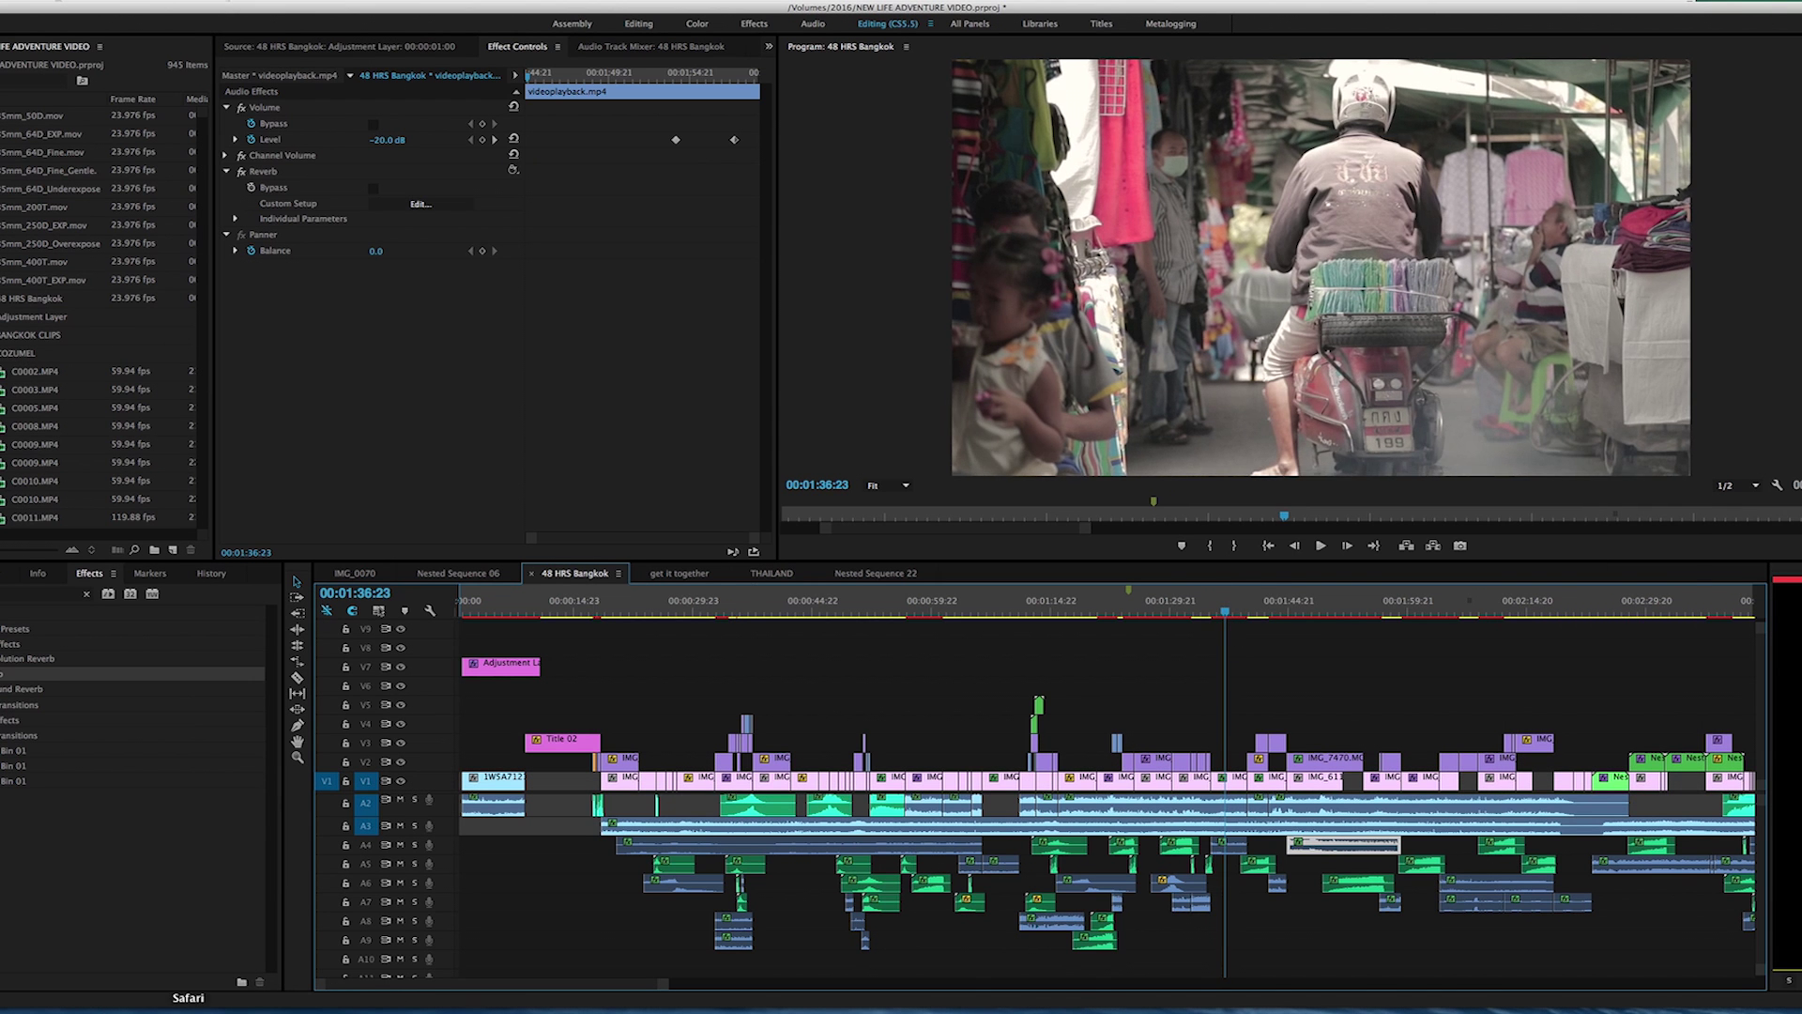
{"action": "left_click", "coordinate": [188, 1009]}
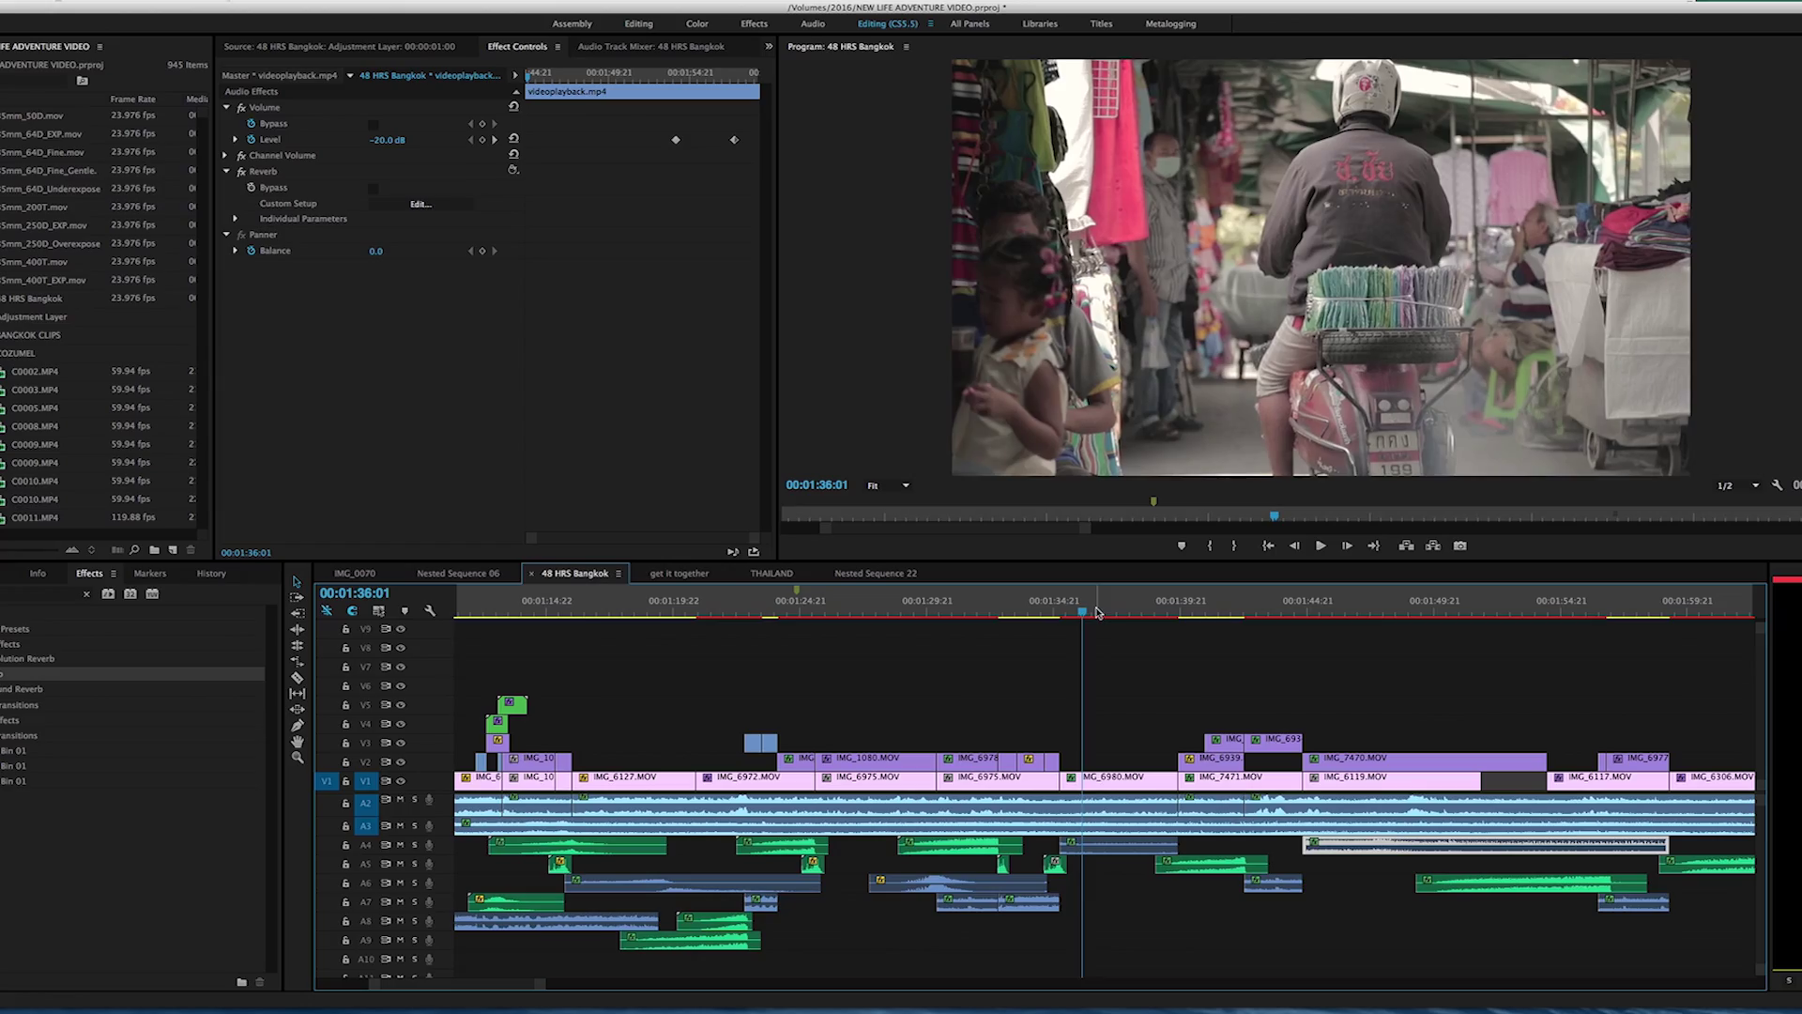
{"action": "left_click", "coordinate": [1089, 611]}
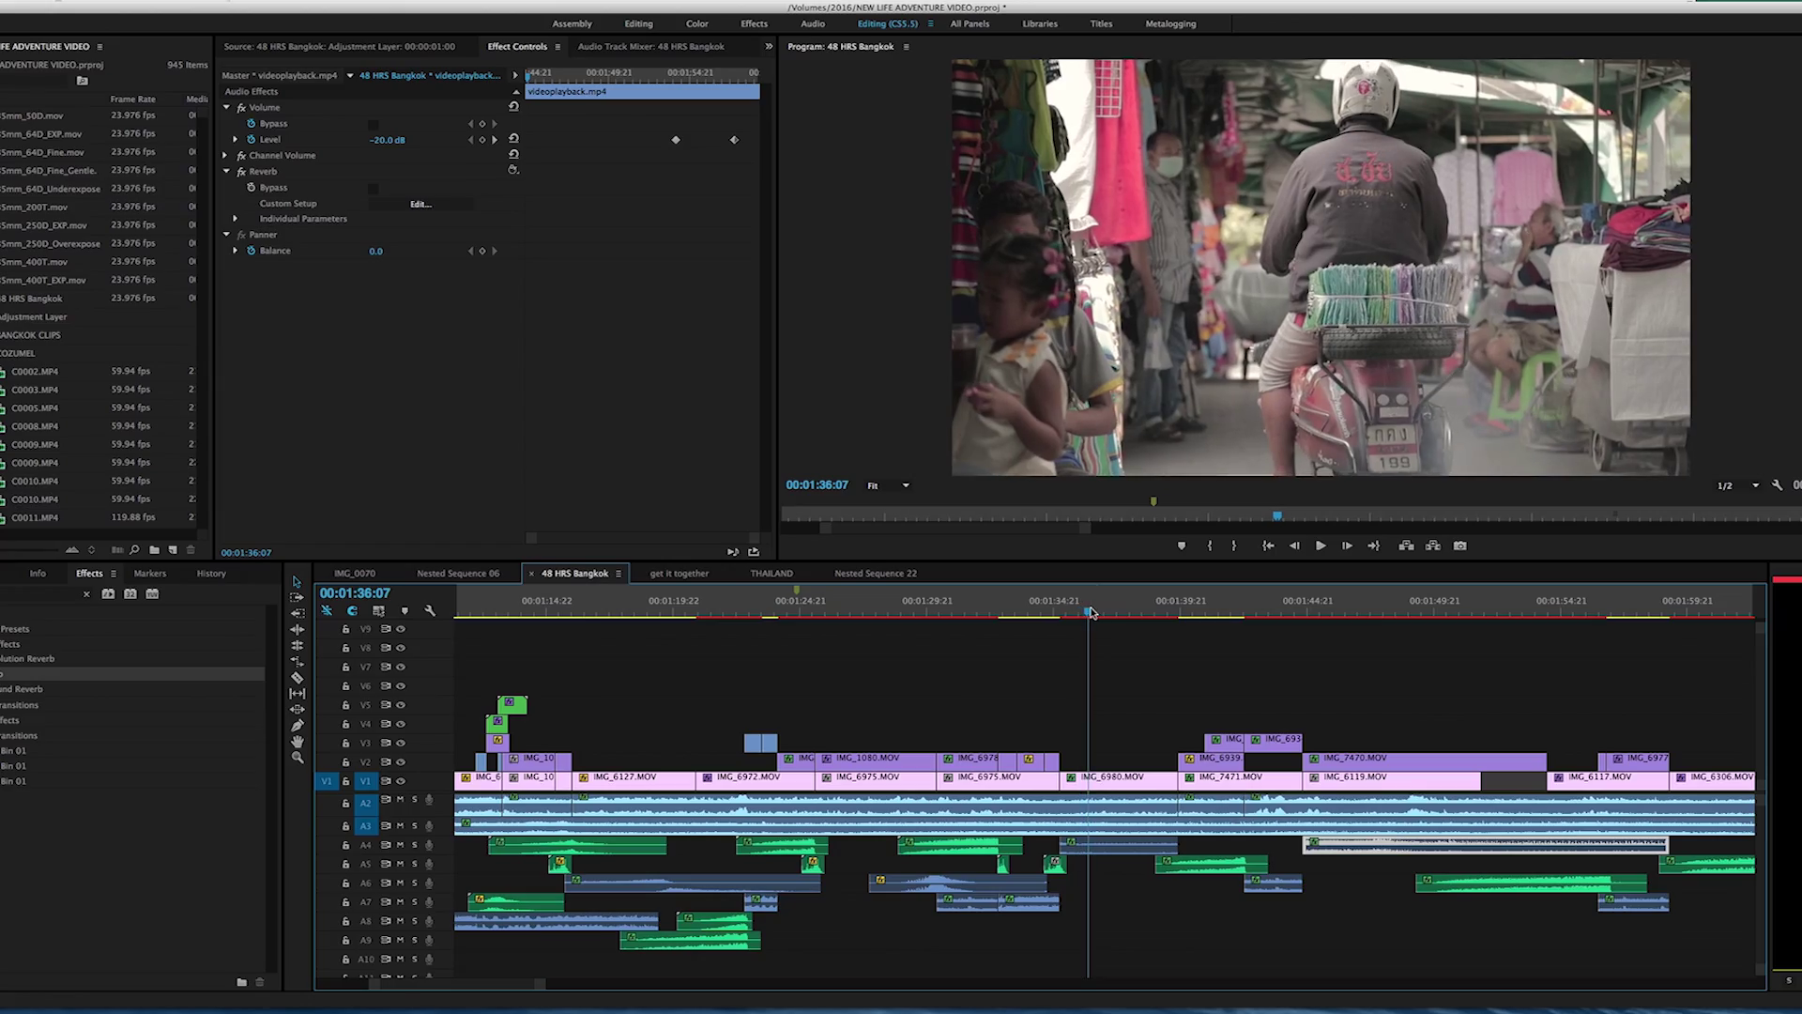
{"action": "left_click", "coordinate": [1118, 850]}
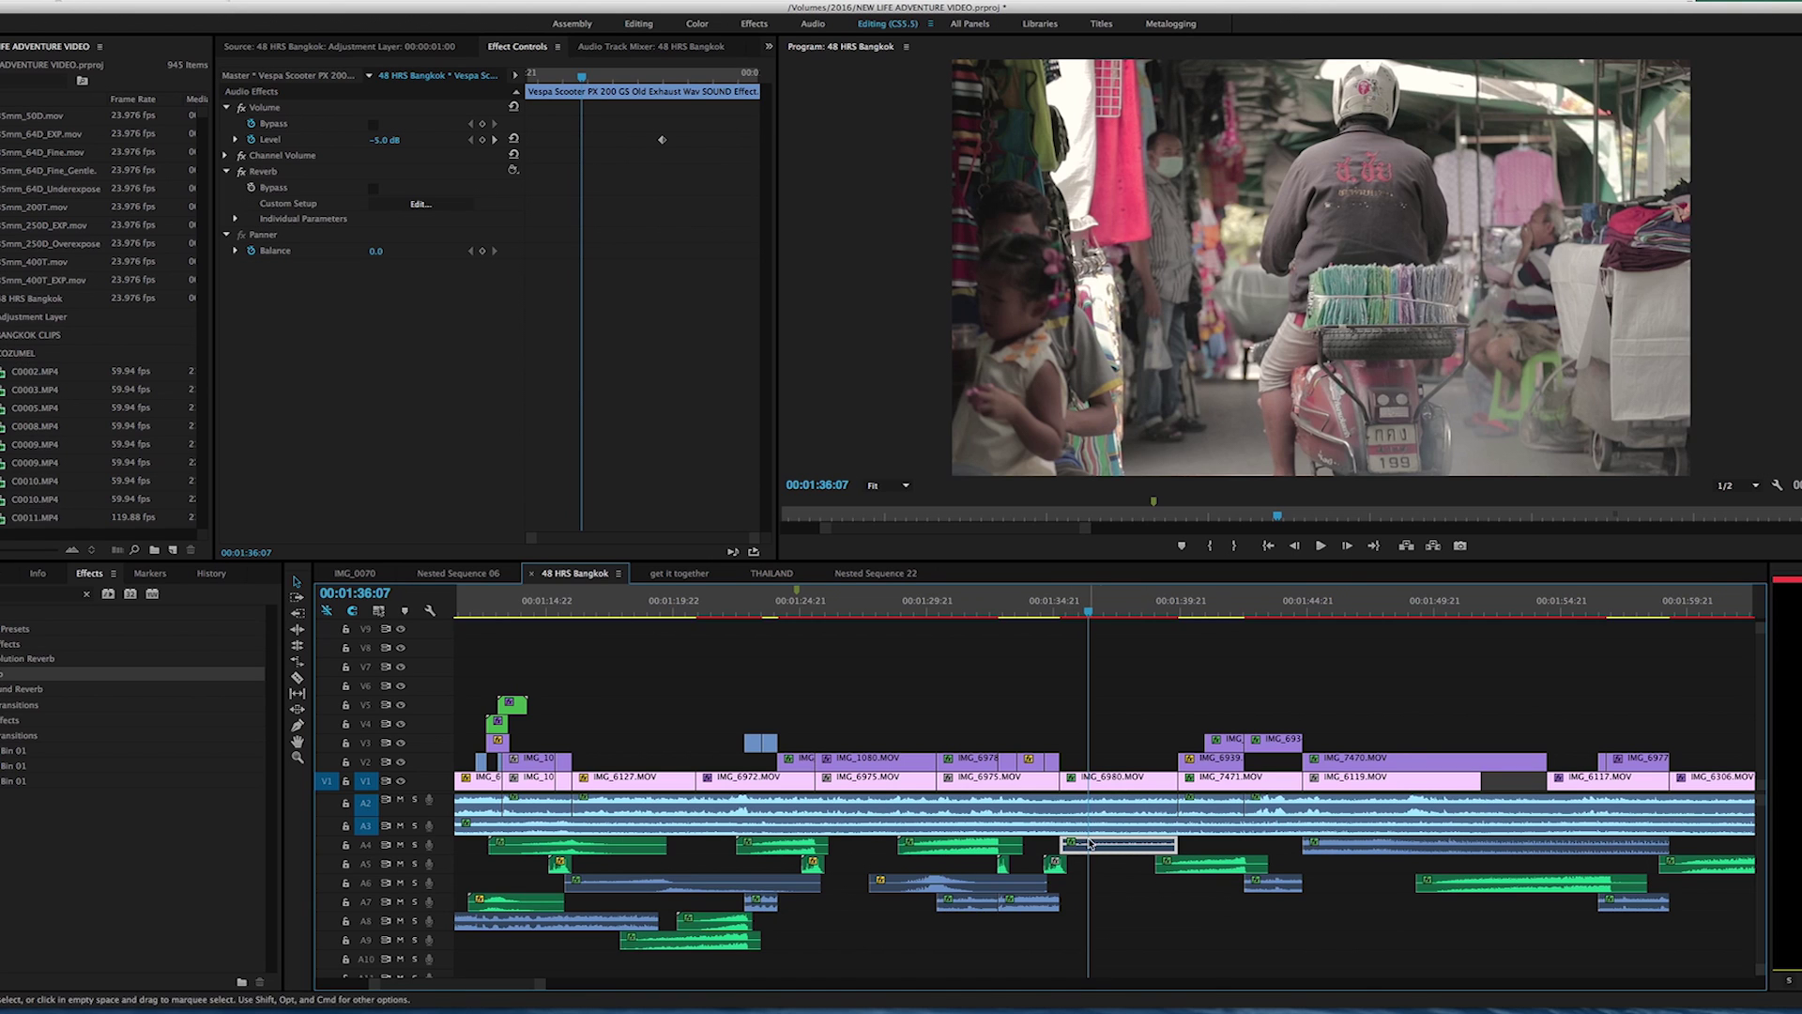
{"action": "left_click", "coordinate": [1101, 605]}
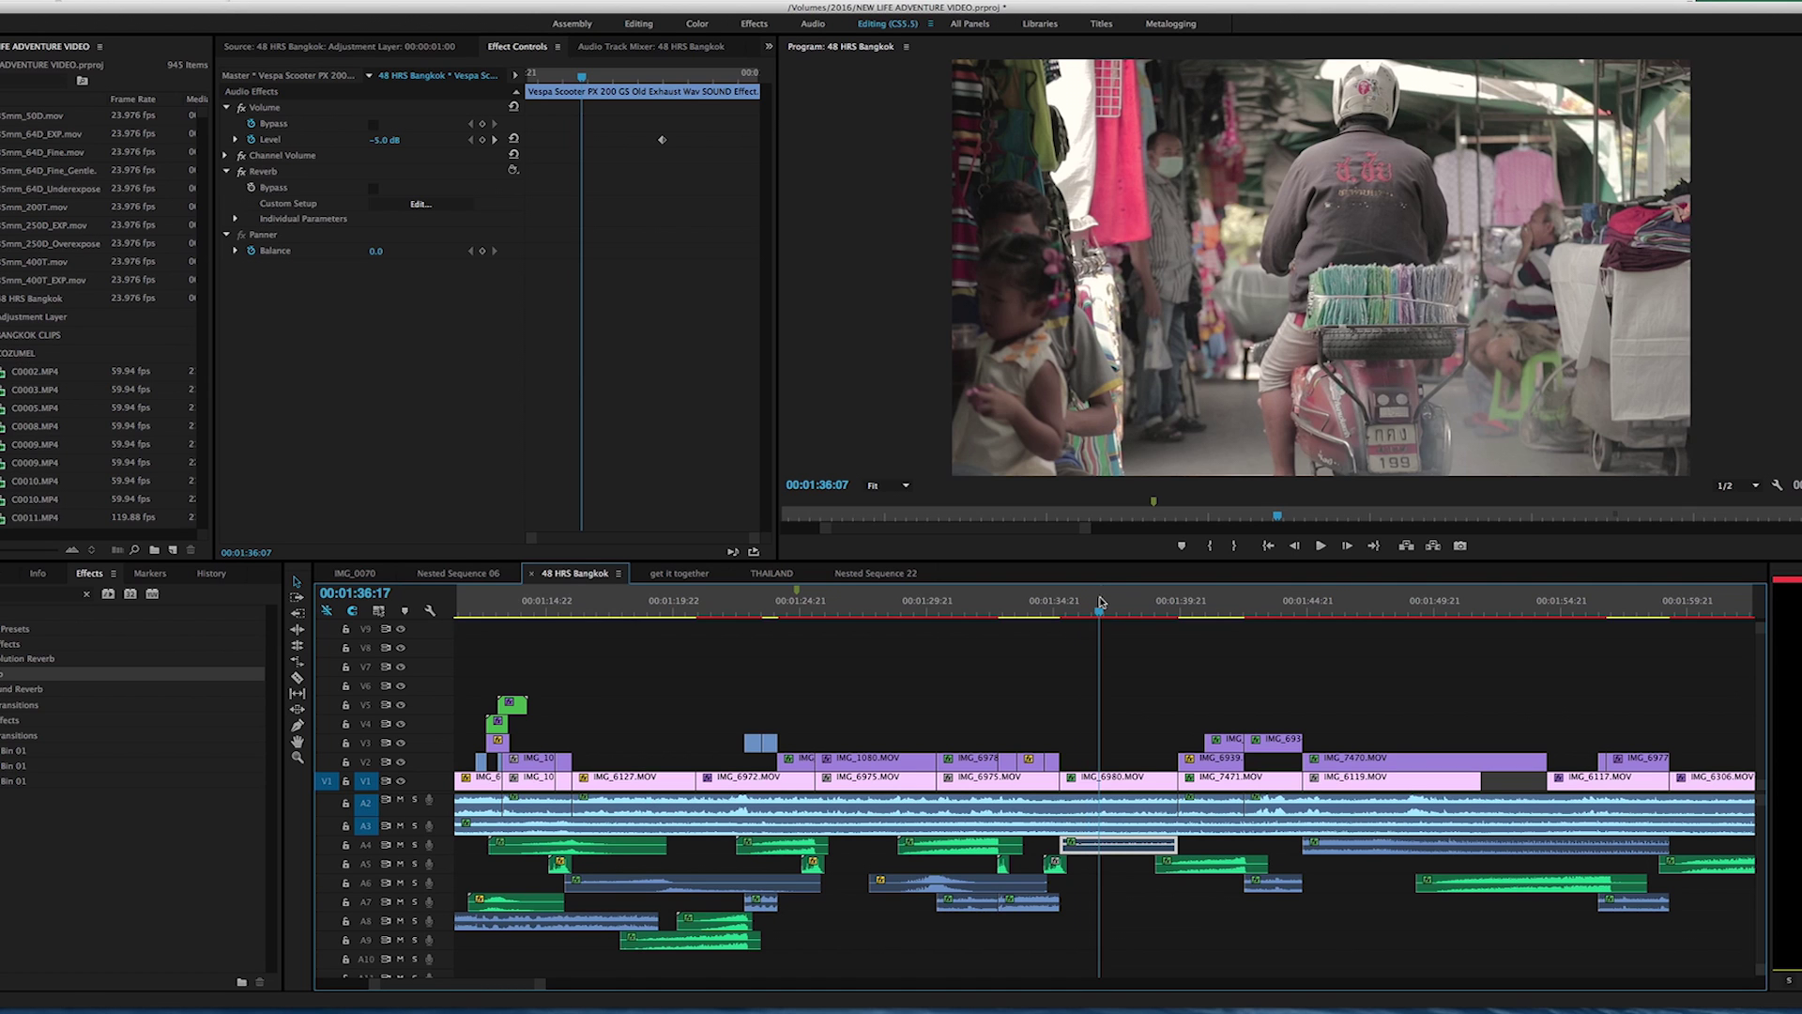
{"action": "left_click", "coordinate": [1084, 605]}
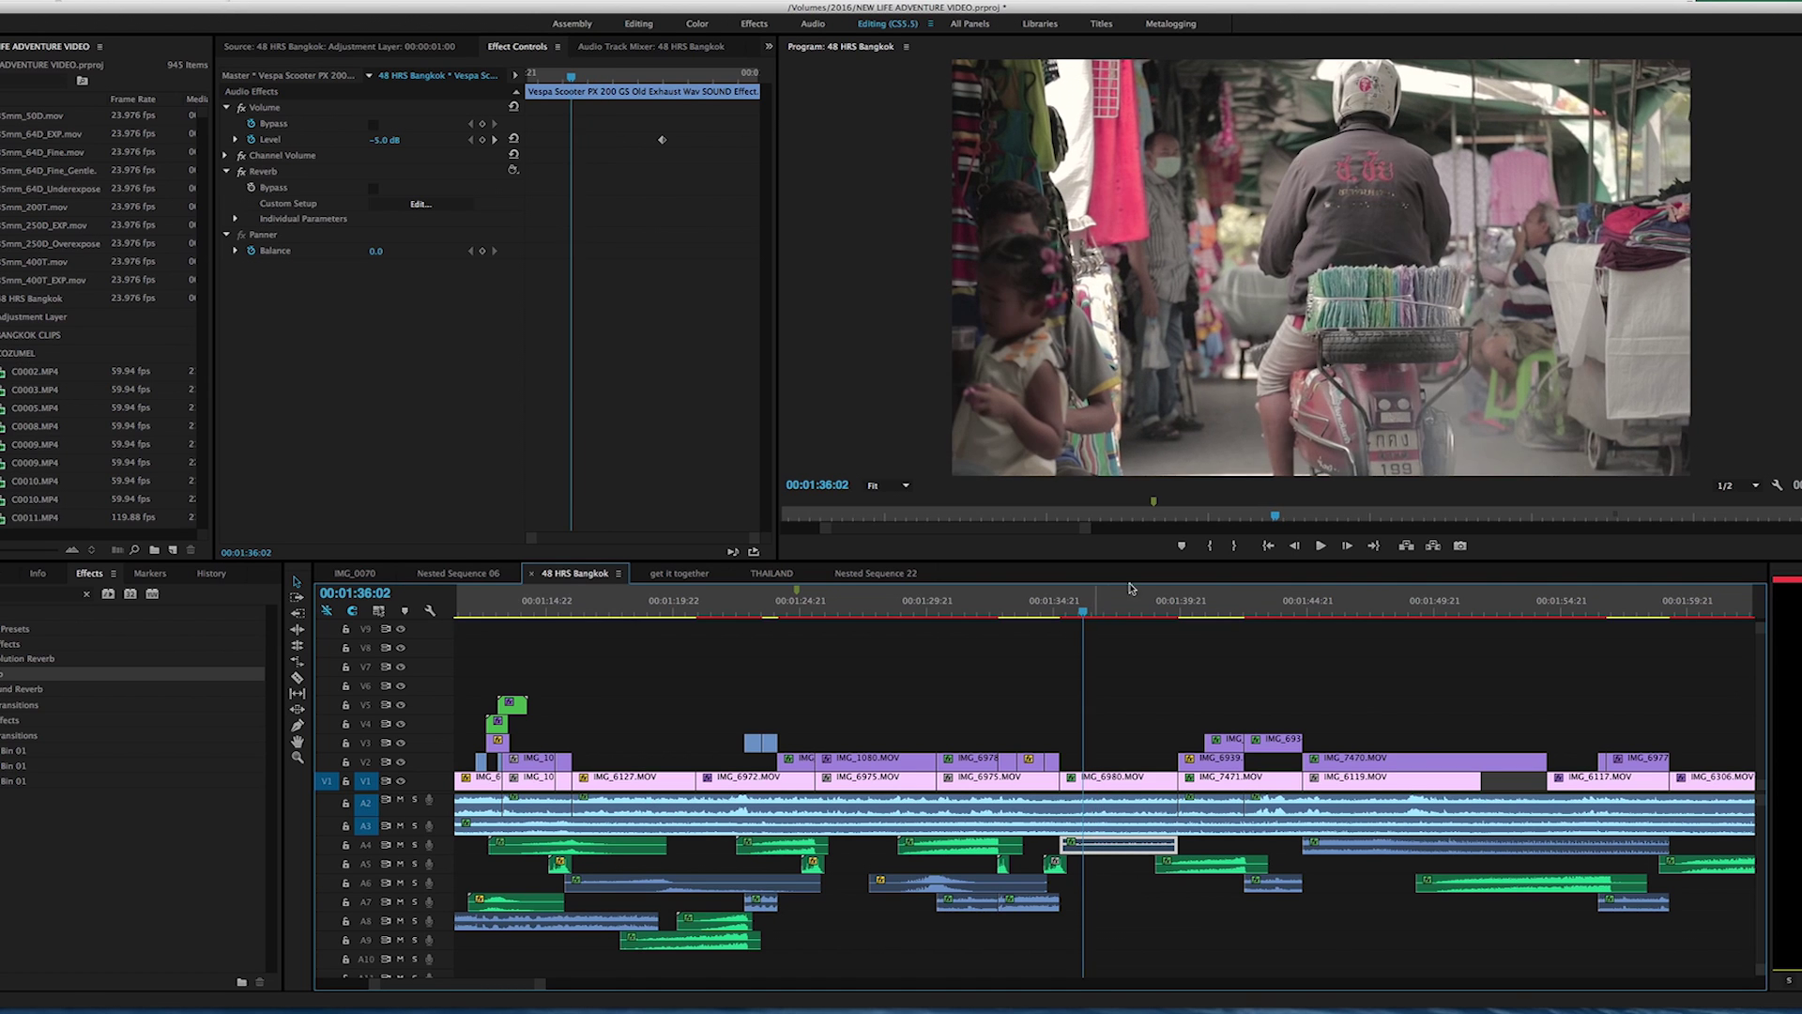
{"action": "key", "text": "space"}
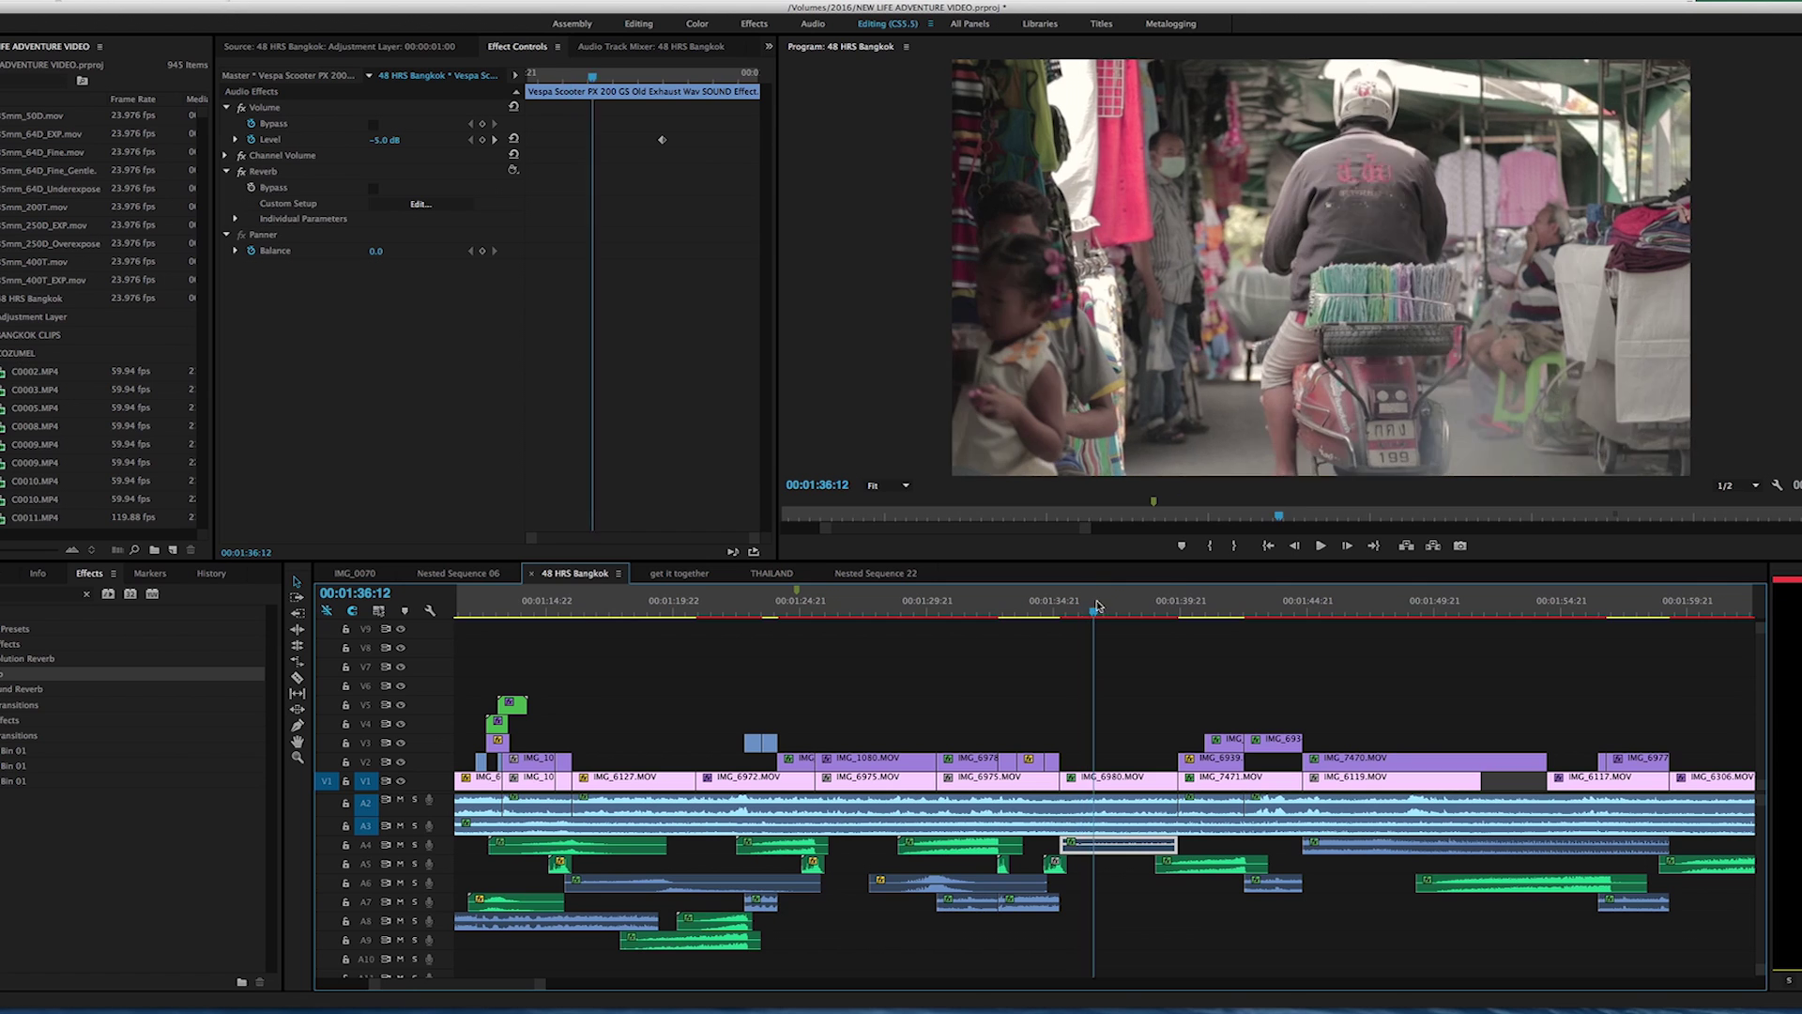
{"action": "key", "text": "space"}
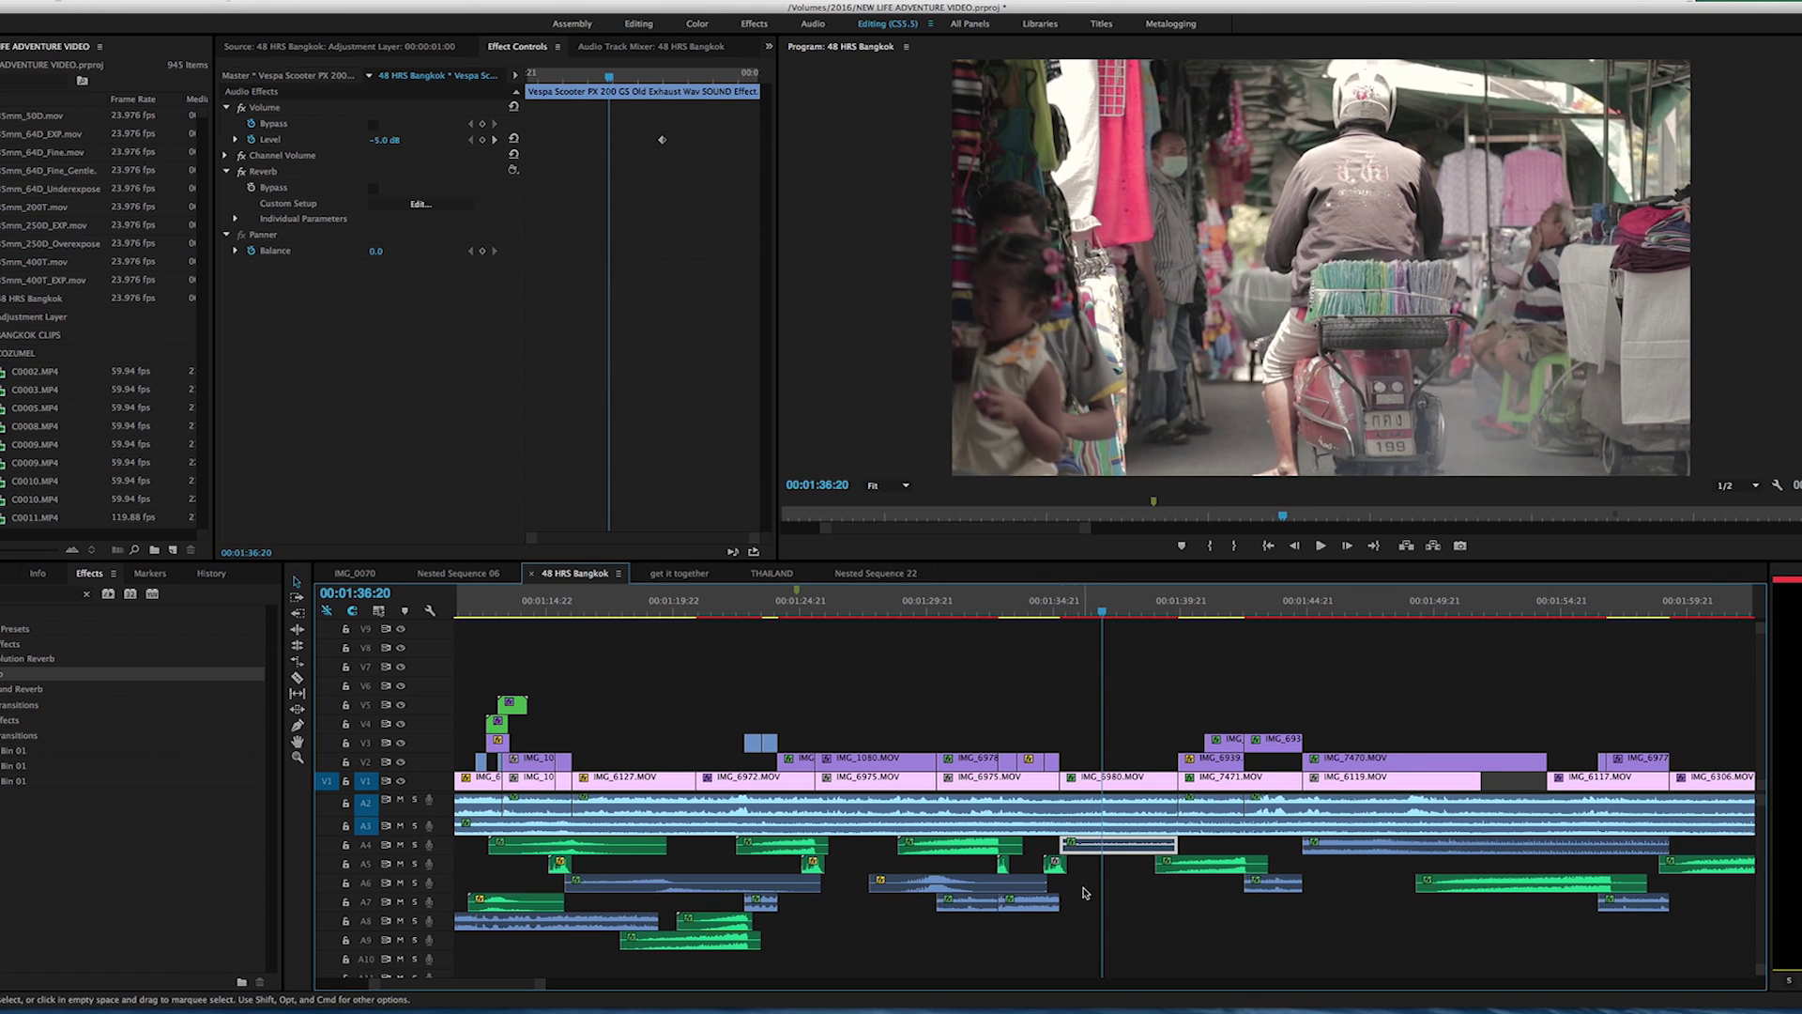
{"action": "left_click", "coordinate": [1062, 612]}
{"action": "key", "text": "space"}
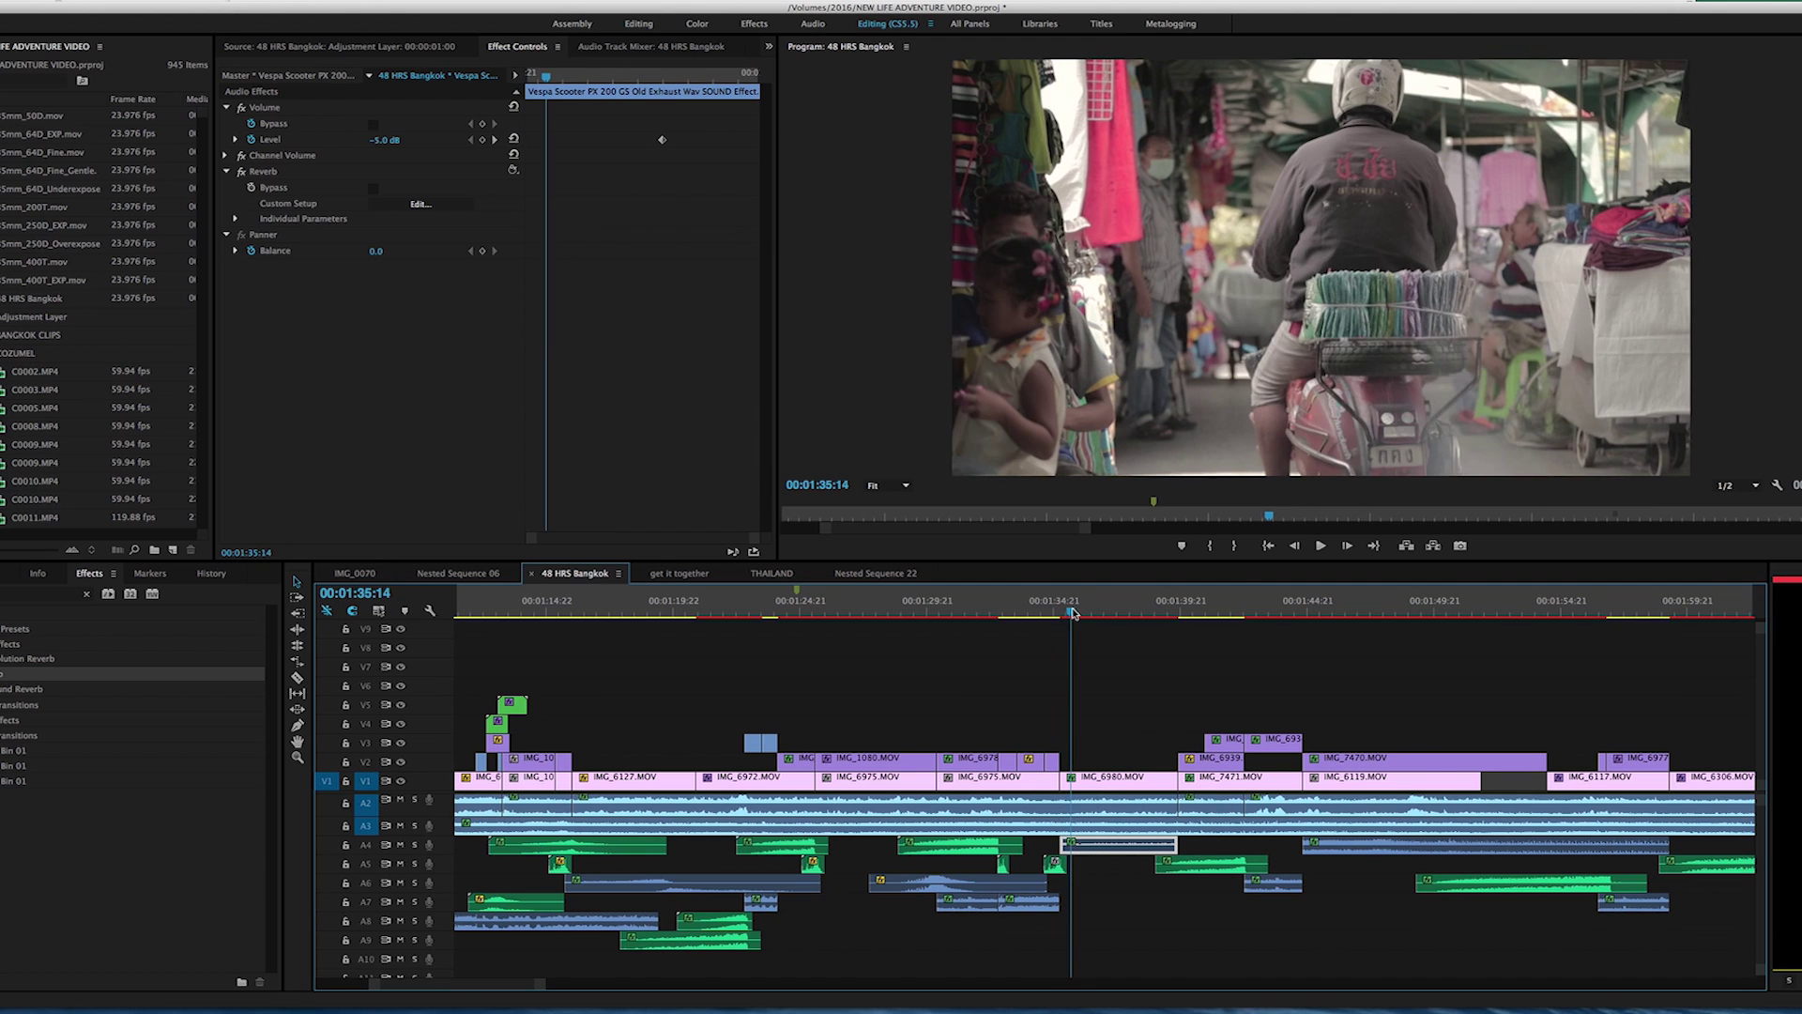
{"action": "key", "text": "space"}
{"action": "left_click", "coordinate": [1169, 612]}
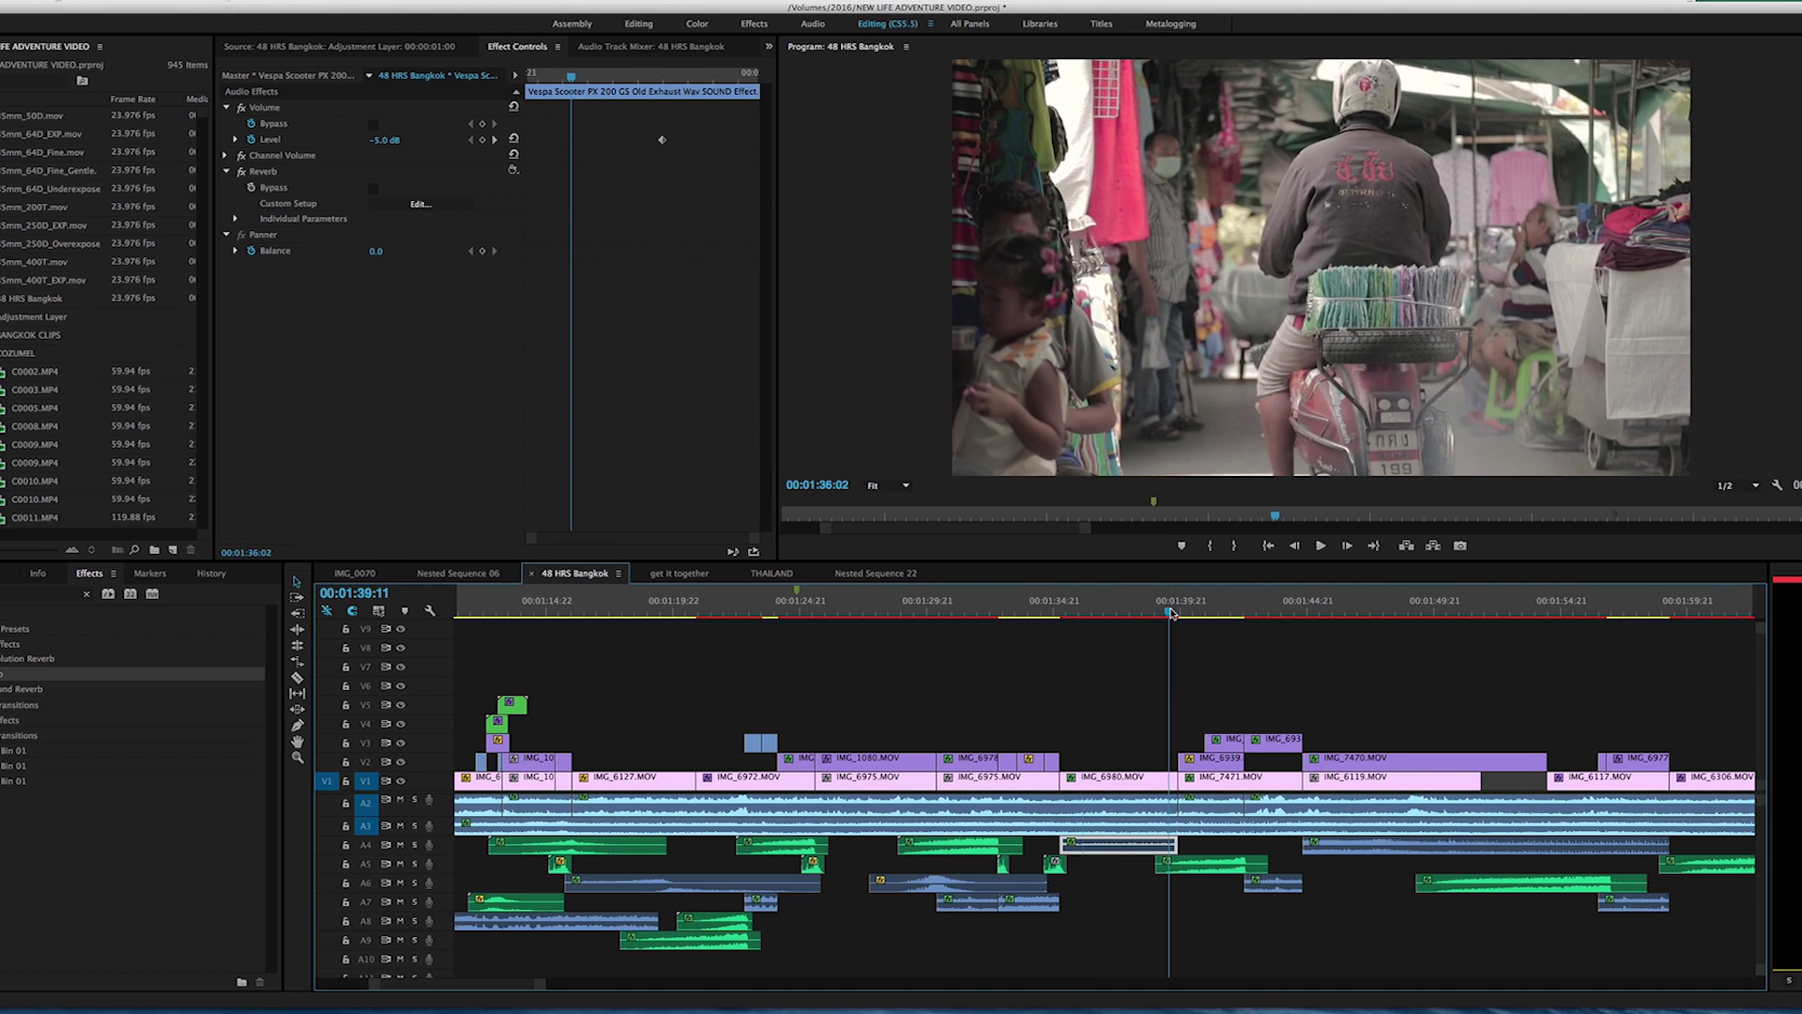
{"action": "left_click", "coordinate": [1099, 612]}
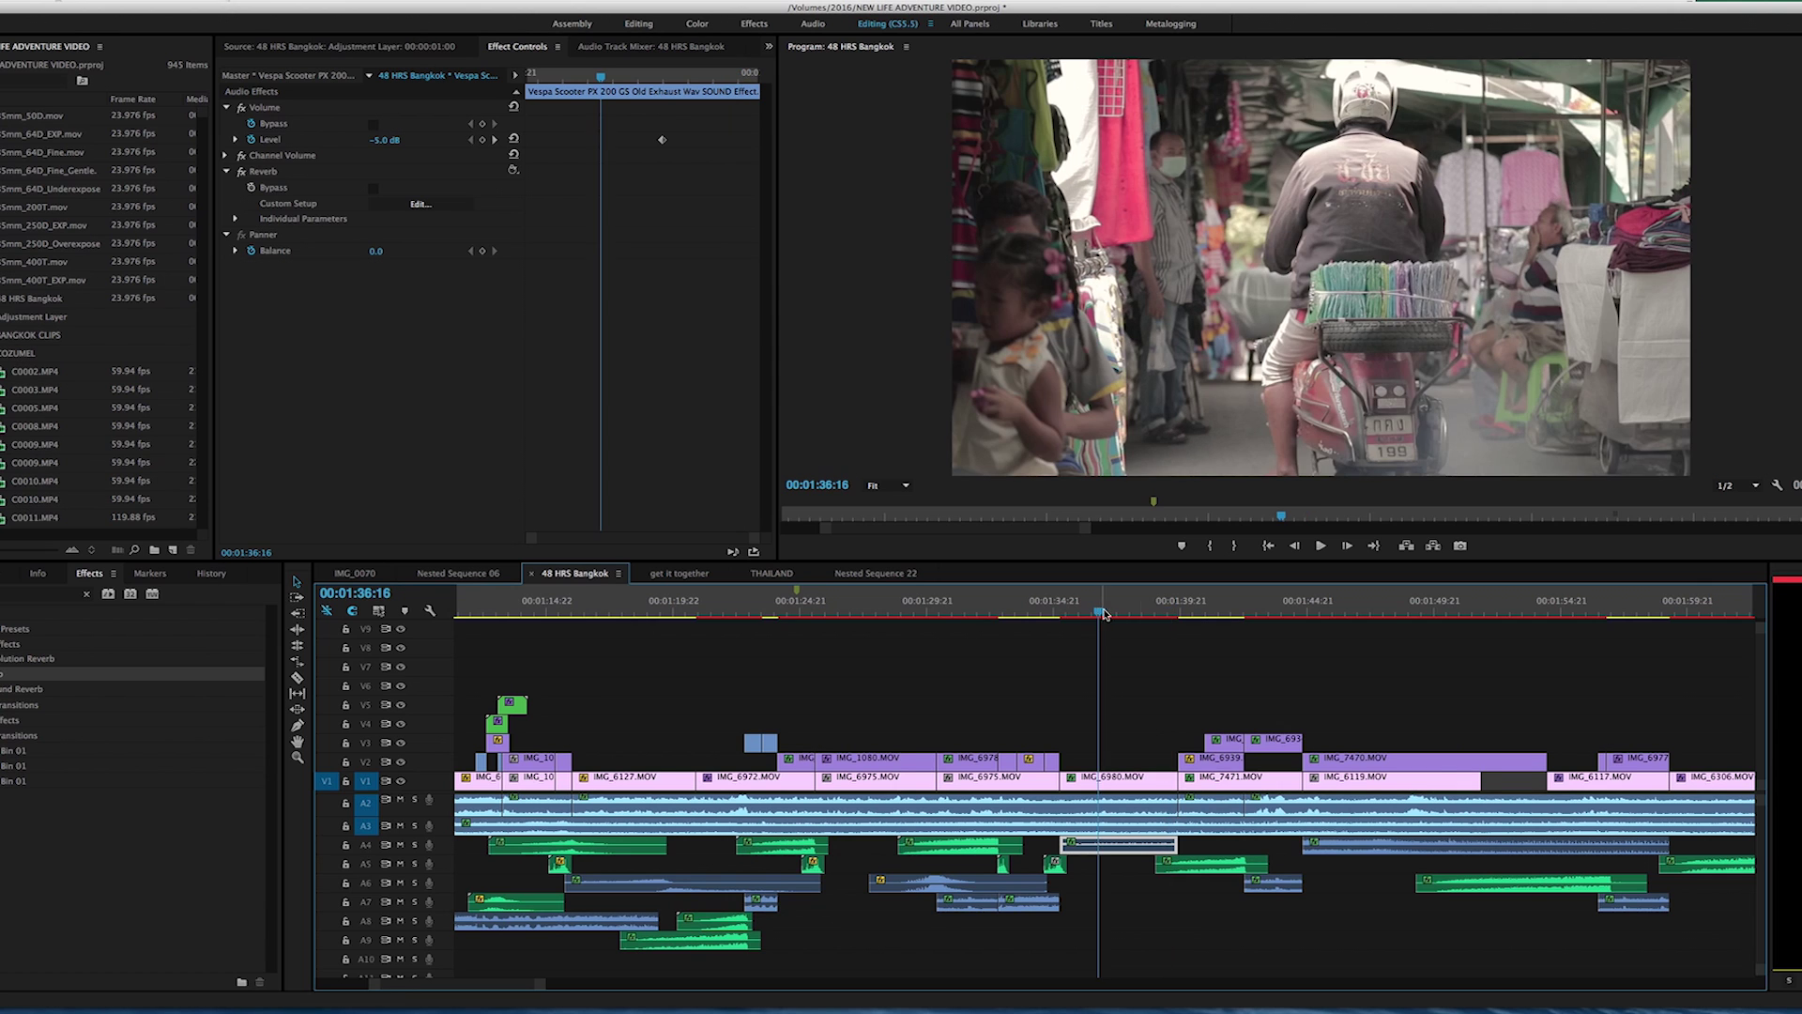
{"action": "scroll", "coordinate": [1087, 762], "scroll_direction": "up", "scroll_amount": 1}
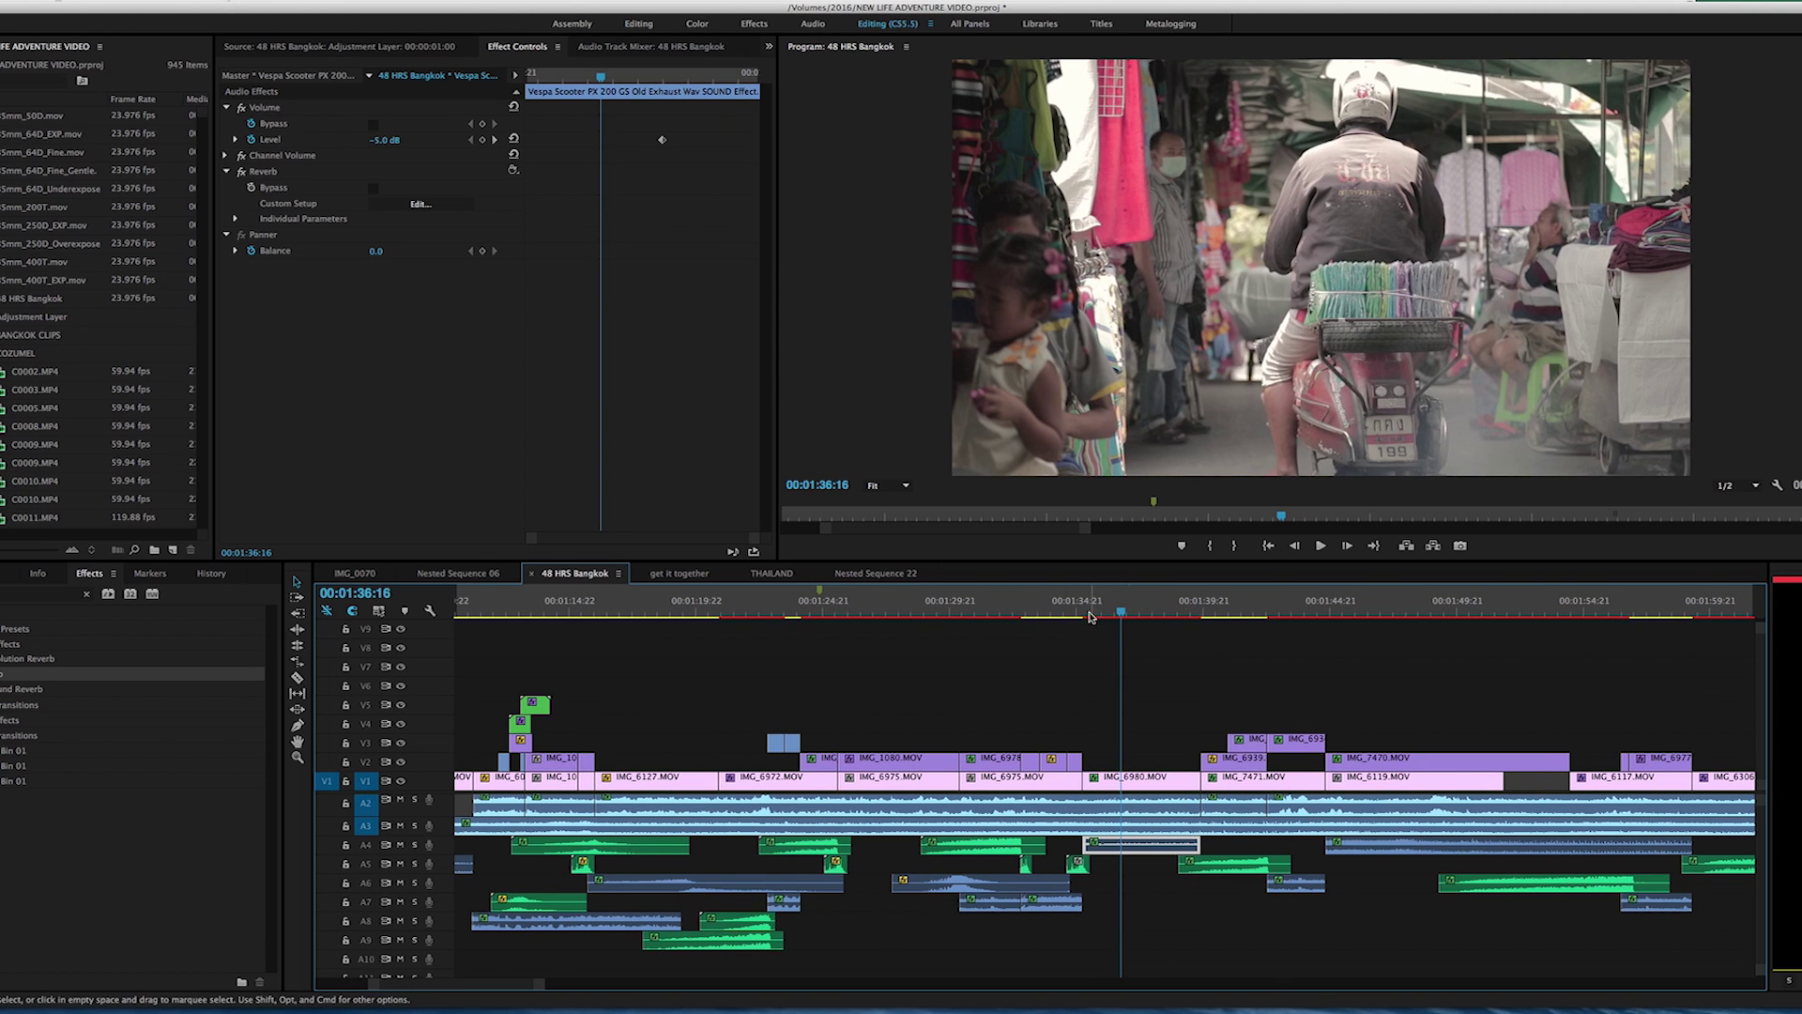
{"action": "left_click", "coordinate": [1053, 611]}
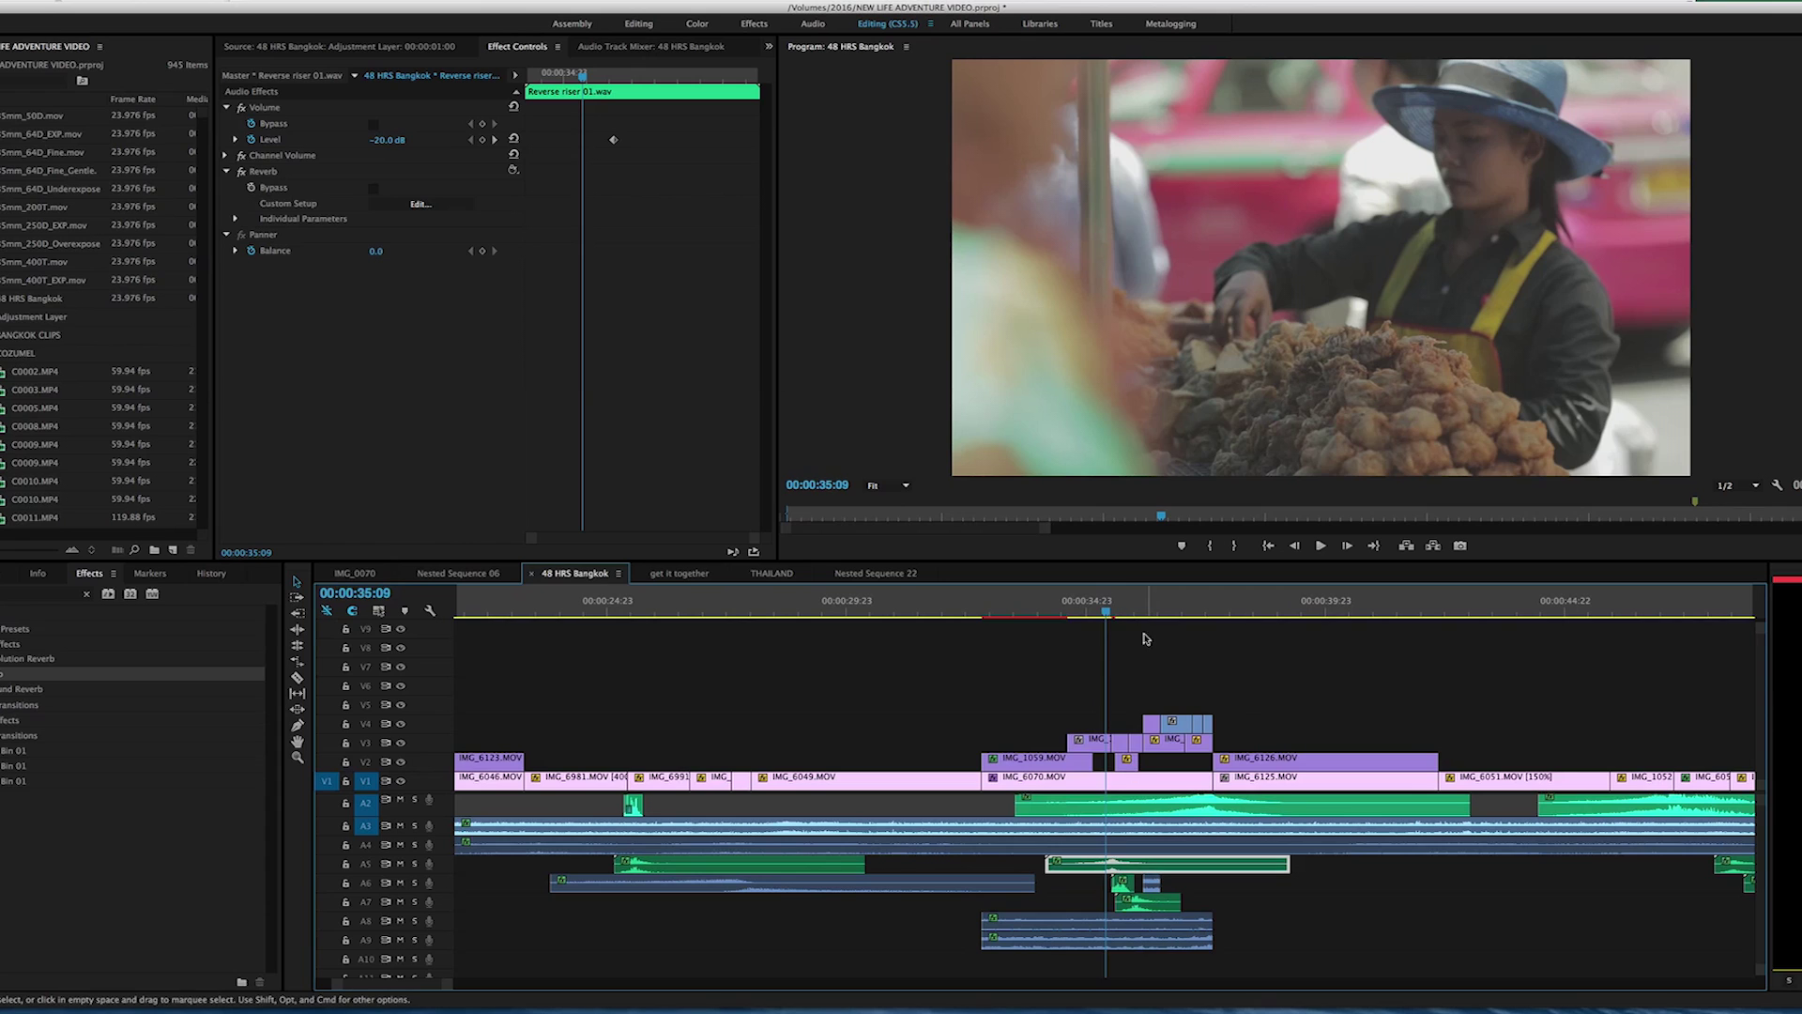
{"action": "left_click", "coordinate": [1122, 606]}
{"action": "left_click", "coordinate": [1122, 884]}
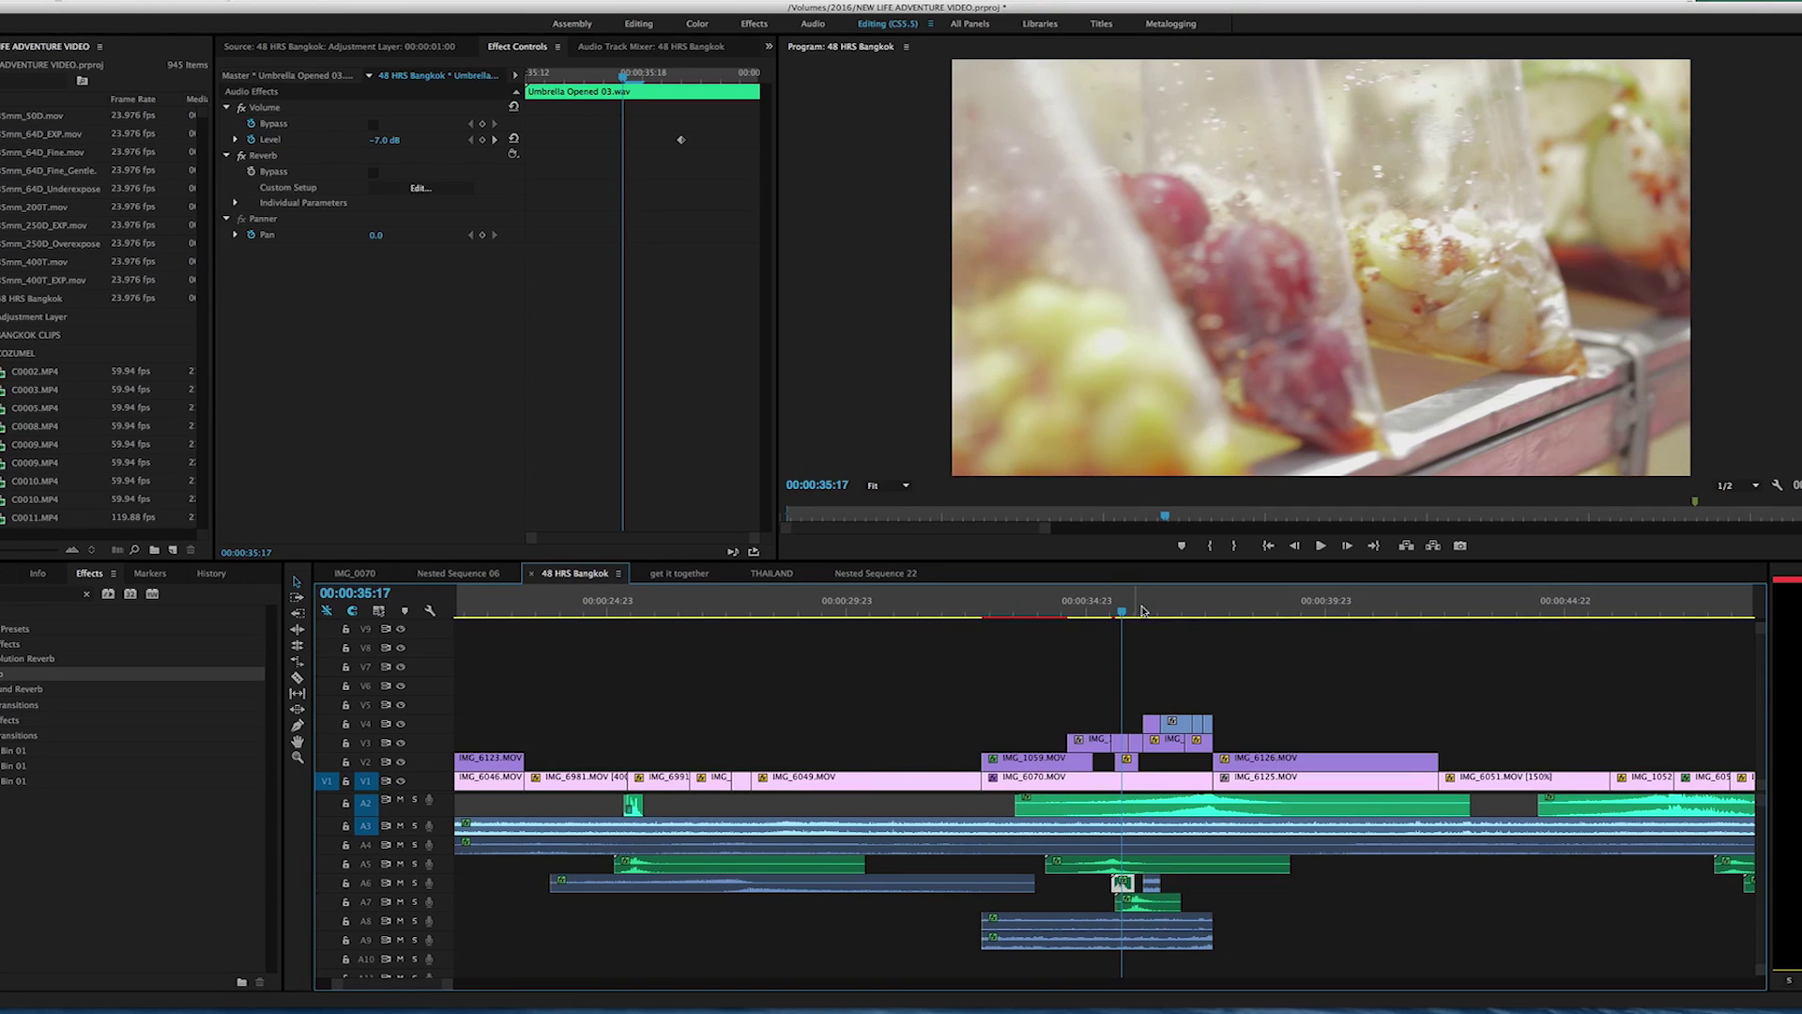
{"action": "left_click", "coordinate": [1143, 927]}
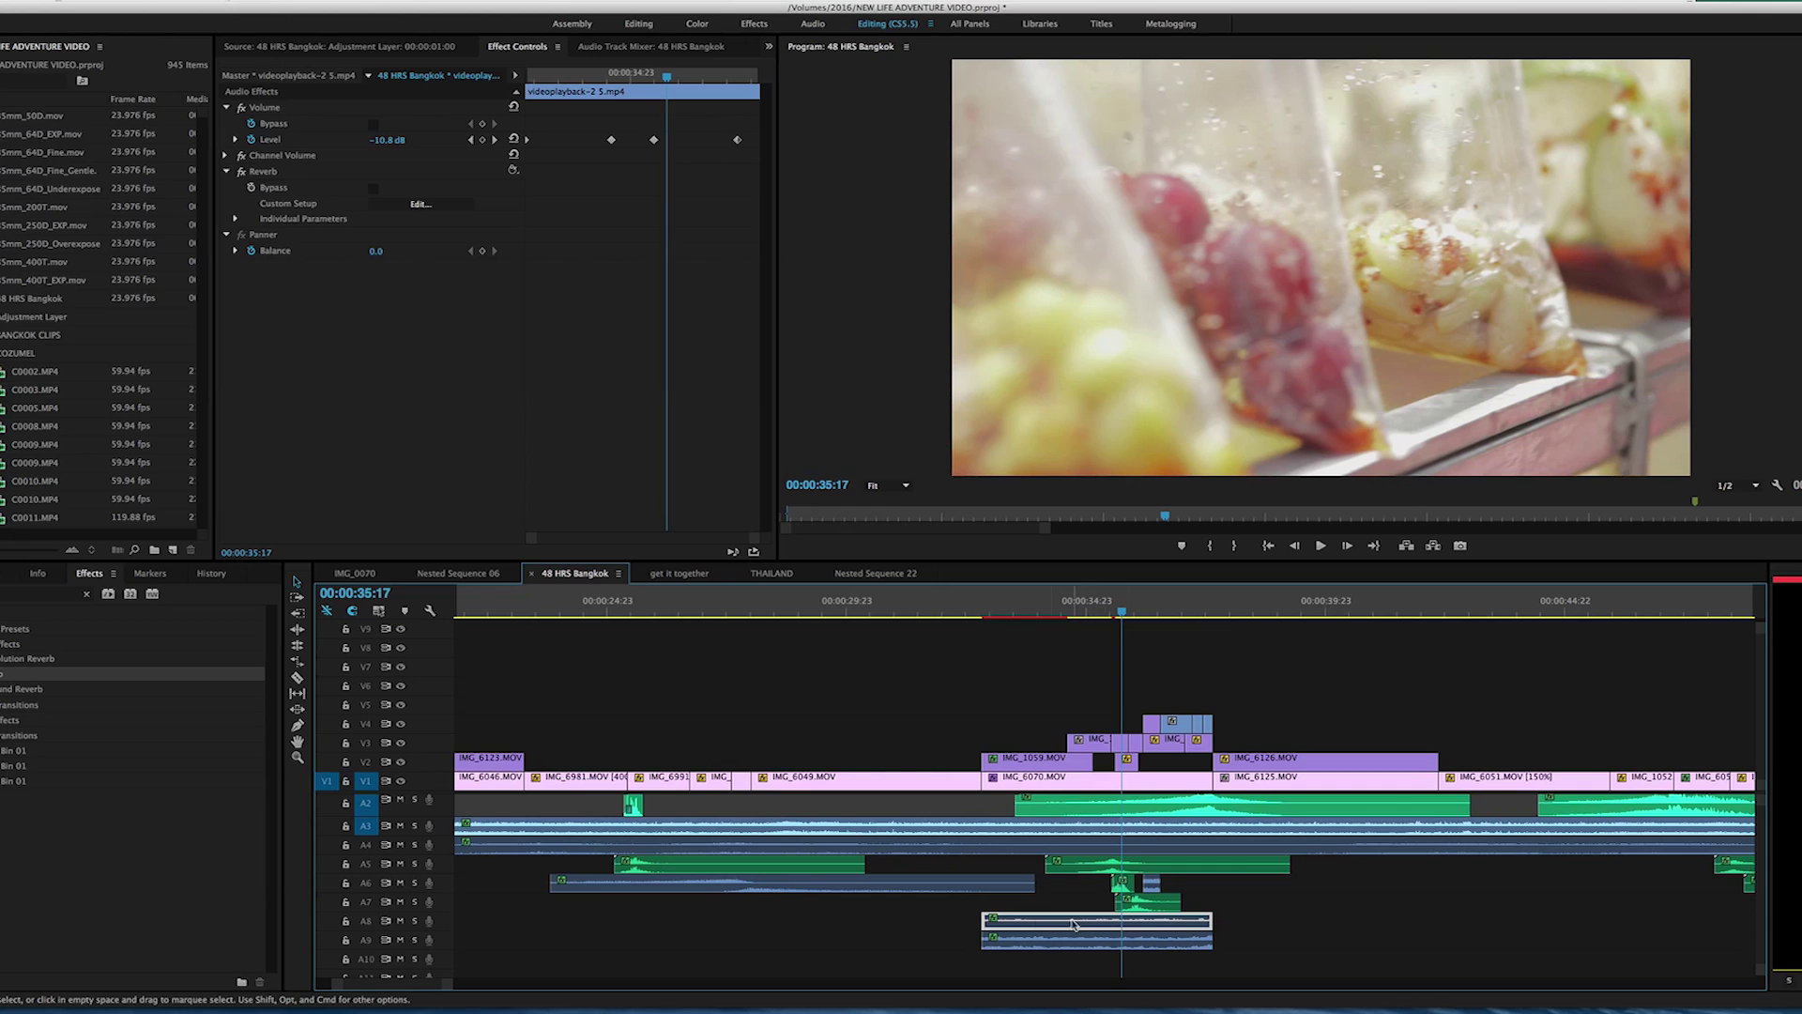
{"action": "left_click_drag", "start_coordinate": [1145, 614], "coordinate": [1152, 612]}
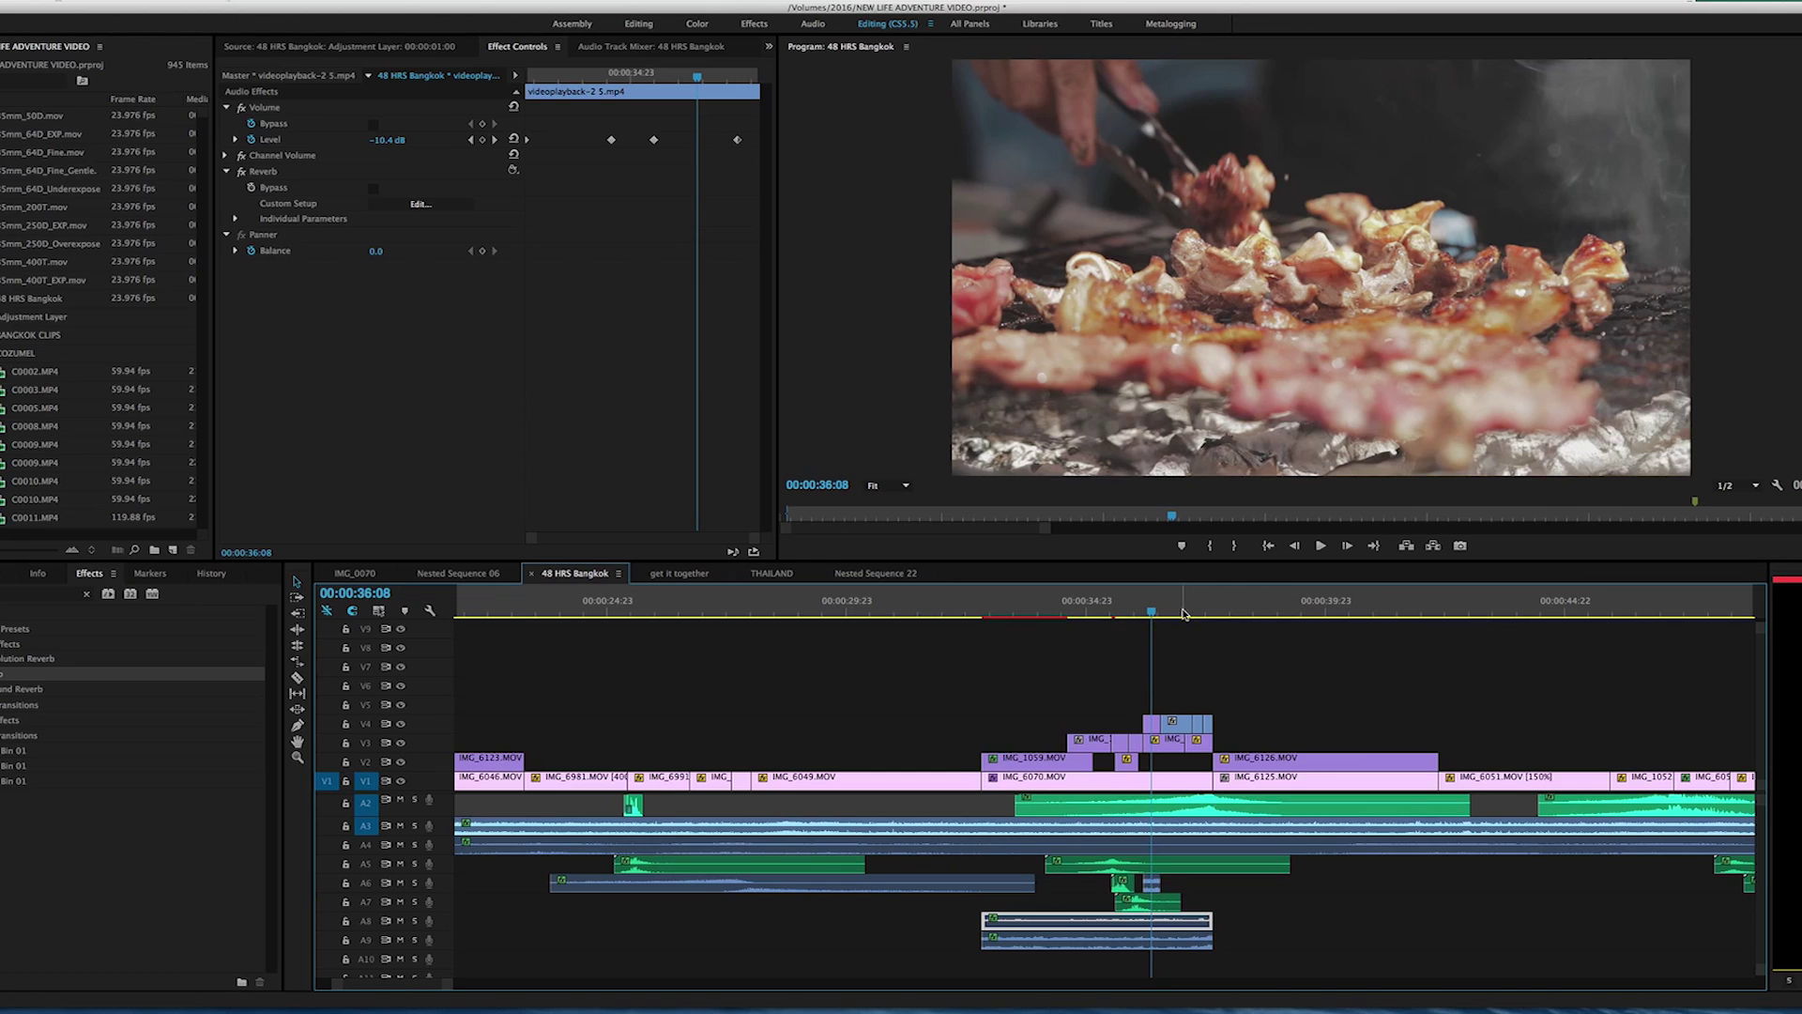
{"action": "left_click", "coordinate": [1170, 612]}
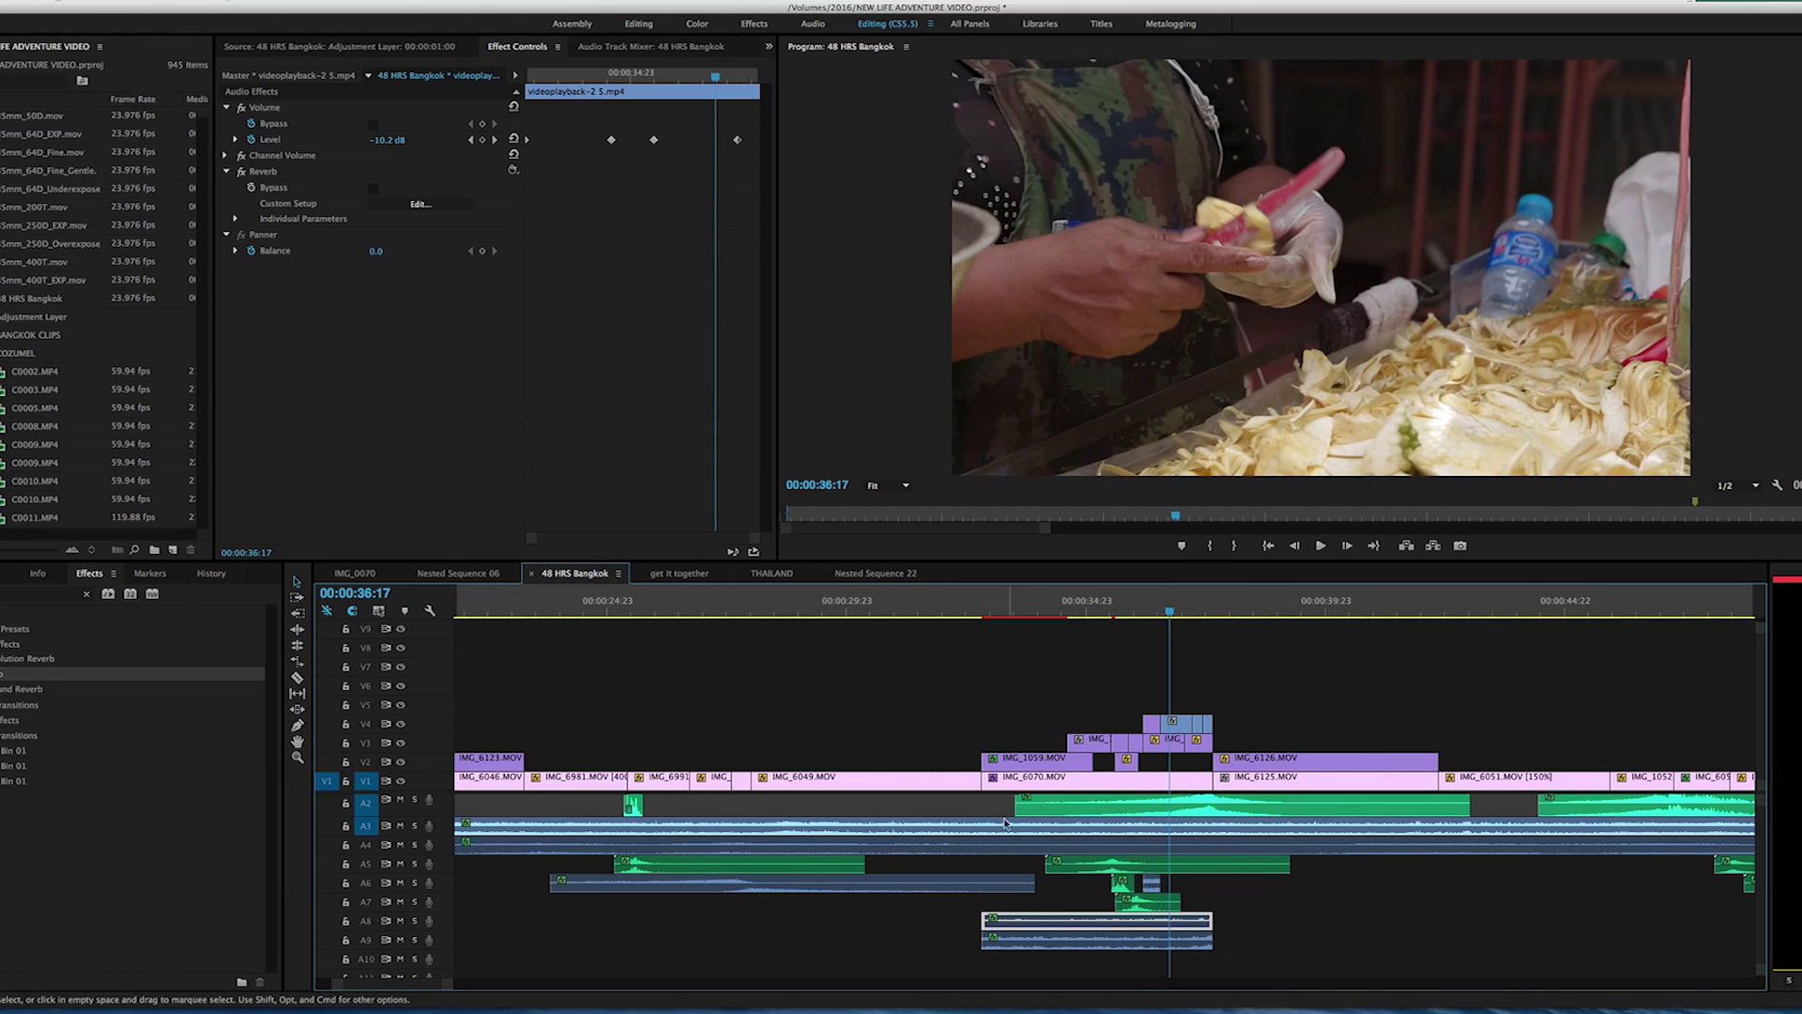
{"action": "left_click_drag", "start_coordinate": [995, 967], "coordinate": [1198, 763]}
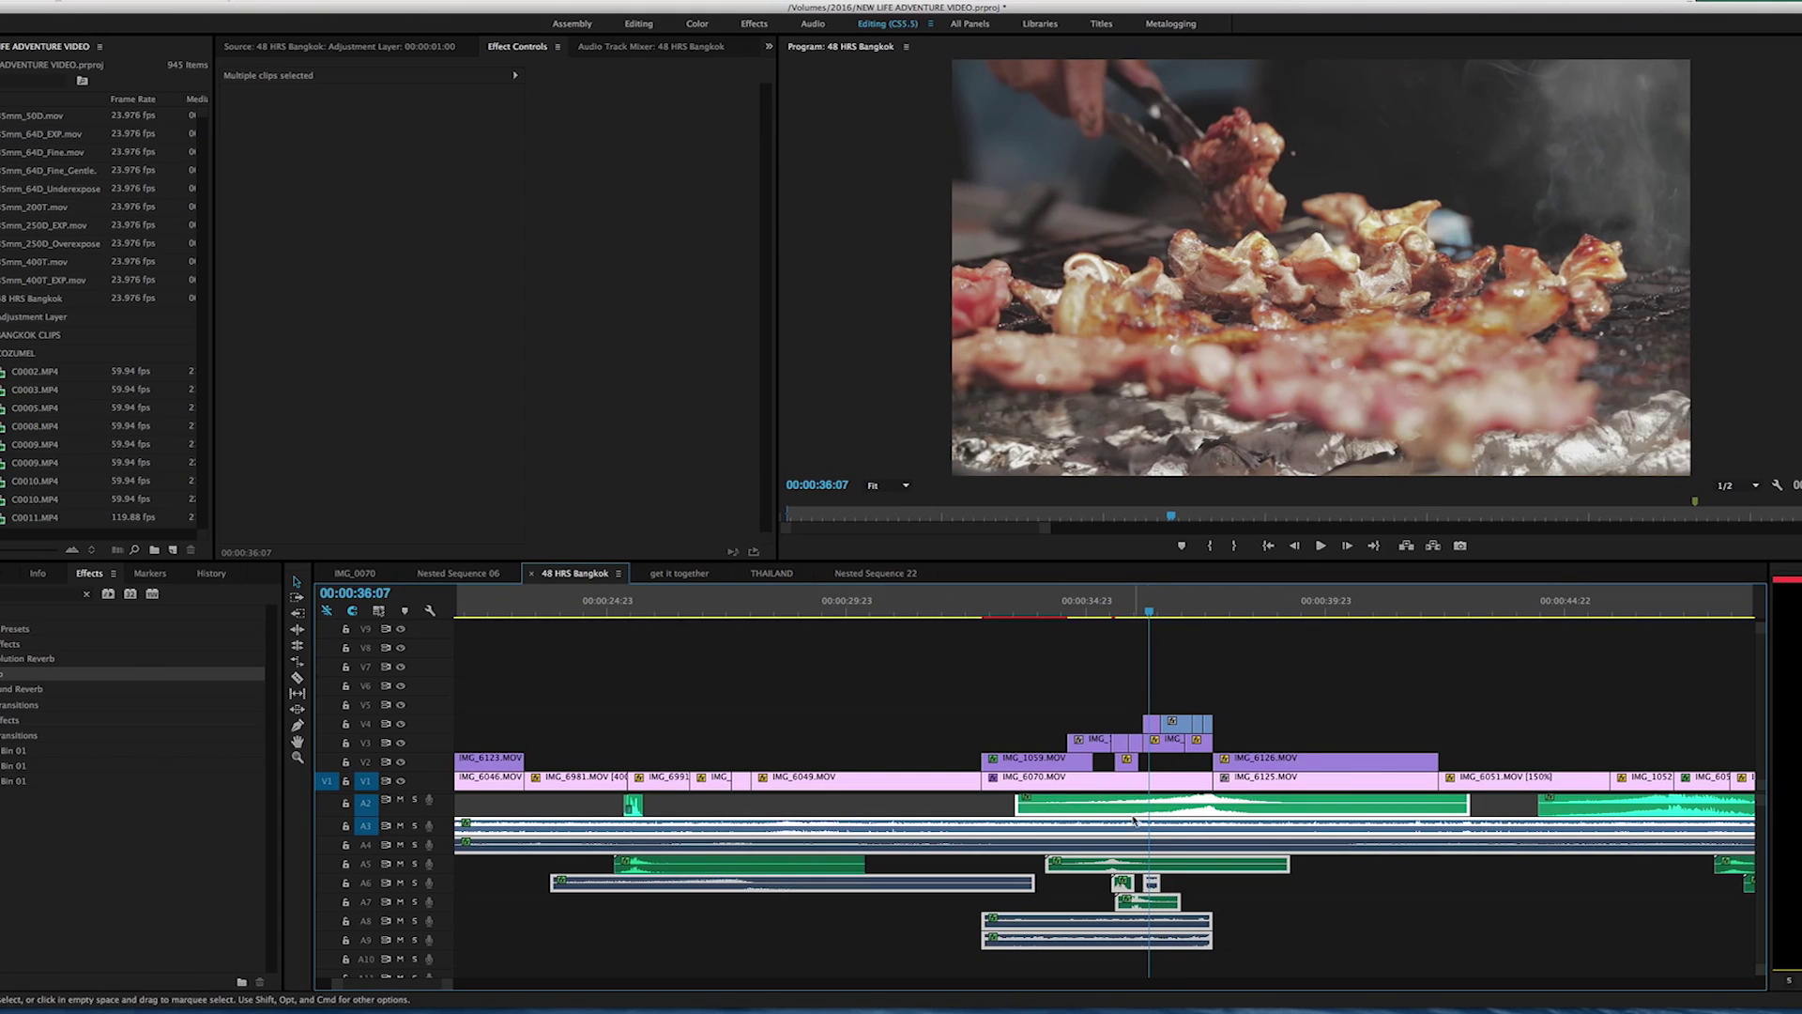
{"action": "left_click", "coordinate": [864, 716]}
{"action": "left_click_drag", "start_coordinate": [336, 983], "coordinate": [548, 810]}
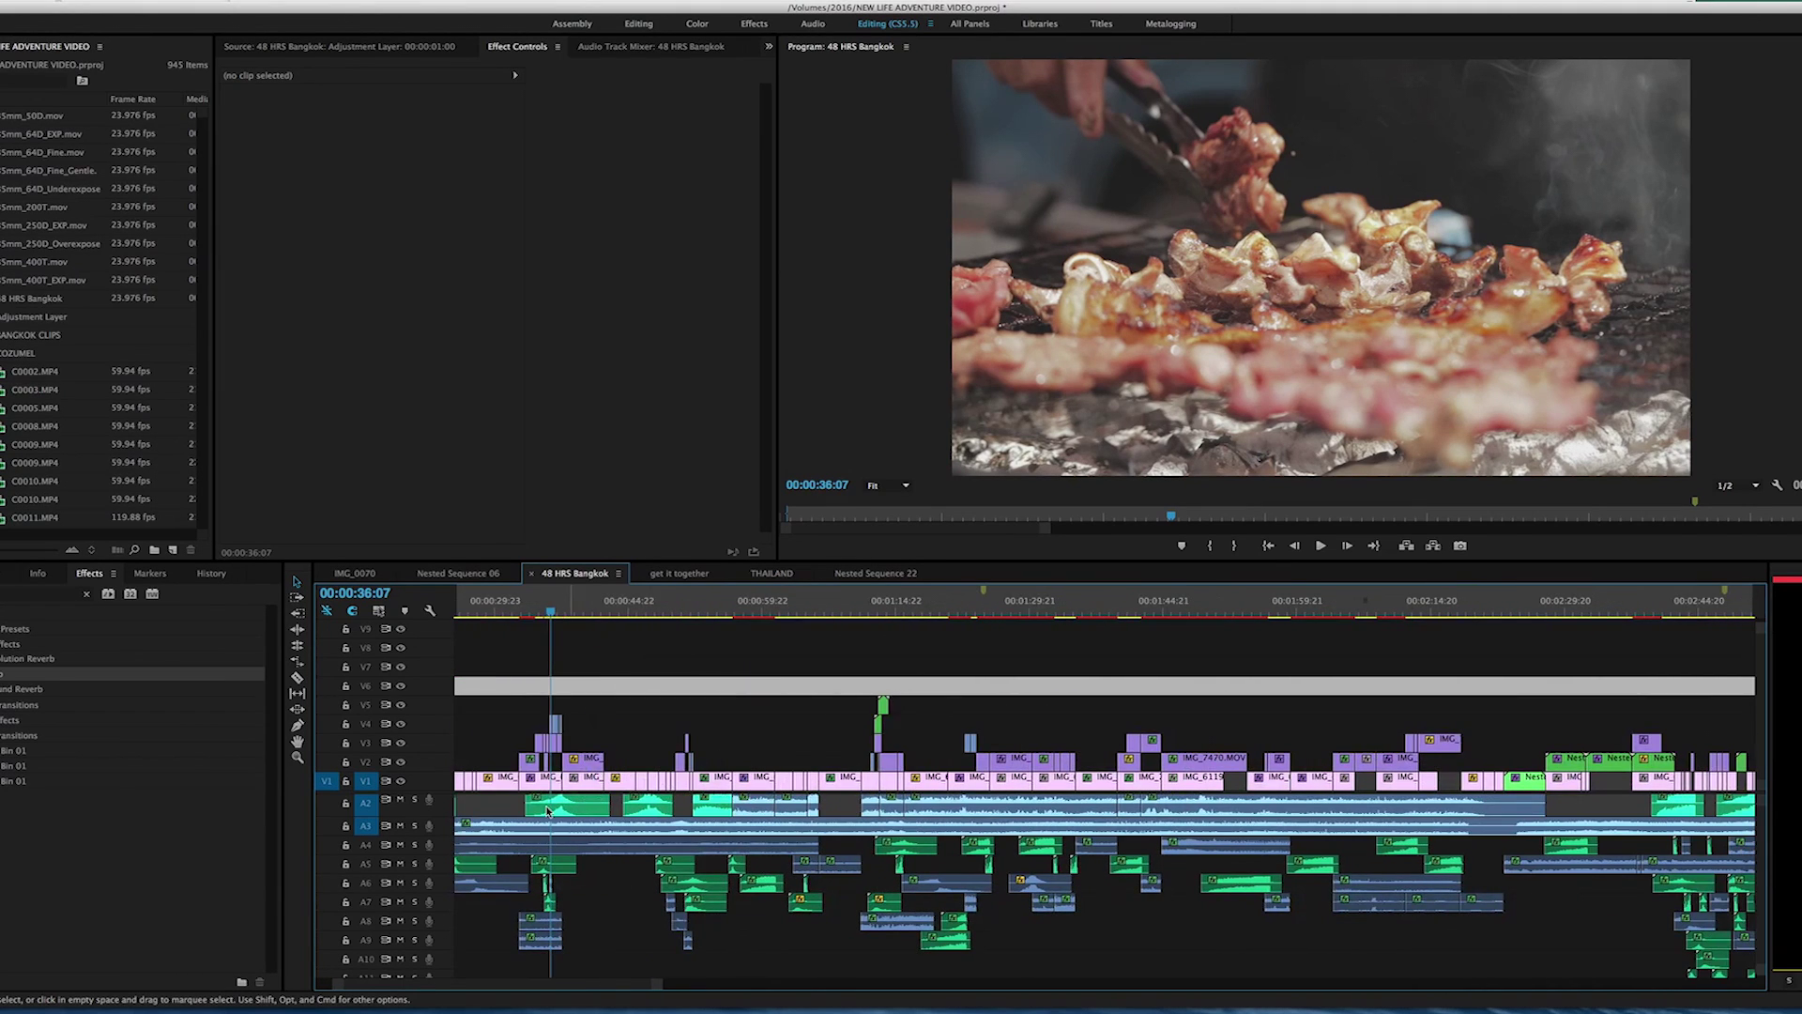
Step: Move the playhead to 00:02:45:22 and zoom the timeline in around it
{"action": "scroll", "coordinate": [1293, 831], "scroll_direction": "right", "scroll_amount": 15}
{"action": "scroll", "coordinate": [1292, 831], "scroll_direction": "down", "scroll_amount": 3}
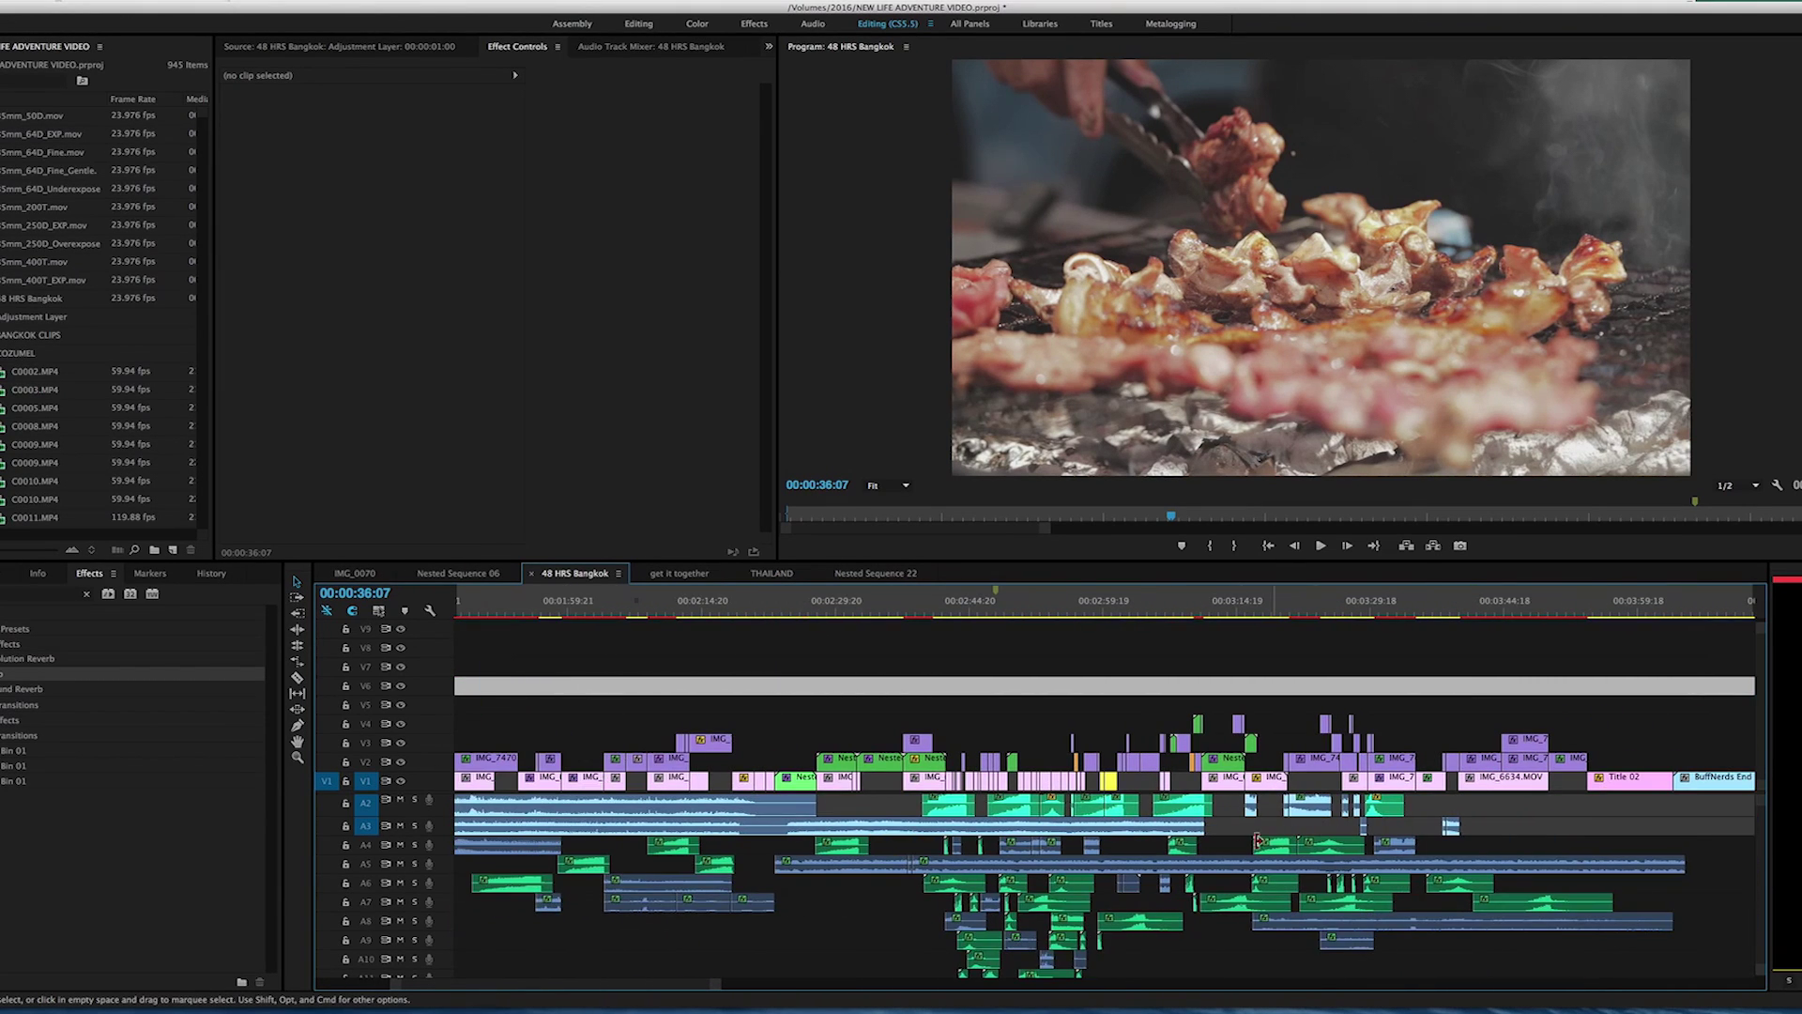
{"action": "scroll", "coordinate": [1241, 851], "scroll_direction": "up", "scroll_amount": 3}
{"action": "left_click", "coordinate": [980, 608]}
{"action": "key", "text": "equal"}
{"action": "key", "text": "equal"}
{"action": "key", "text": "equal"}
{"action": "key", "text": "equal"}
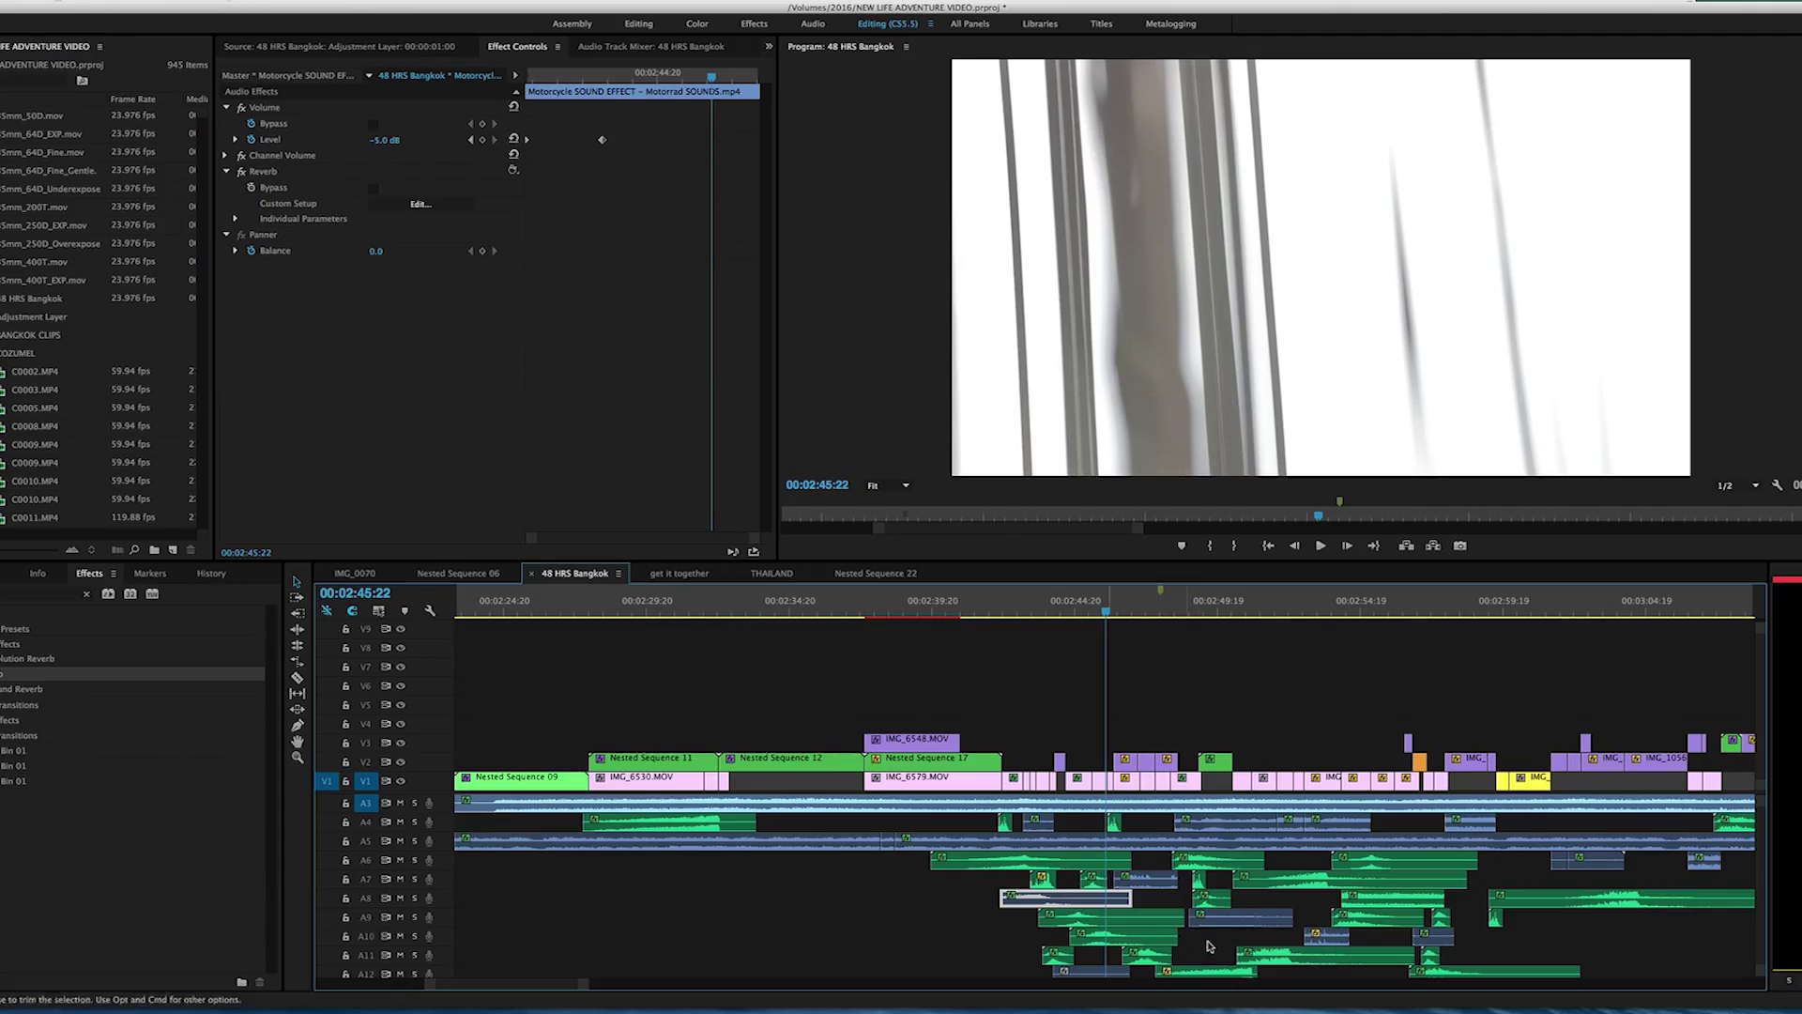
{"action": "left_click_drag", "start_coordinate": [936, 823], "coordinate": [1458, 972]}
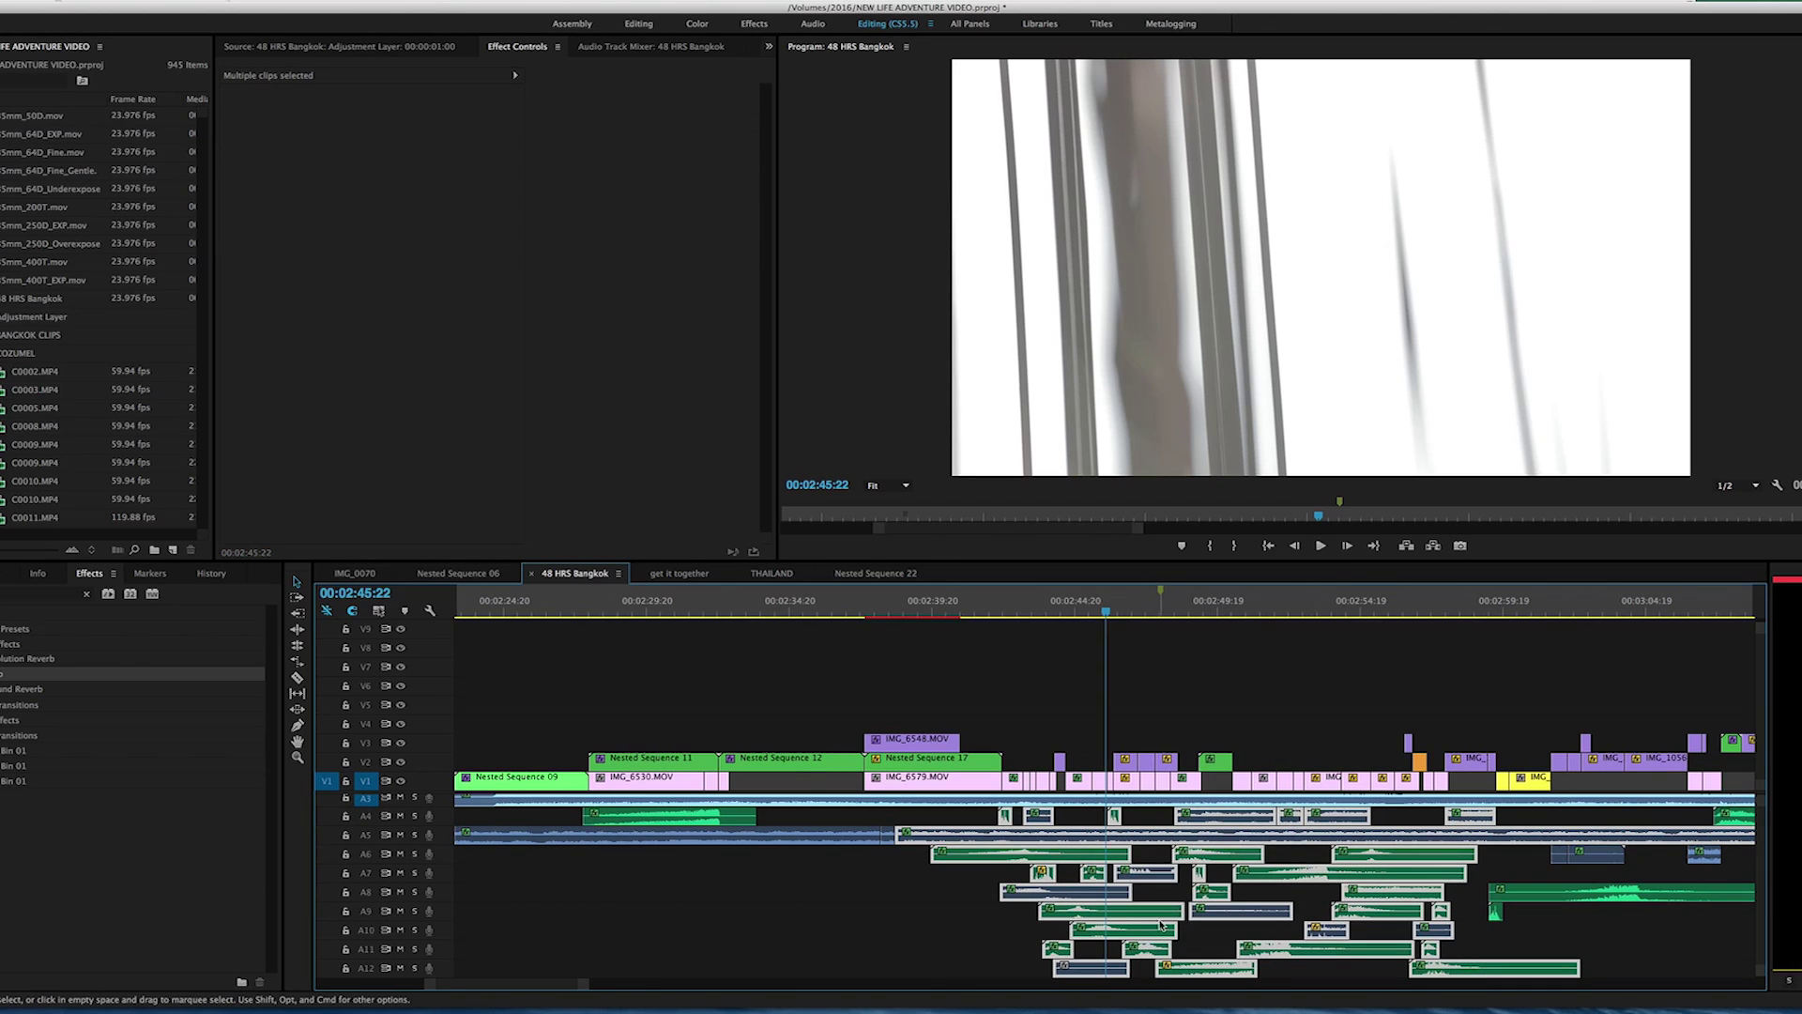
{"action": "left_click", "coordinate": [1022, 779]}
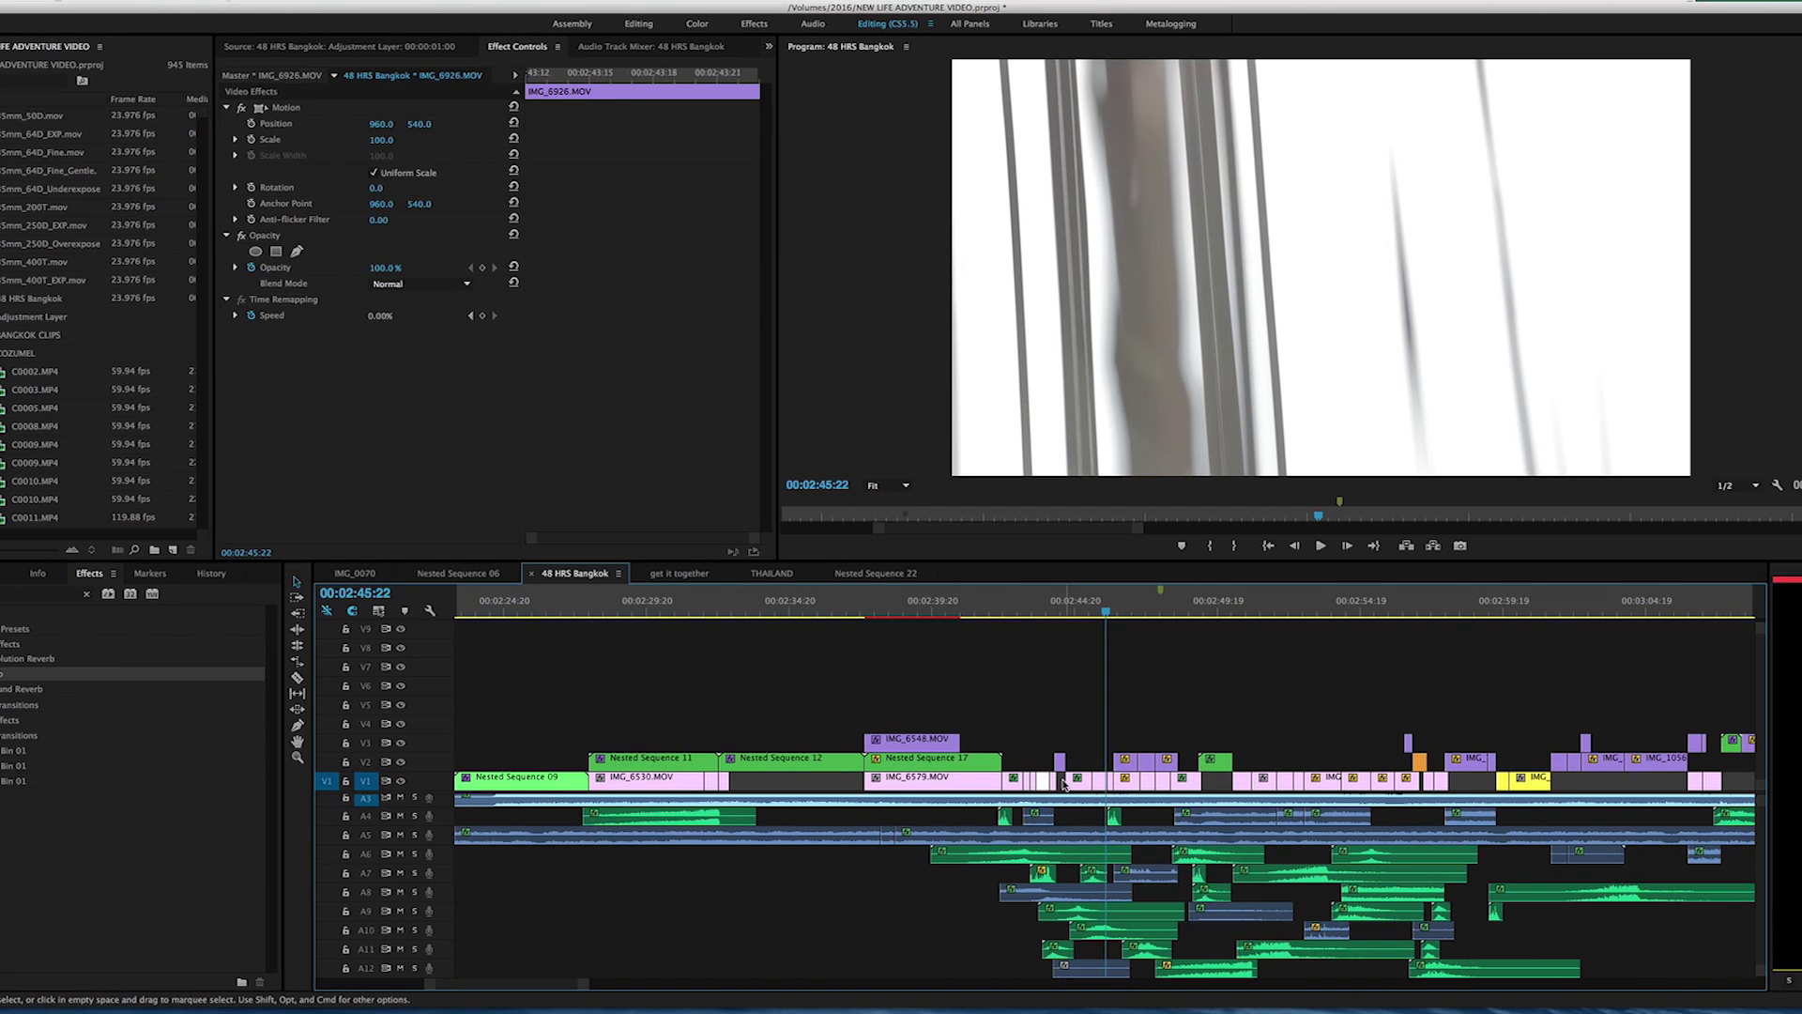
{"action": "left_click", "coordinate": [1078, 781]}
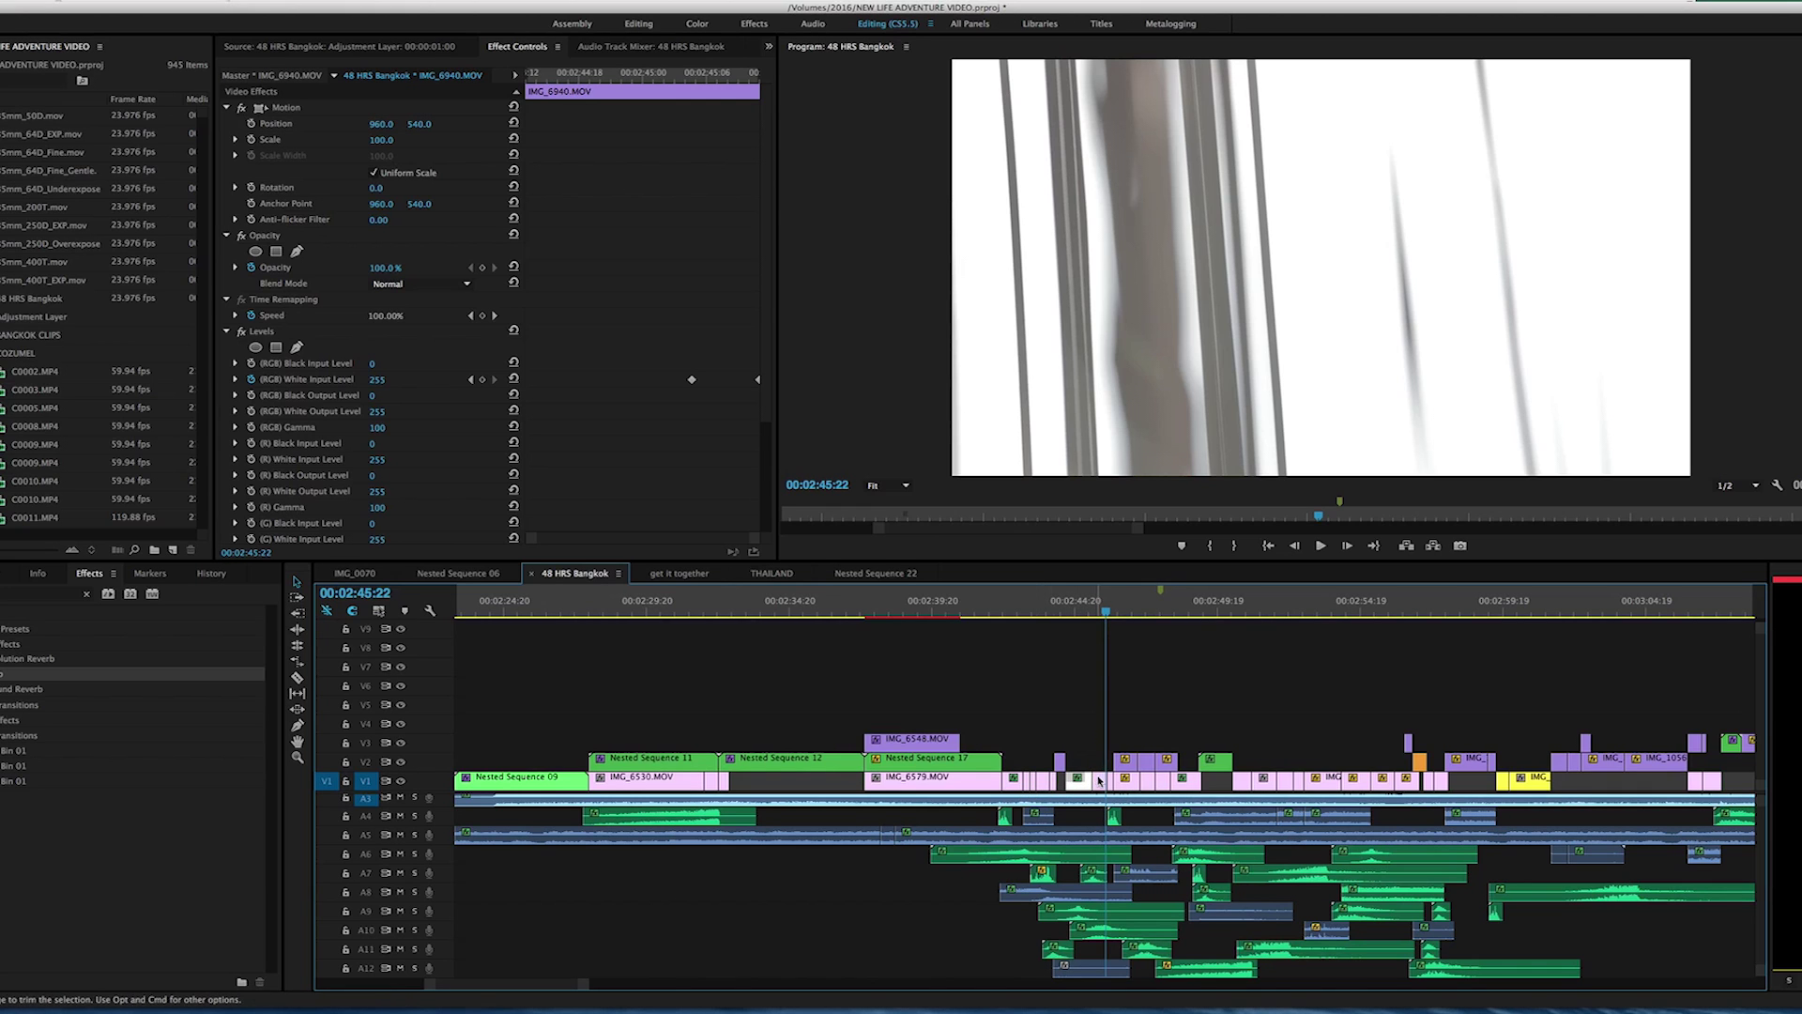
{"action": "left_click", "coordinate": [1152, 765]}
{"action": "left_click_drag", "start_coordinate": [1107, 616], "coordinate": [1027, 616]}
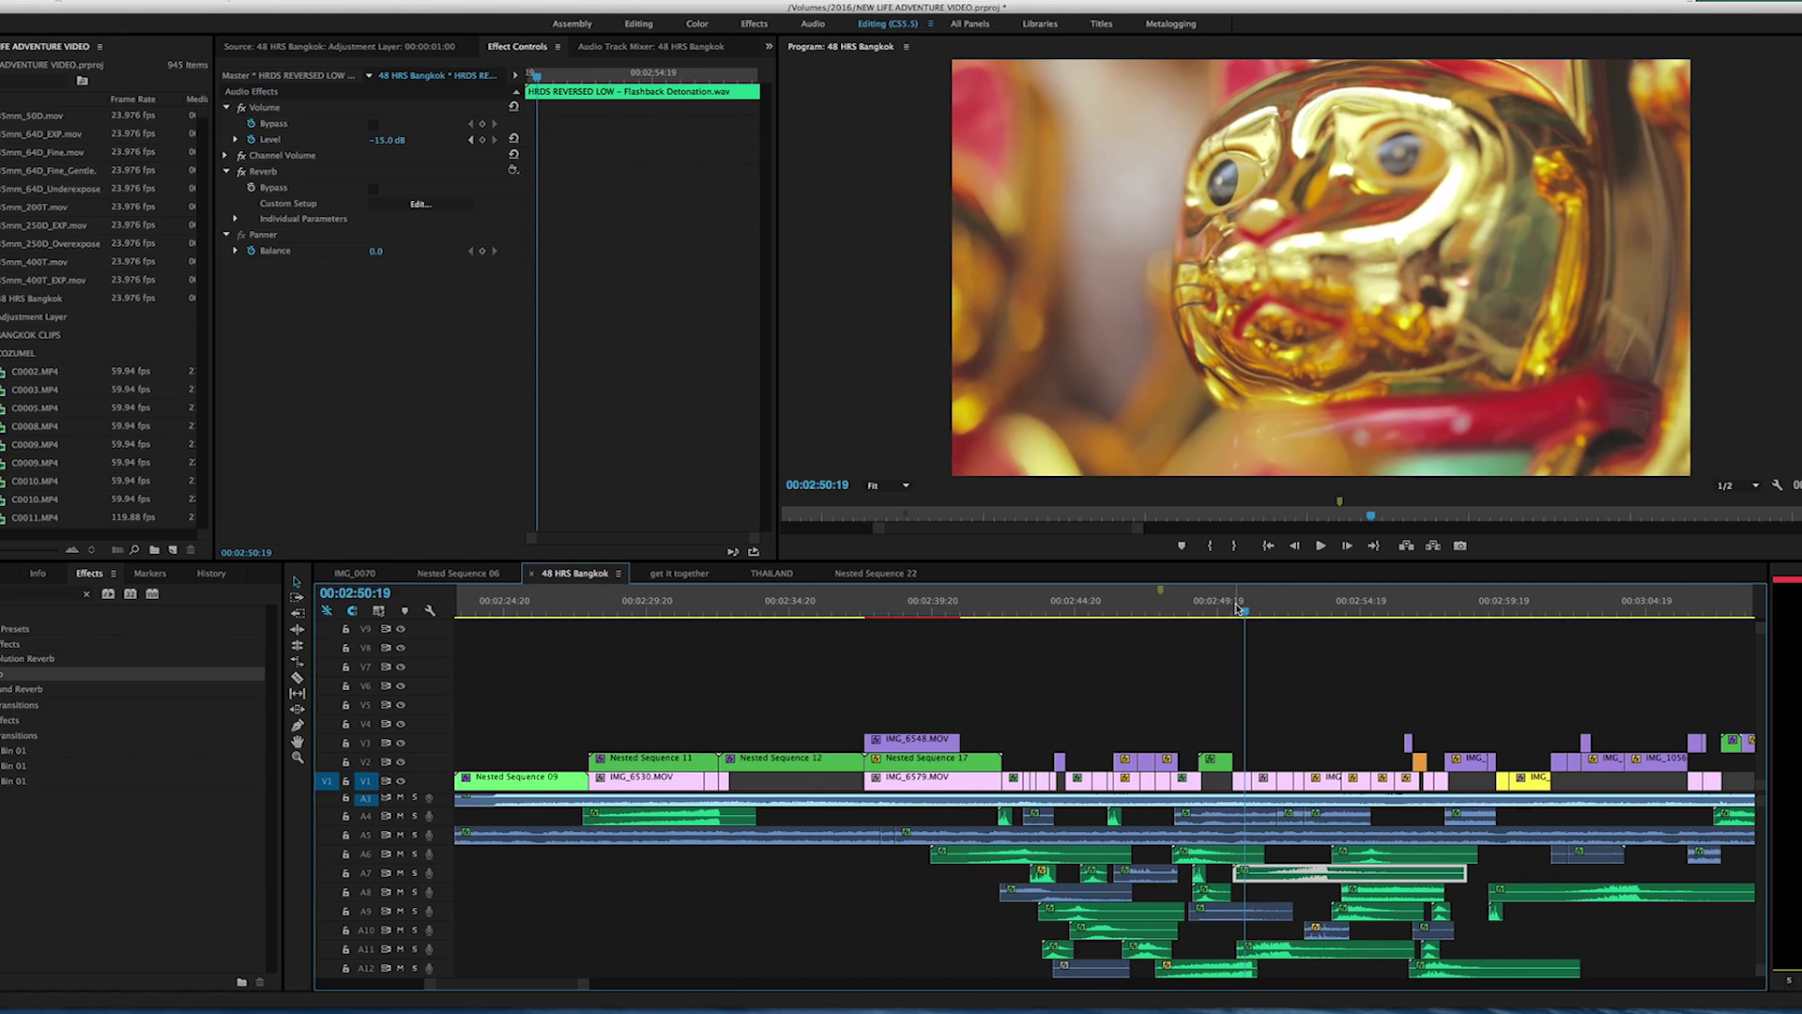
{"action": "left_click_drag", "start_coordinate": [1238, 609], "coordinate": [1255, 610]}
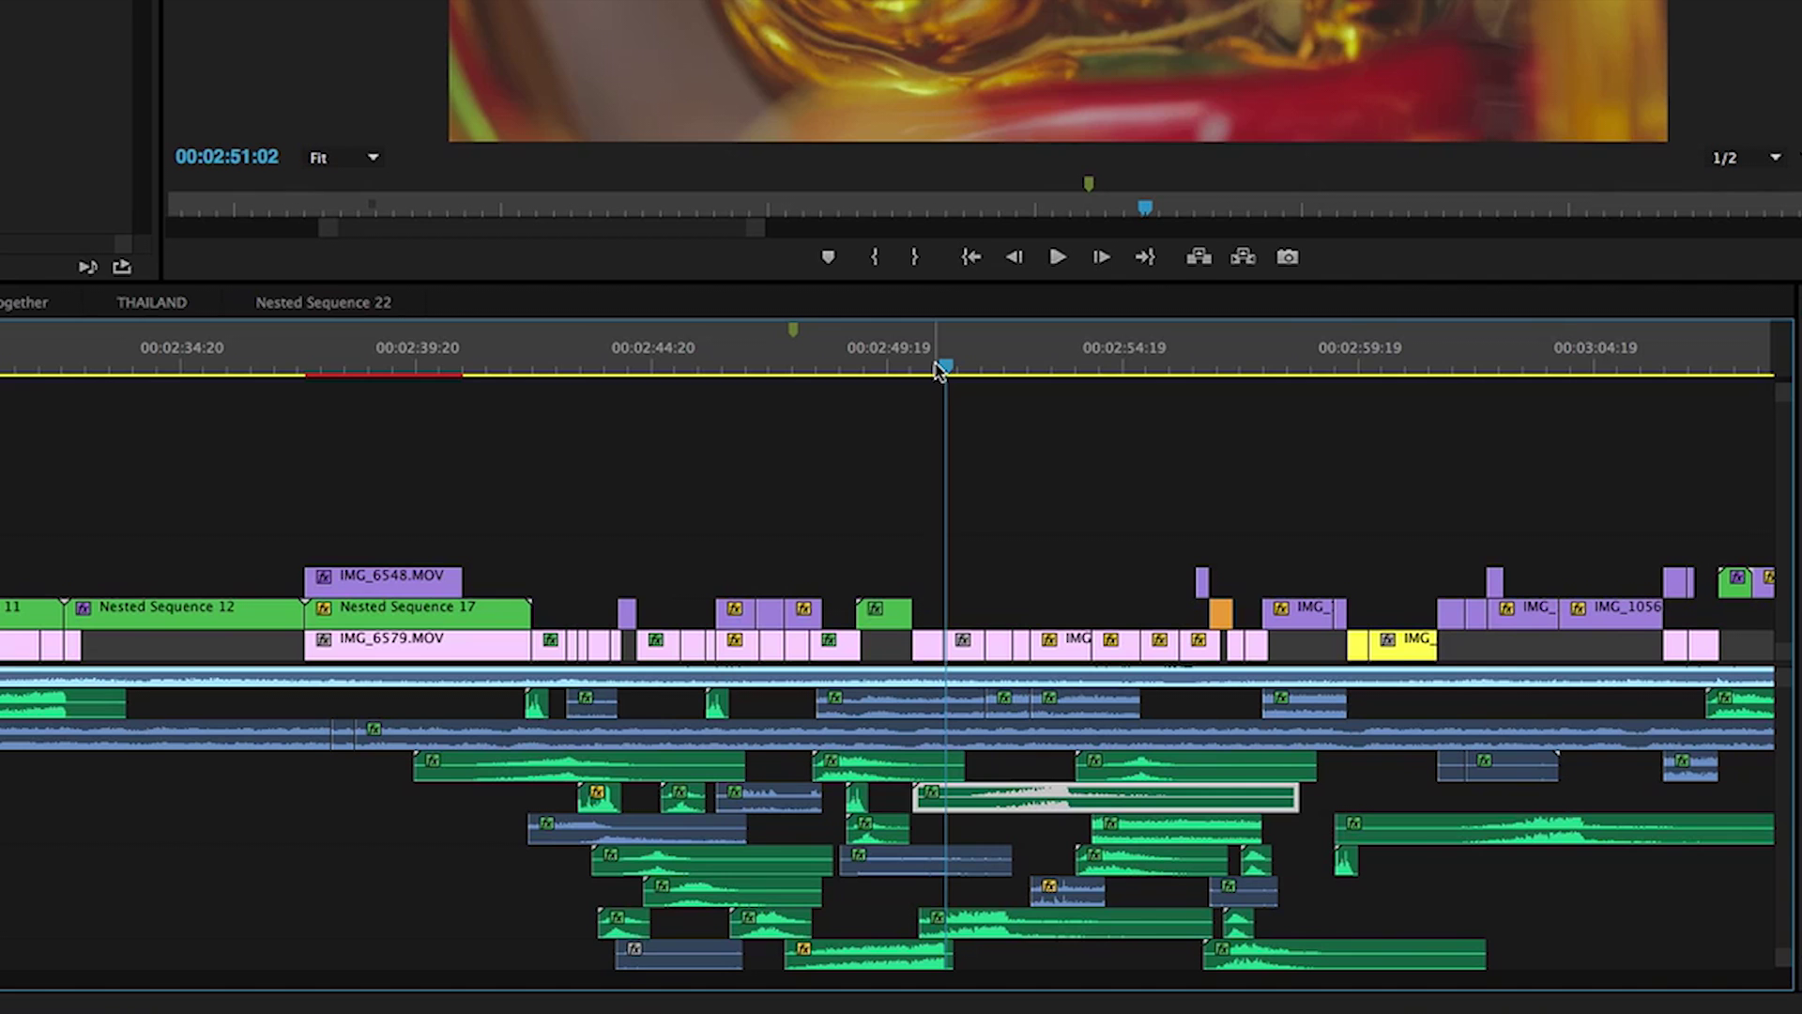
{"action": "left_click_drag", "start_coordinate": [939, 368], "coordinate": [930, 369]}
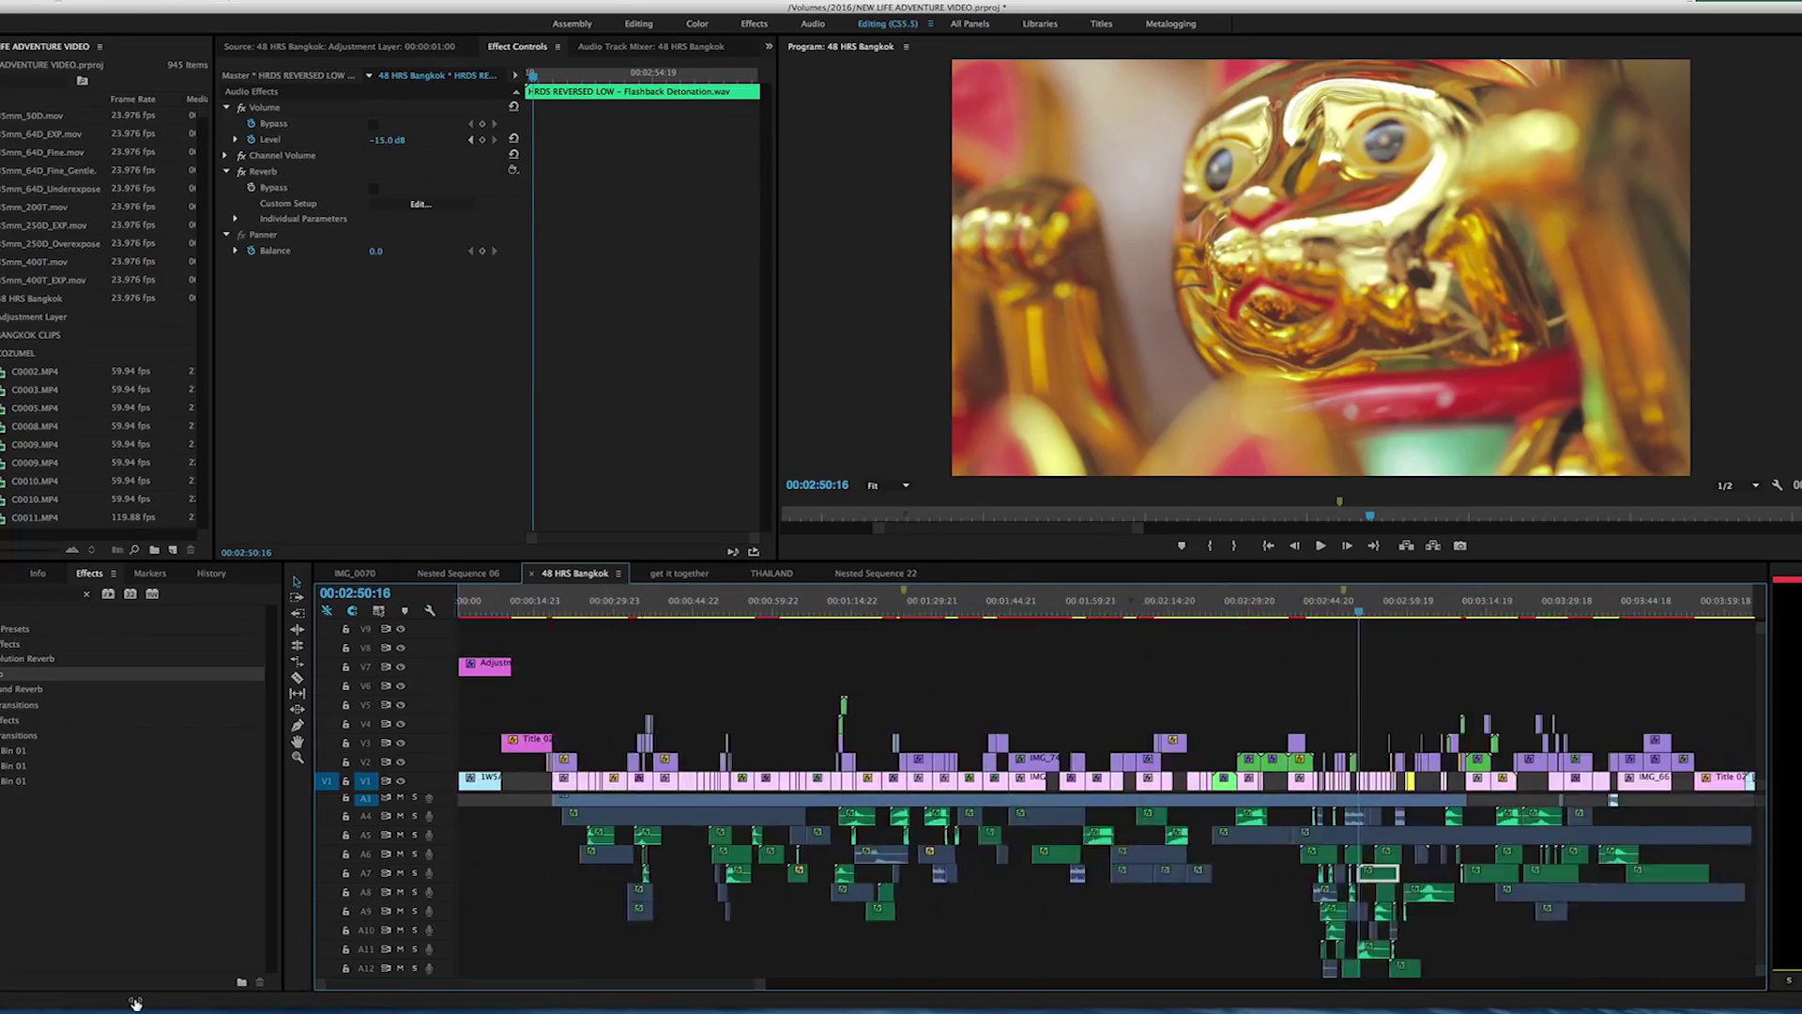
{"action": "key", "text": "minus"}
{"action": "key", "text": "minus"}
{"action": "key", "text": "minus"}
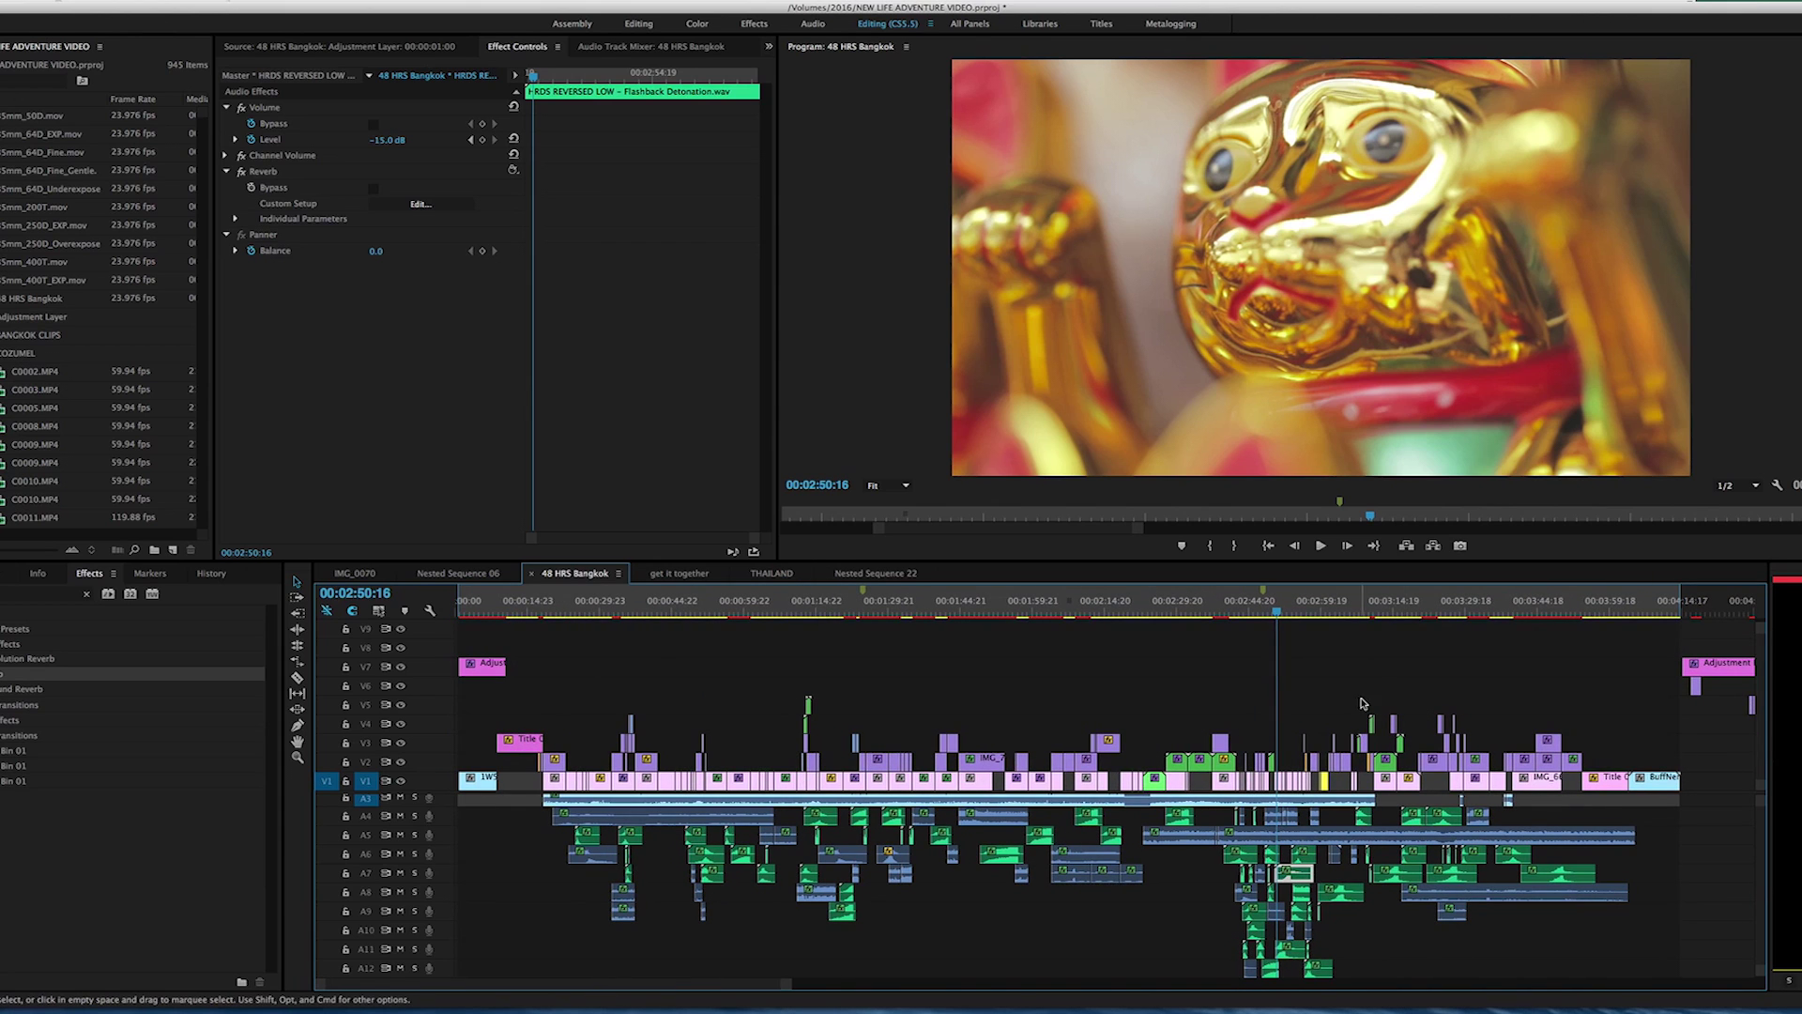
{"action": "left_click", "coordinate": [1377, 673]}
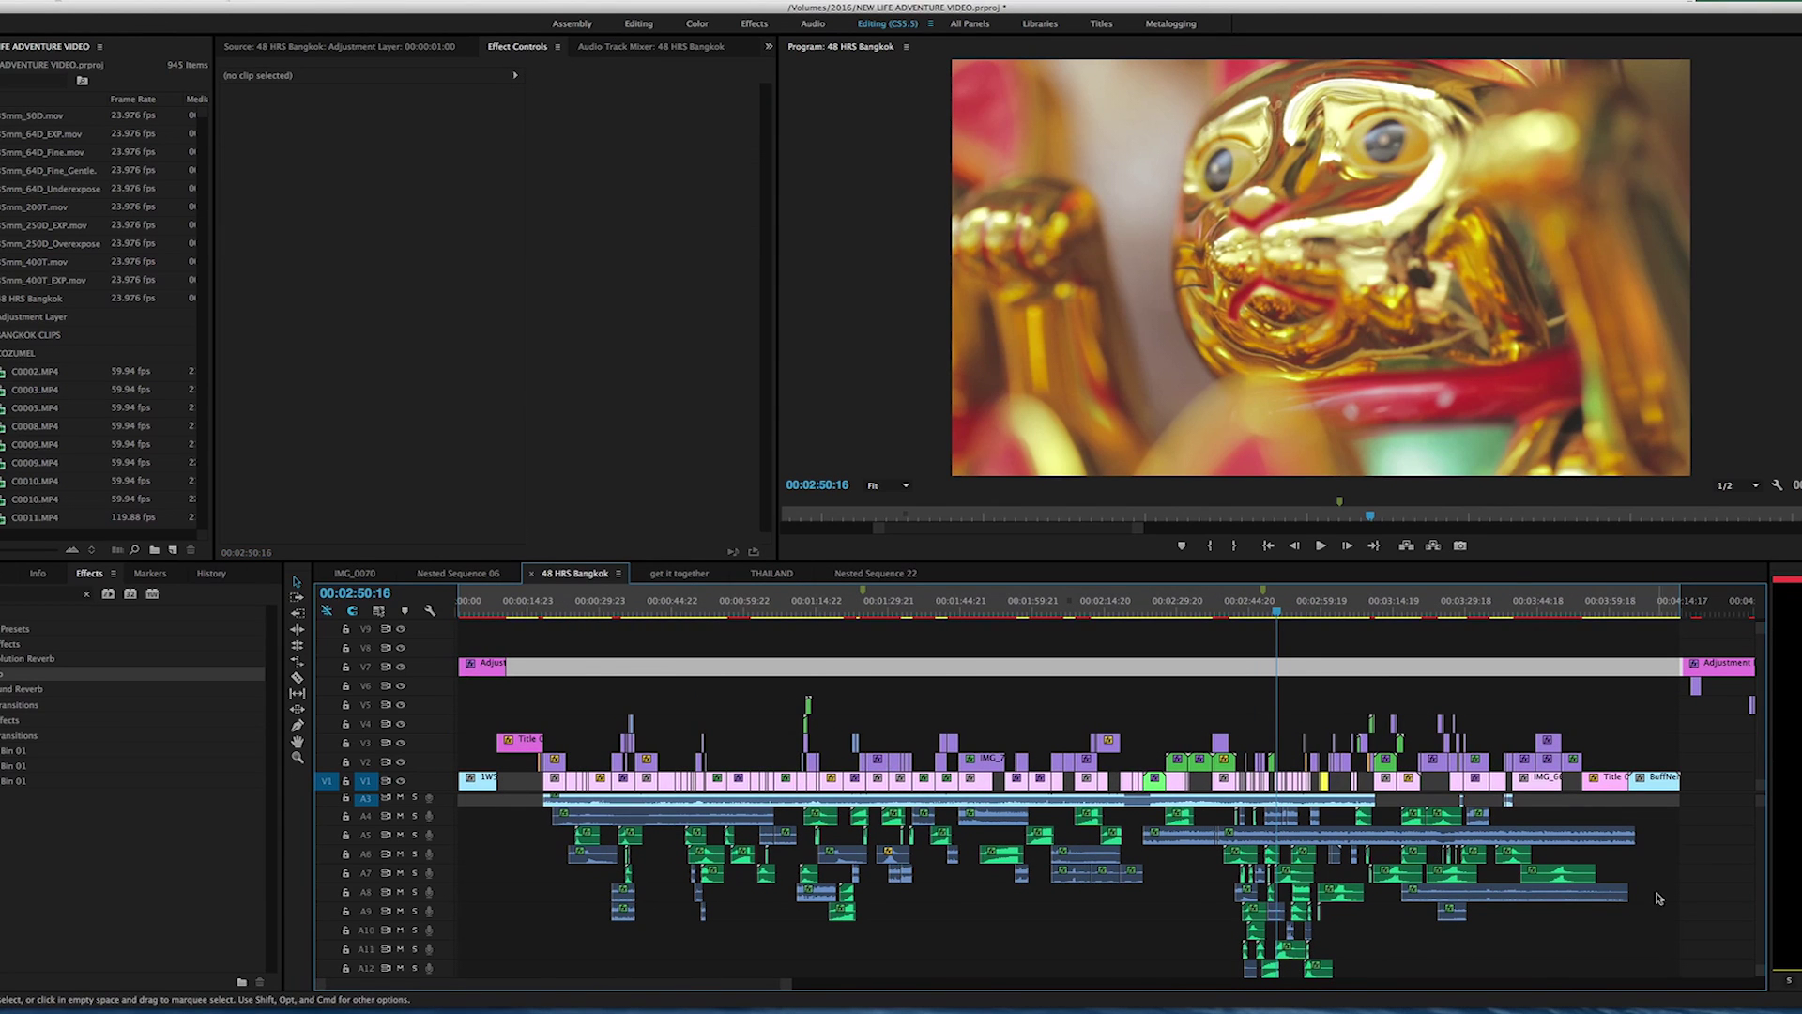
{"action": "left_click_drag", "start_coordinate": [1638, 811], "coordinate": [568, 943]}
{"action": "left_click", "coordinate": [1408, 611]}
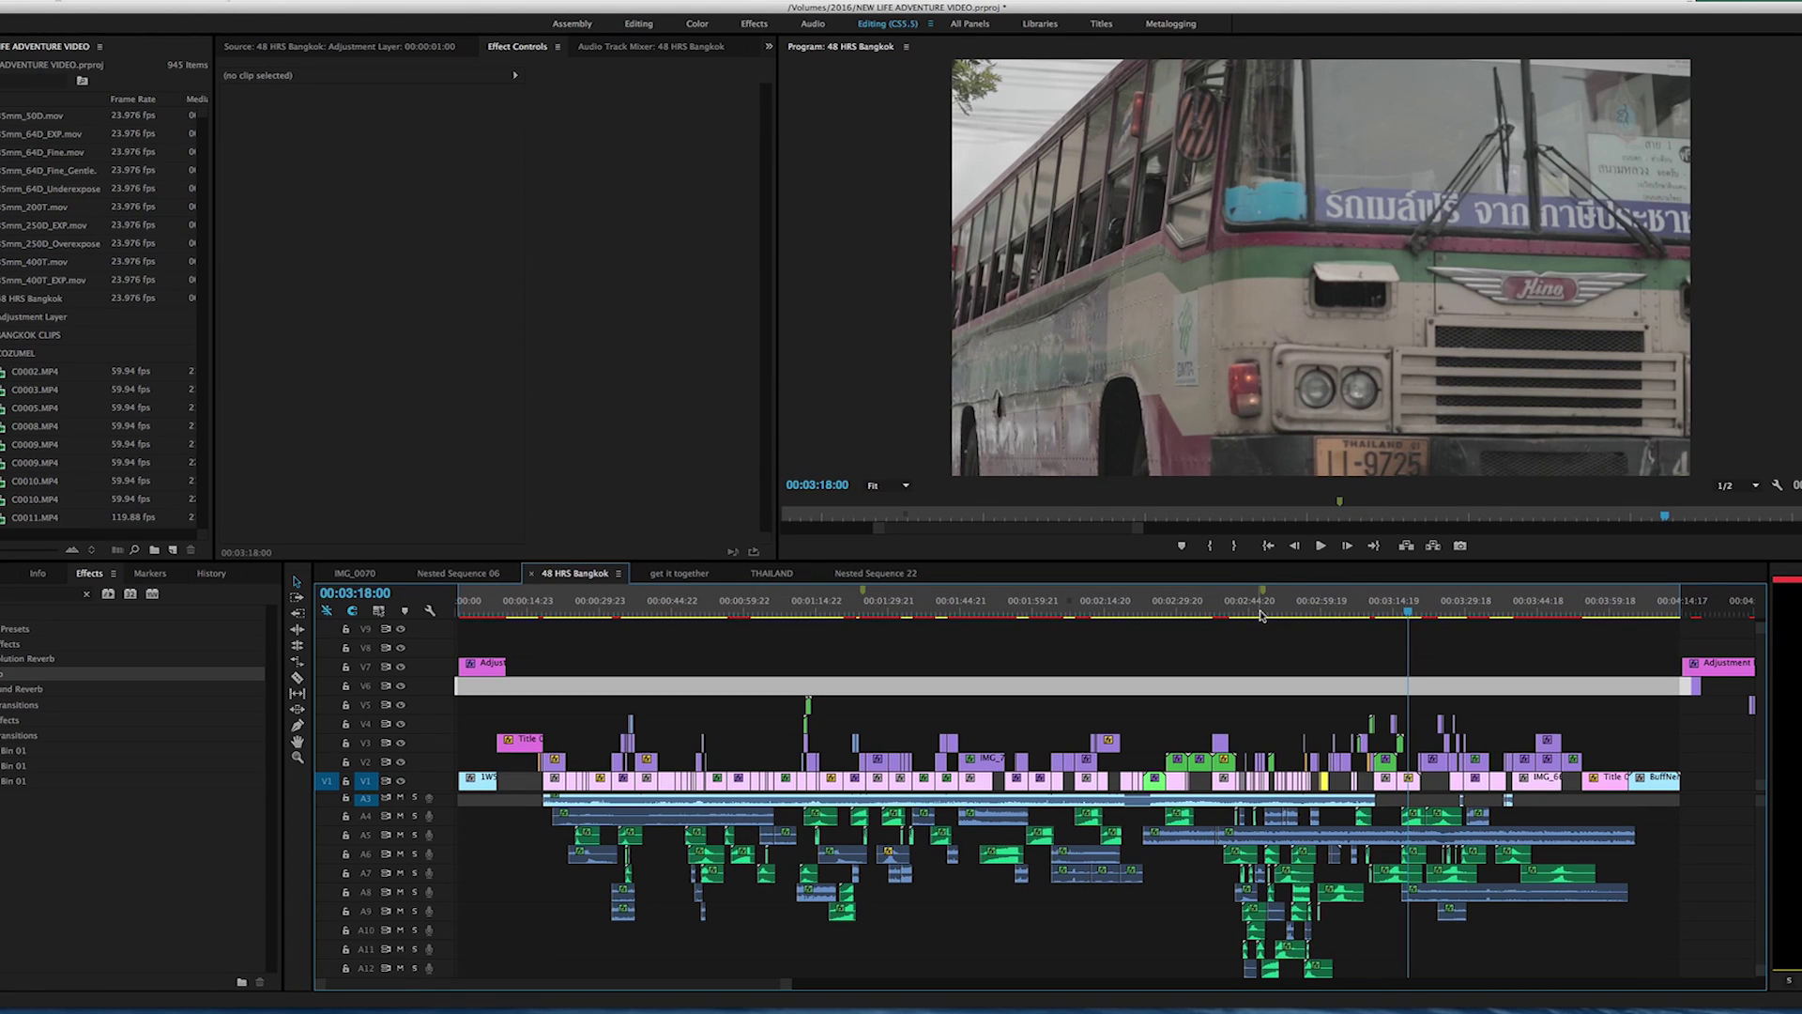
{"action": "left_click_drag", "start_coordinate": [1235, 615], "coordinate": [1256, 611]}
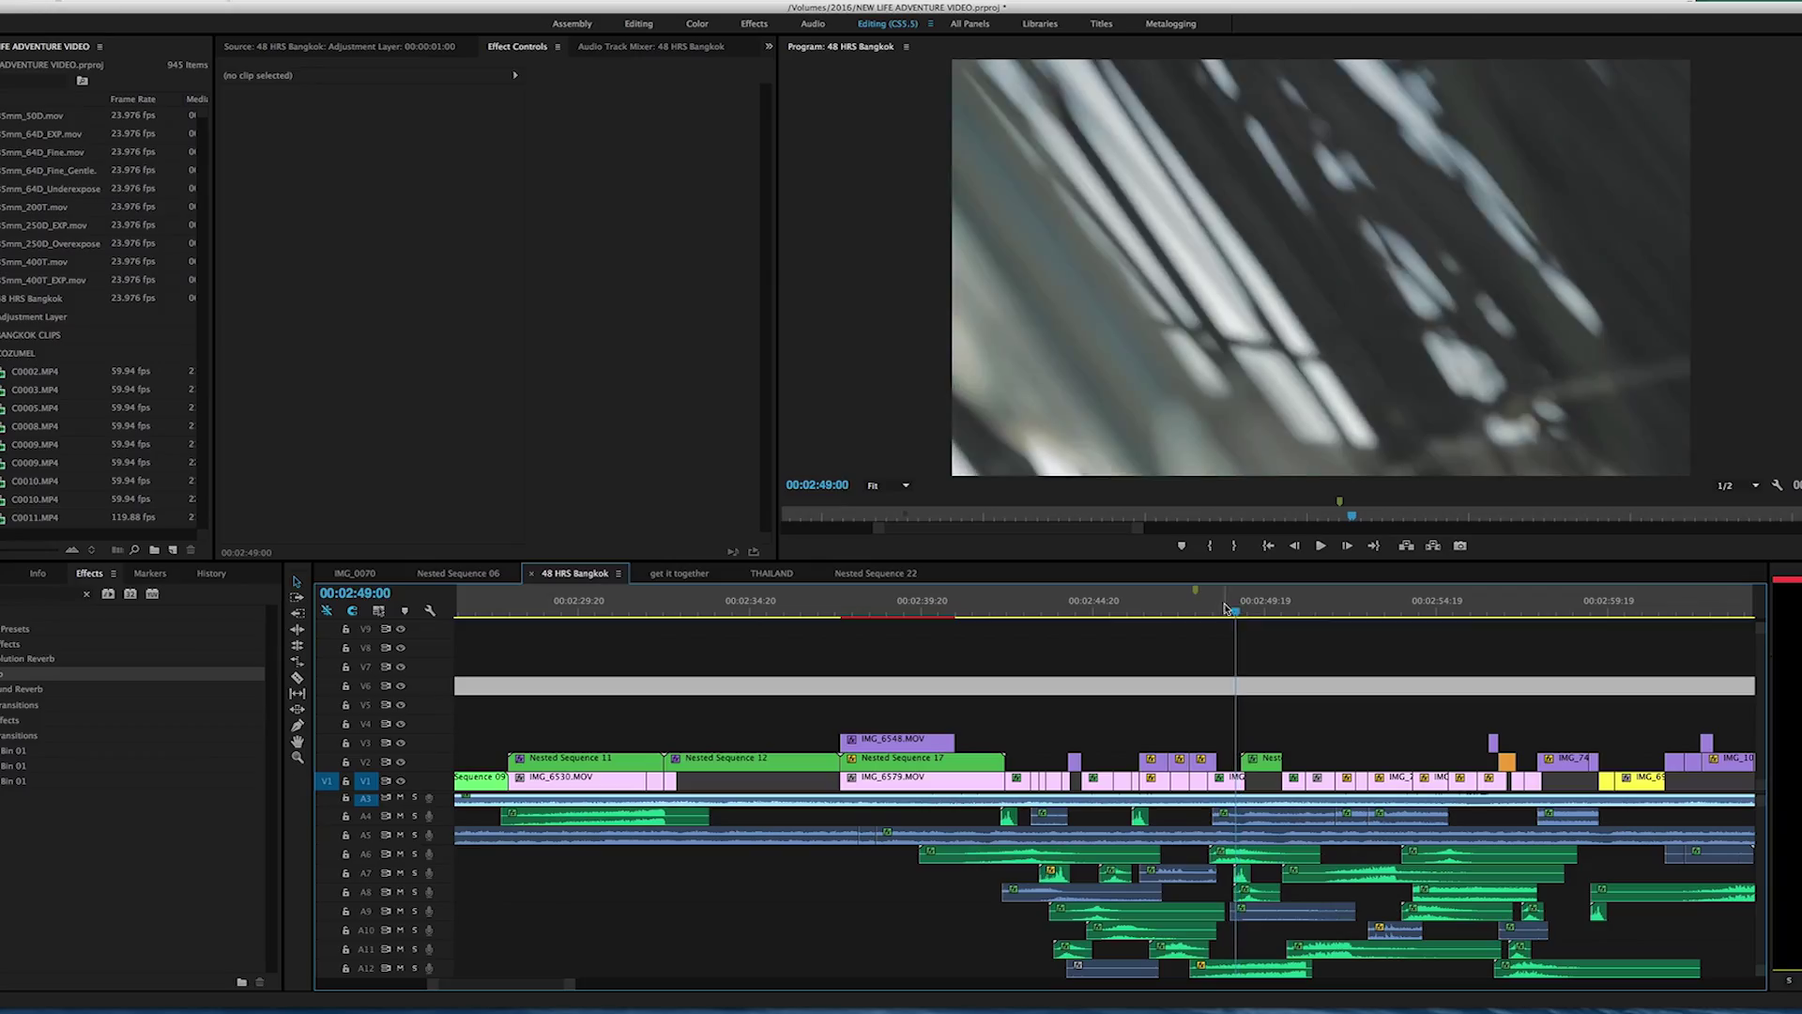
{"action": "left_click", "coordinate": [1225, 608]}
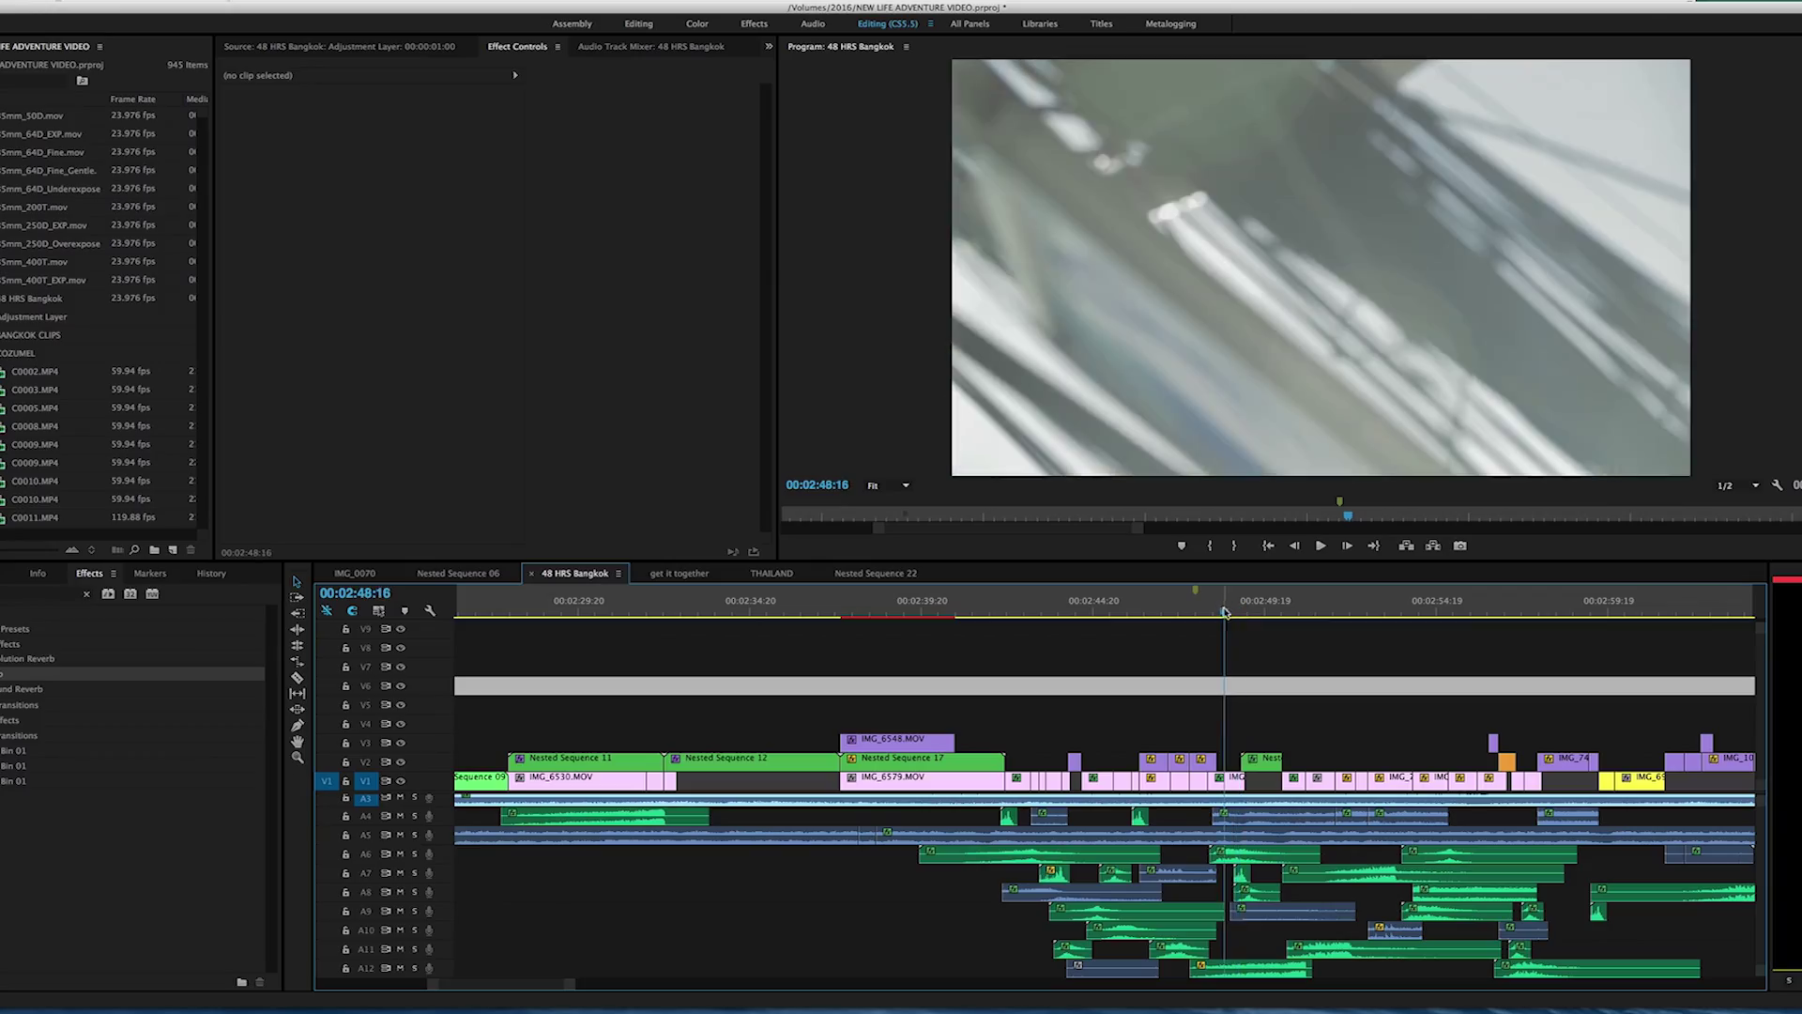
{"action": "left_click_drag", "start_coordinate": [1226, 612], "coordinate": [1240, 612]}
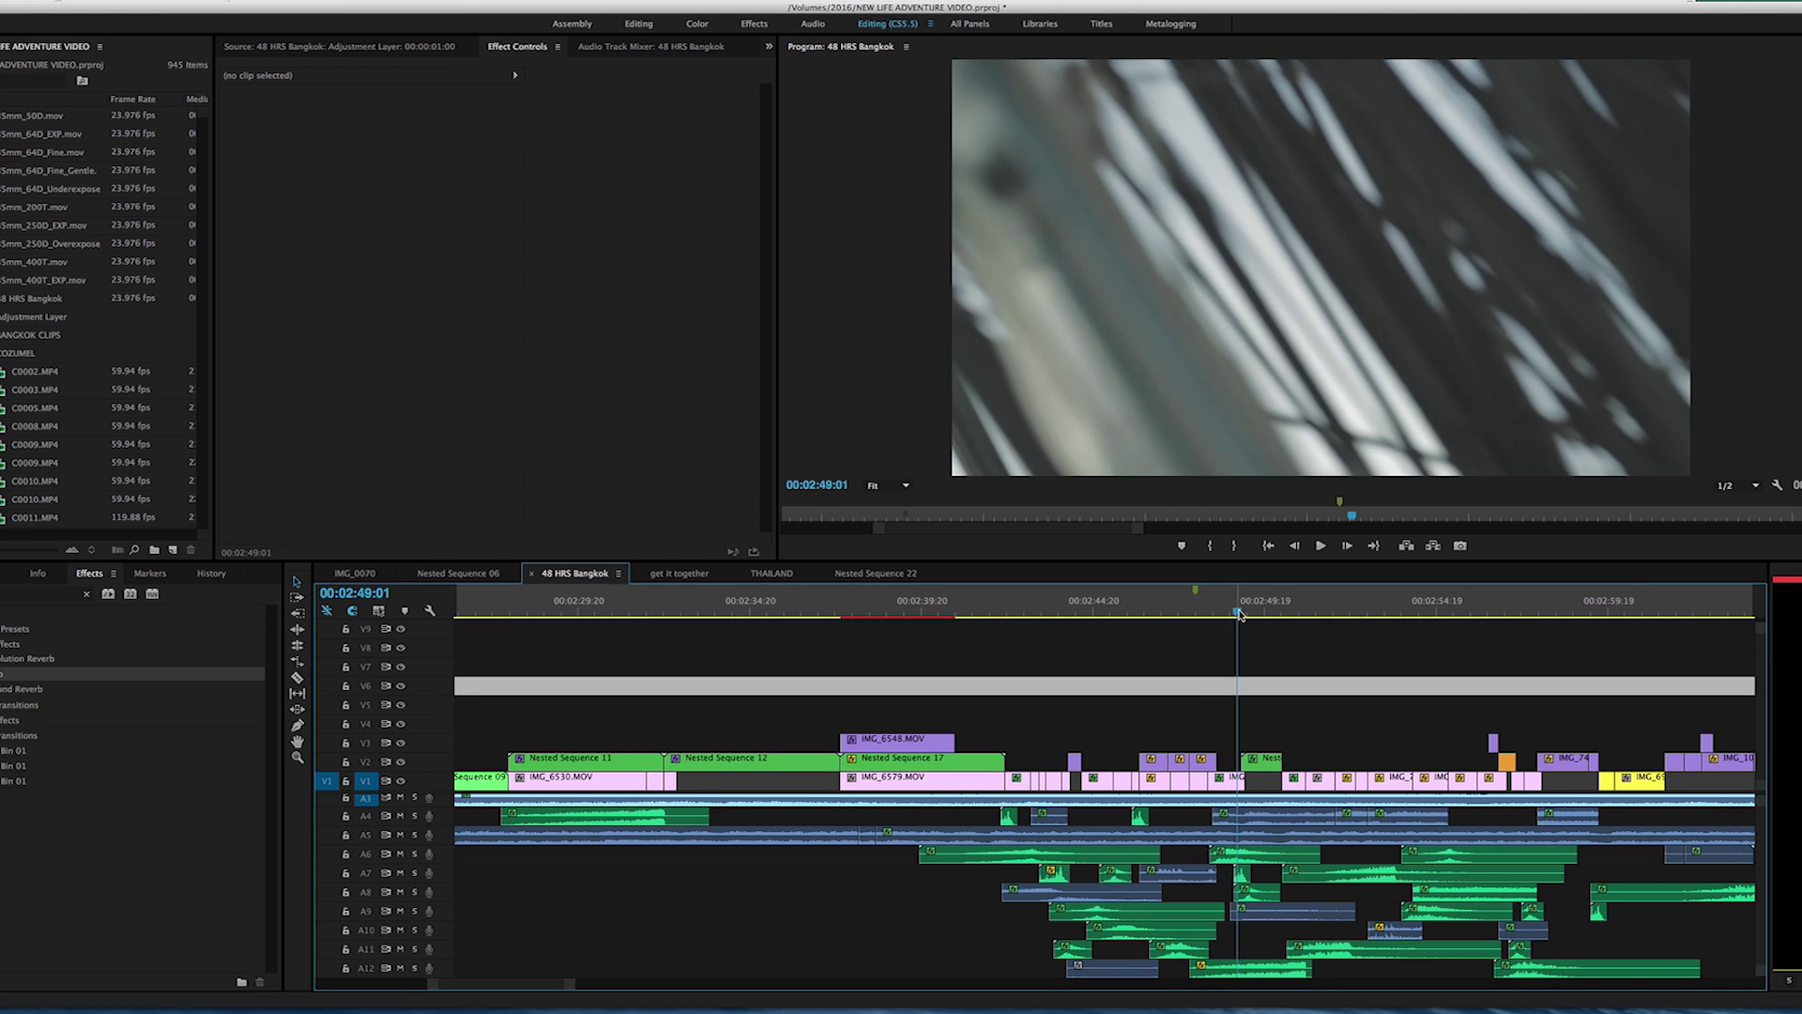
{"action": "key", "text": "Right"}
{"action": "key", "text": "Right"}
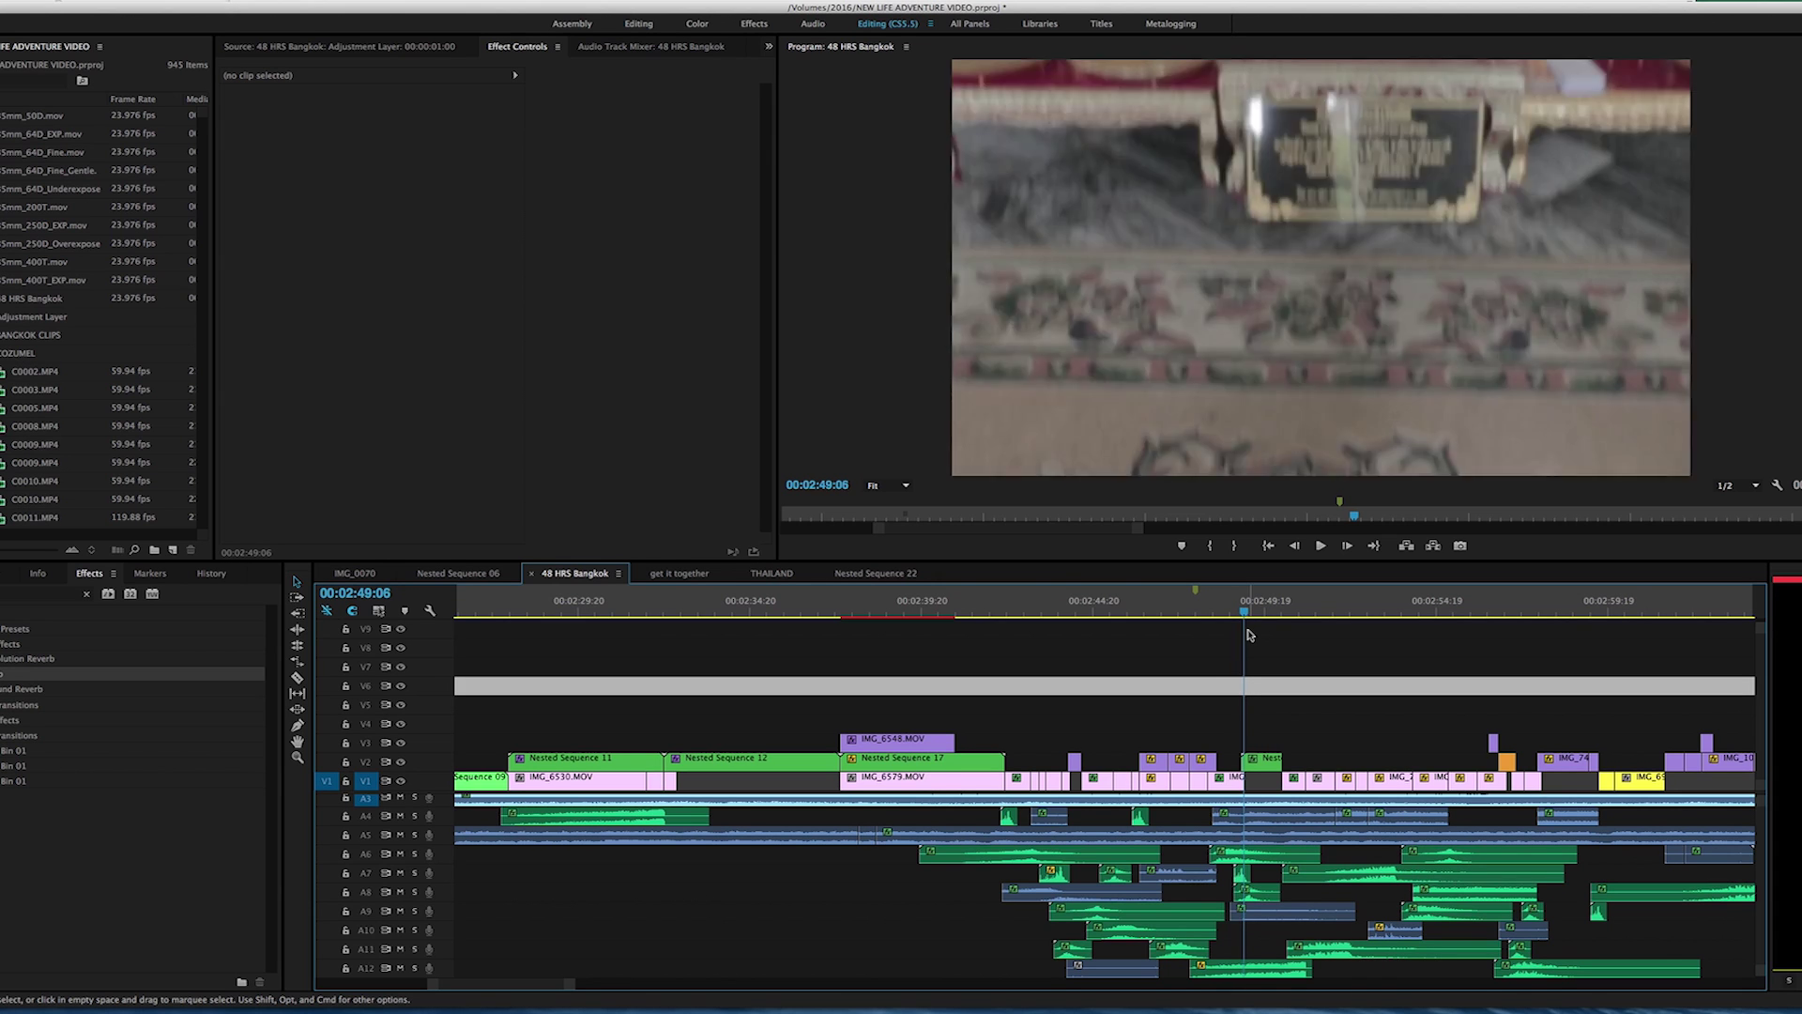
{"action": "key", "text": "space"}
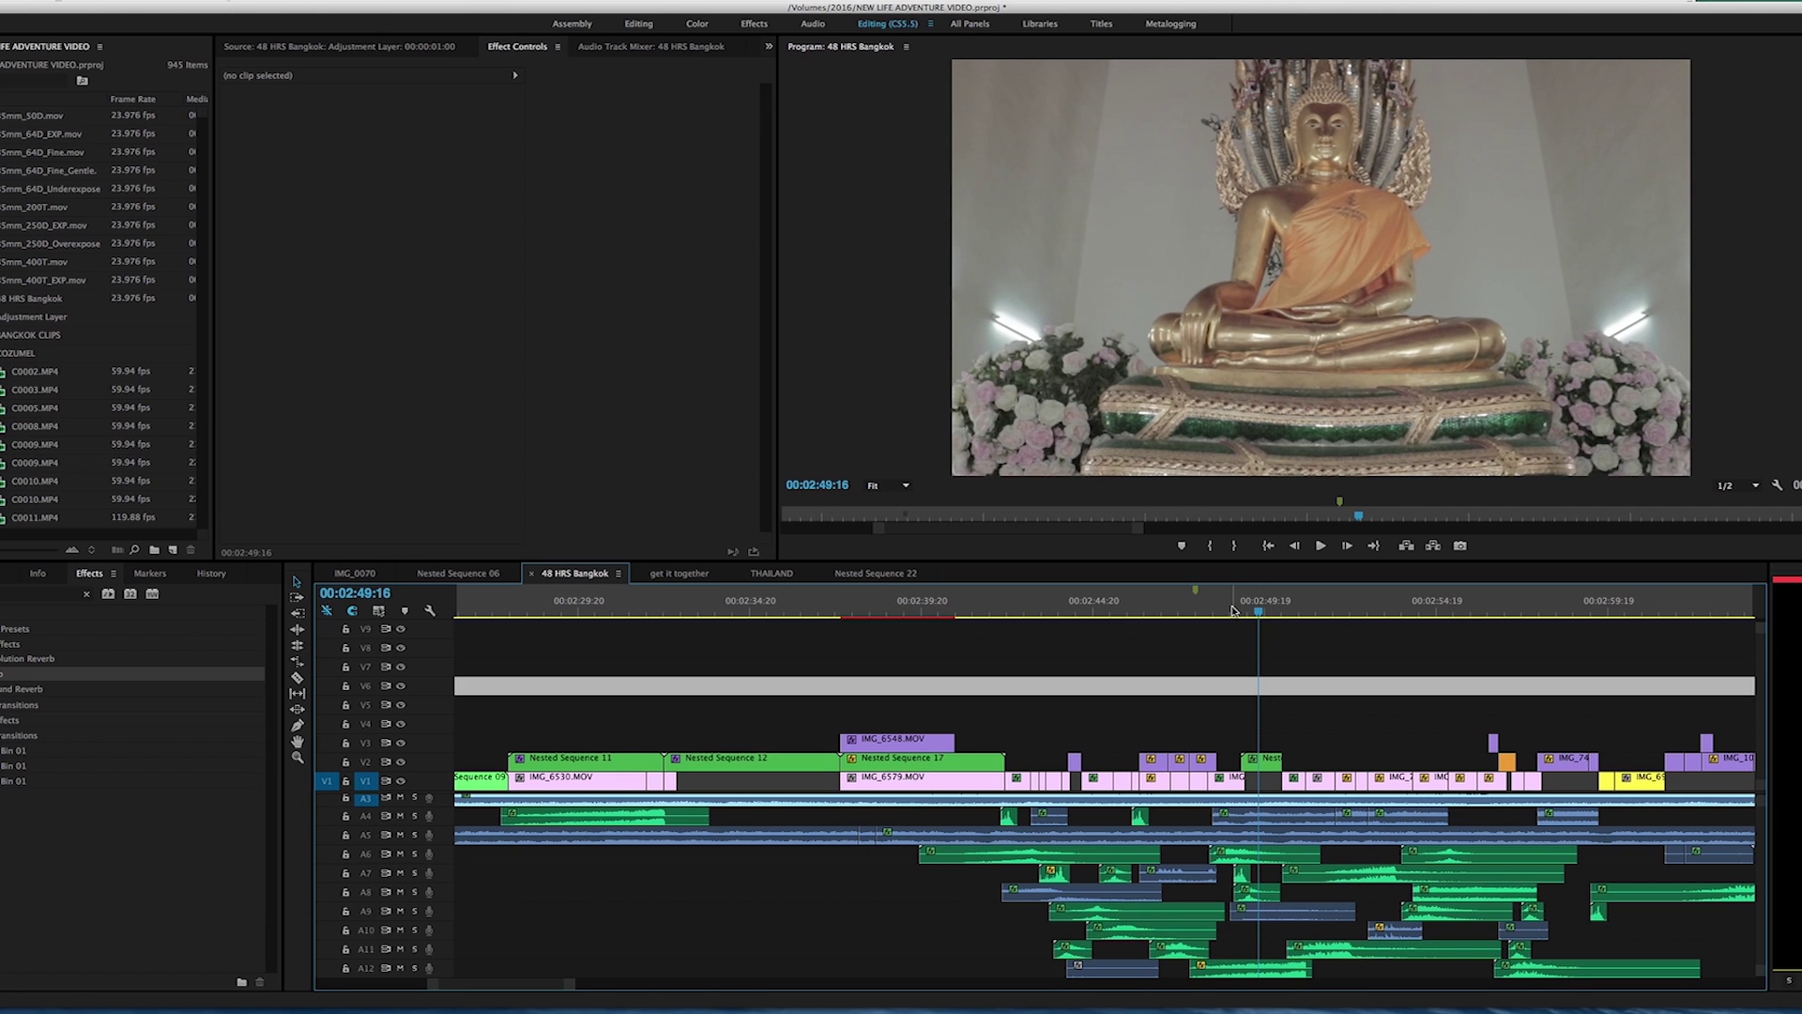
{"action": "left_click", "coordinate": [1230, 611]}
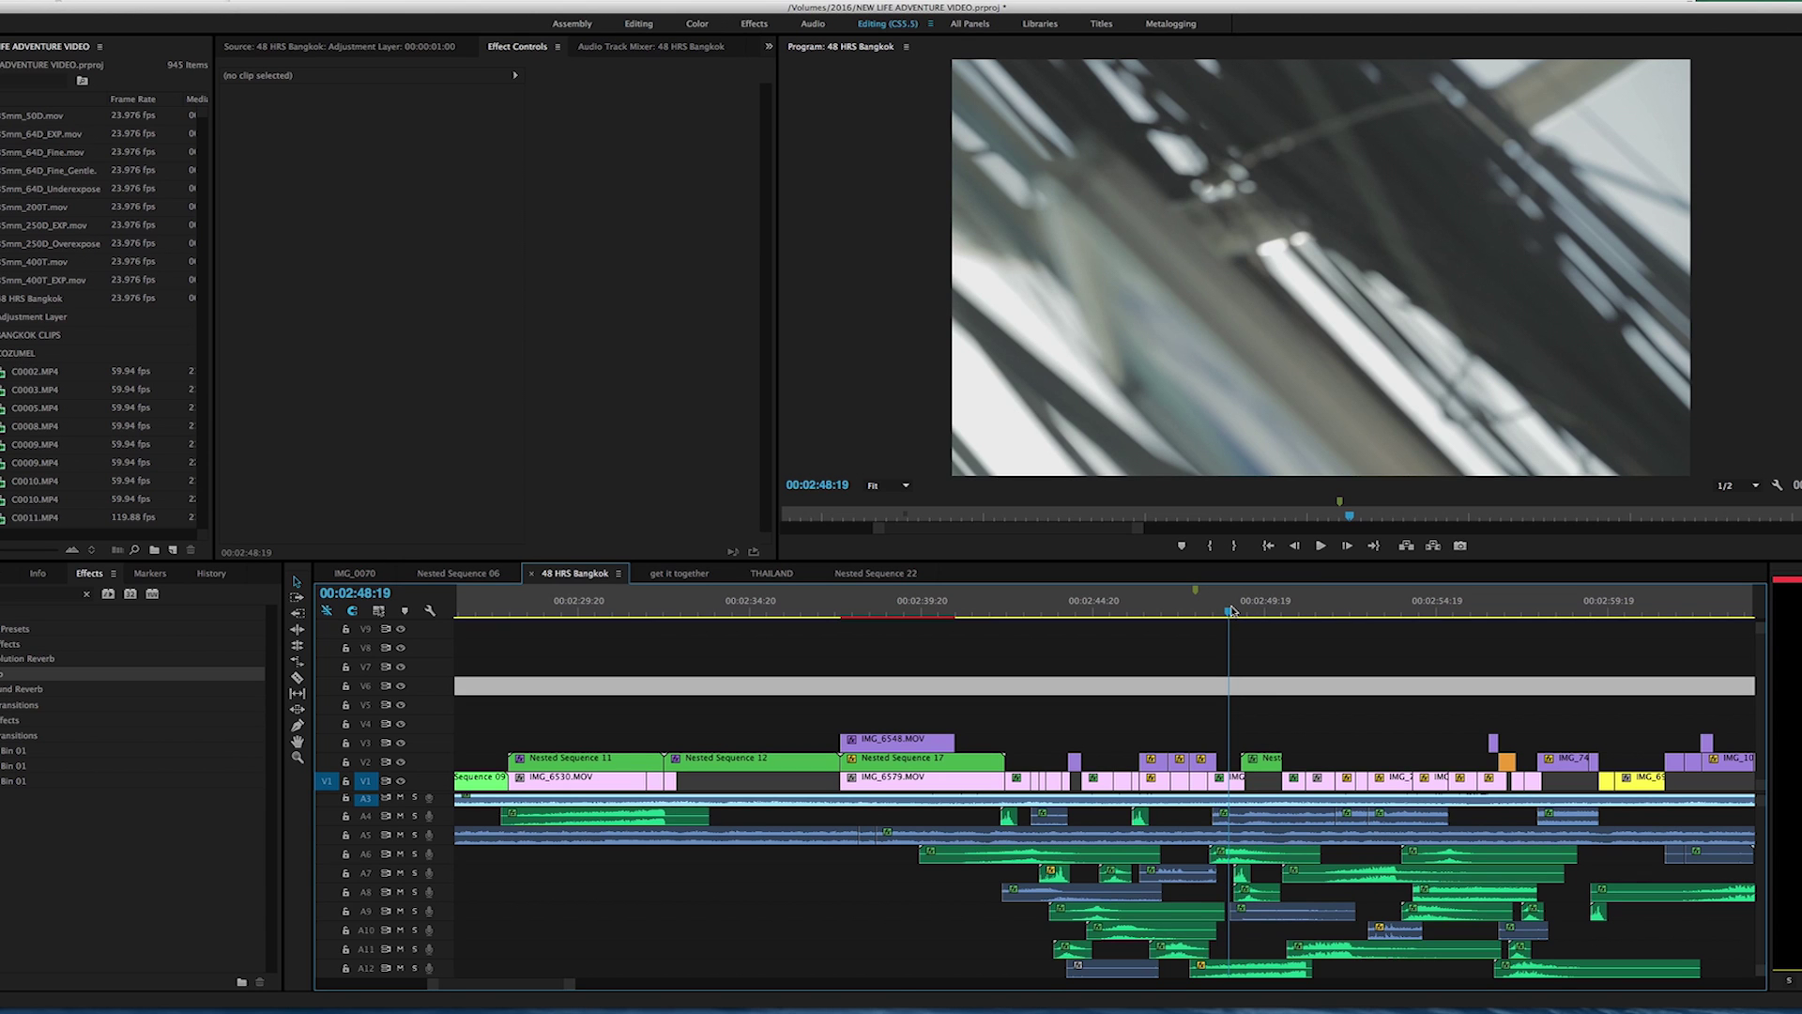
{"action": "key", "text": "space"}
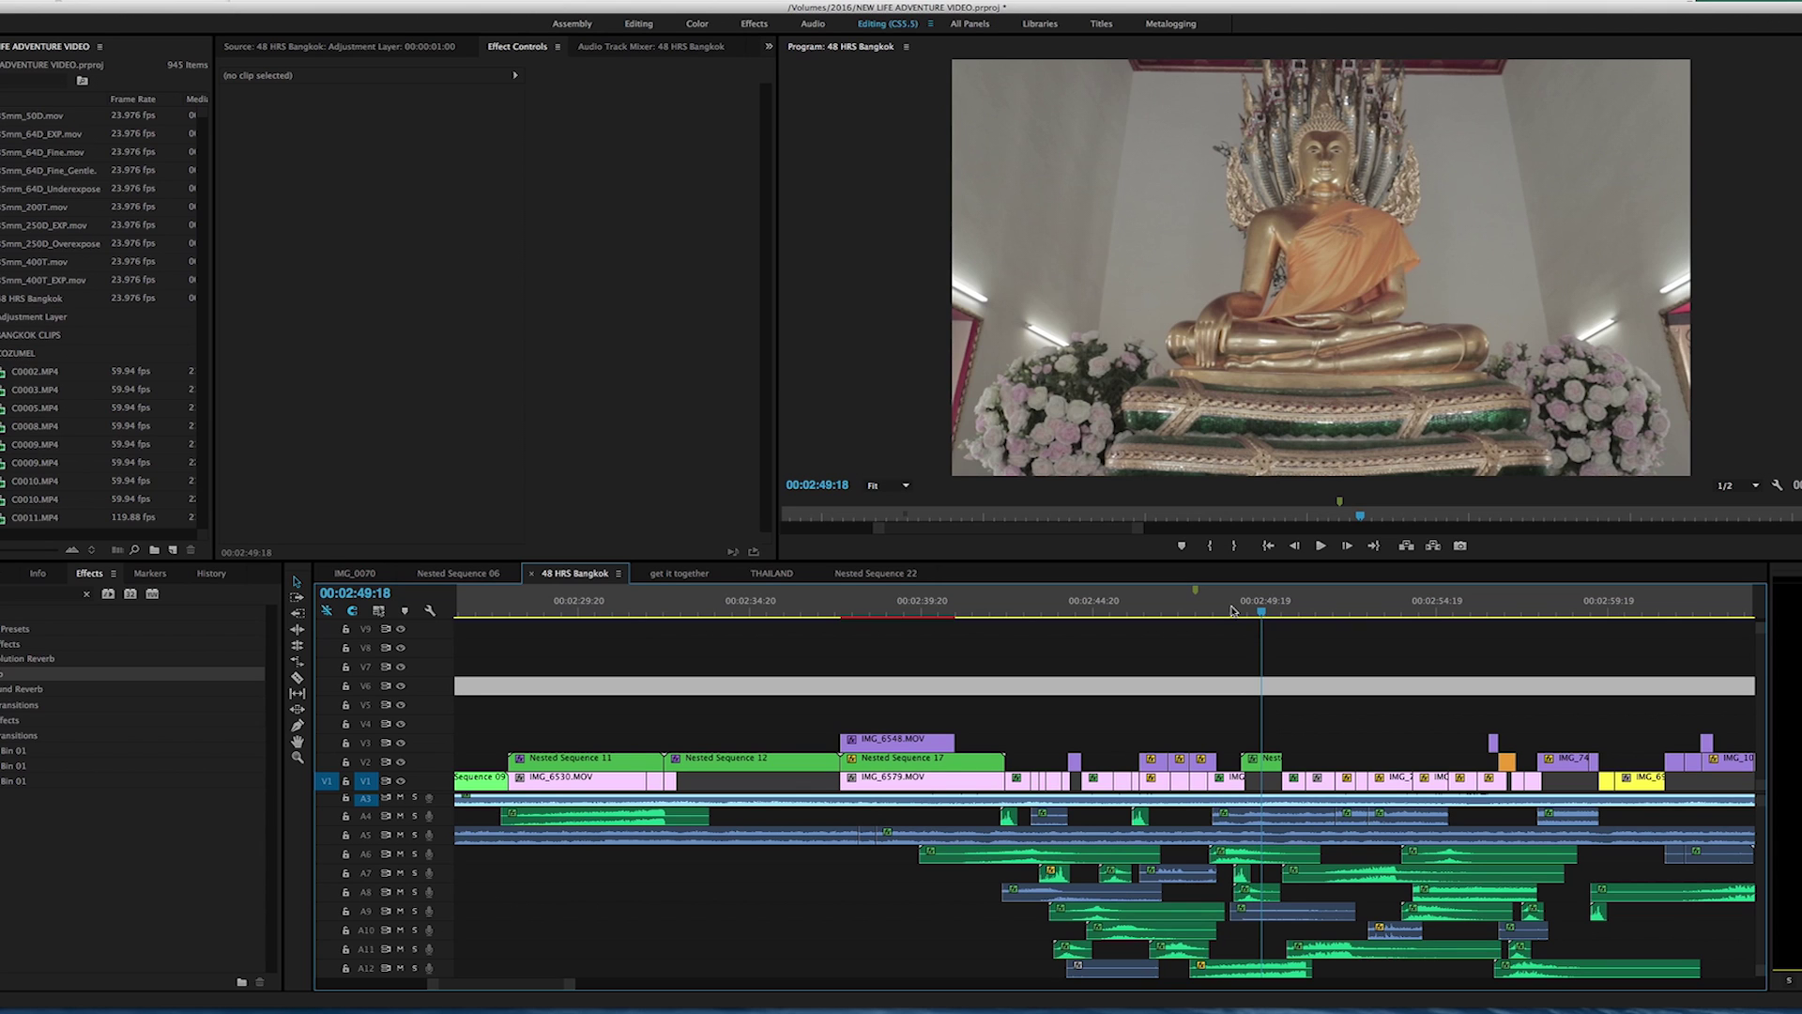
{"action": "scroll", "coordinate": [1233, 610], "scroll_direction": "down", "scroll_amount": 1}
{"action": "left_click", "coordinate": [1229, 611]}
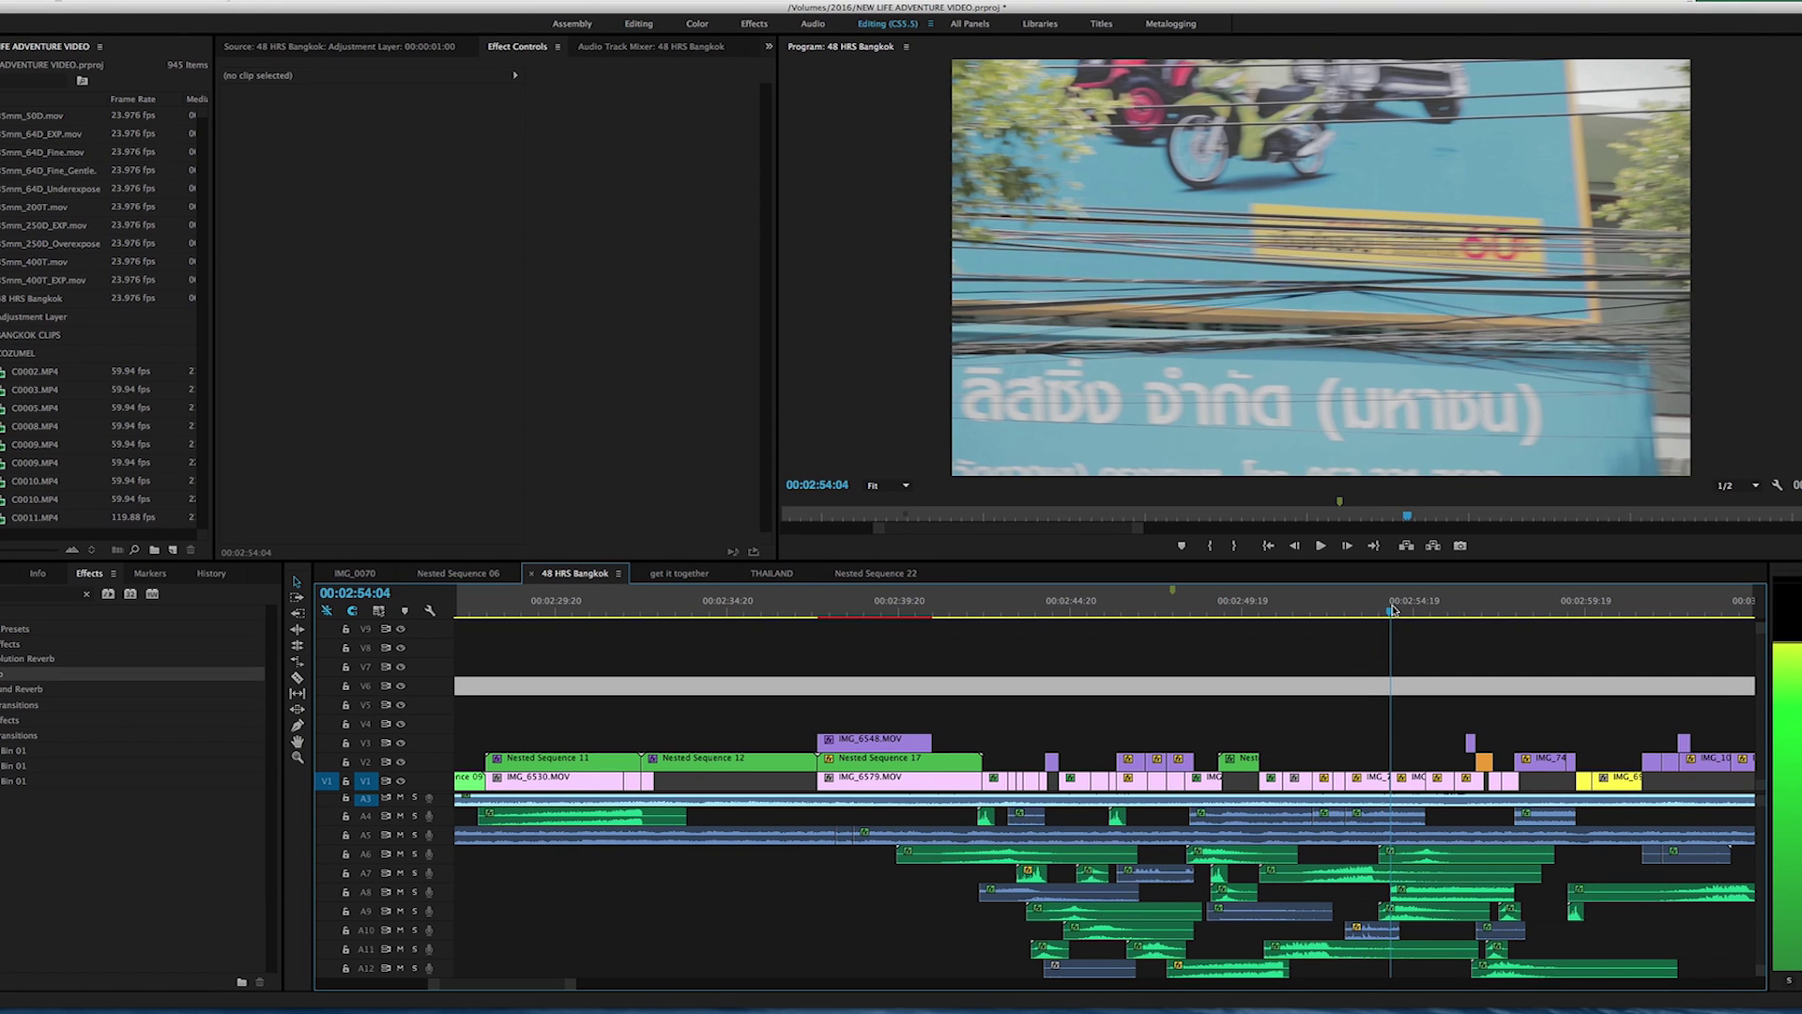
{"action": "left_click_drag", "start_coordinate": [1394, 610], "coordinate": [1430, 617]}
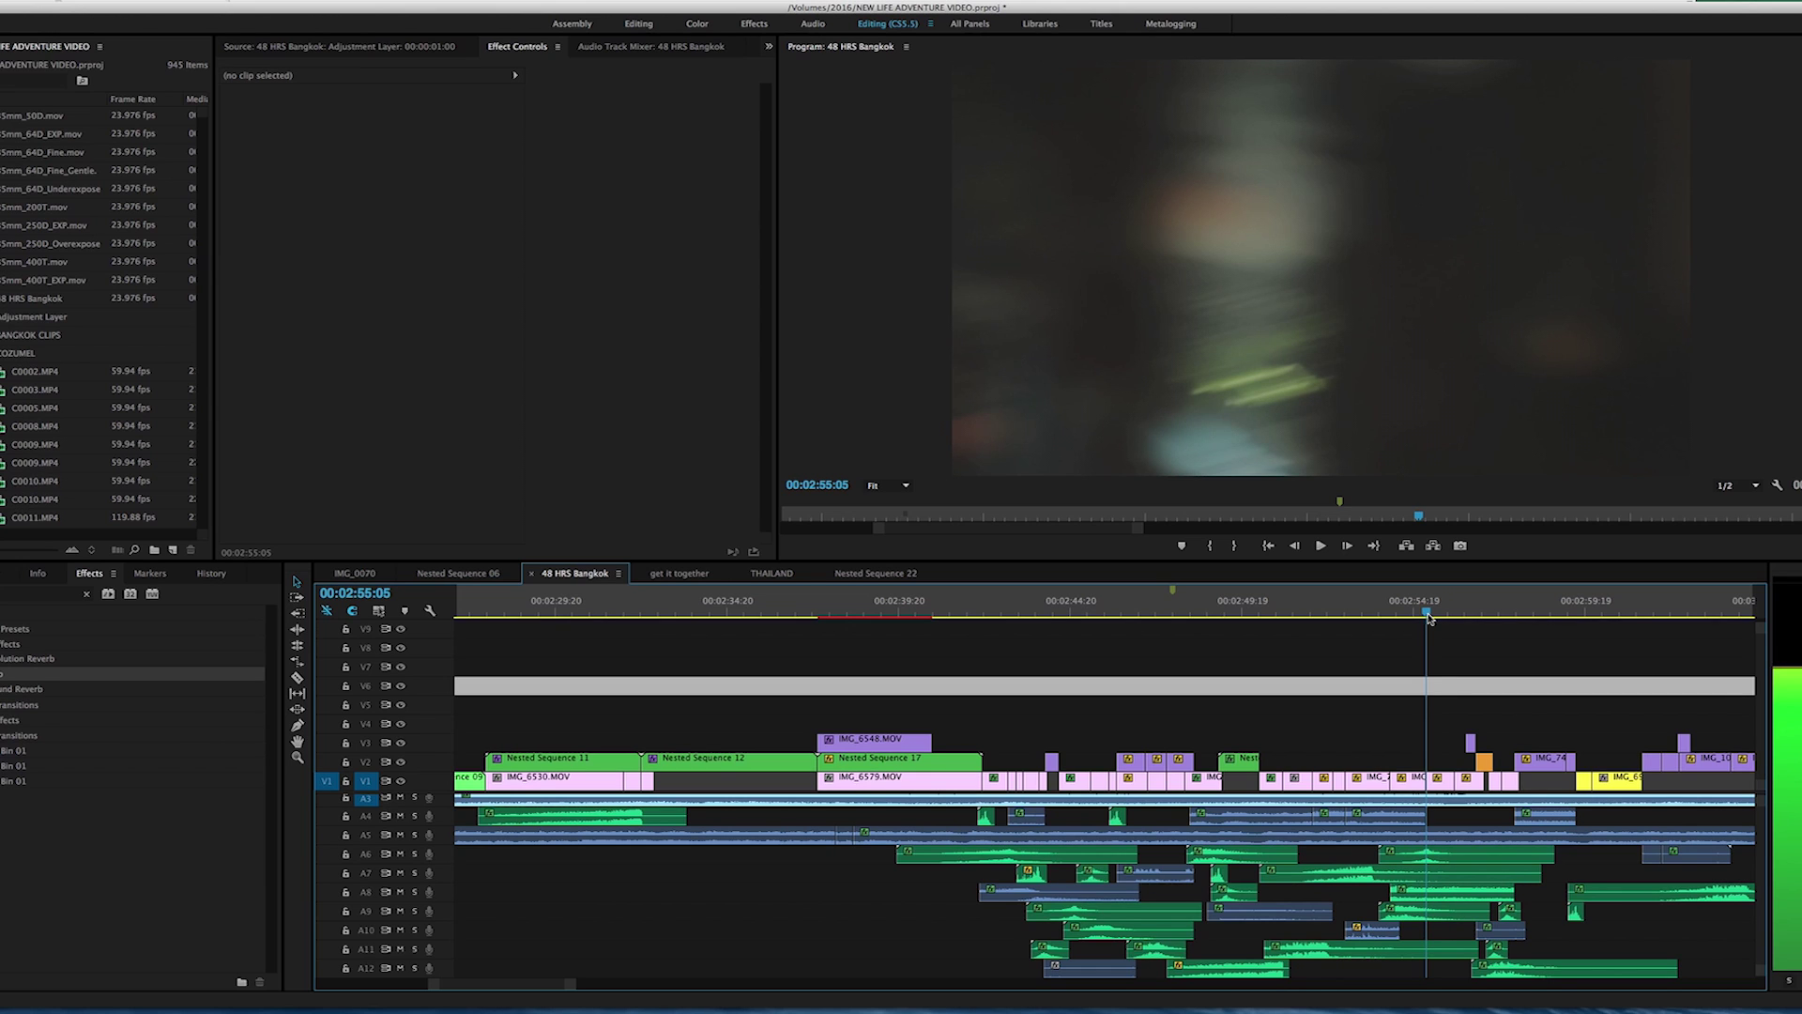
{"action": "left_click_drag", "start_coordinate": [1429, 617], "coordinate": [1430, 617]}
{"action": "mouse_move", "coordinate": [1430, 616]}
{"action": "left_mouse_down"}
{"action": "mouse_move", "coordinate": [1454, 621]}
{"action": "mouse_move", "coordinate": [1407, 627]}
{"action": "left_mouse_up"}
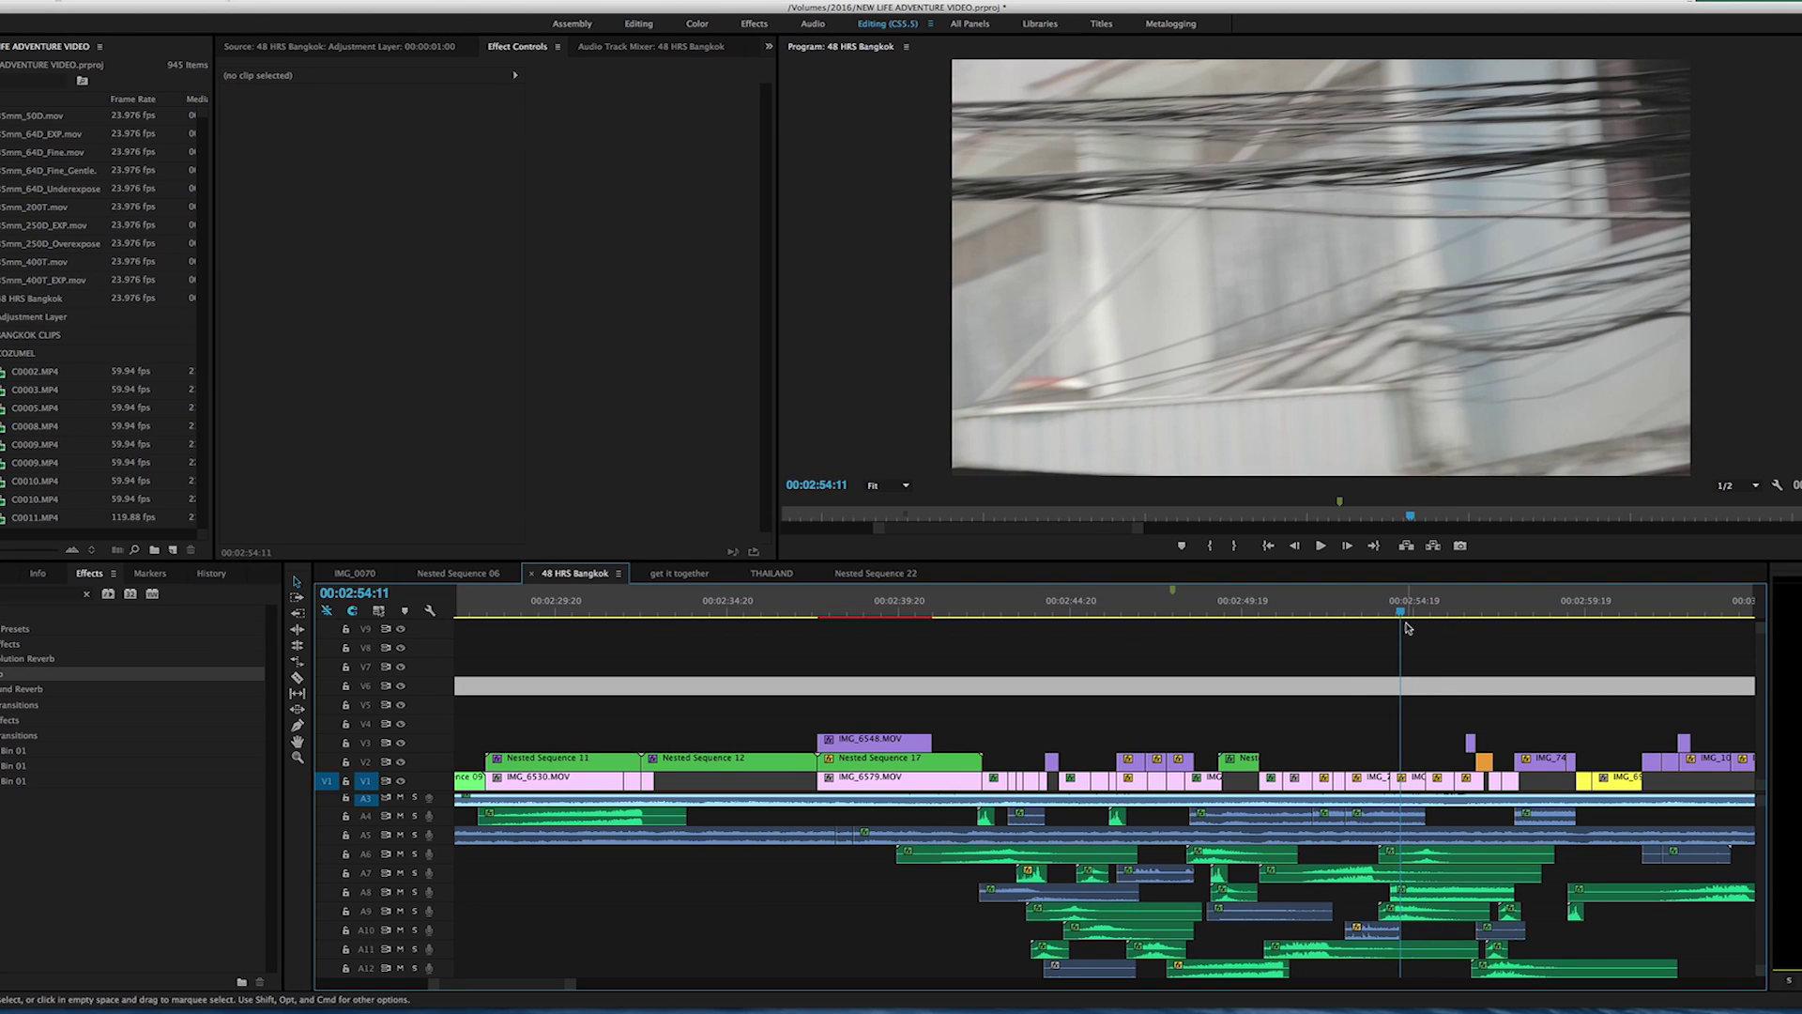
{"action": "key", "text": "space"}
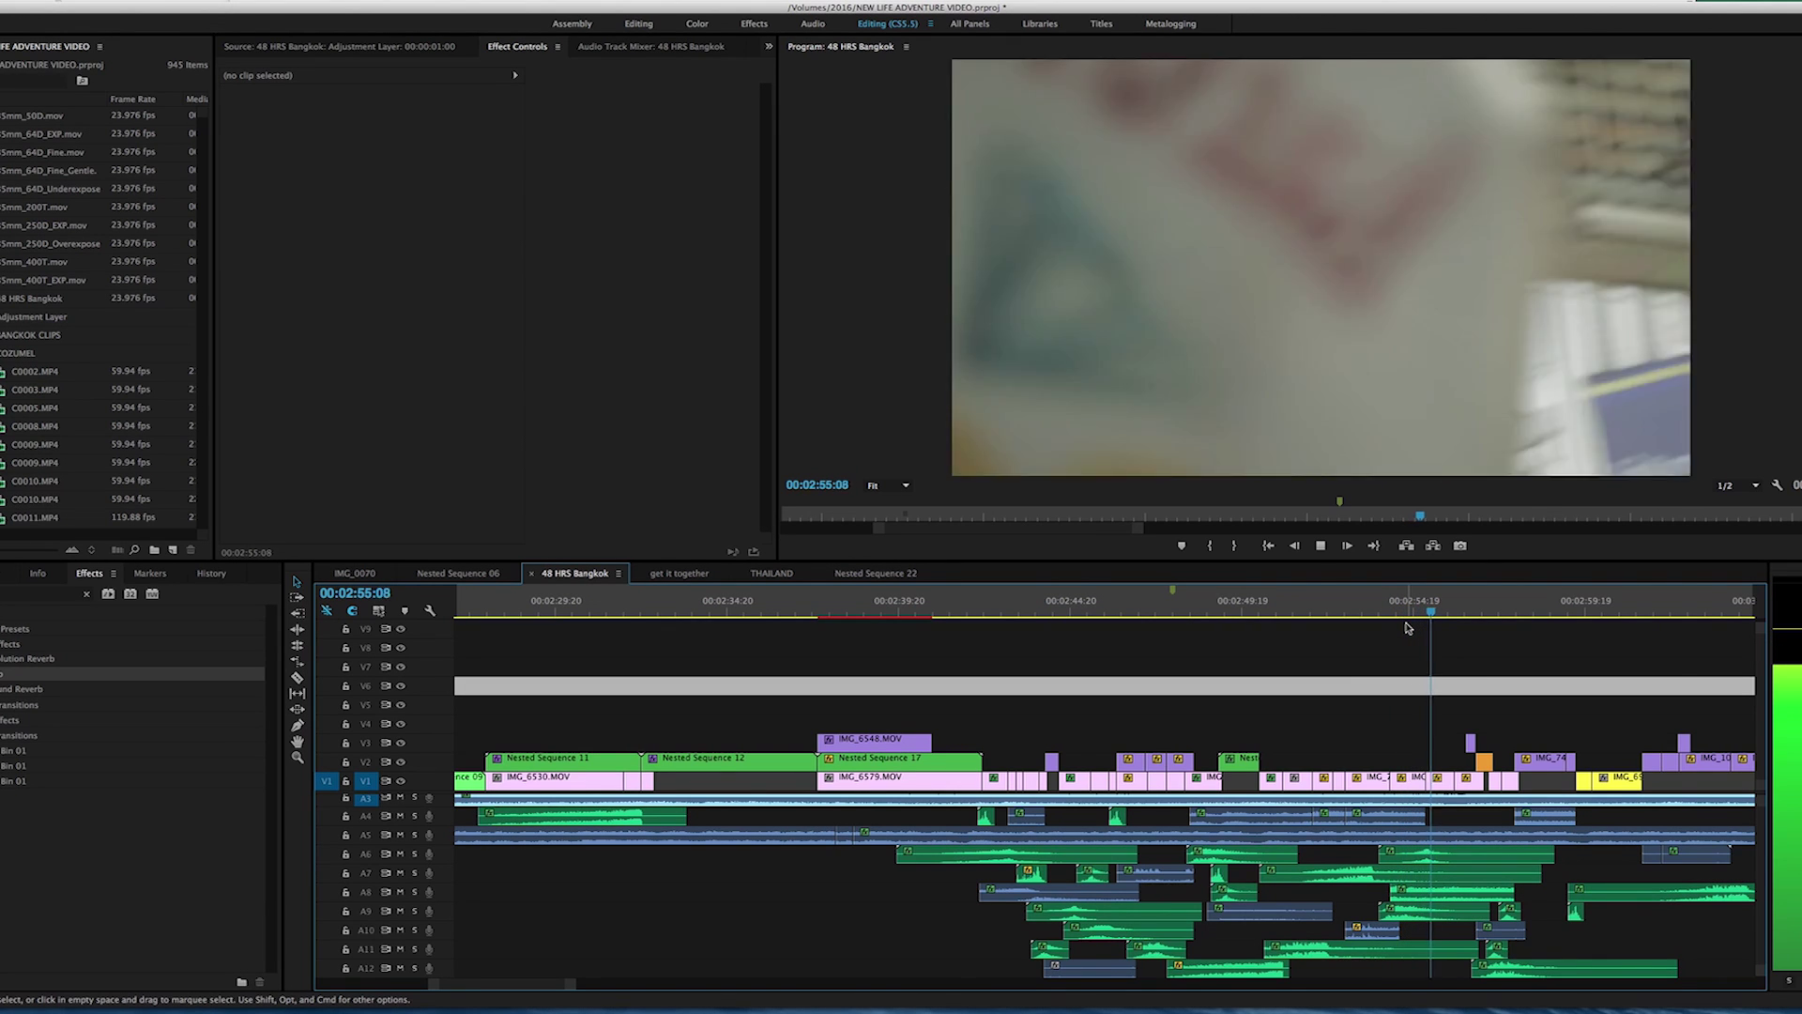
{"action": "key", "text": "space"}
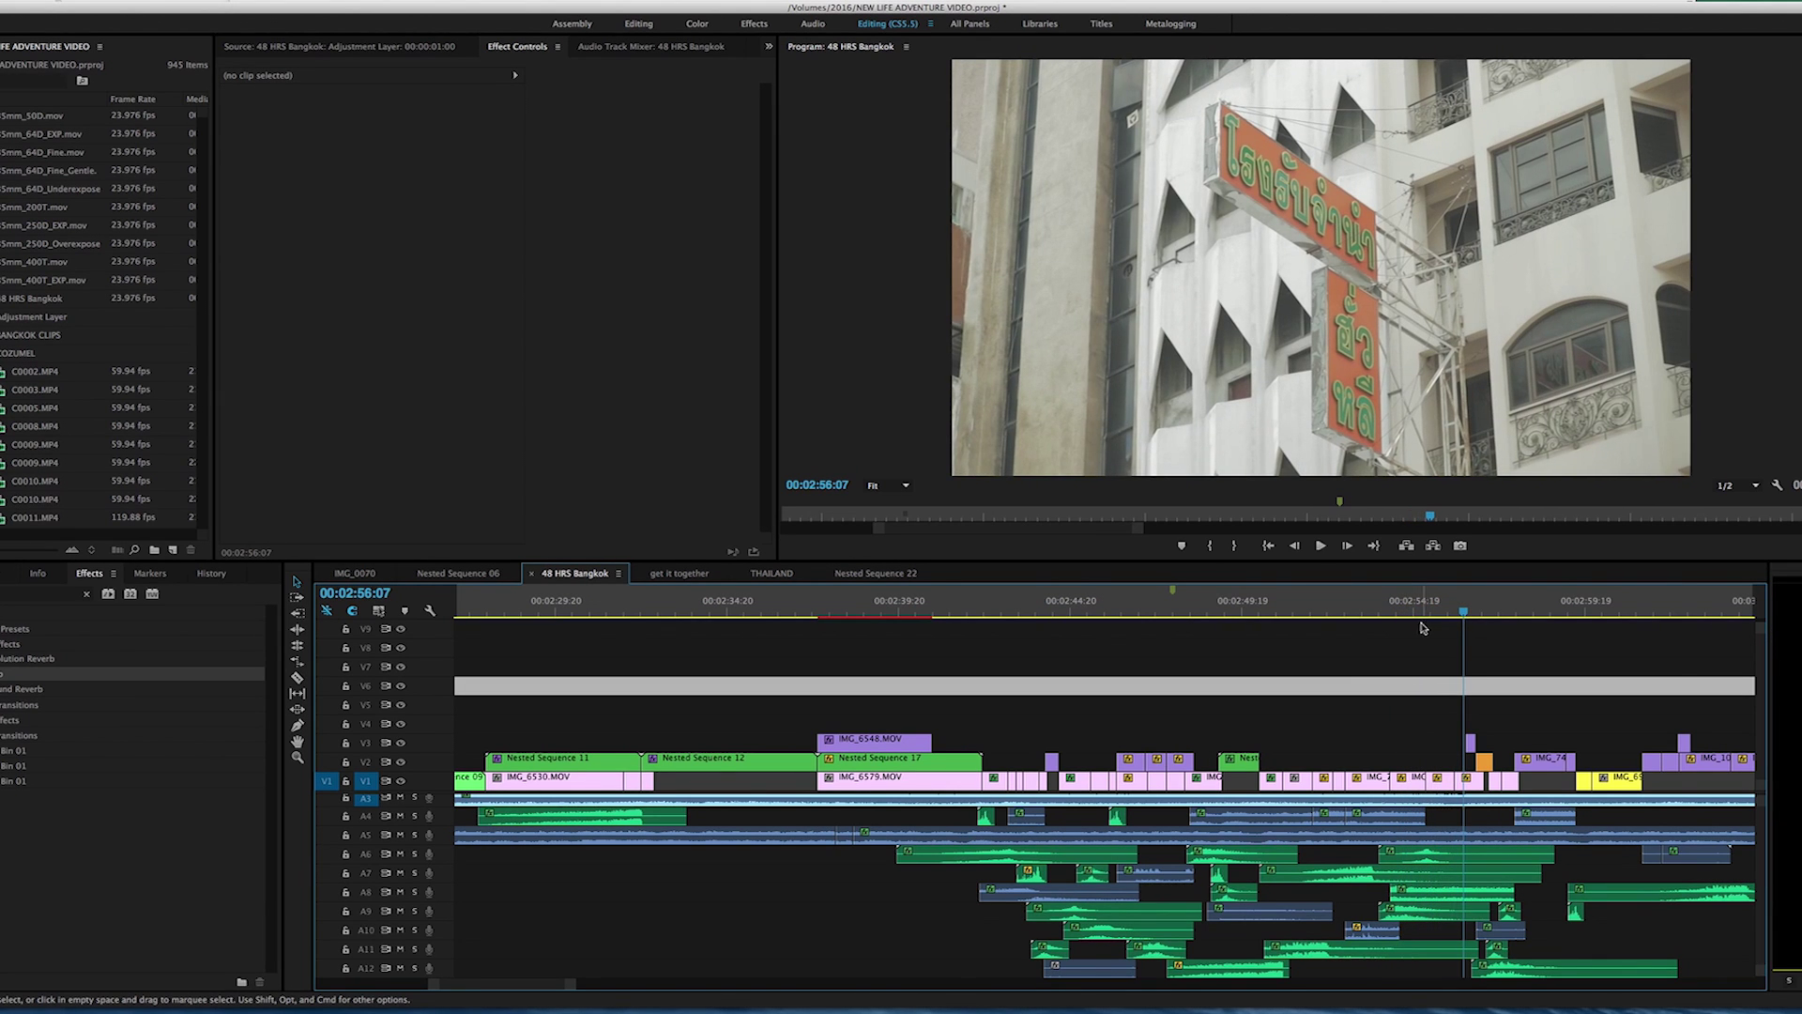
{"action": "left_click", "coordinate": [1418, 617]}
{"action": "key", "text": "space"}
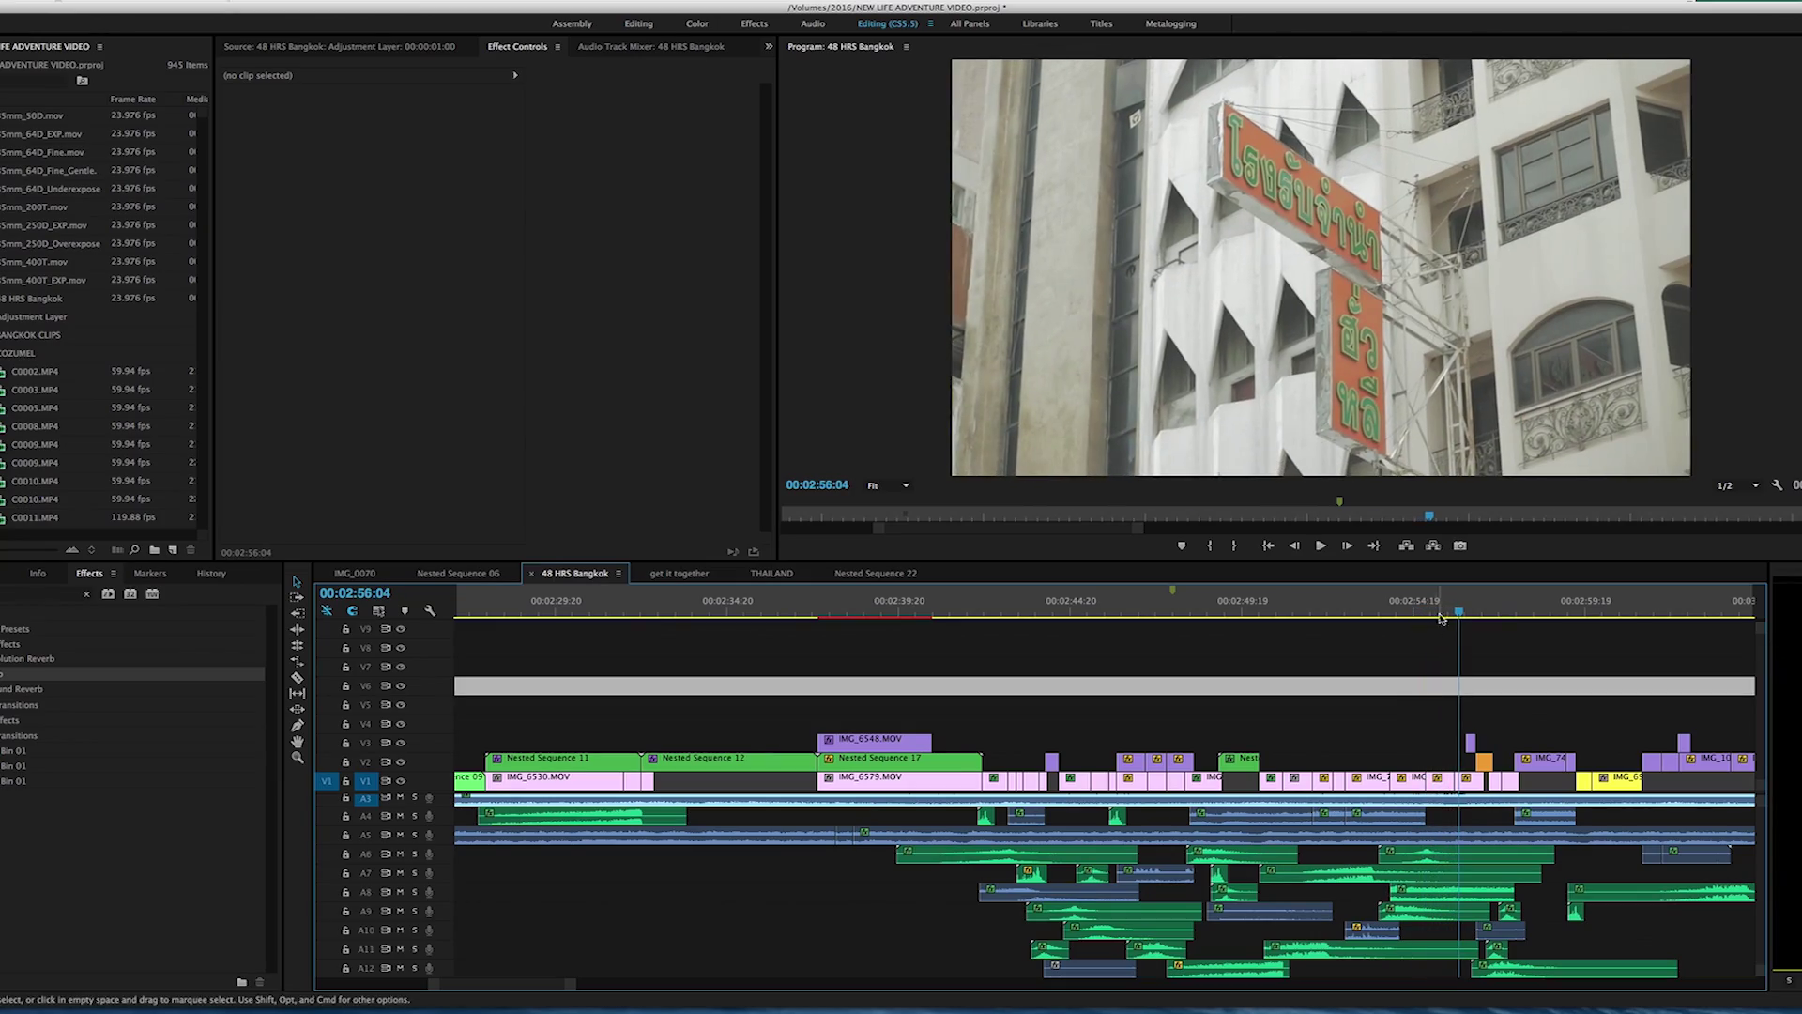
{"action": "left_click_drag", "start_coordinate": [1437, 615], "coordinate": [1428, 613]}
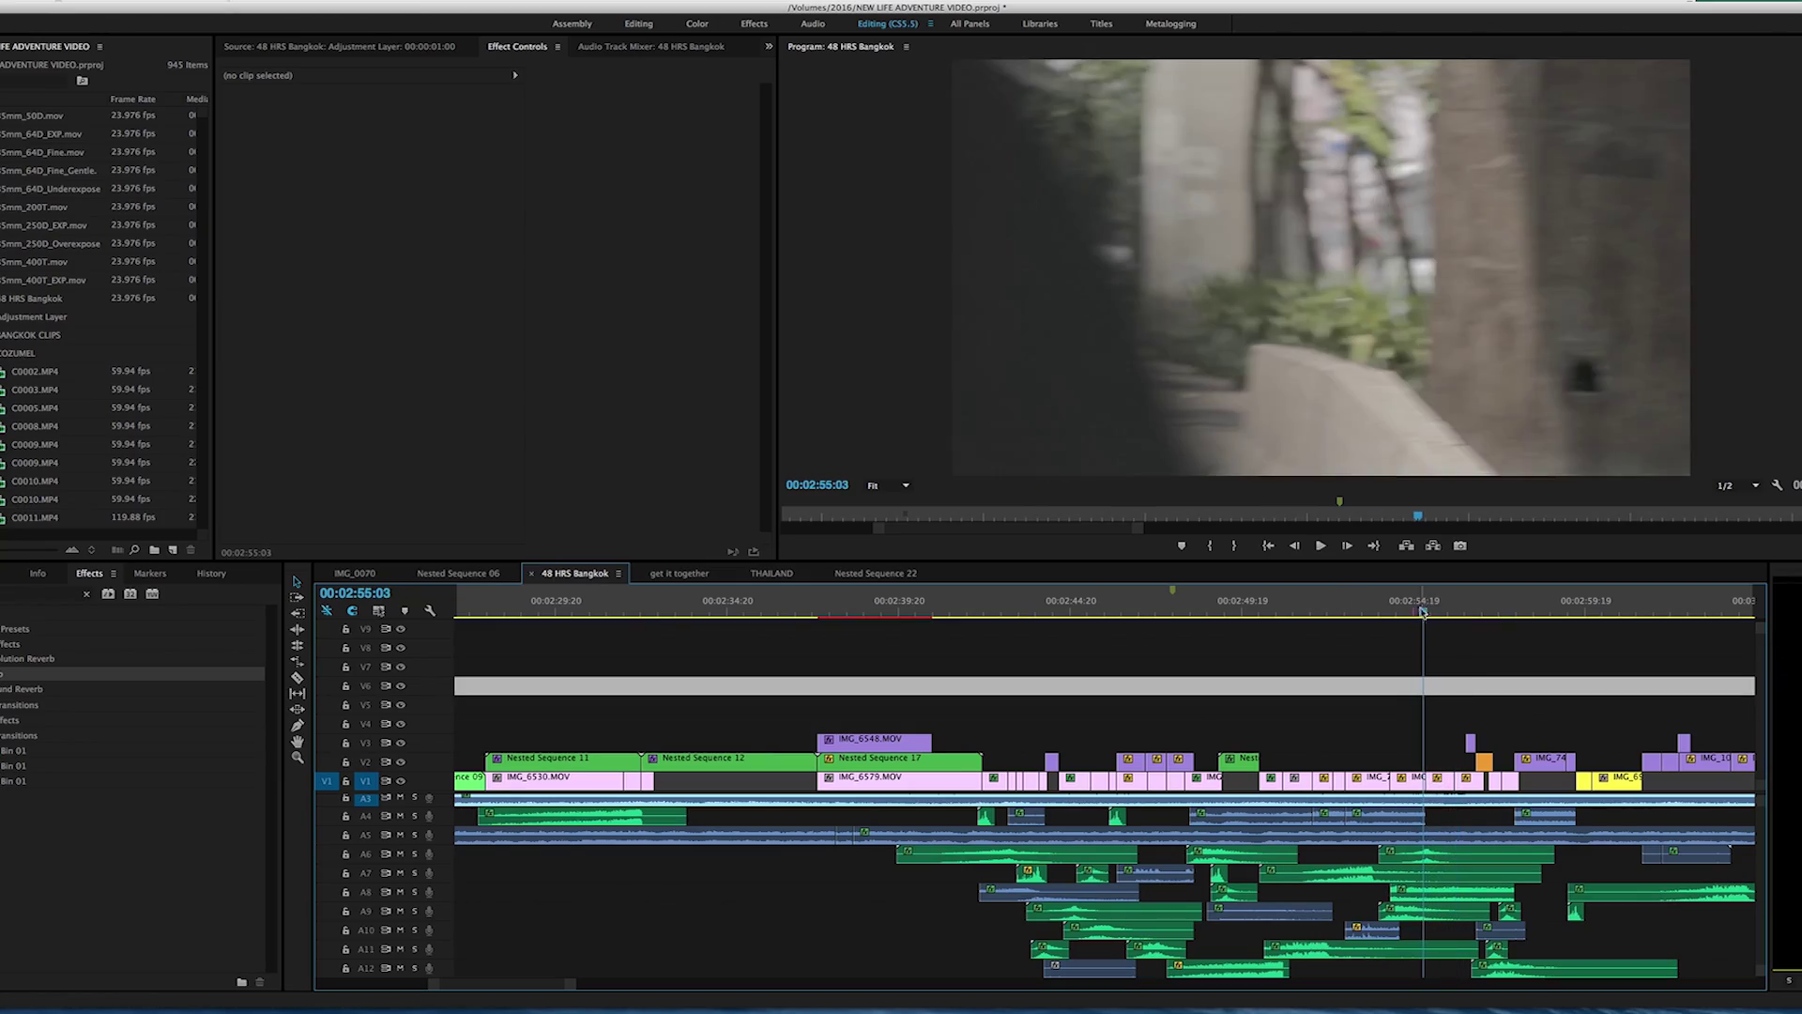
{"action": "key", "text": "="}
{"action": "key", "text": "="}
{"action": "key", "text": "="}
{"action": "key", "text": "="}
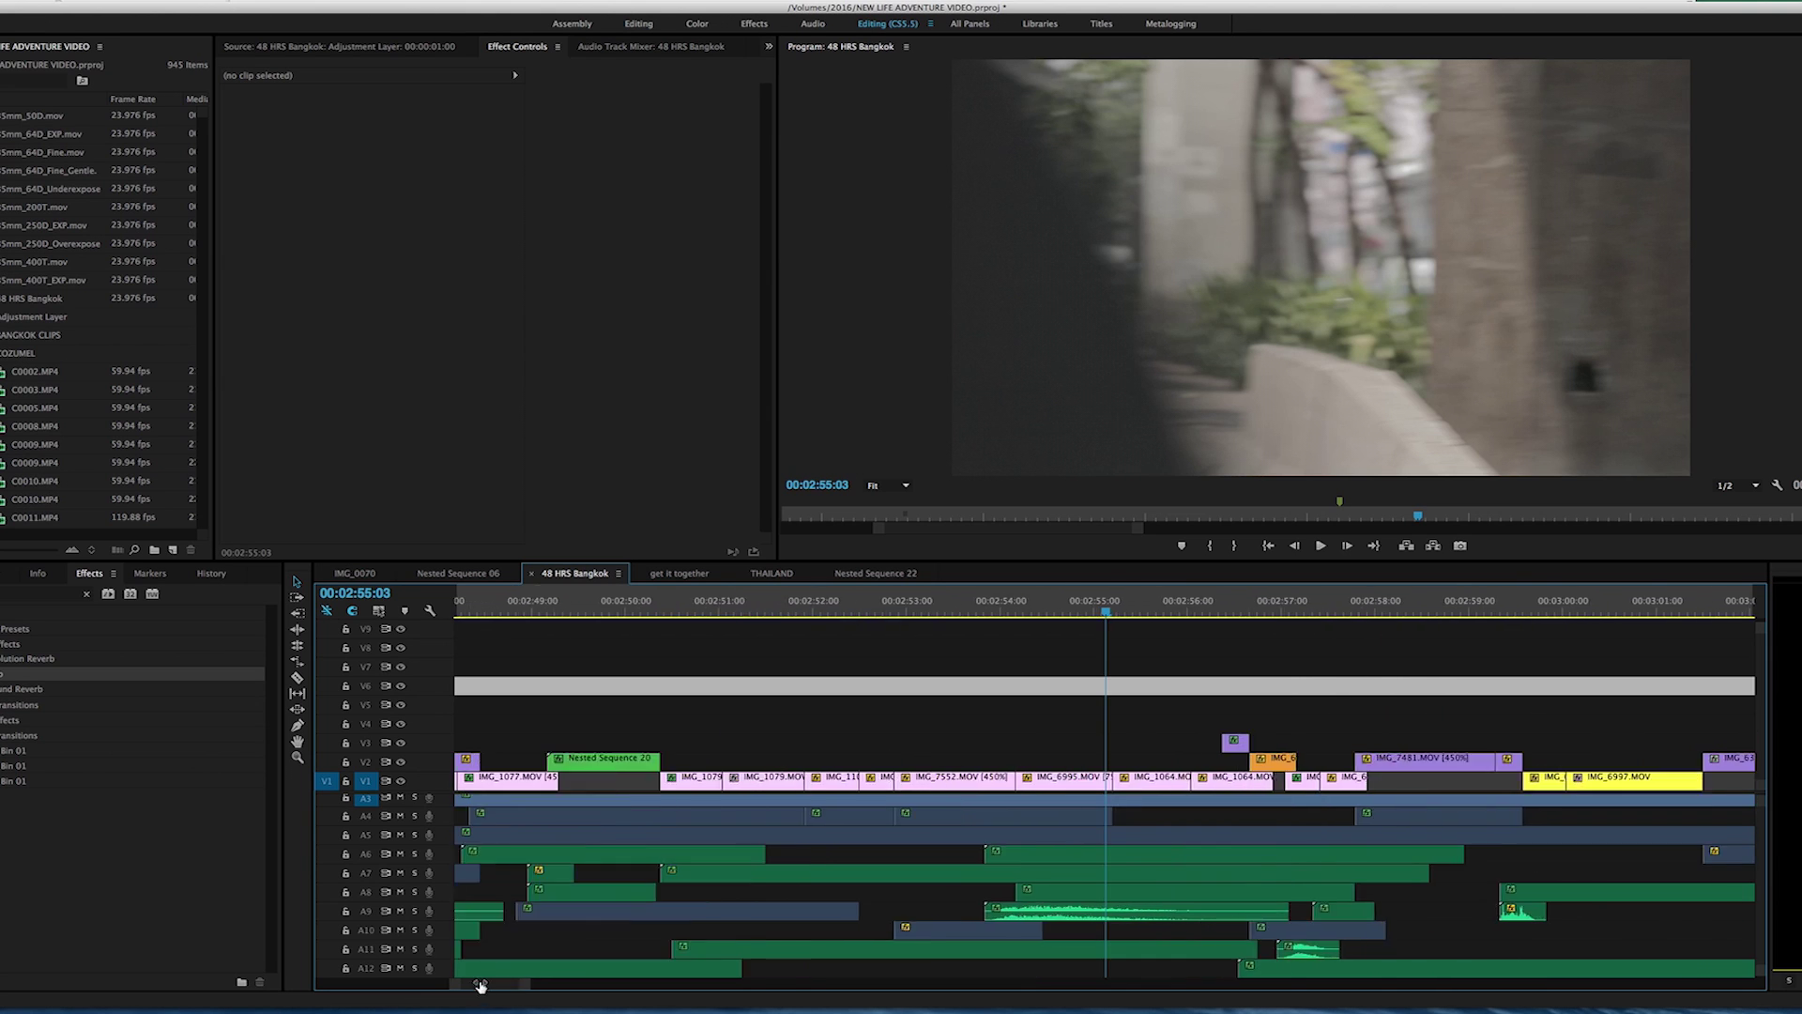
{"action": "left_click", "coordinate": [1117, 611]}
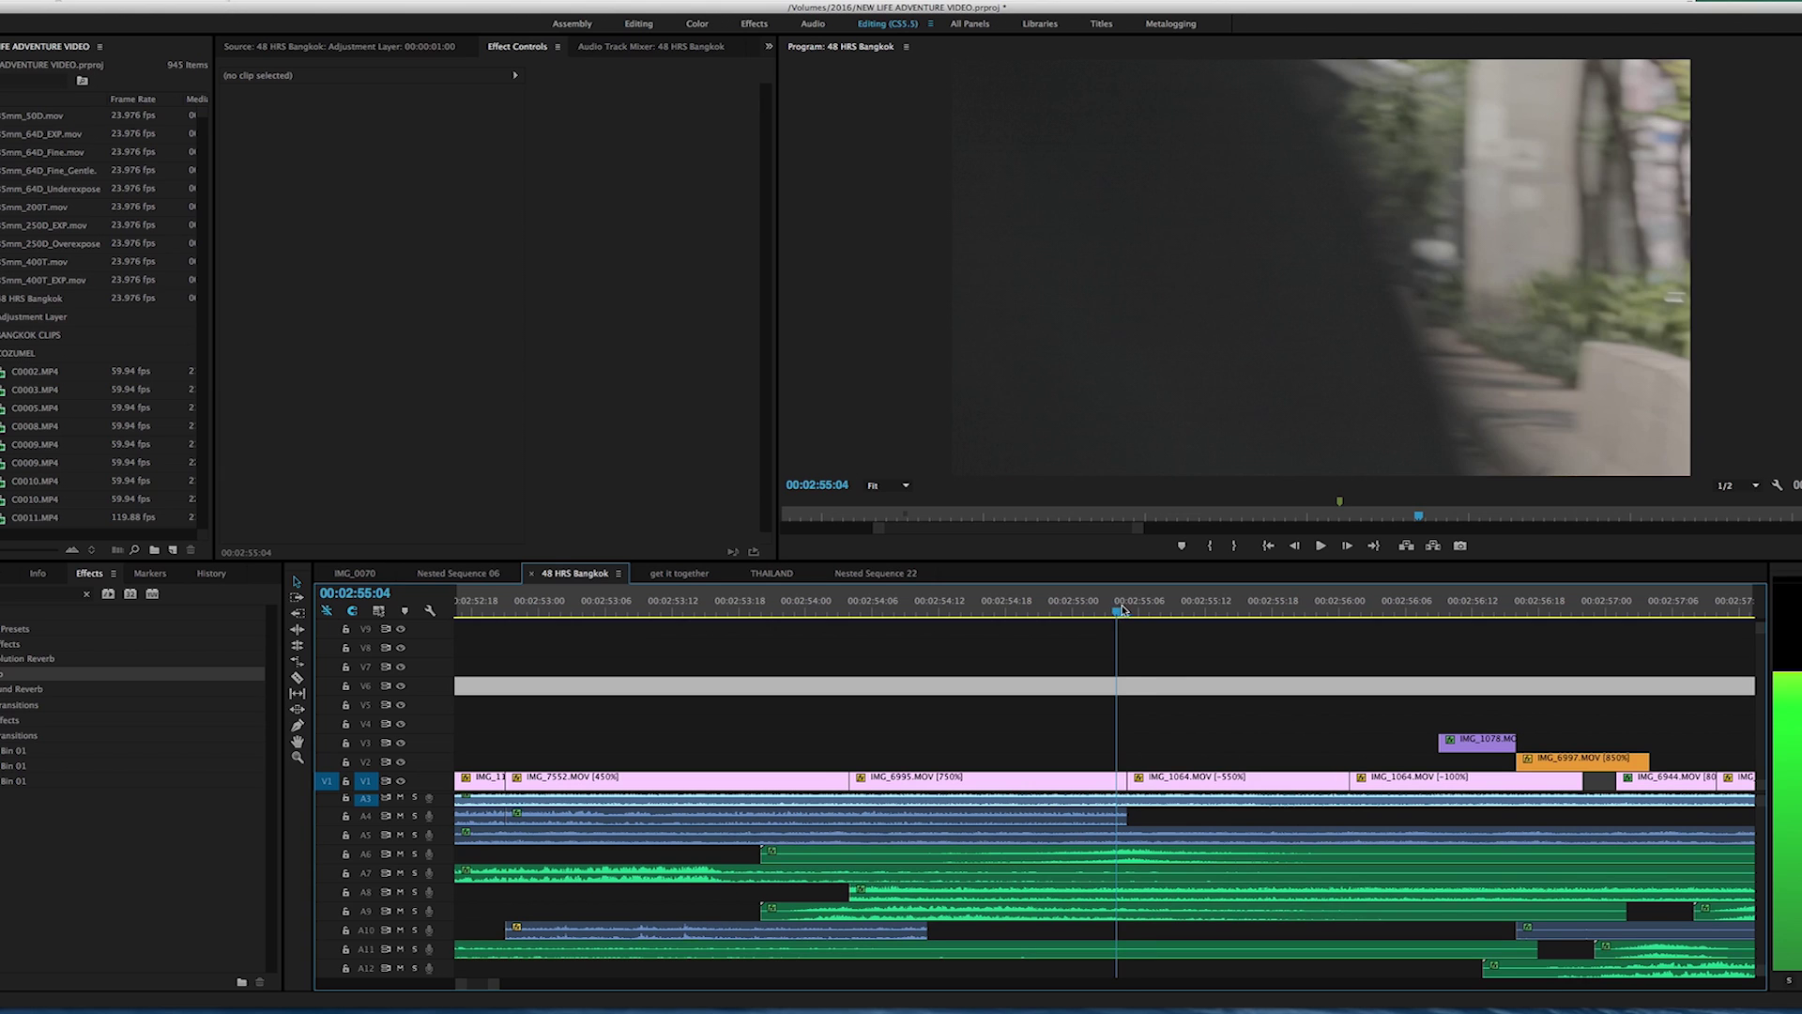
{"action": "left_click_drag", "start_coordinate": [1122, 611], "coordinate": [1129, 610]}
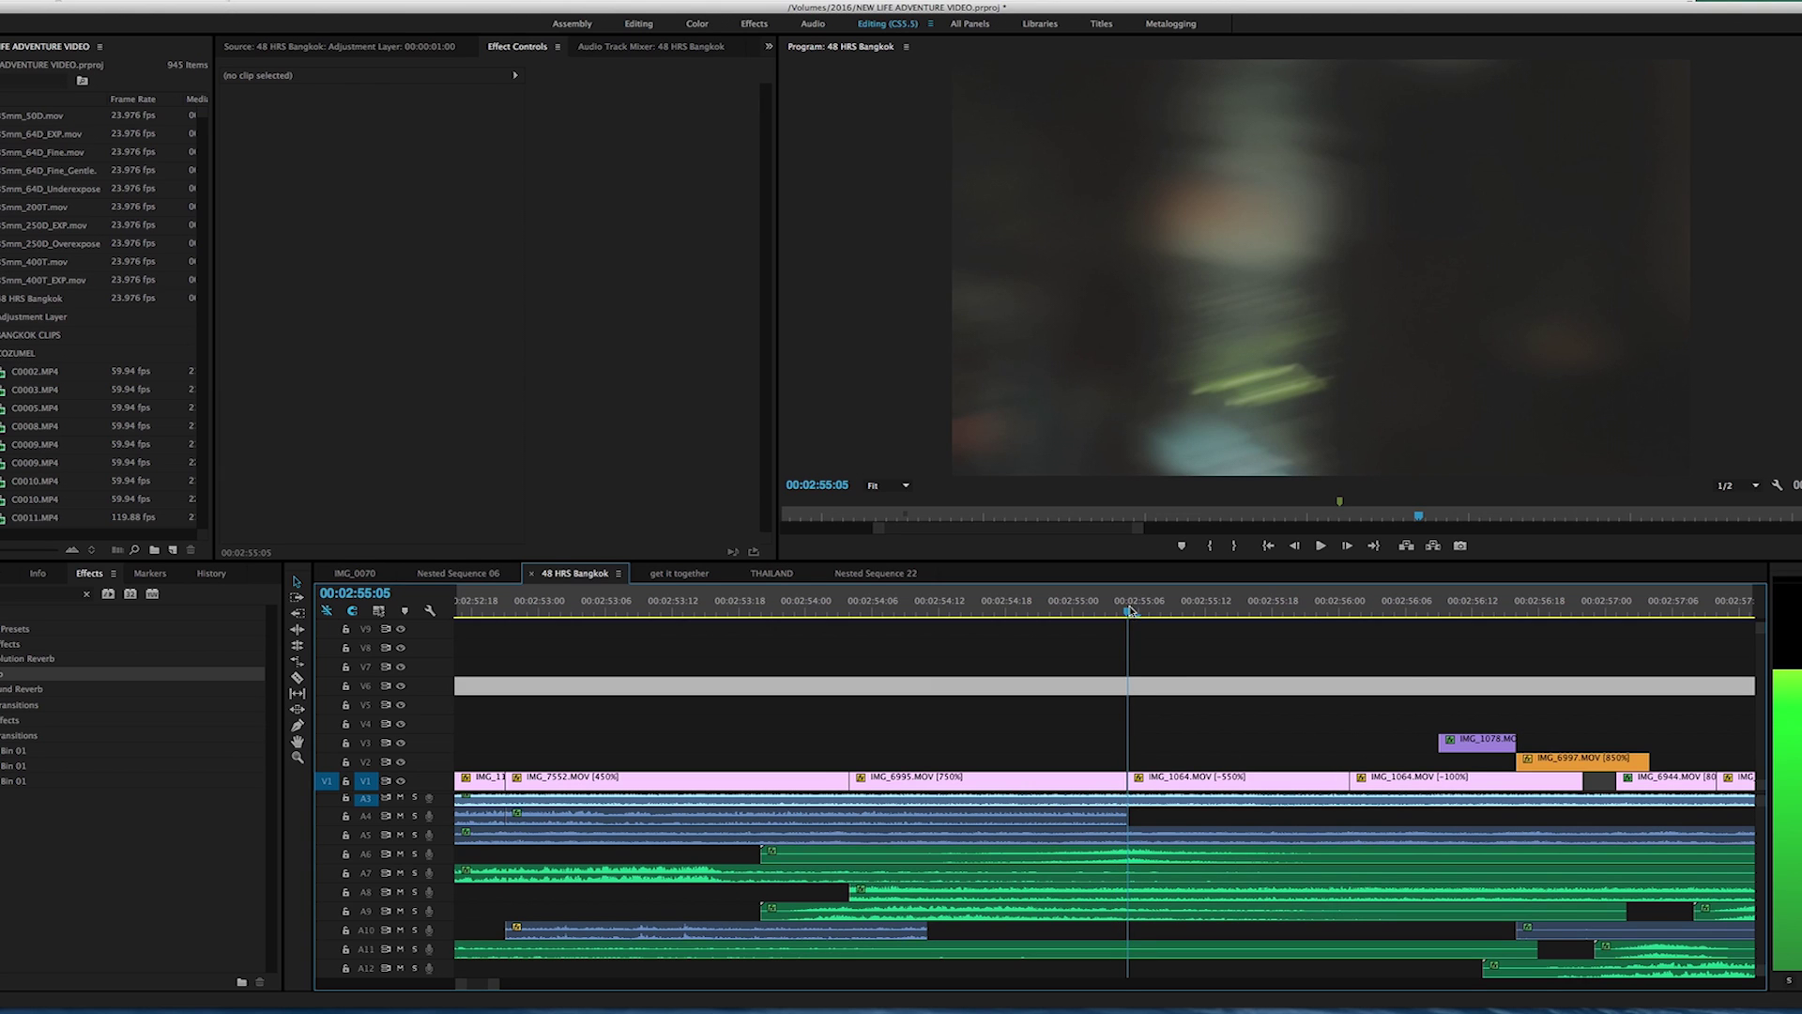
{"action": "left_click_drag", "start_coordinate": [1134, 610], "coordinate": [1261, 616]}
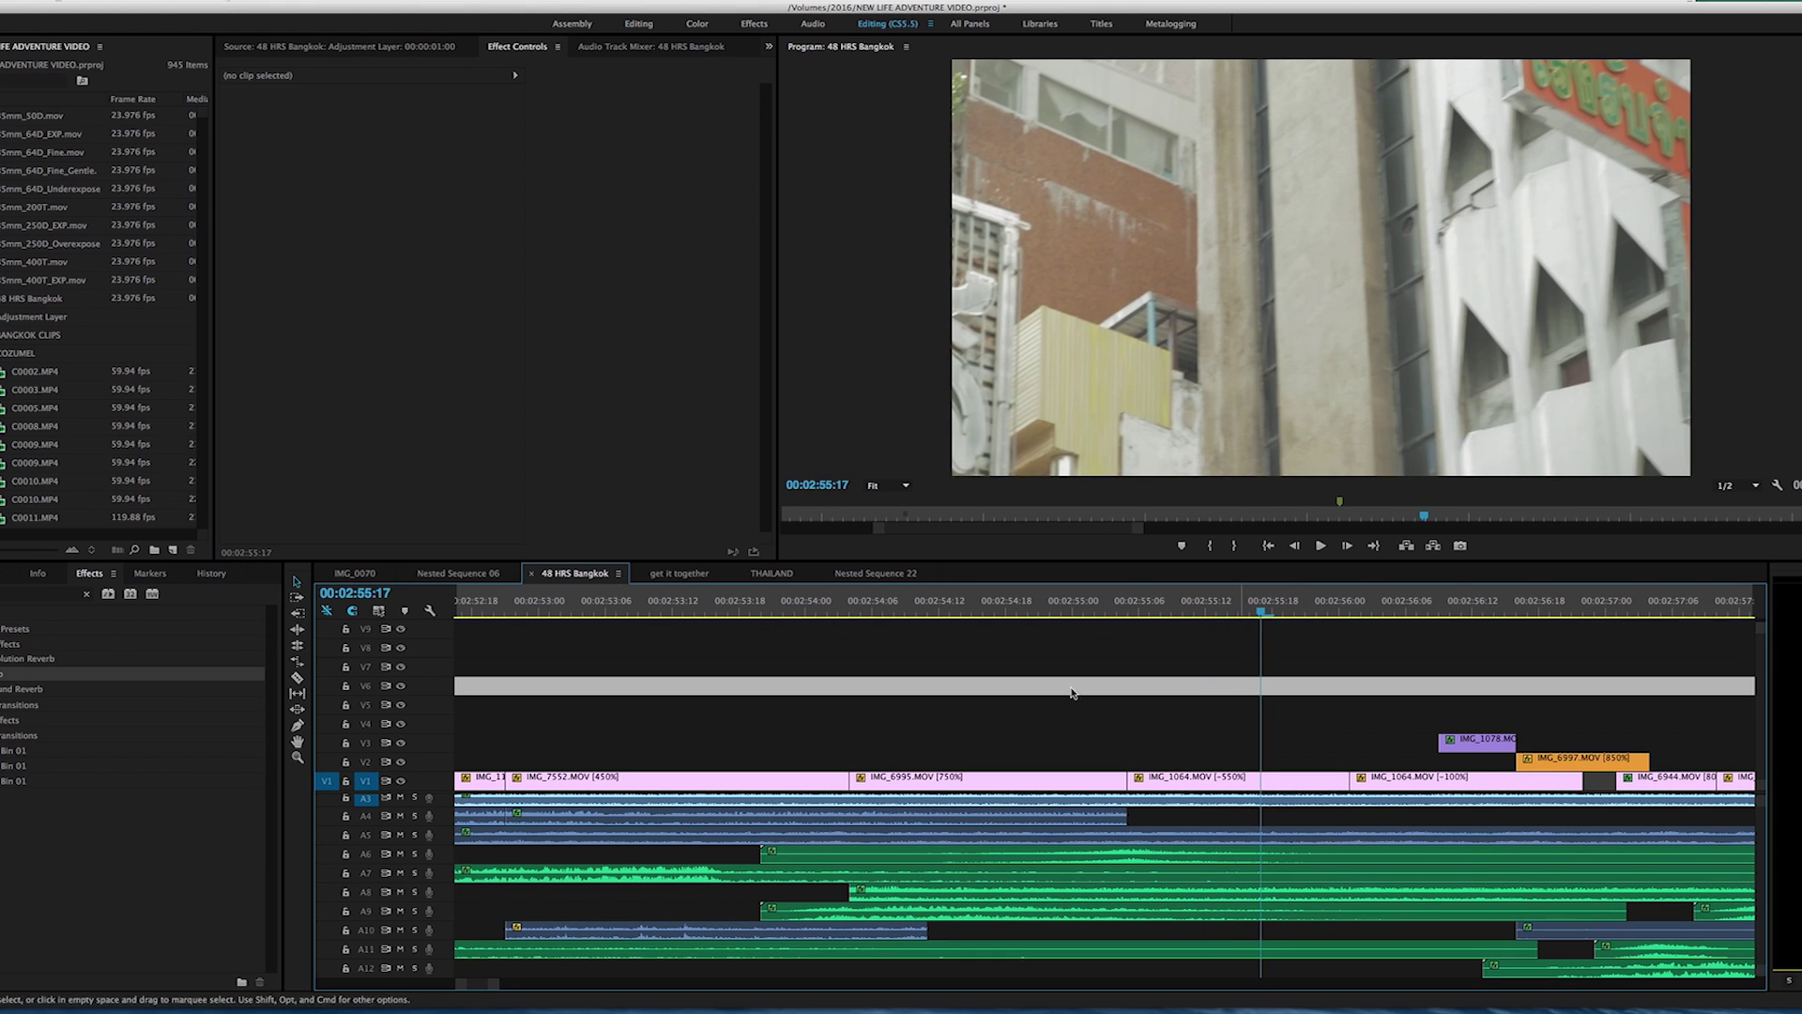
{"action": "left_click_drag", "start_coordinate": [465, 989], "coordinate": [573, 986]}
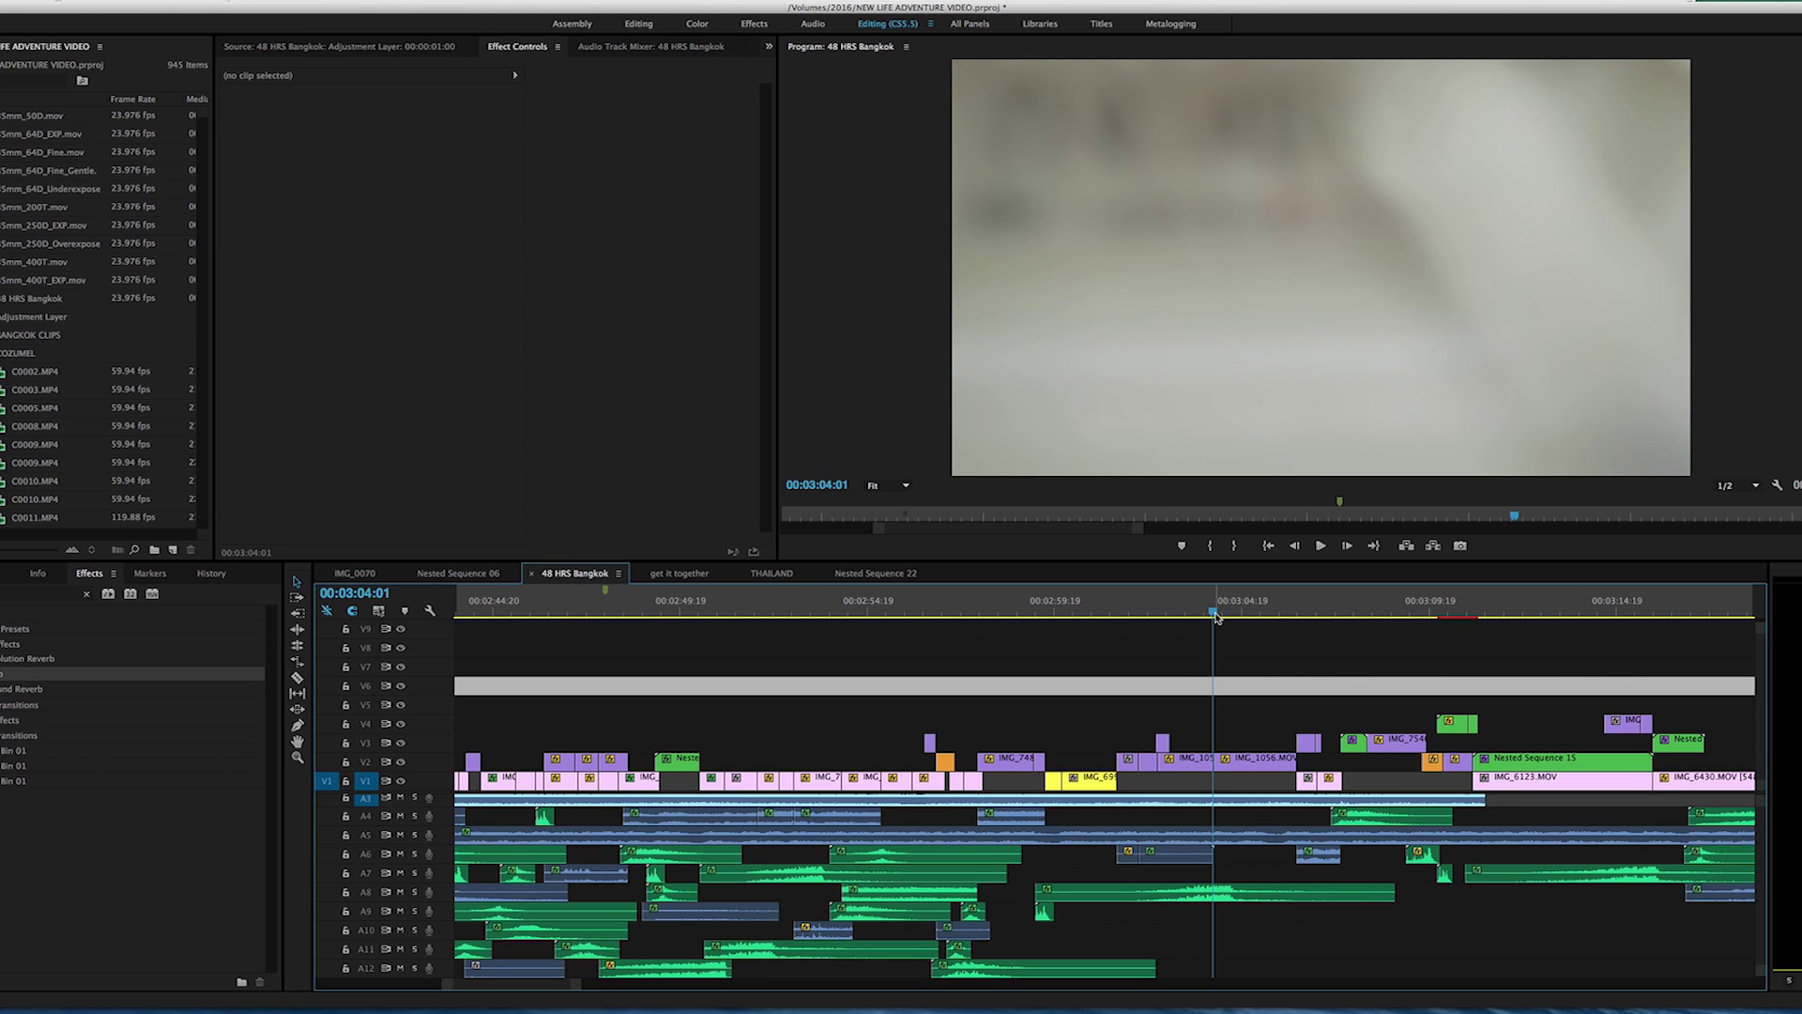
{"action": "left_click_drag", "start_coordinate": [1217, 616], "coordinate": [1221, 617]}
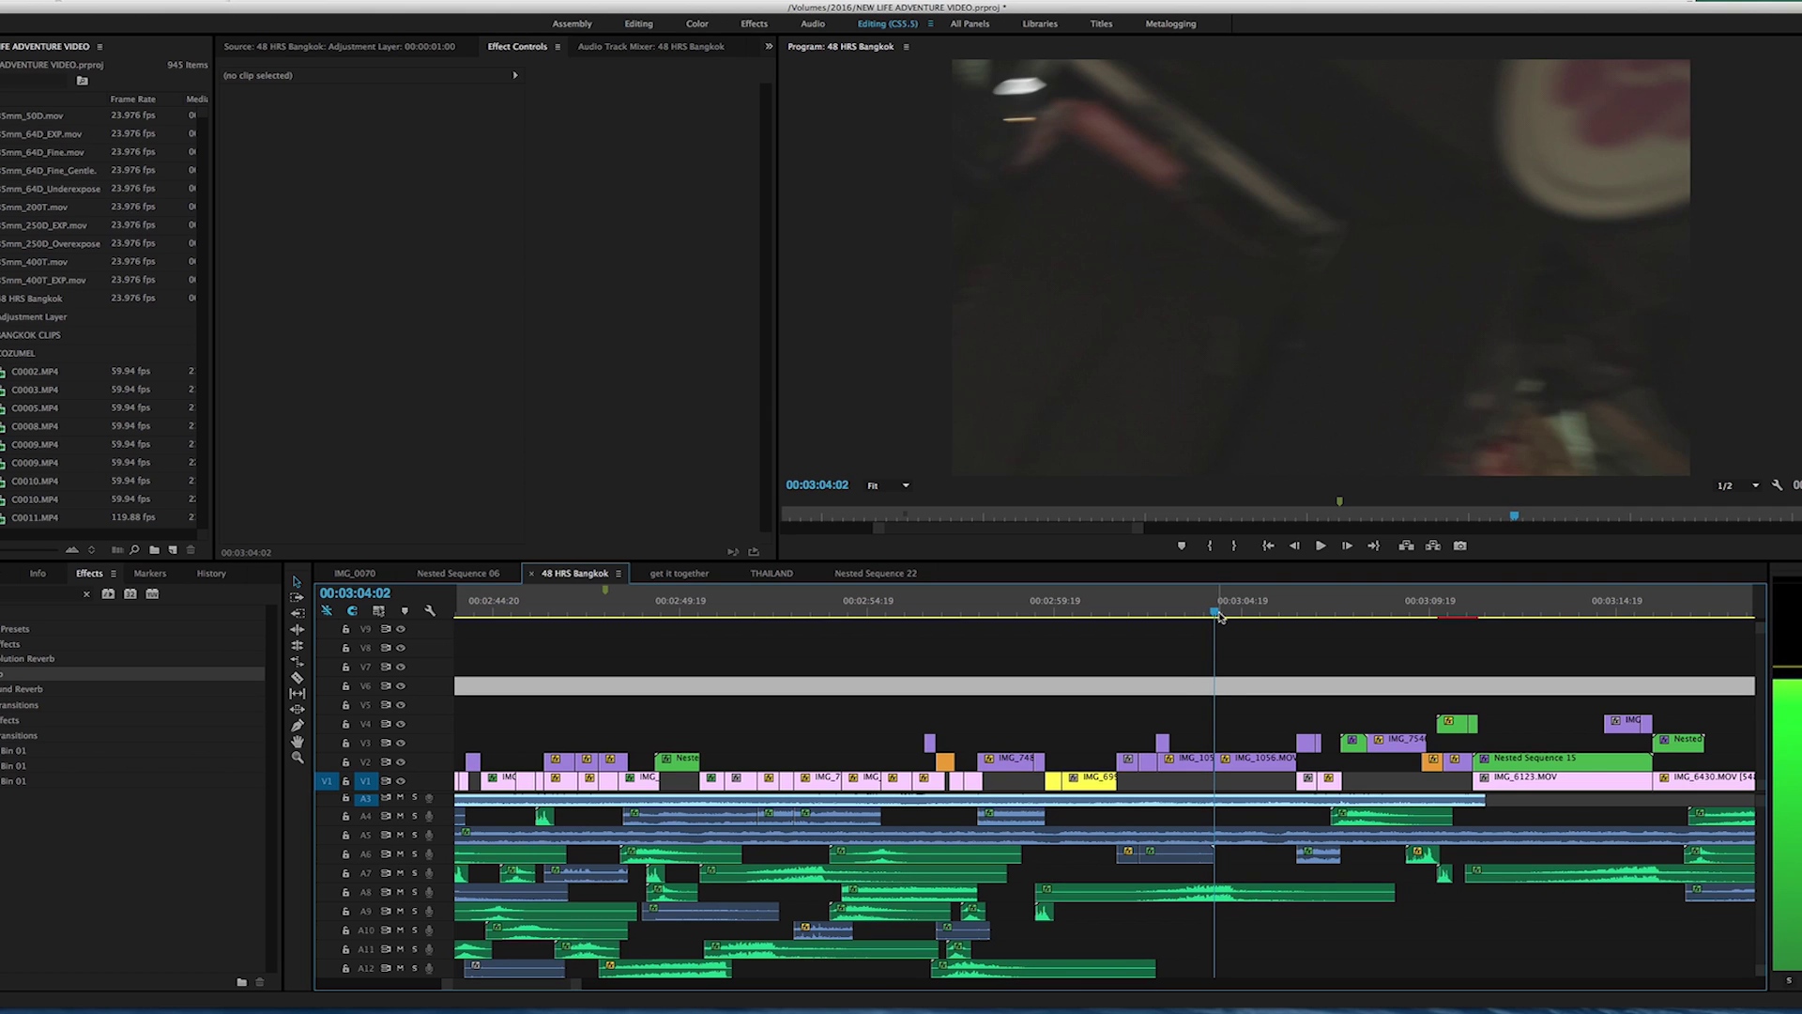
{"action": "left_click_drag", "start_coordinate": [1220, 616], "coordinate": [1223, 616]}
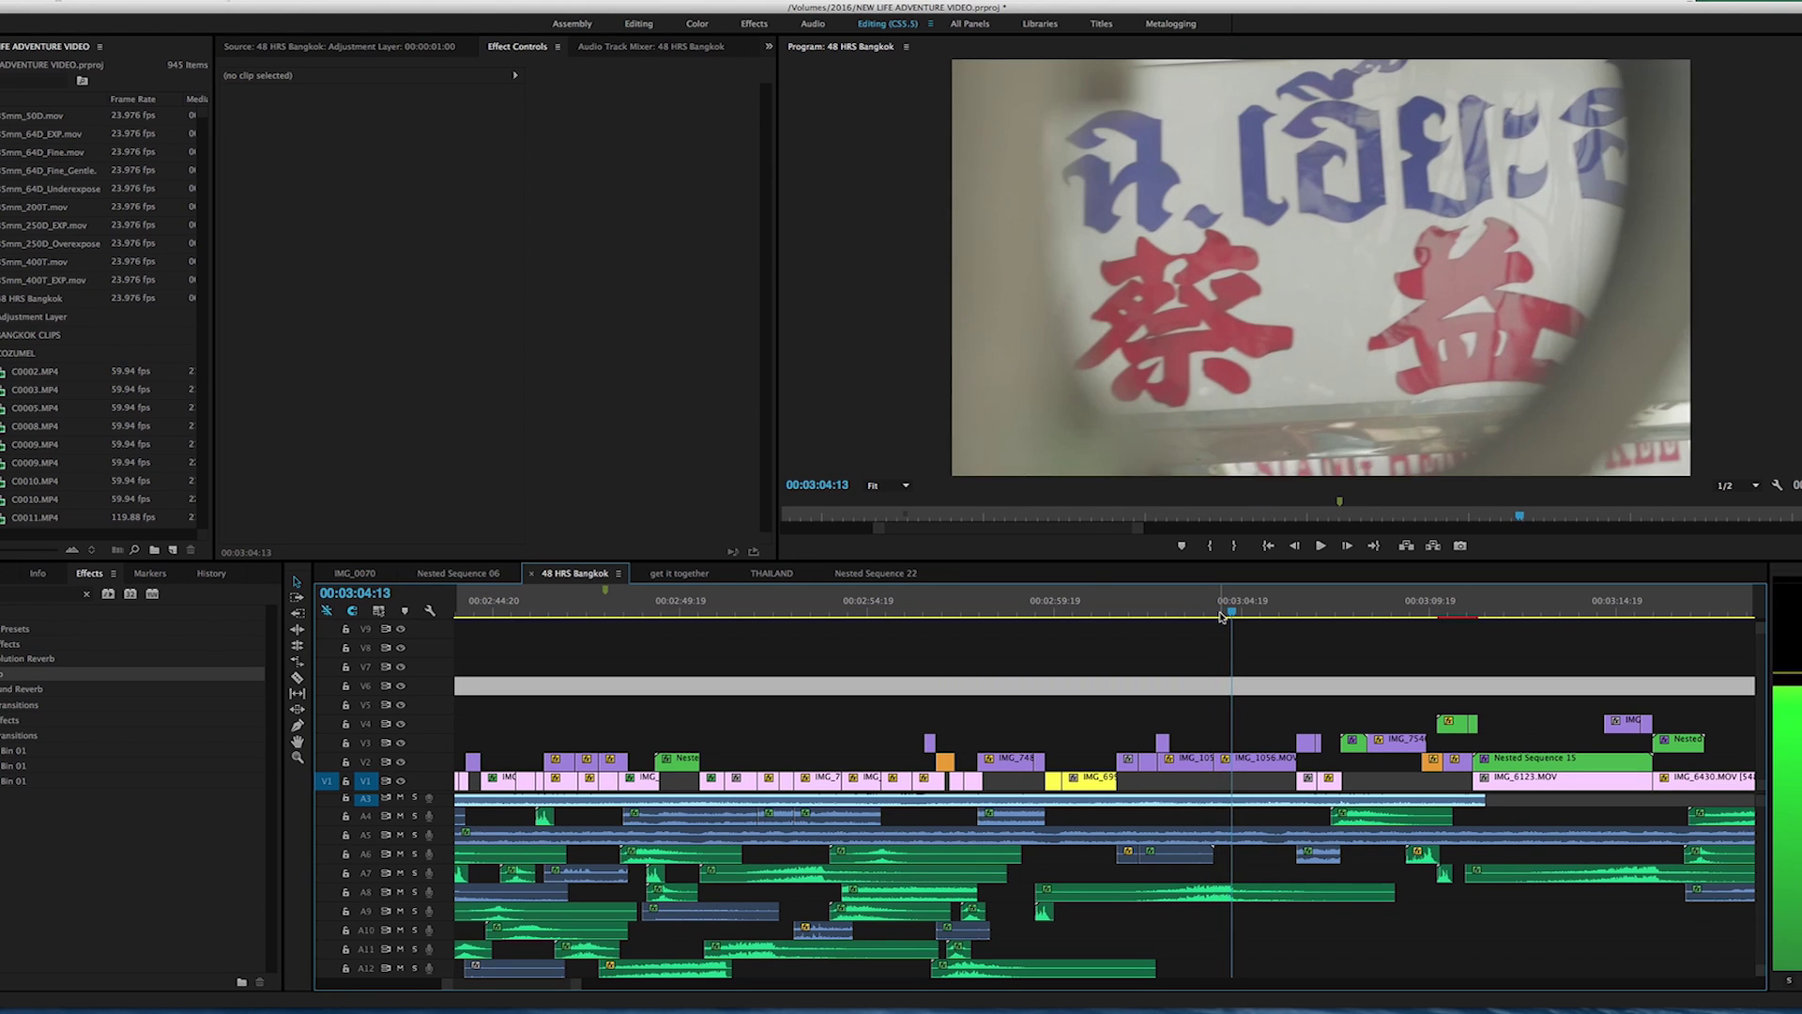
{"action": "left_click", "coordinate": [1202, 615]}
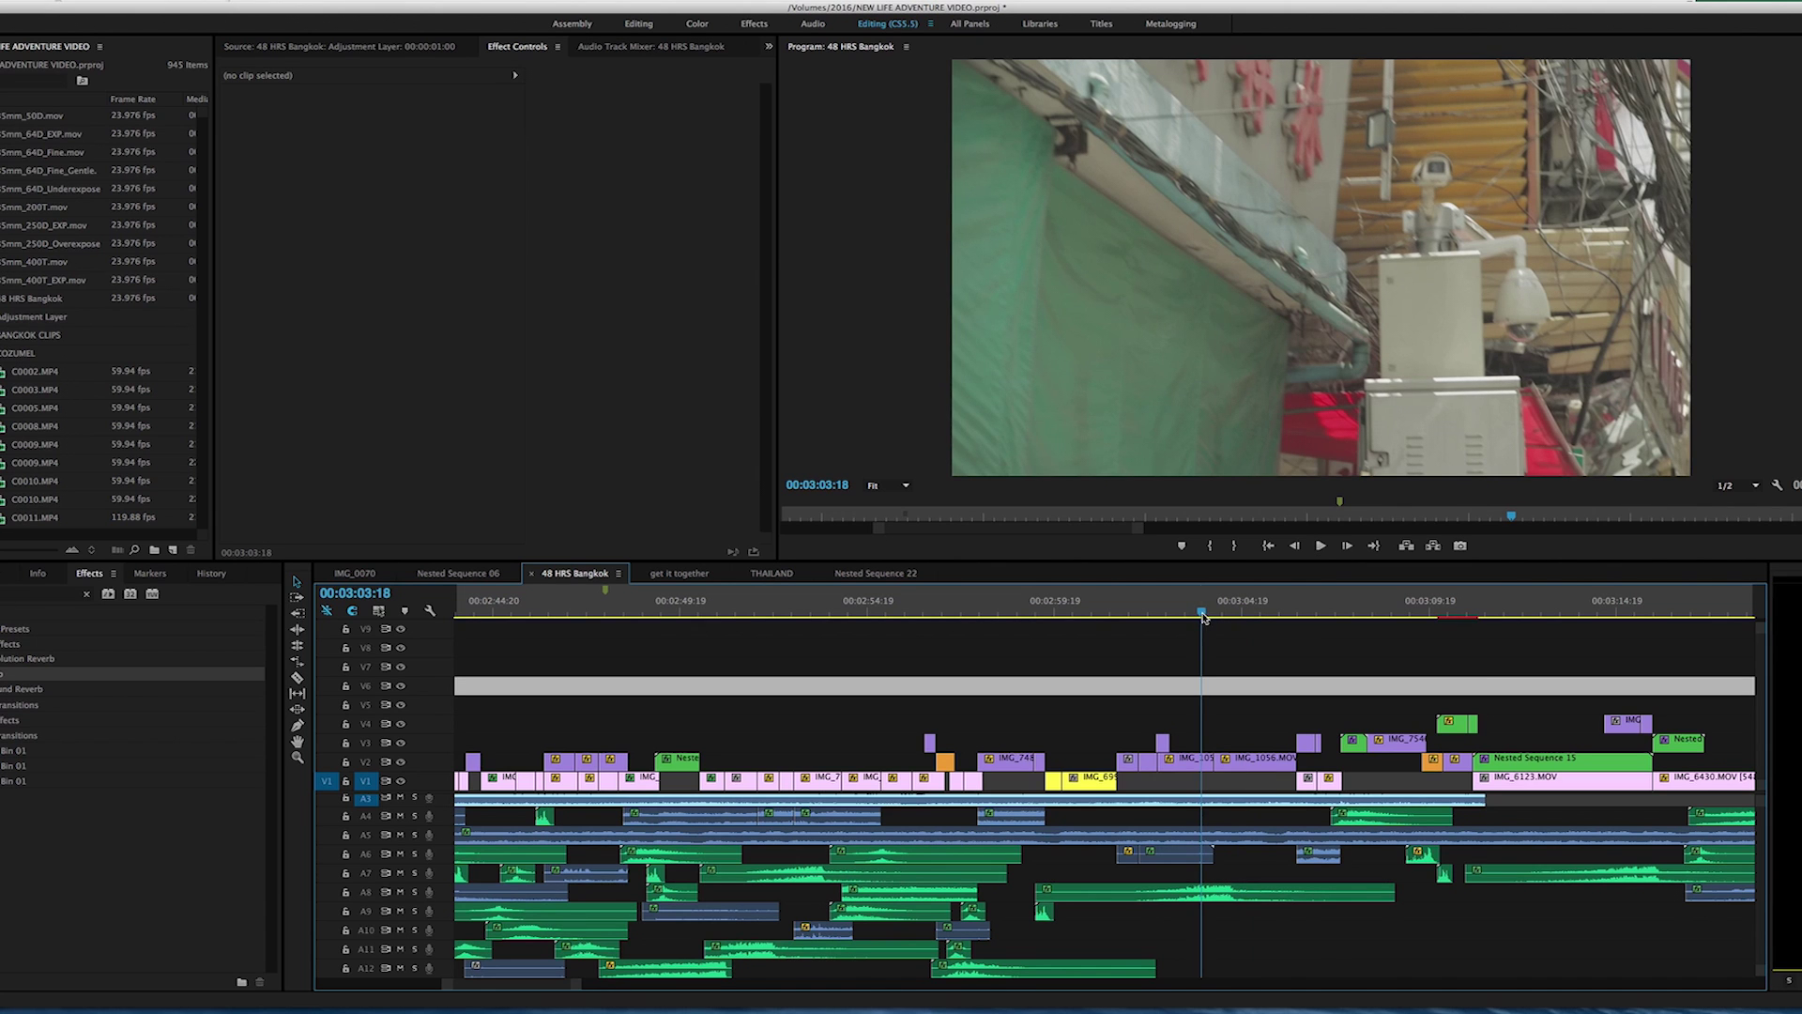
{"action": "left_click_drag", "start_coordinate": [1205, 617], "coordinate": [1232, 617]}
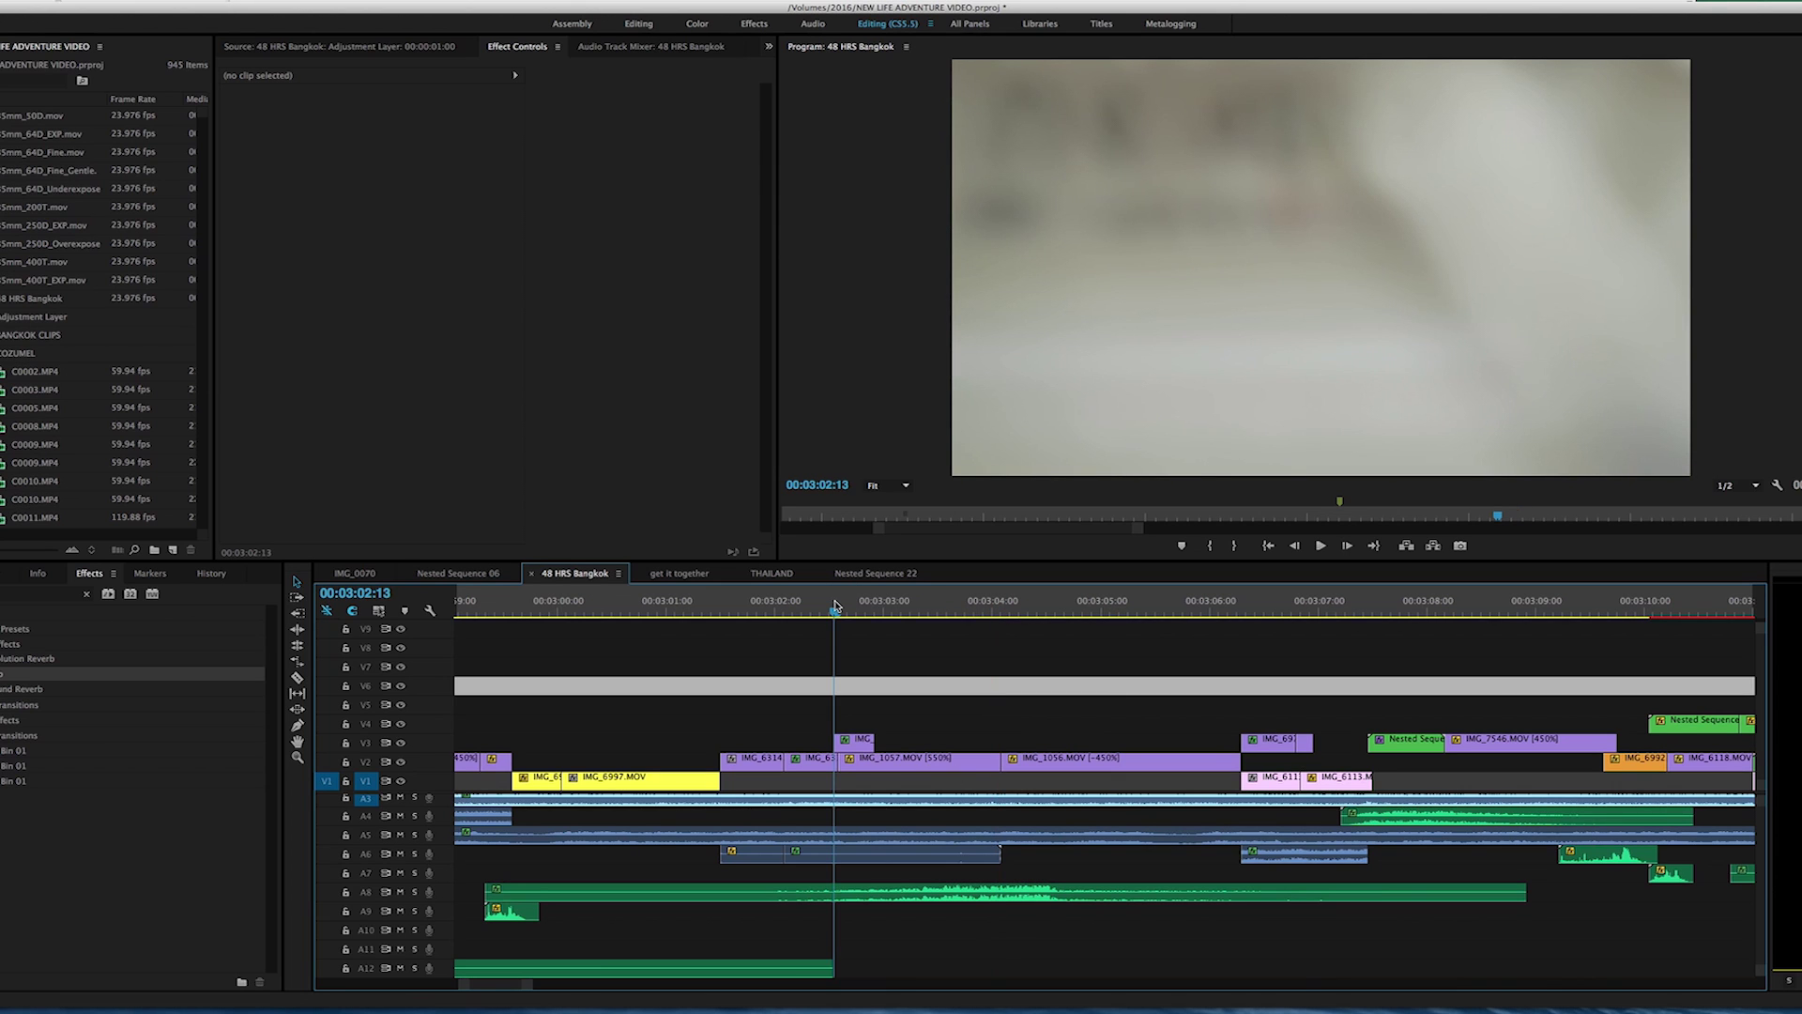
Step: Move IMG_1056.MOV to V3 and keyframe opacity from 0% at 00:03:04:00 to 100% at 00:03:04:02
{"action": "left_click_drag", "start_coordinate": [835, 607], "coordinate": [830, 606]}
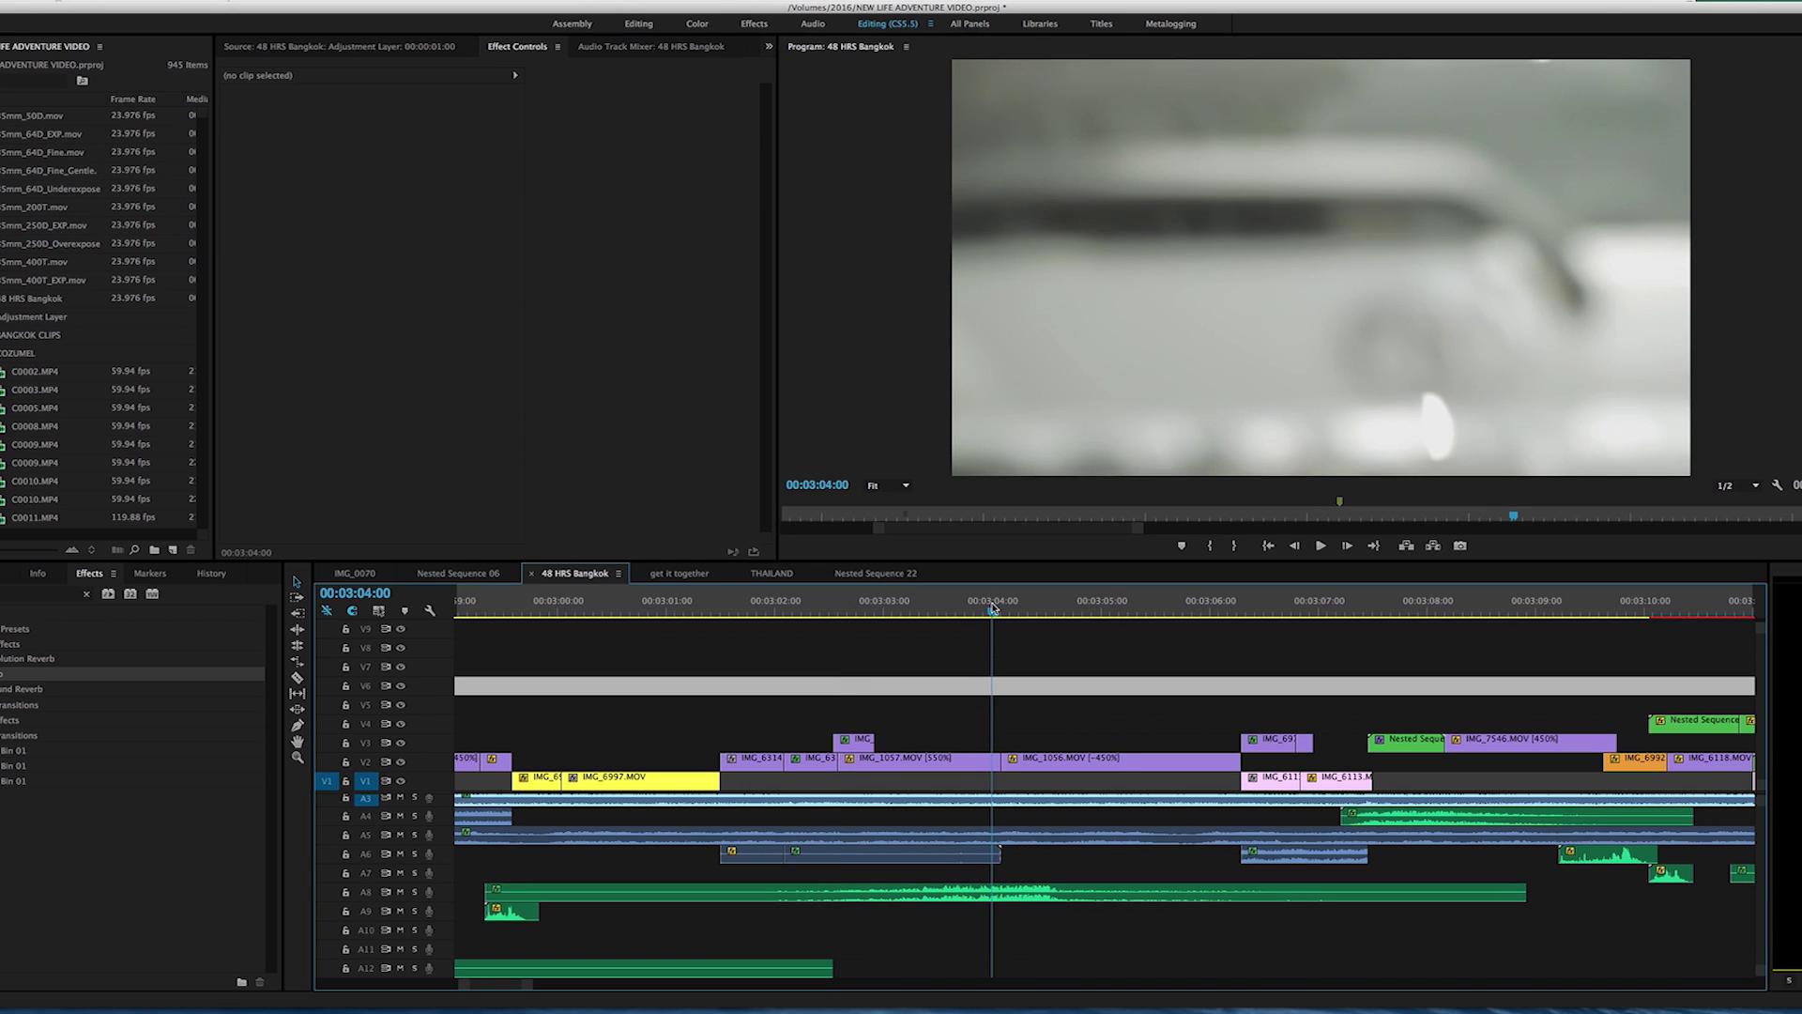
{"action": "left_click_drag", "start_coordinate": [1020, 762], "coordinate": [1002, 745]}
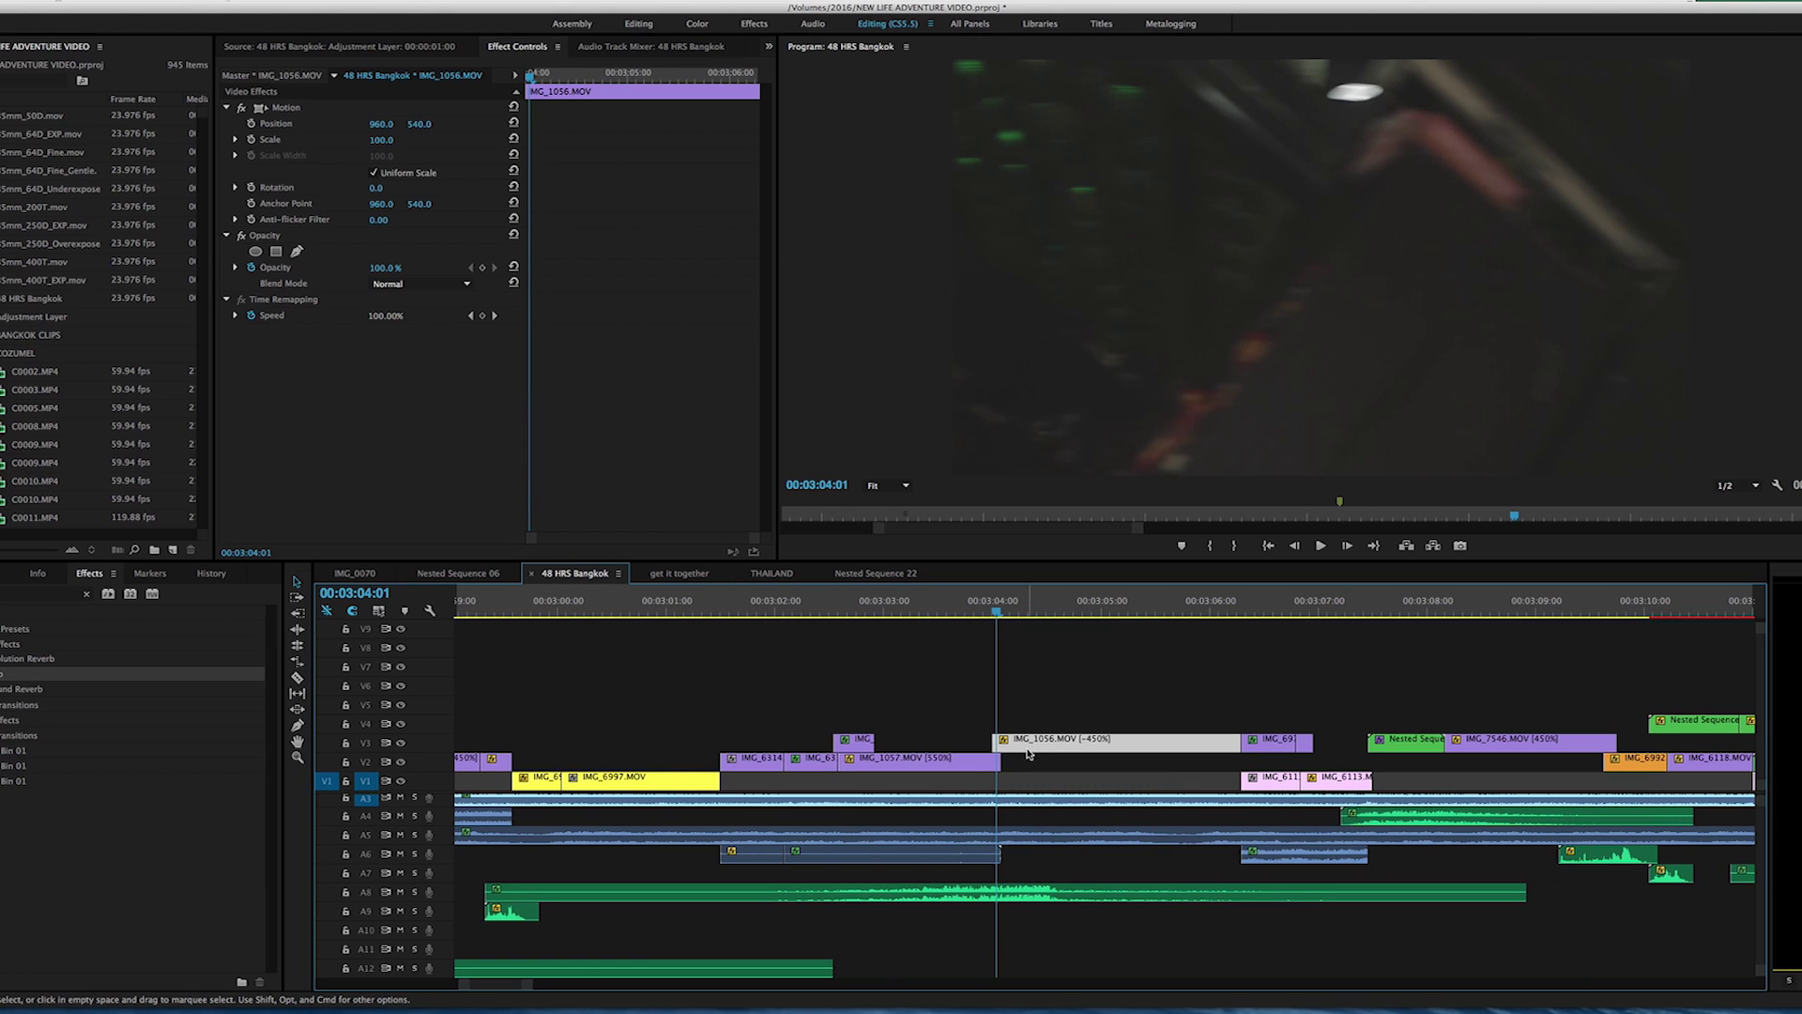
{"action": "key", "text": "Right"}
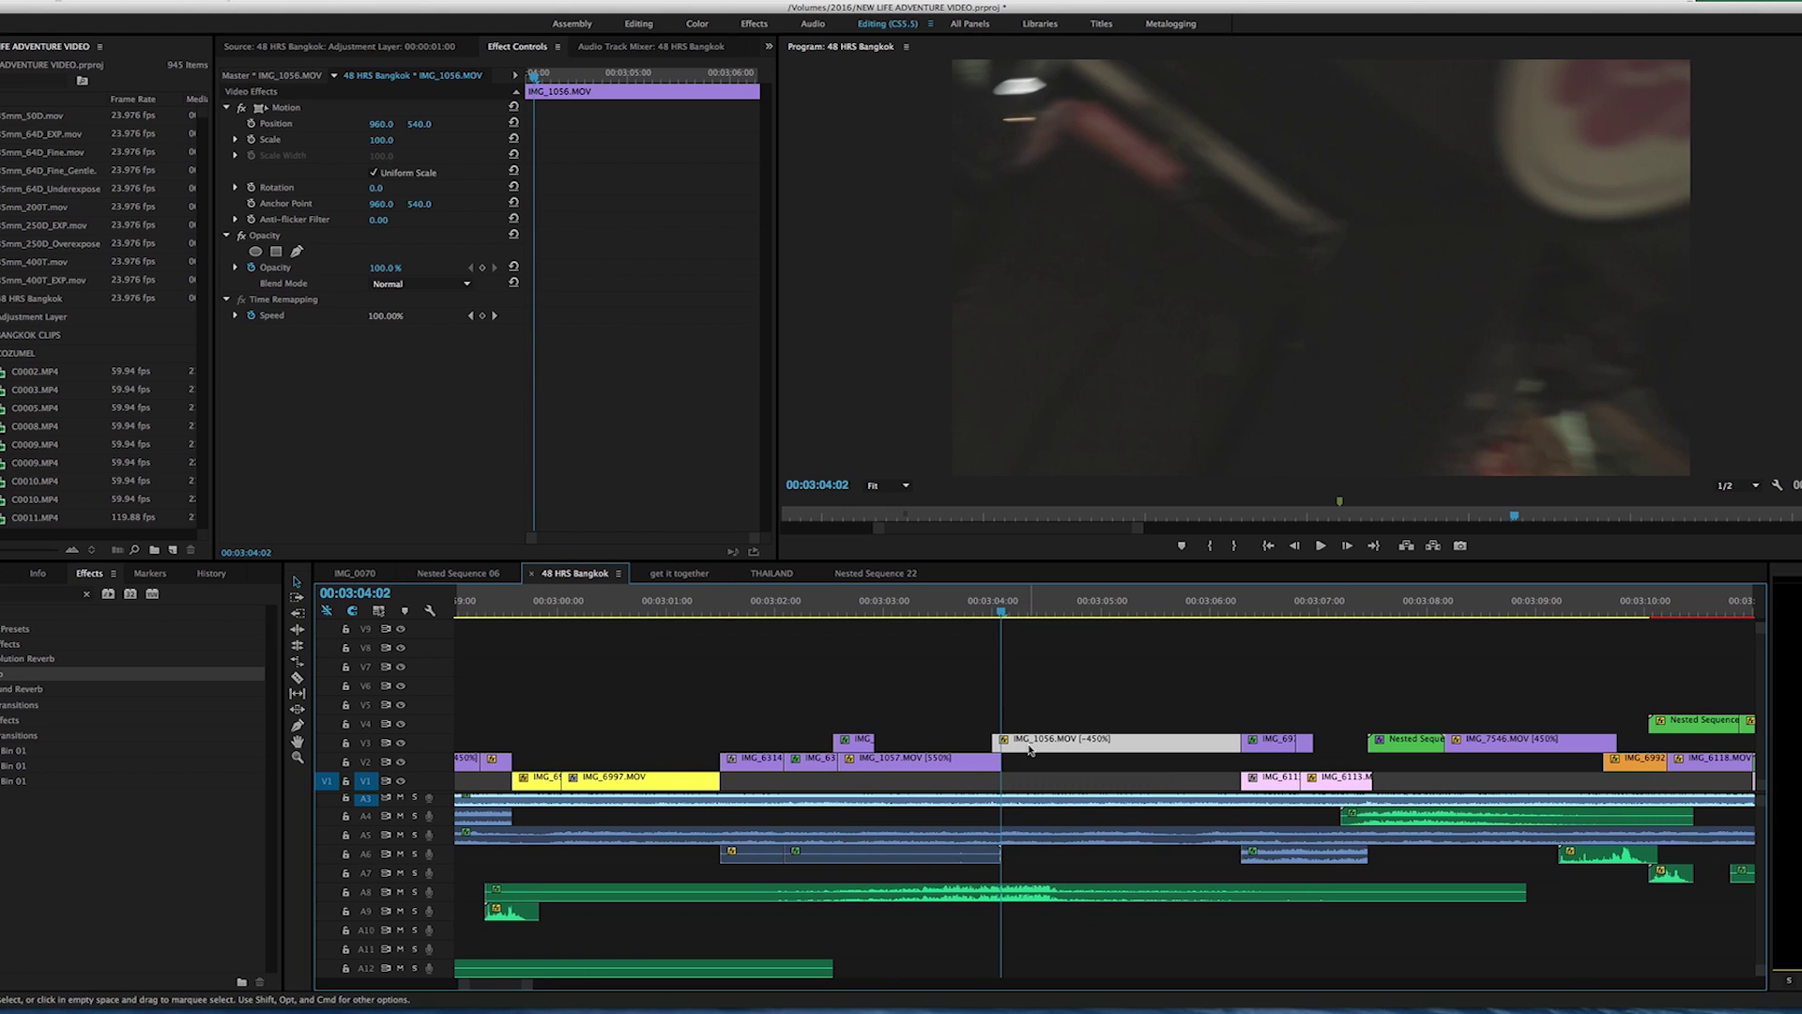
{"action": "left_click", "coordinate": [484, 270]}
{"action": "left_click_drag", "start_coordinate": [537, 83], "coordinate": [528, 82]}
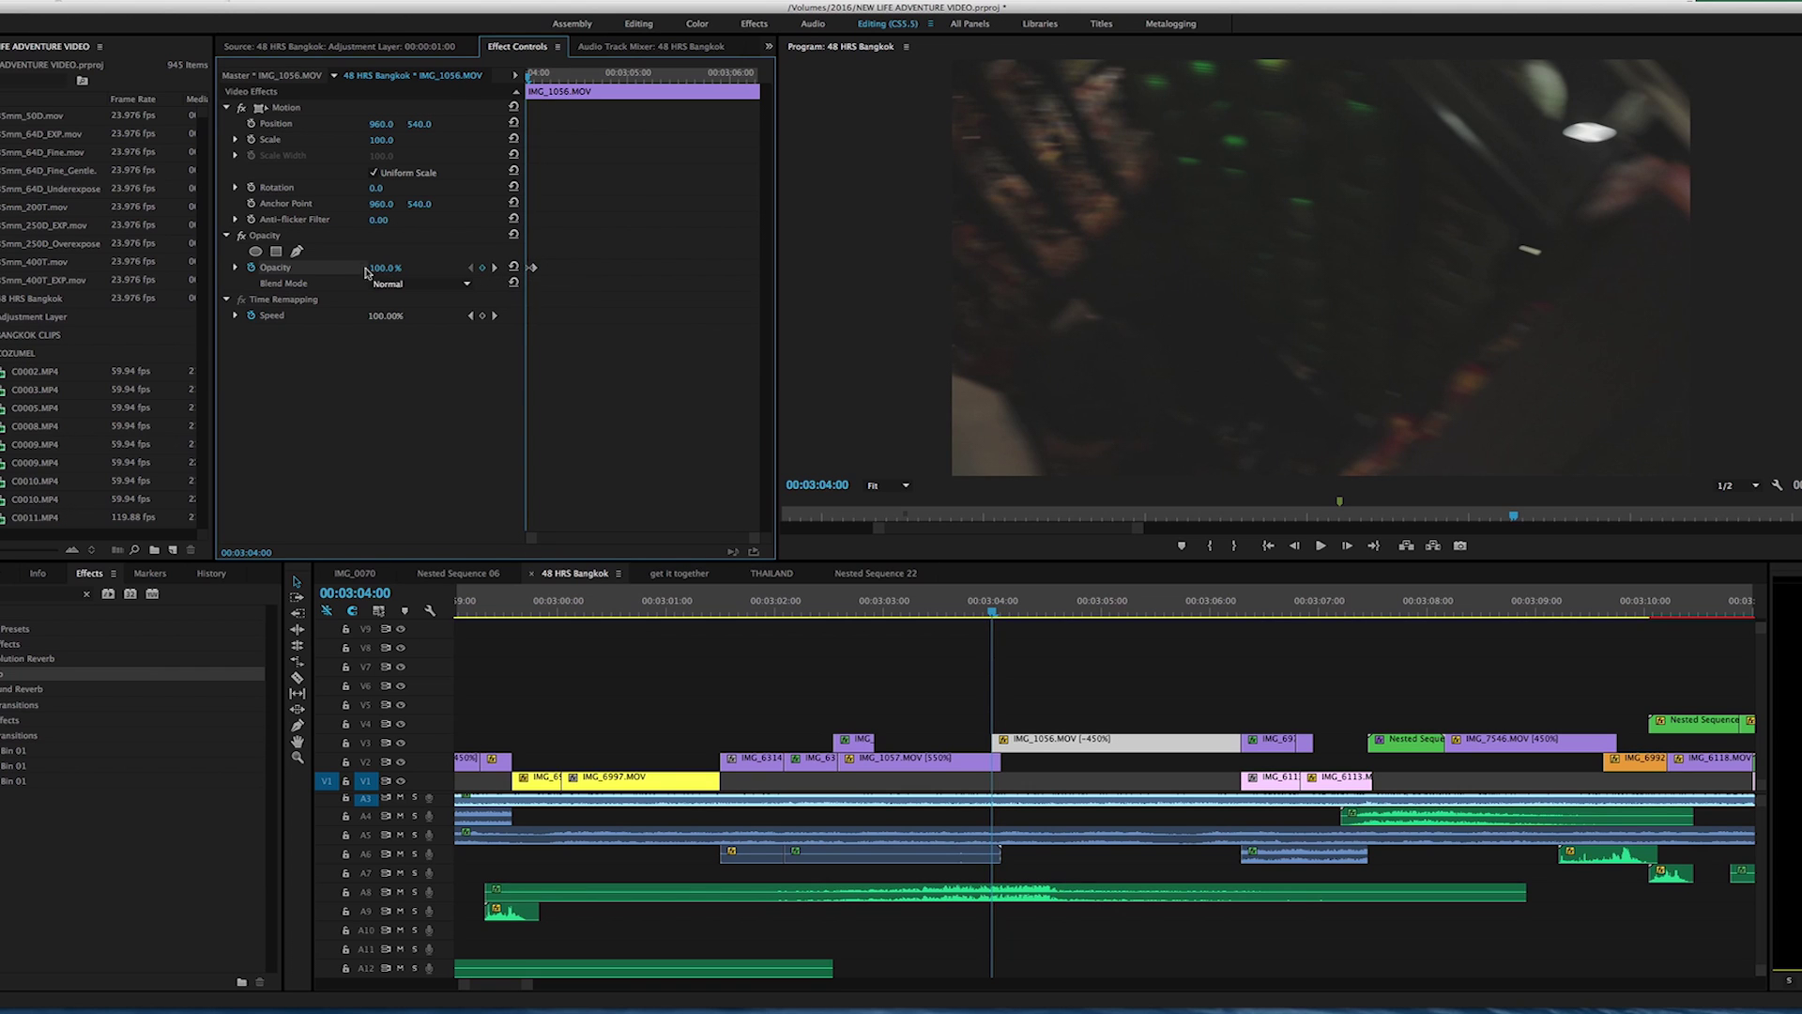
{"action": "left_click_drag", "start_coordinate": [383, 272], "coordinate": [282, 271]}
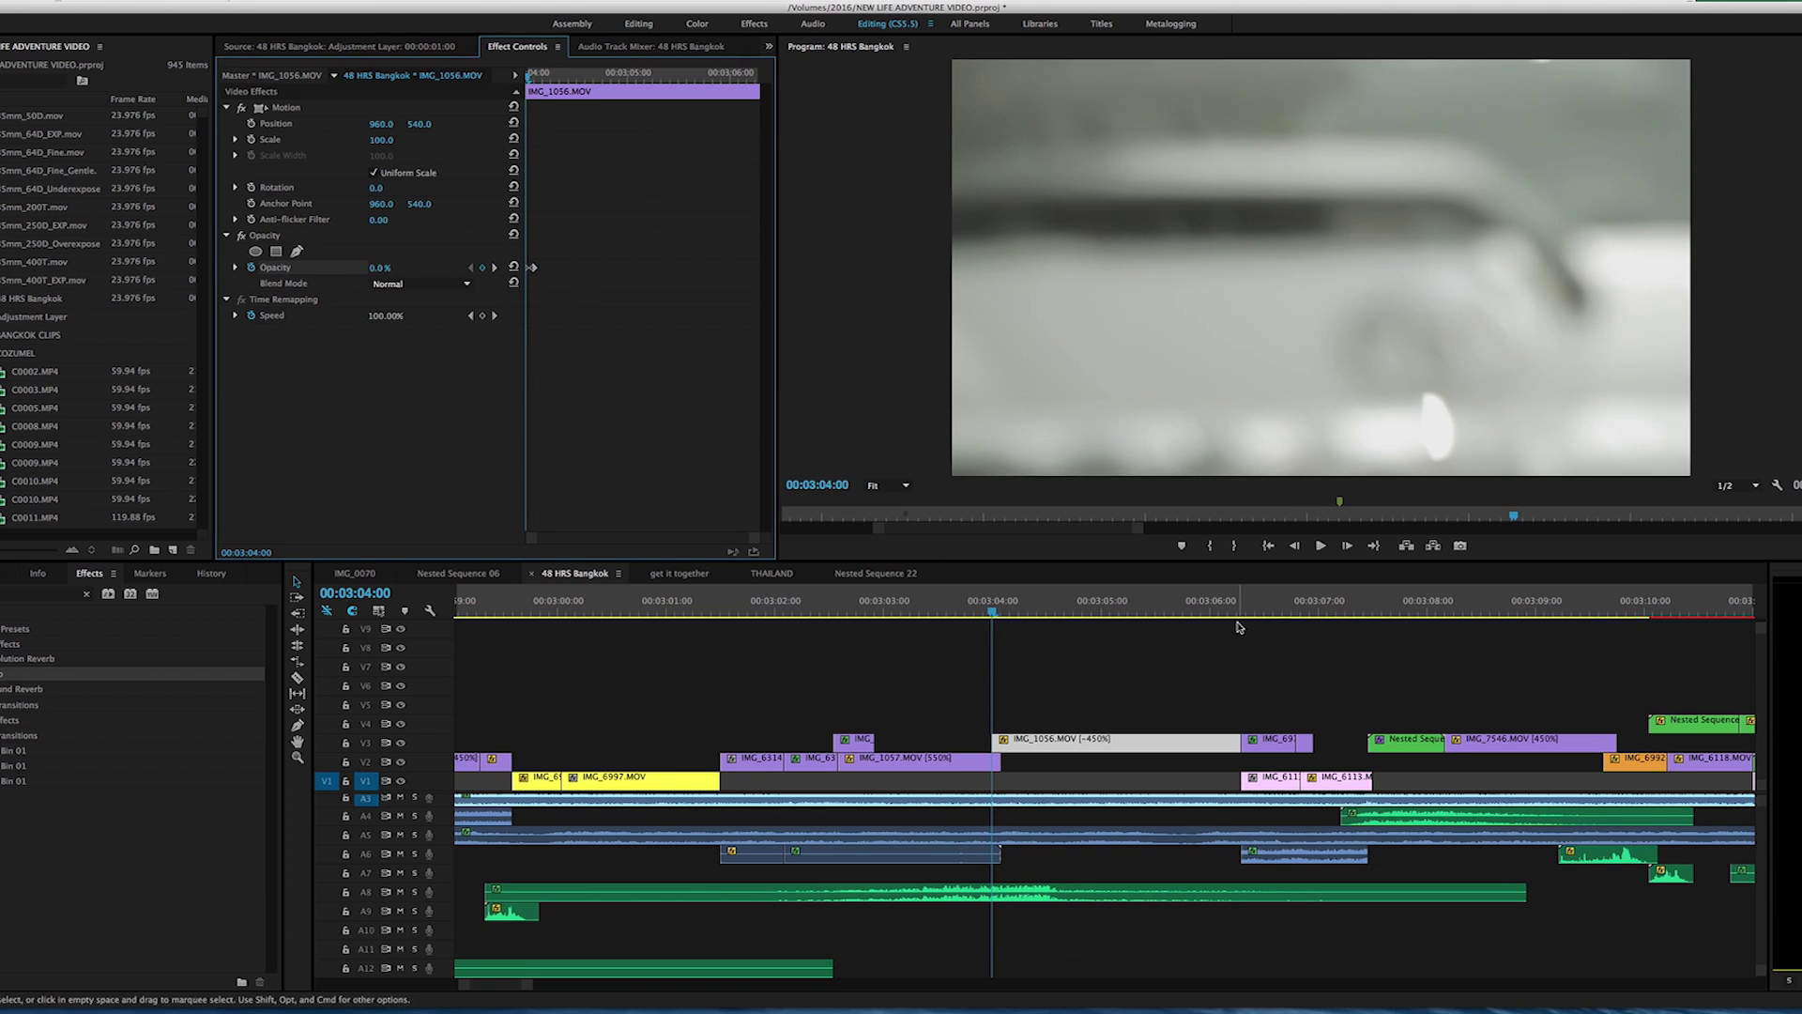
Step: Play and scrub the fade-in transition to check it, then zoom the timeline back out
{"action": "key", "text": "space"}
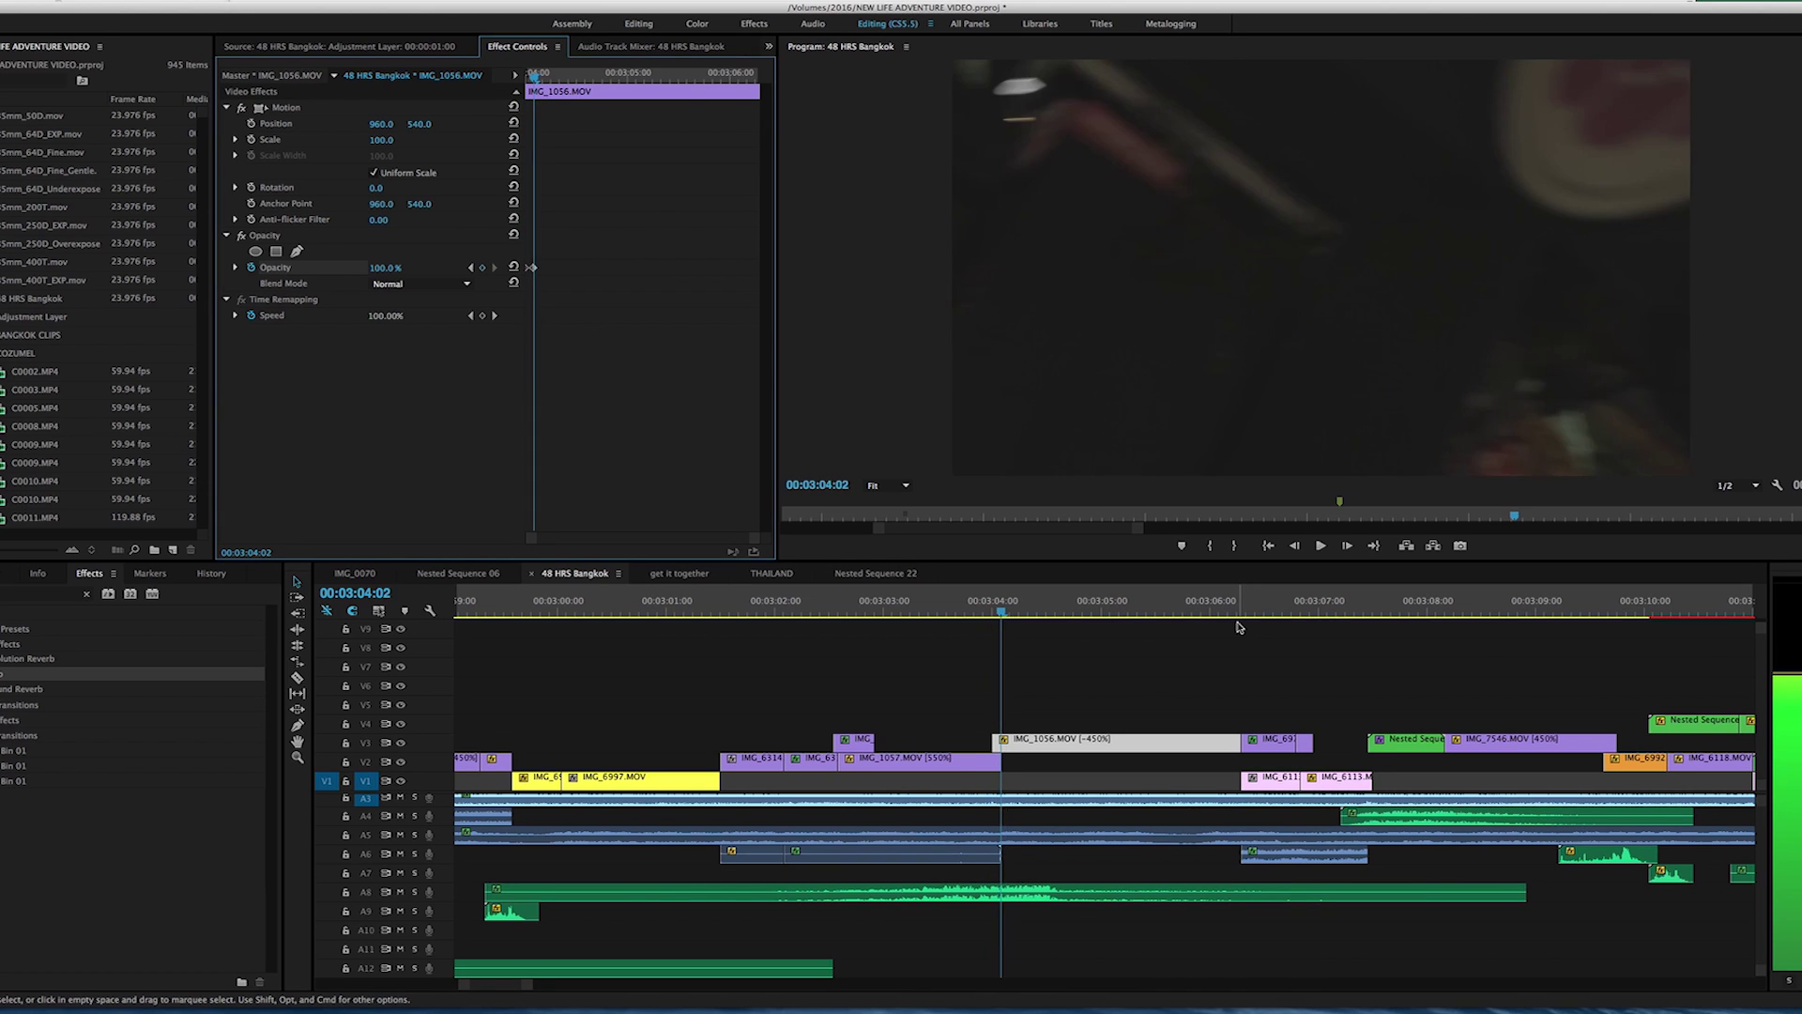
{"action": "key", "text": "Left"}
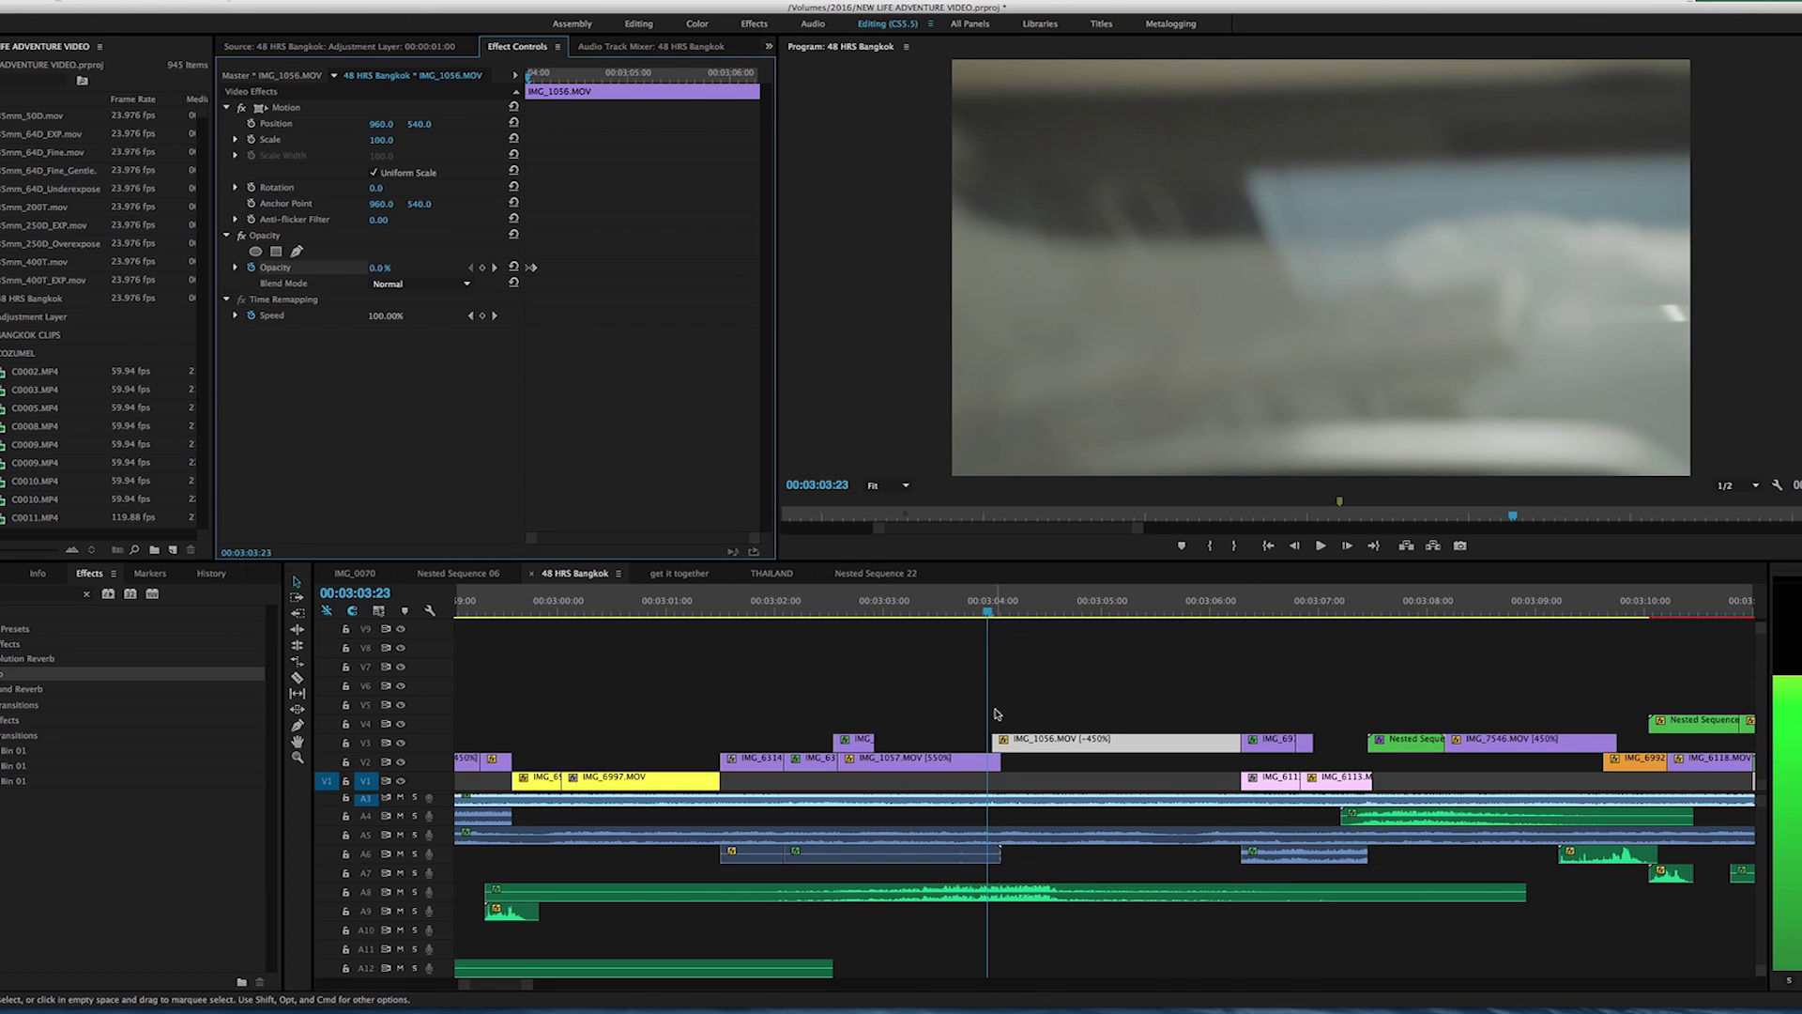
{"action": "key", "text": "Right"}
{"action": "key", "text": "Right"}
{"action": "key", "text": "Right"}
{"action": "key", "text": "Right"}
{"action": "key", "text": "Right"}
{"action": "key", "text": "Right"}
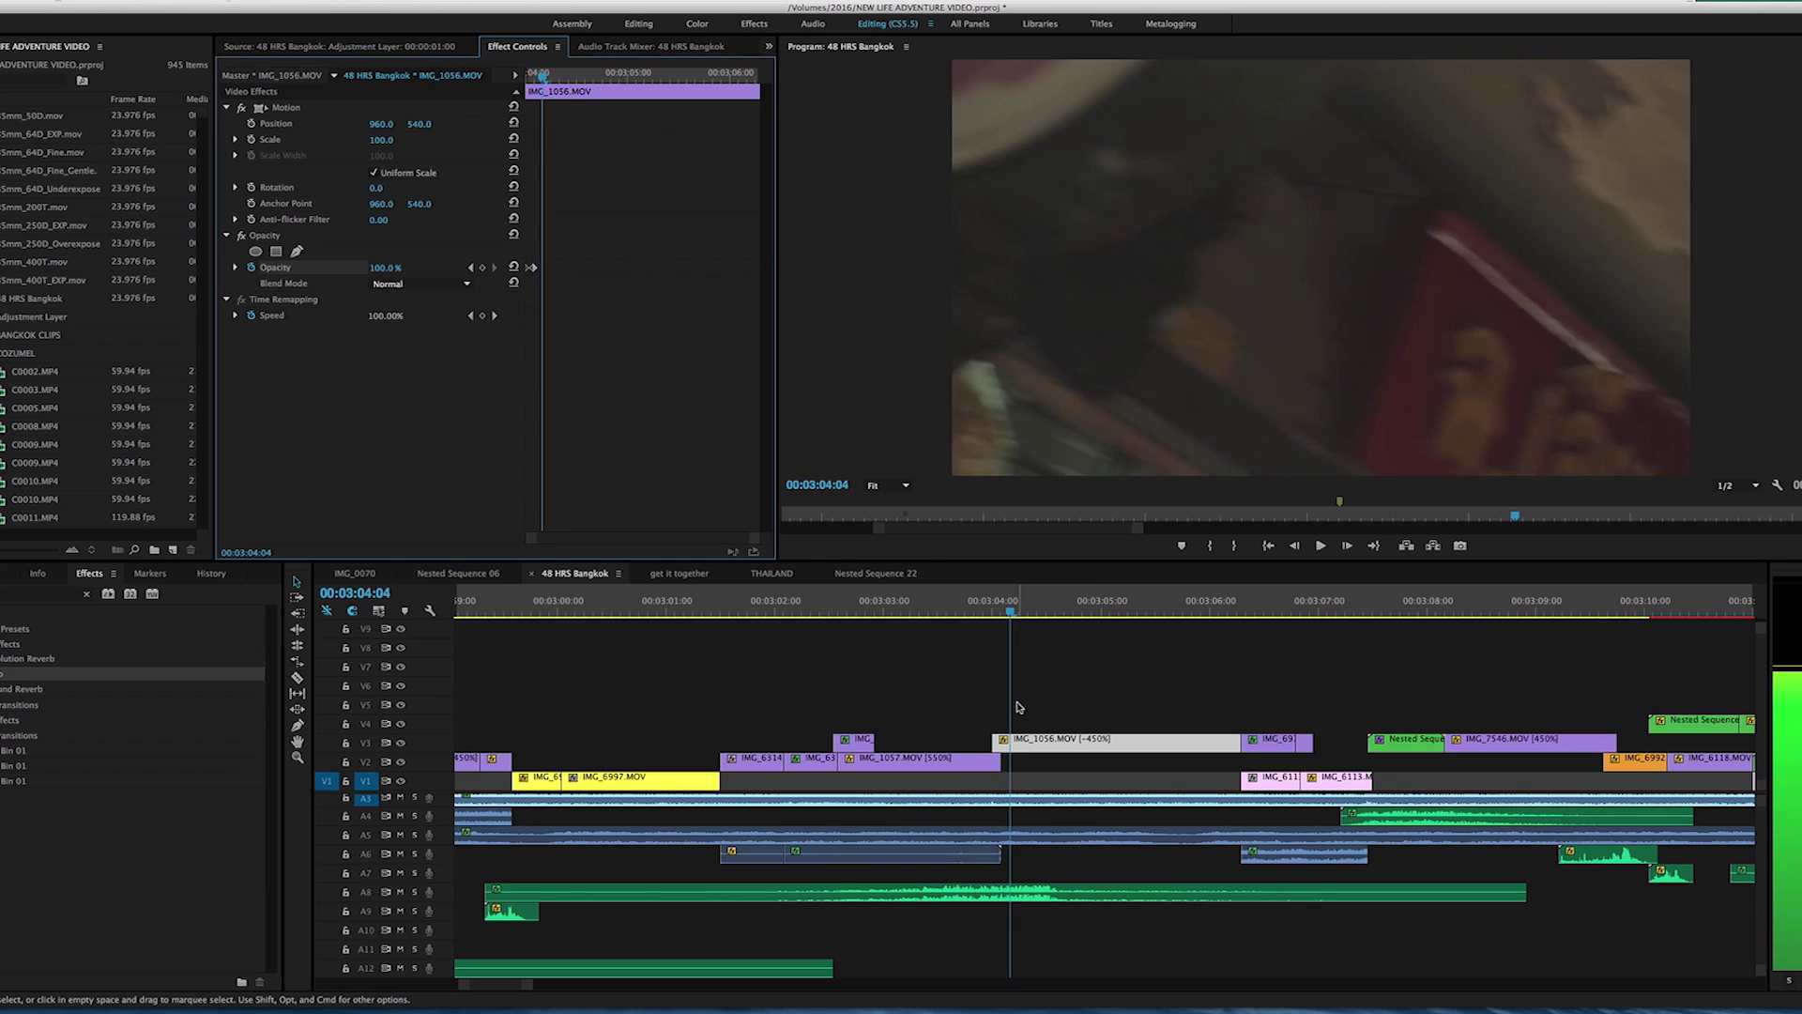
{"action": "left_click", "coordinate": [918, 608]}
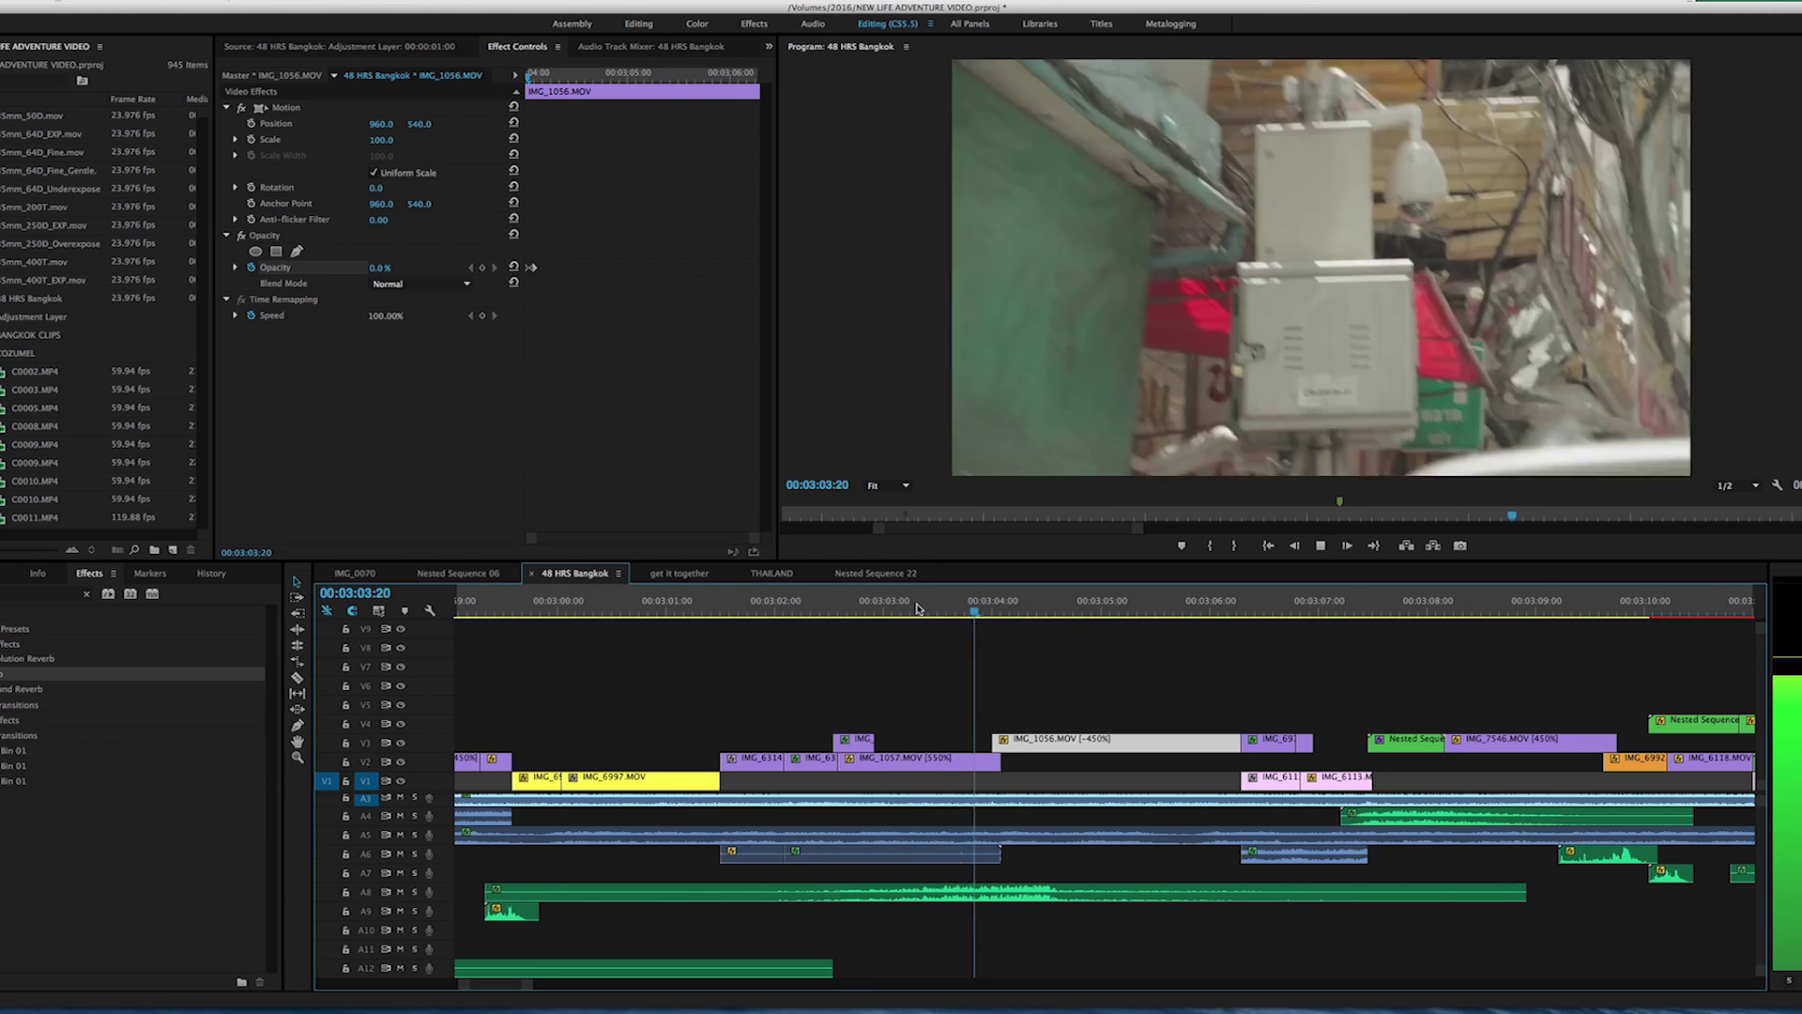
{"action": "key", "text": "space"}
{"action": "key", "text": "space"}
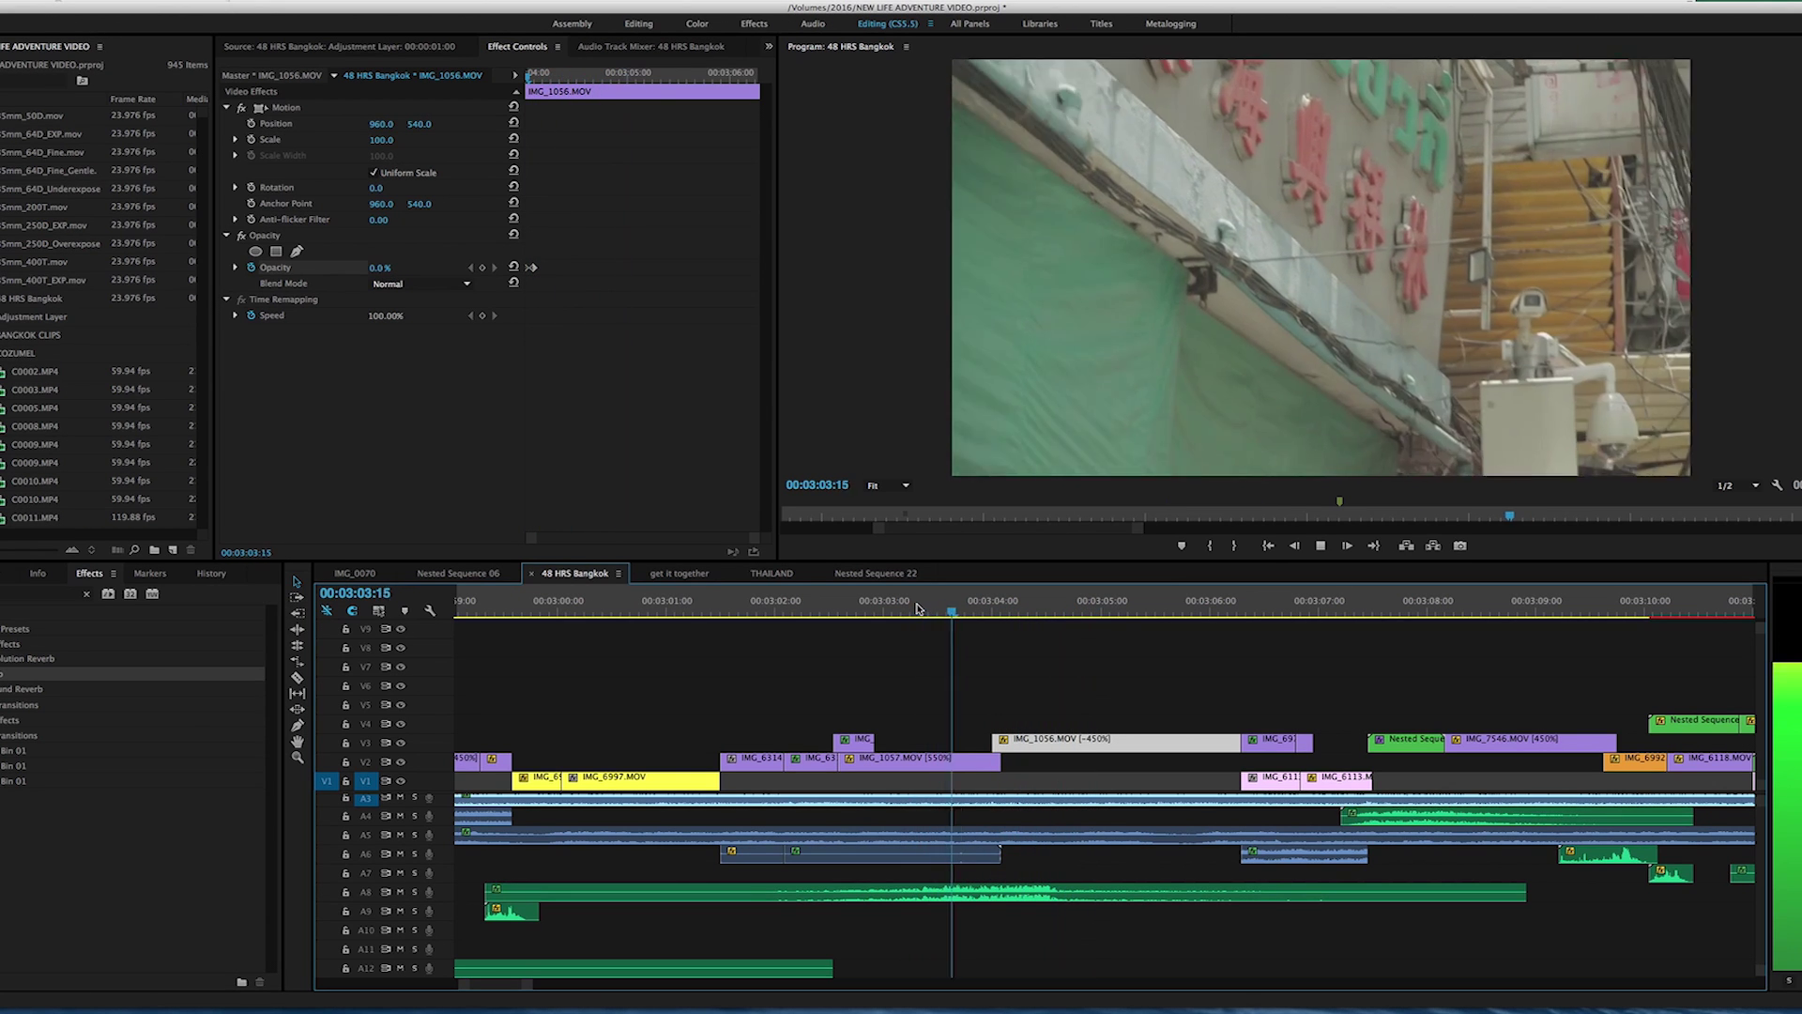
{"action": "left_click", "coordinate": [995, 612]}
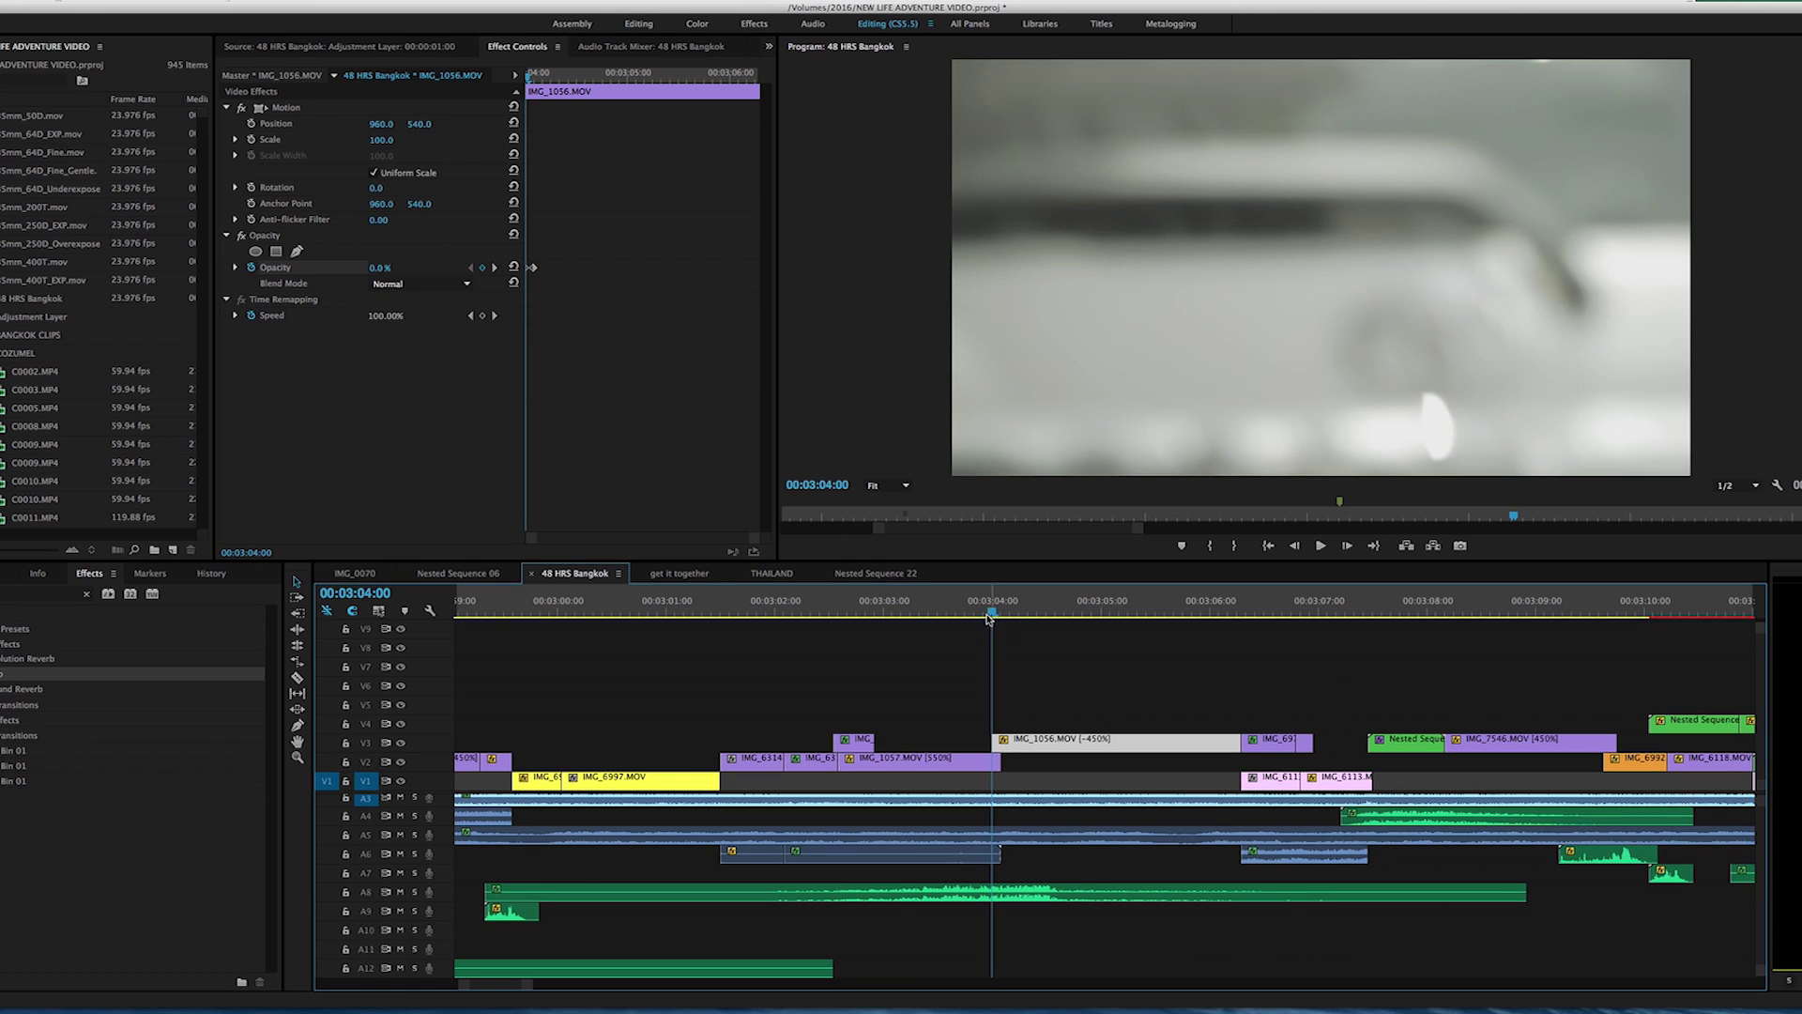
{"action": "left_click_drag", "start_coordinate": [992, 613], "coordinate": [983, 613]}
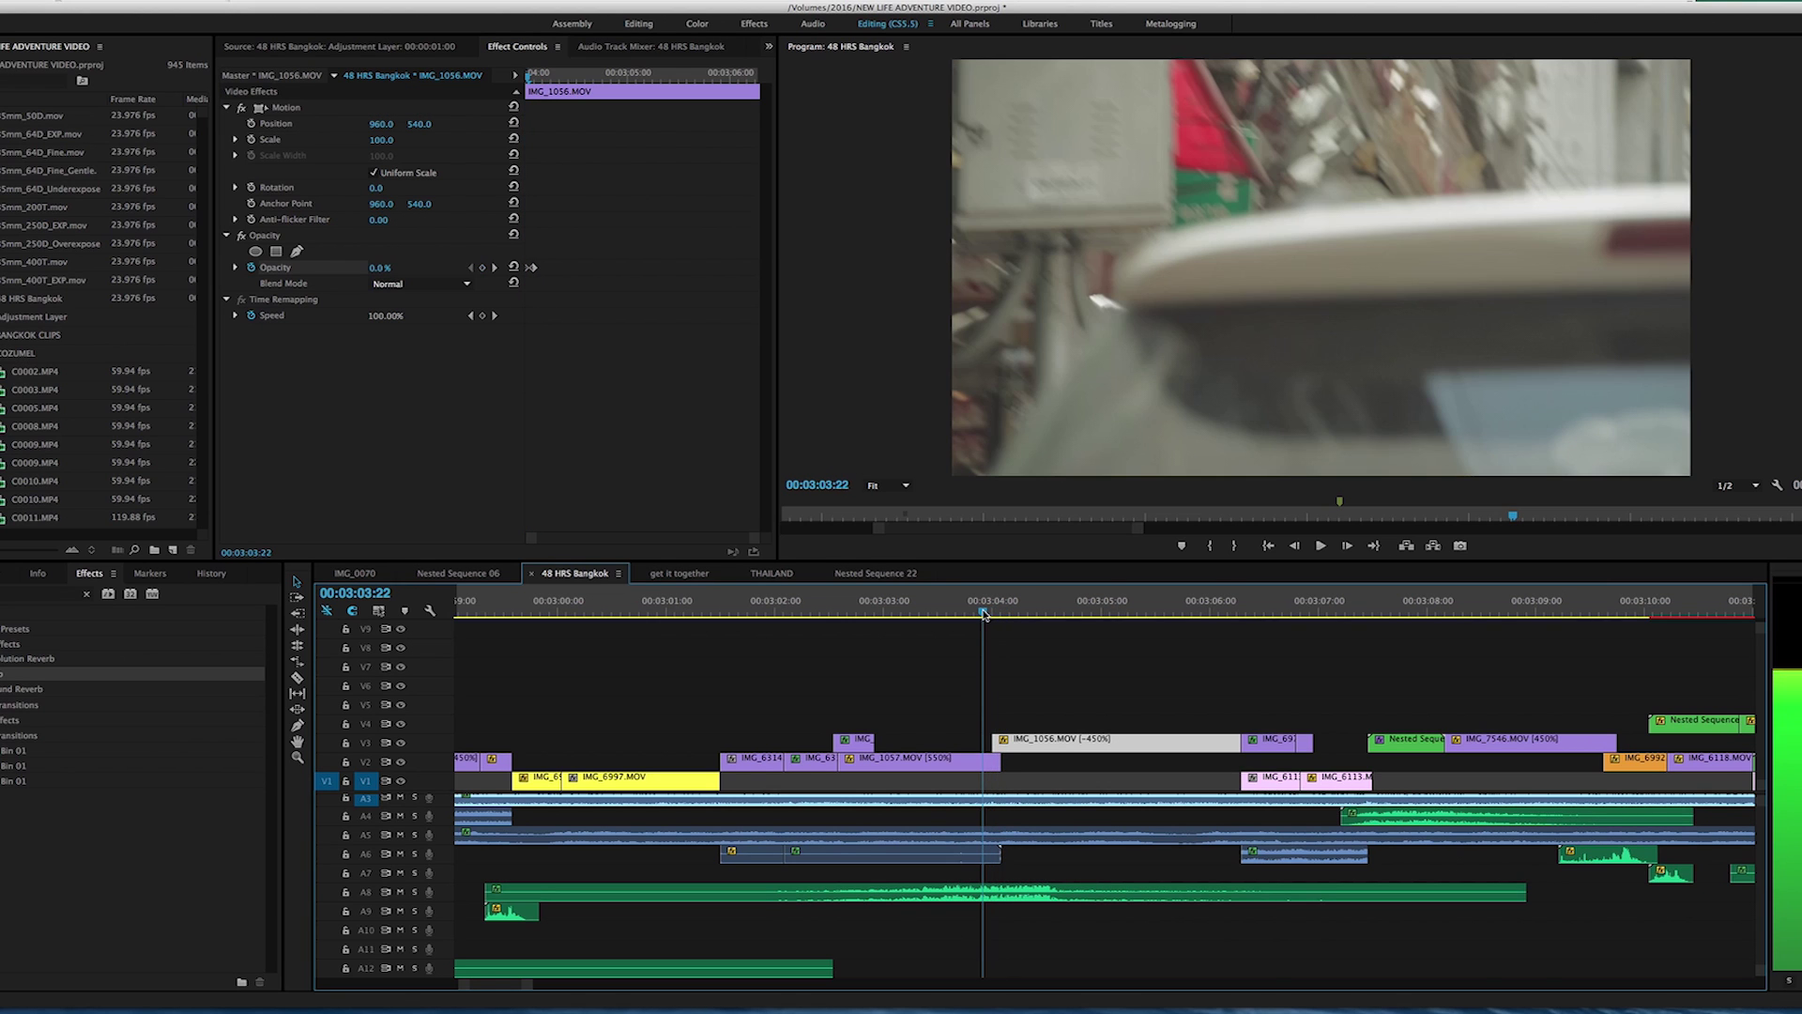
{"action": "key", "text": "minus"}
{"action": "key", "text": "minus"}
{"action": "key", "text": "minus"}
{"action": "key", "text": "minus"}
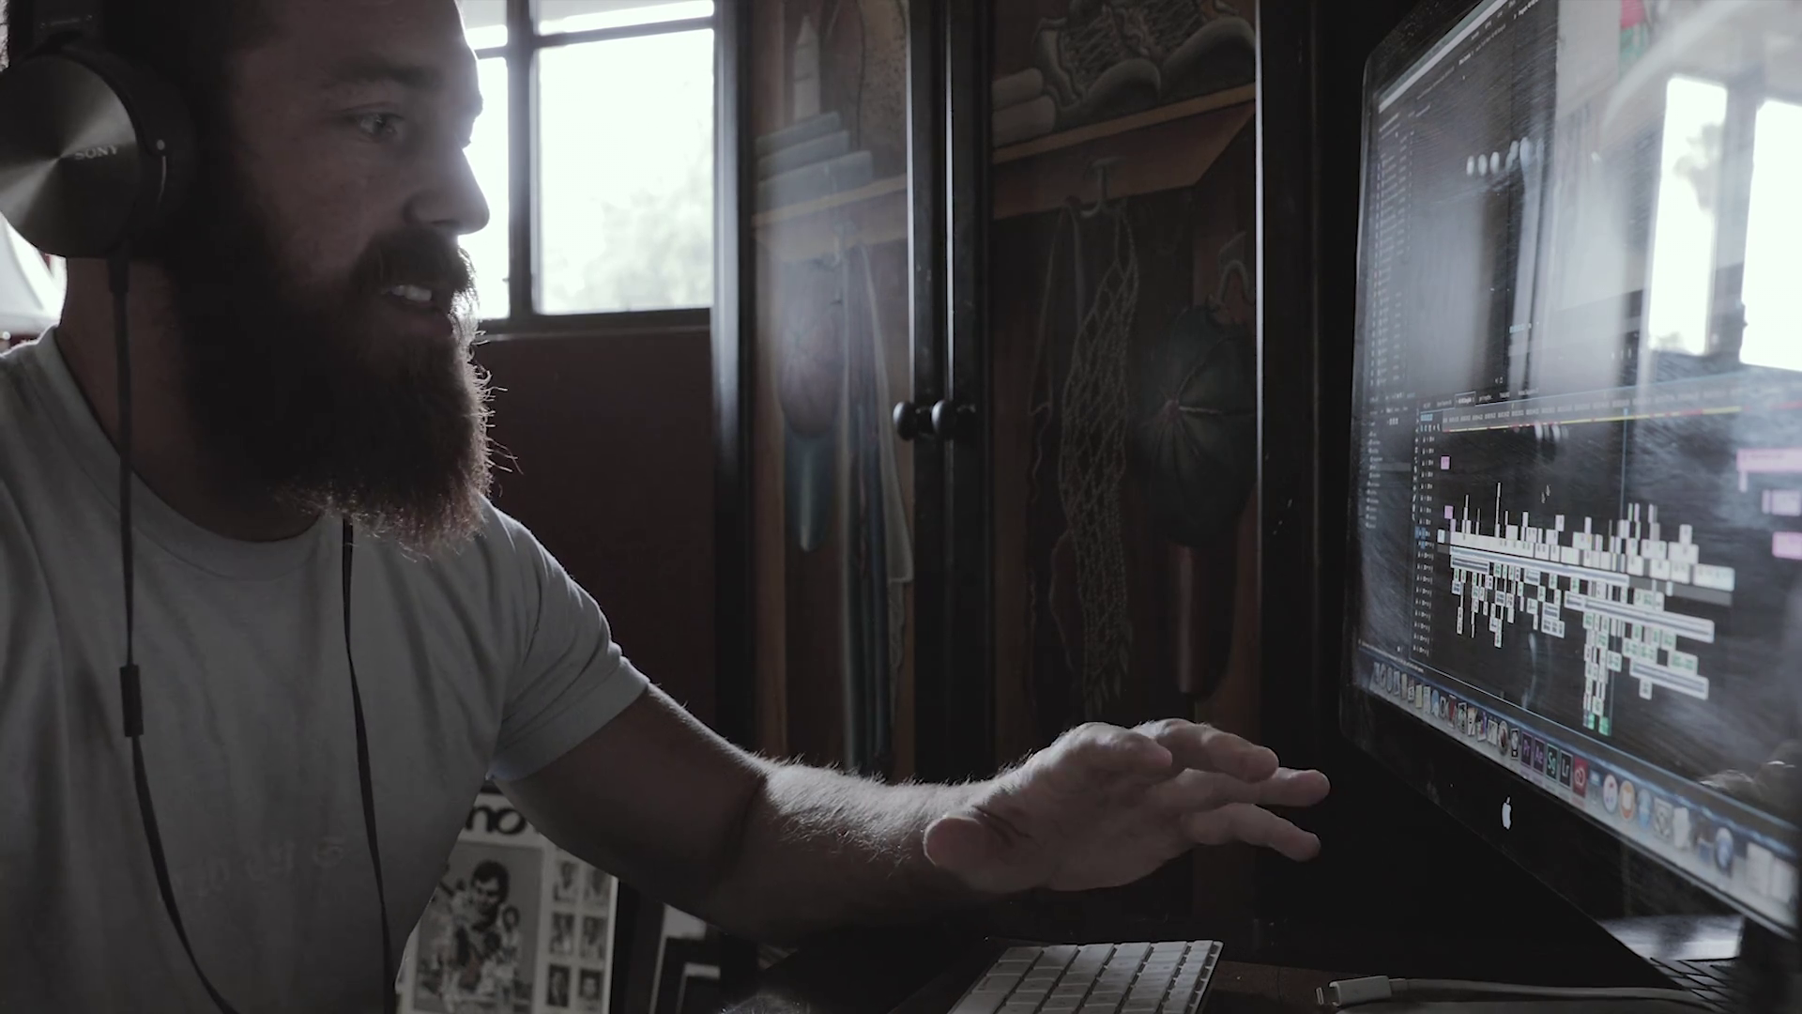
{"action": "left_click_drag", "start_coordinate": [1455, 476], "coordinate": [1621, 549]}
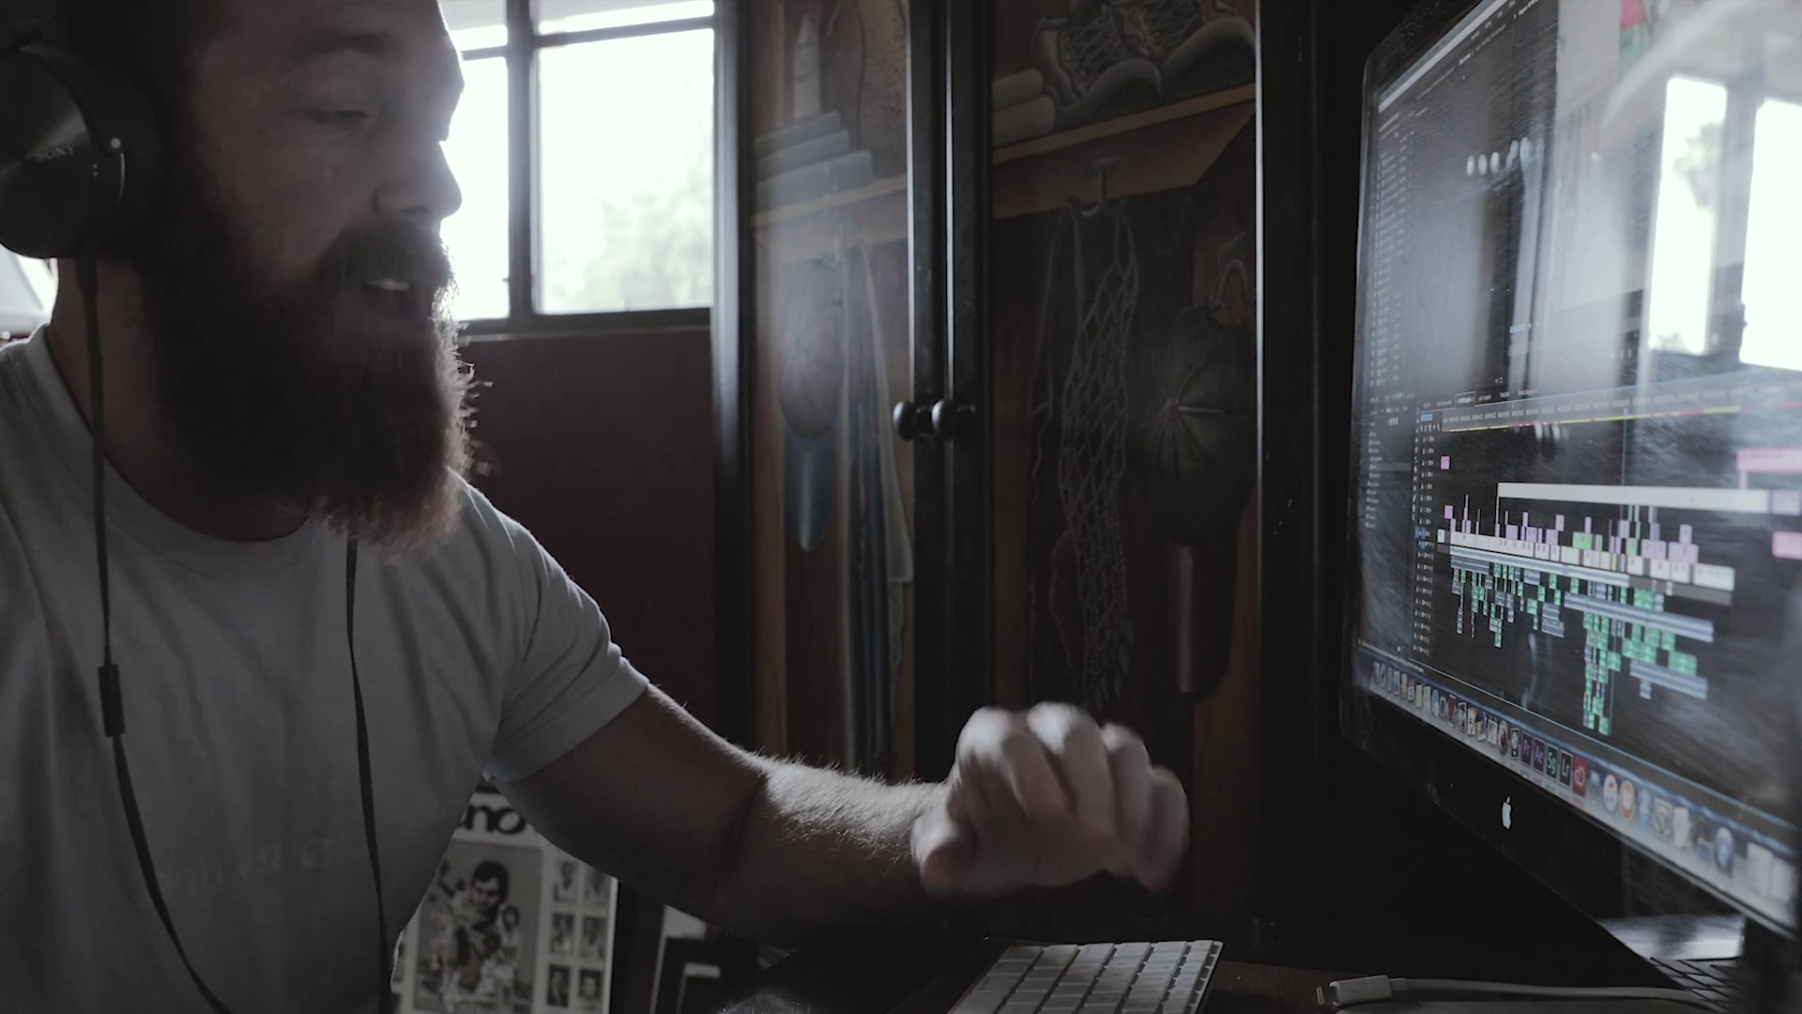